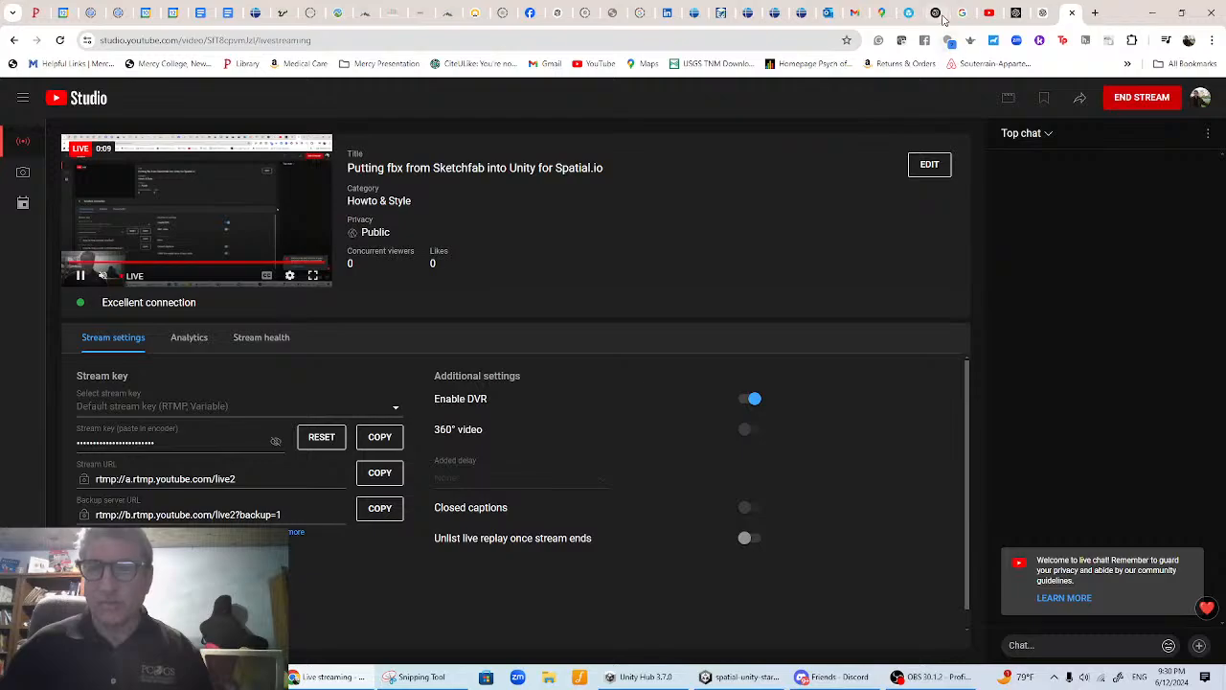
- Switch to the FWC Sandbox space in the browser and walk around to examine the palm tree's trunk
{"action": "left_click", "coordinate": [923, 12]}
{"action": "left_click_drag", "start_coordinate": [803, 444], "coordinate": [1222, 517]}
{"action": "key", "text": "w"}
{"action": "left_click_drag", "start_coordinate": [764, 534], "coordinate": [737, 425]}
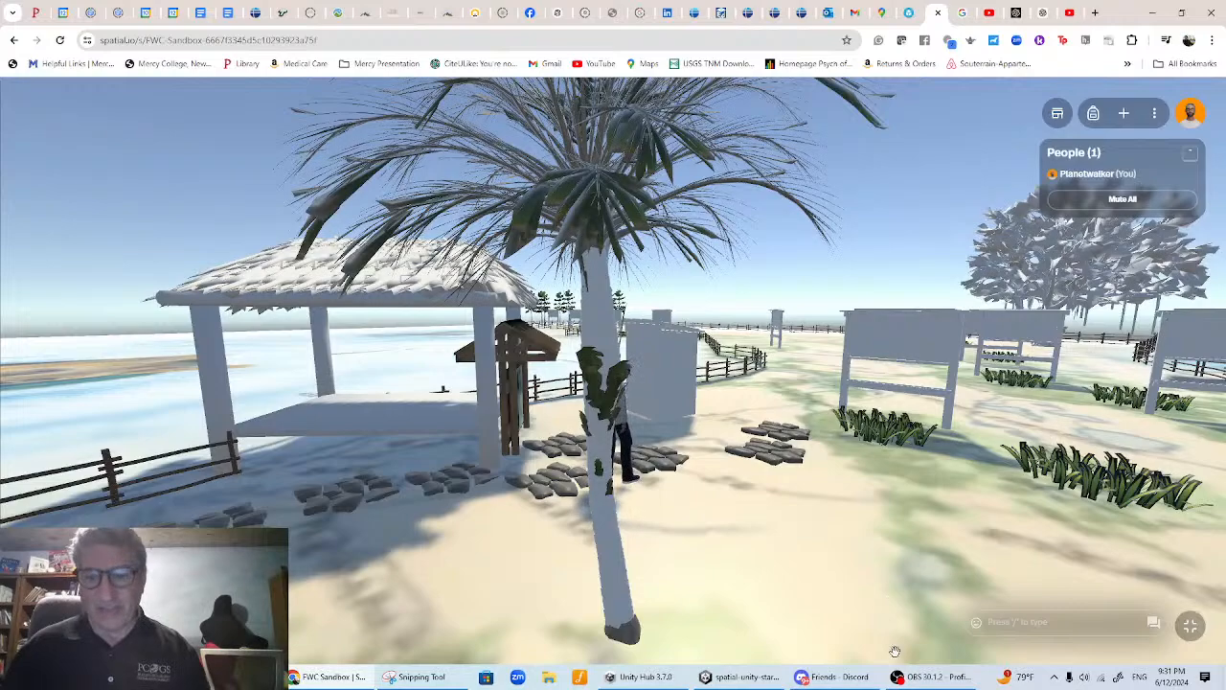
- Switch to the Unity editor and select the palmgameready tree beside the thatched hut, framing it in the scene
{"action": "left_click", "coordinate": [737, 678]}
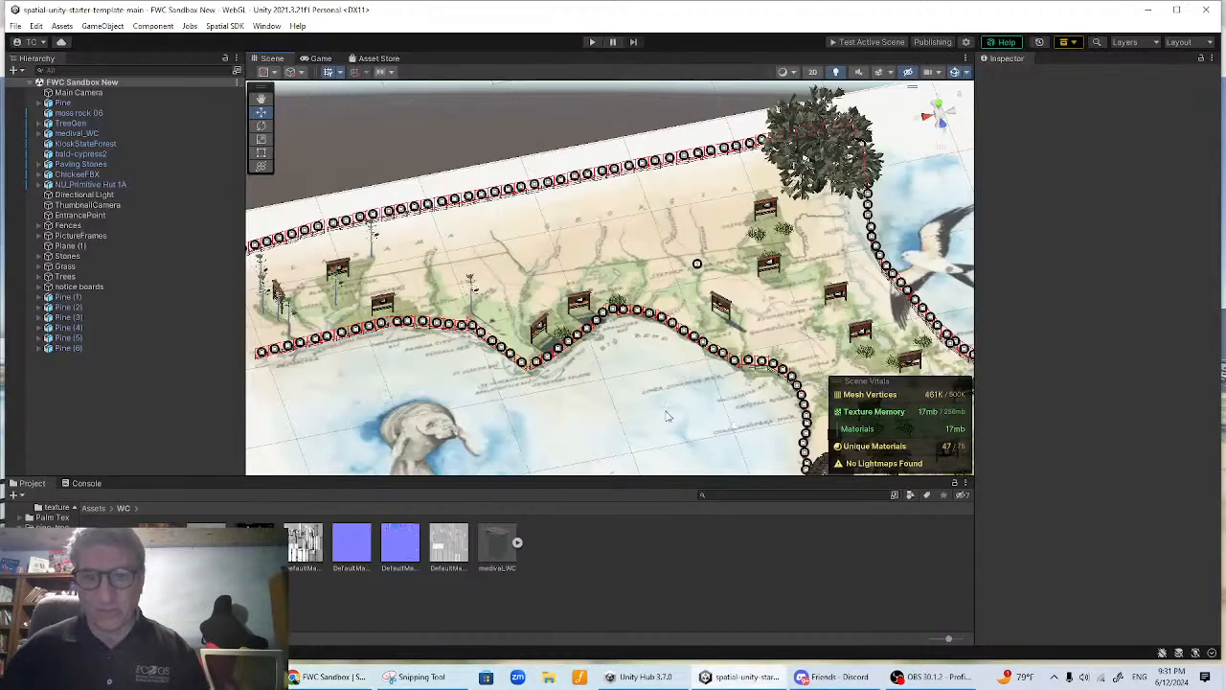
{"action": "middle_click_drag", "start_coordinate": [621, 340], "coordinate": [473, 211]}
{"action": "left_click_drag", "start_coordinate": [473, 211], "coordinate": [714, 238], "text": "alt"}
{"action": "middle_click_drag", "start_coordinate": [719, 239], "coordinate": [556, 278]}
{"action": "left_click_drag", "start_coordinate": [556, 279], "coordinate": [779, 200], "text": "alt"}
{"action": "middle_click_drag", "start_coordinate": [779, 201], "coordinate": [720, 296]}
{"action": "left_click_drag", "start_coordinate": [719, 296], "coordinate": [620, 271], "text": "alt"}
{"action": "left_click", "coordinate": [553, 205]}
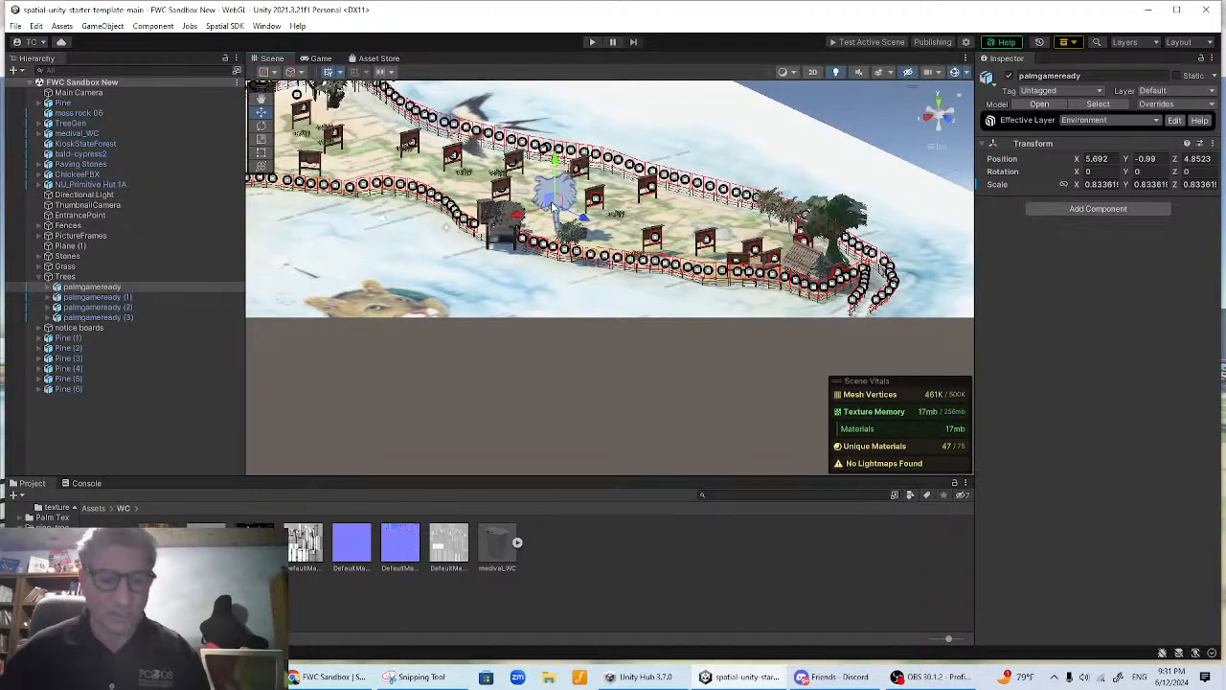
{"action": "key", "text": "f"}
{"action": "left_click", "coordinate": [674, 321]}
{"action": "middle_click_drag", "start_coordinate": [672, 321], "coordinate": [629, 248]}
{"action": "left_click", "coordinate": [613, 223]}
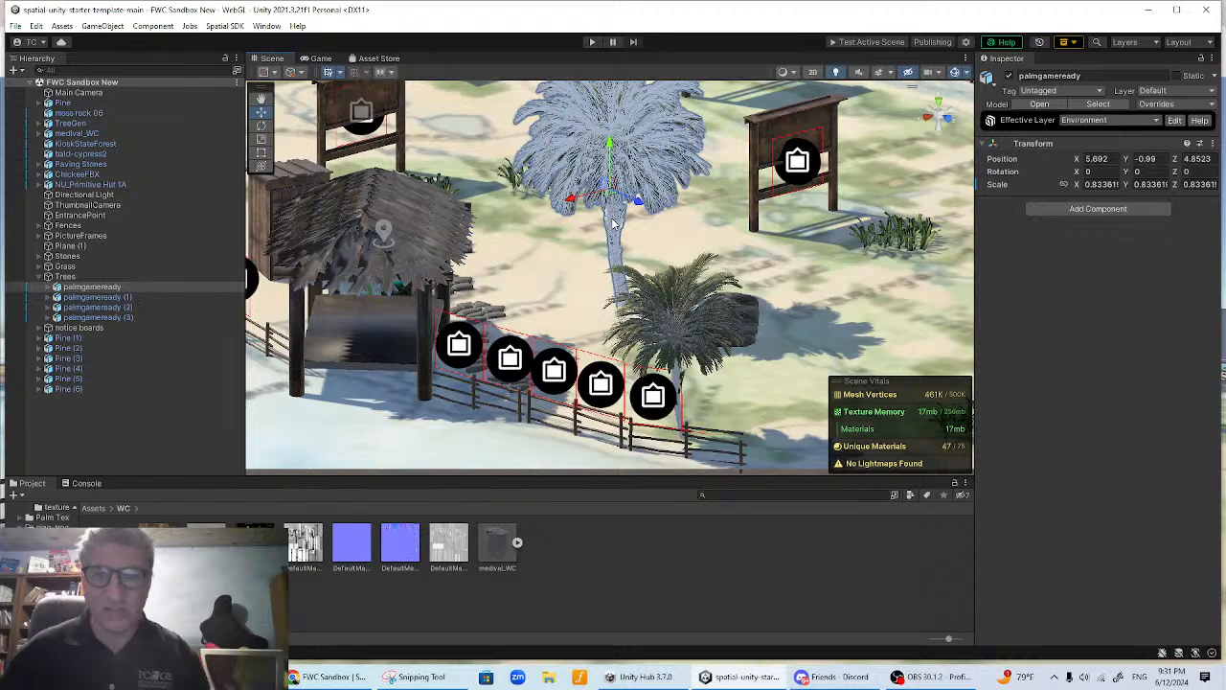
- Open the Trunk material from the Materials folder inside Palm Textures
{"action": "left_click", "coordinate": [95, 509]}
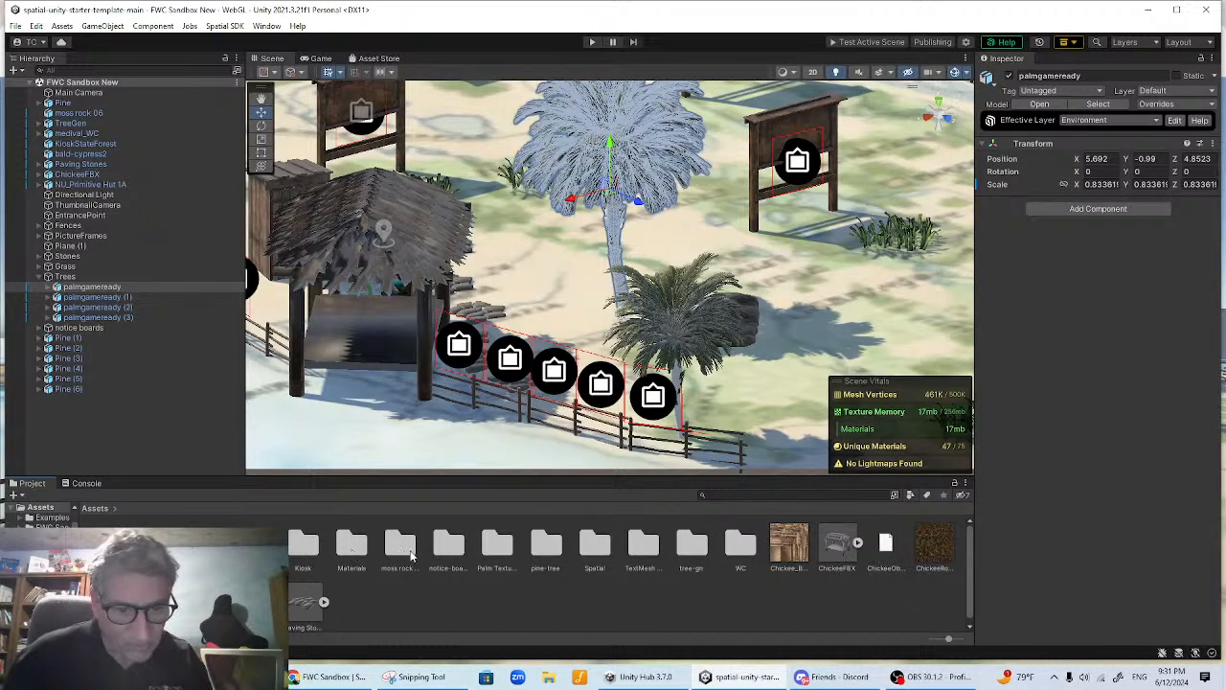
{"action": "double_click", "coordinate": [493, 548]}
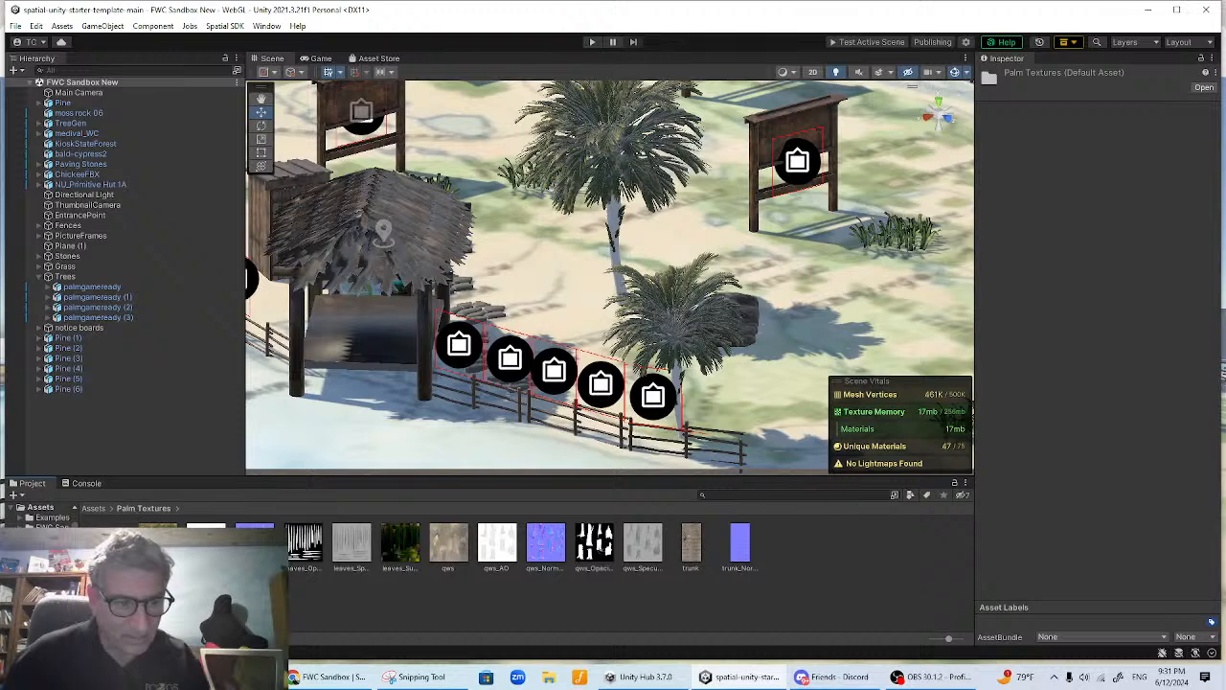
{"action": "double_click", "coordinate": [110, 542]}
{"action": "left_click", "coordinate": [143, 508]}
{"action": "double_click", "coordinate": [110, 542]}
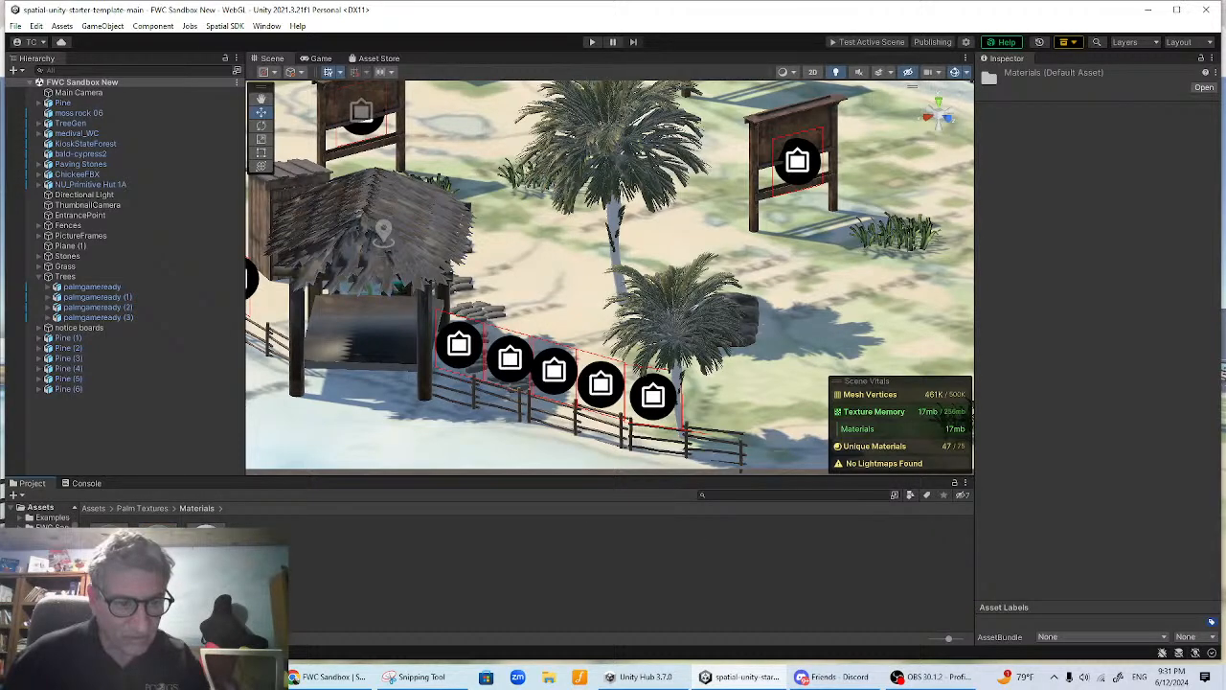
{"action": "left_click", "coordinate": [143, 509]}
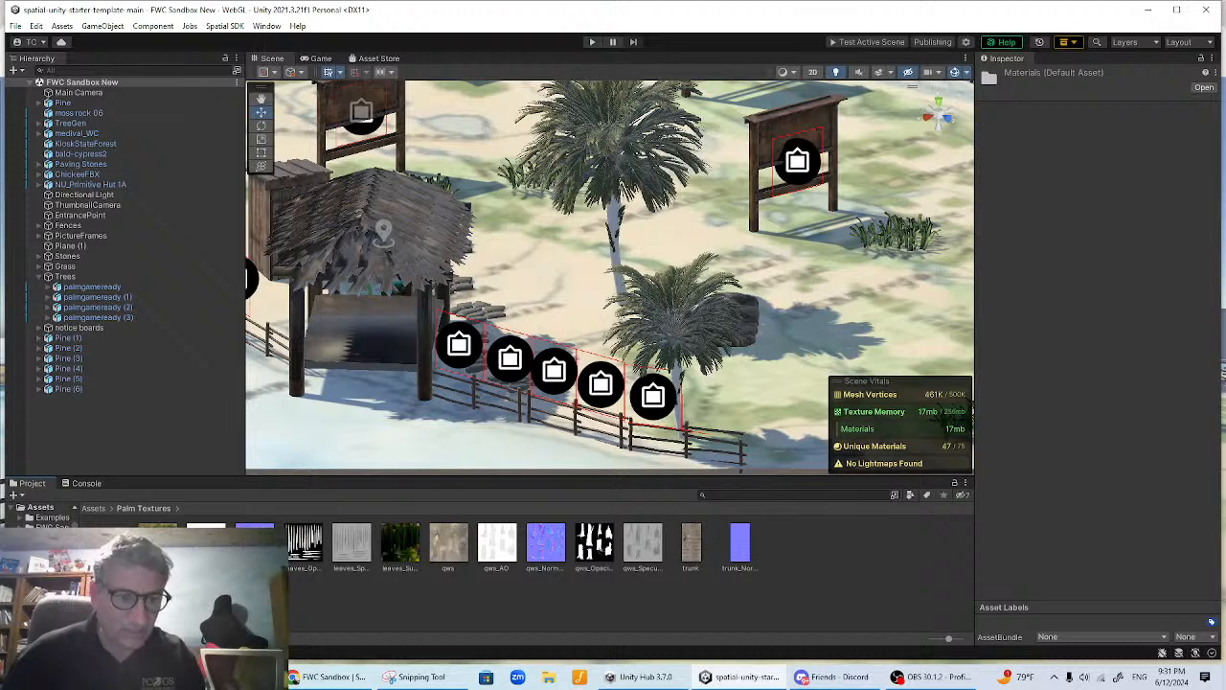
{"action": "double_click", "coordinate": [110, 542]}
{"action": "left_click", "coordinate": [206, 542]}
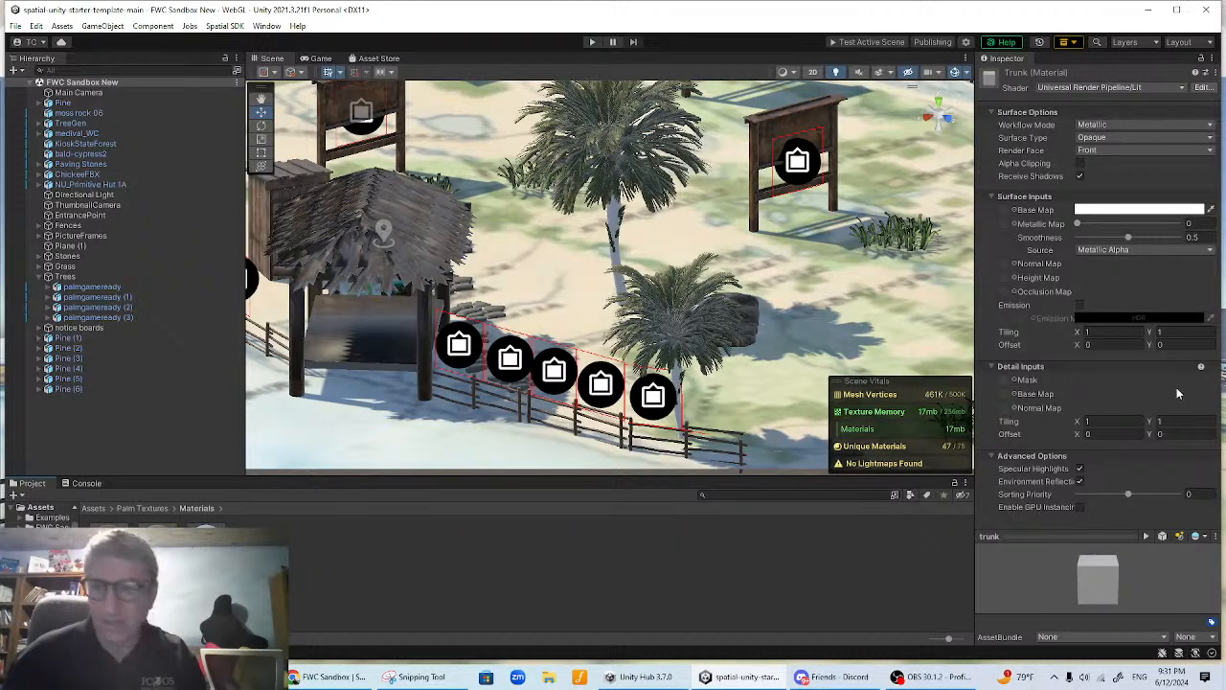
- Assign the trunk texture as the Trunk material's base map and save the scene
{"action": "left_click", "coordinate": [1004, 207]}
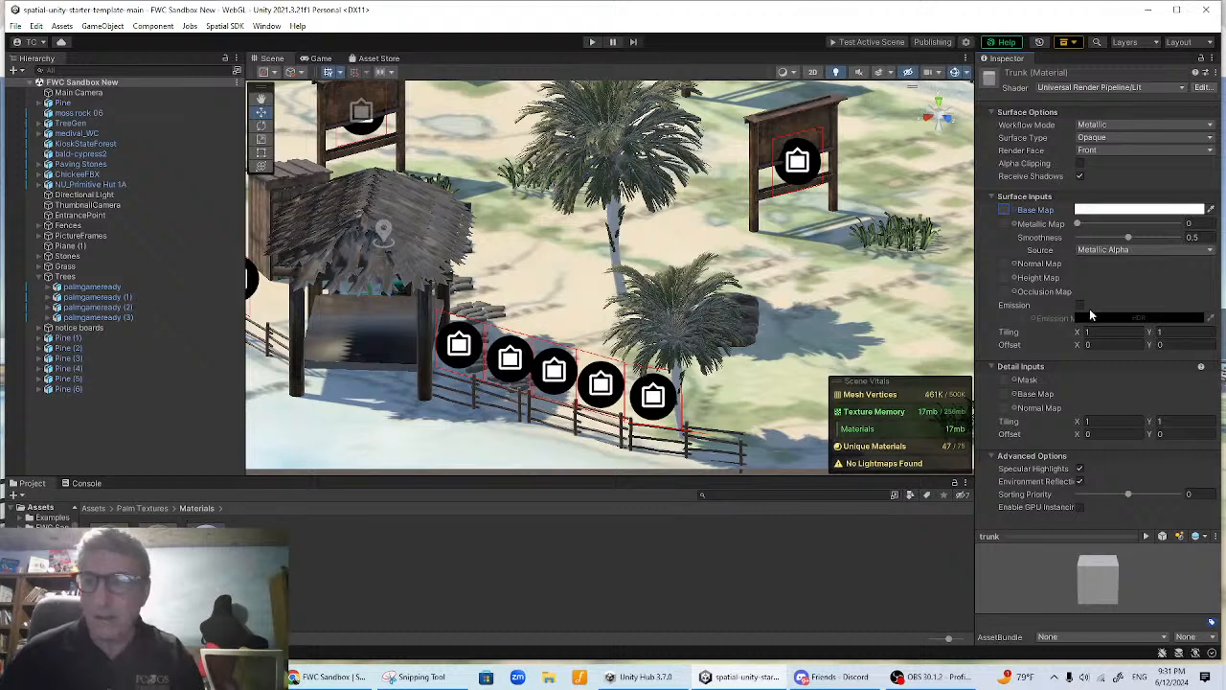
{"action": "left_click", "coordinate": [143, 508]}
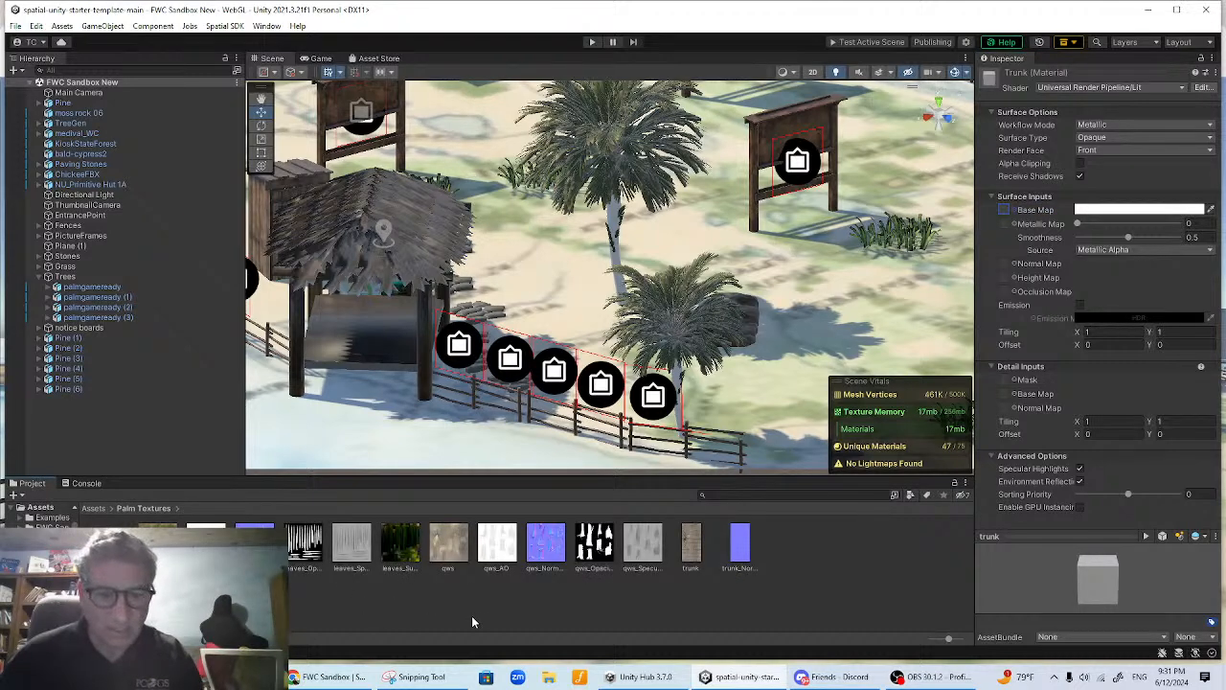
{"action": "left_click_drag", "start_coordinate": [694, 557], "coordinate": [1007, 212]}
{"action": "middle_click_drag", "start_coordinate": [823, 290], "coordinate": [785, 305]}
{"action": "left_click_drag", "start_coordinate": [823, 249], "coordinate": [702, 317], "text": "alt"}
{"action": "middle_click_drag", "start_coordinate": [703, 317], "coordinate": [721, 360]}
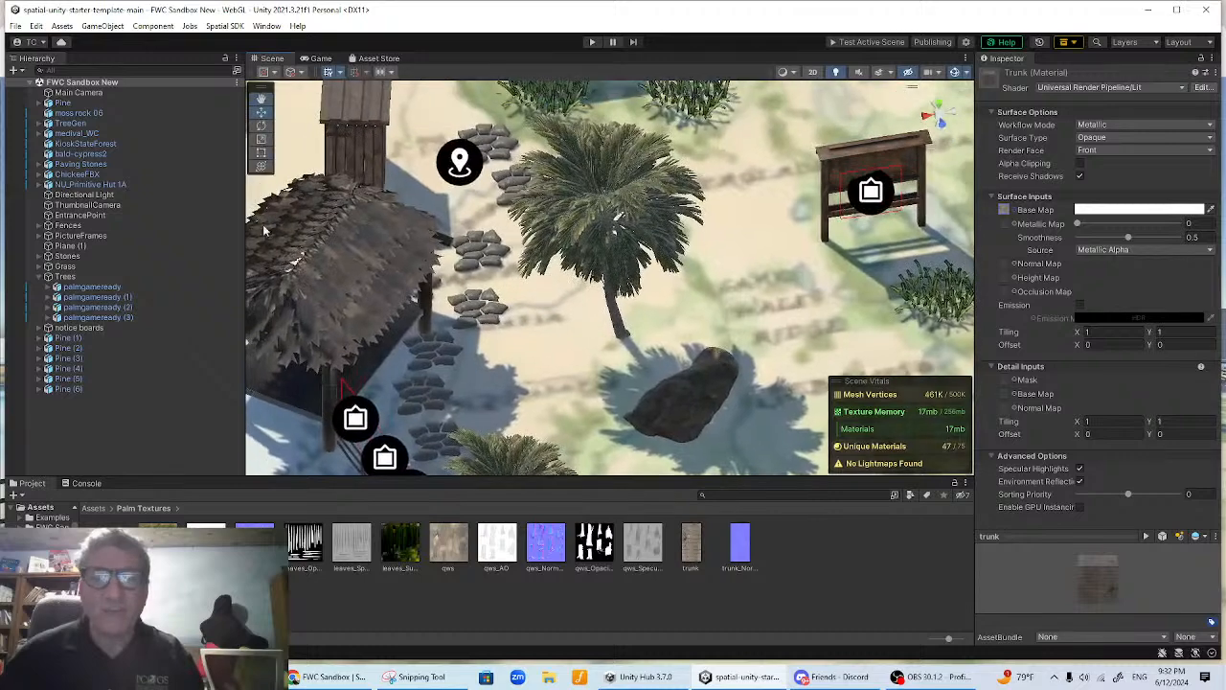
{"action": "left_click", "coordinate": [15, 26]}
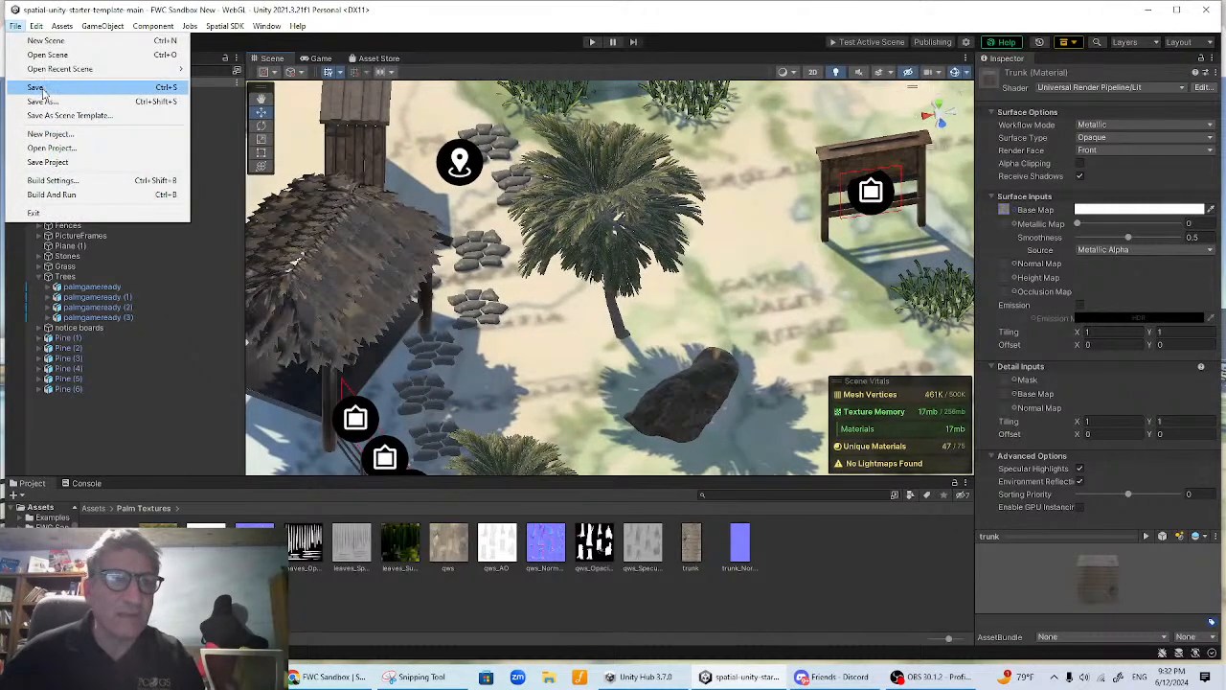
{"action": "left_click", "coordinate": [37, 87]}
- Select the untextured Pine (6) tree beside the coastal fence
{"action": "scroll", "coordinate": [567, 314], "scroll_direction": "down", "scroll_amount": 5}
{"action": "middle_click_drag", "start_coordinate": [588, 308], "coordinate": [652, 396]}
{"action": "right_click_drag", "start_coordinate": [654, 397], "coordinate": [706, 316]}
{"action": "middle_click_drag", "start_coordinate": [707, 316], "coordinate": [766, 389]}
{"action": "middle_click_drag", "start_coordinate": [669, 318], "coordinate": [850, 307]}
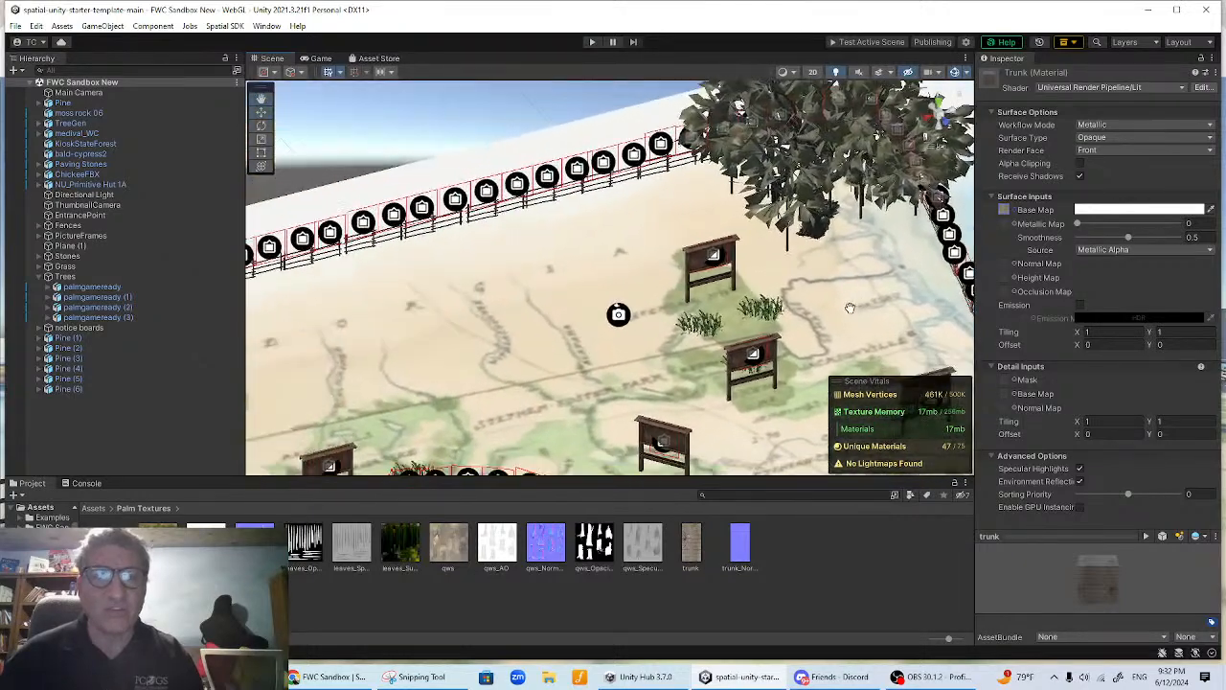
{"action": "middle_click_drag", "start_coordinate": [561, 356], "coordinate": [635, 236]}
{"action": "right_click_drag", "start_coordinate": [635, 235], "coordinate": [593, 269]}
{"action": "middle_click_drag", "start_coordinate": [594, 269], "coordinate": [685, 315]}
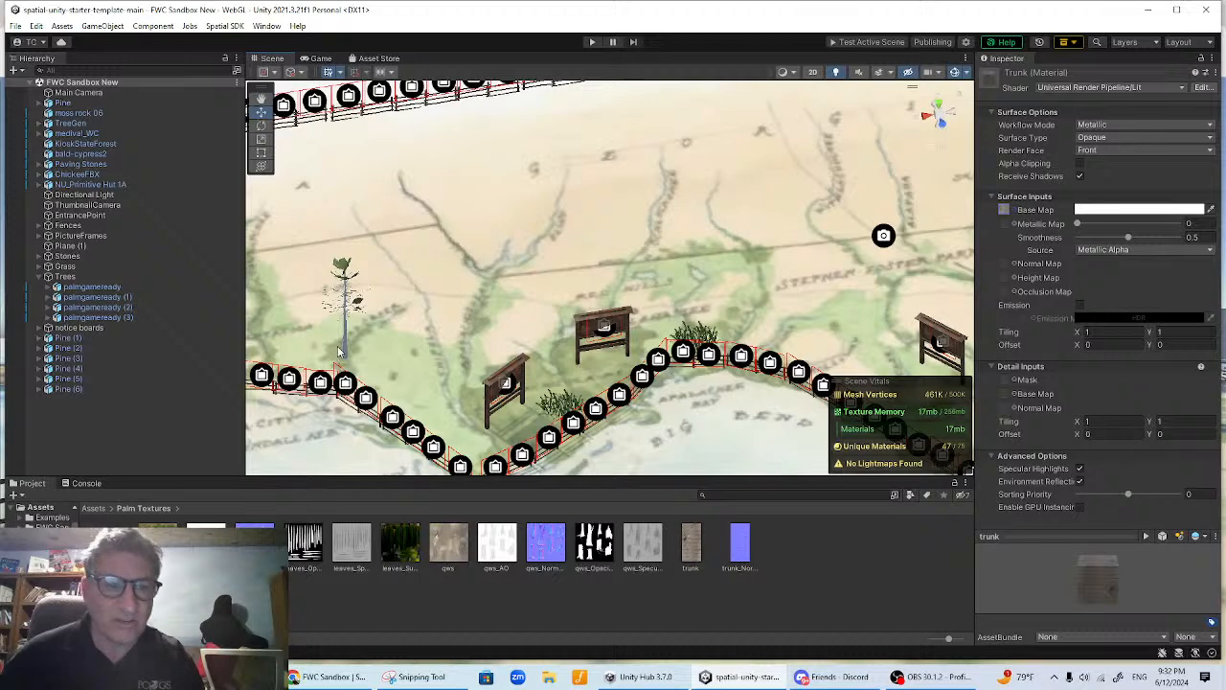
{"action": "left_click", "coordinate": [348, 347]}
{"action": "left_click", "coordinate": [345, 347]}
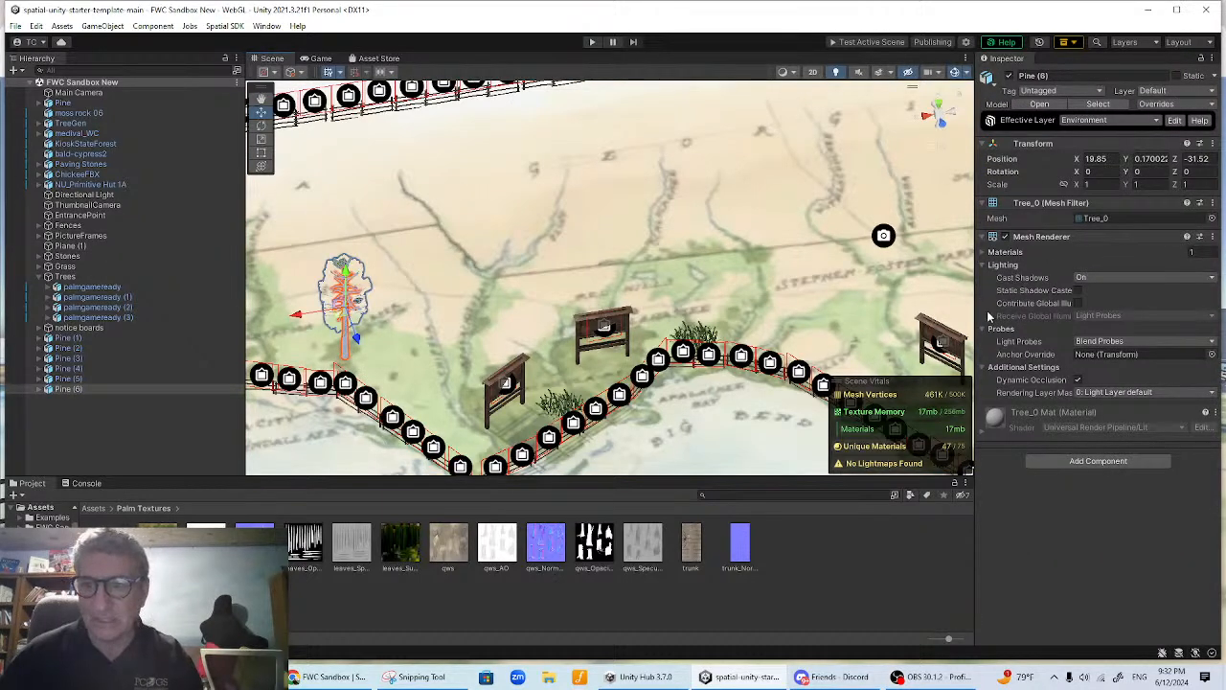
- Expand the Tree_0 Mat material of Pine (6) and inspect its locked surface settings
{"action": "left_click", "coordinate": [997, 423]}
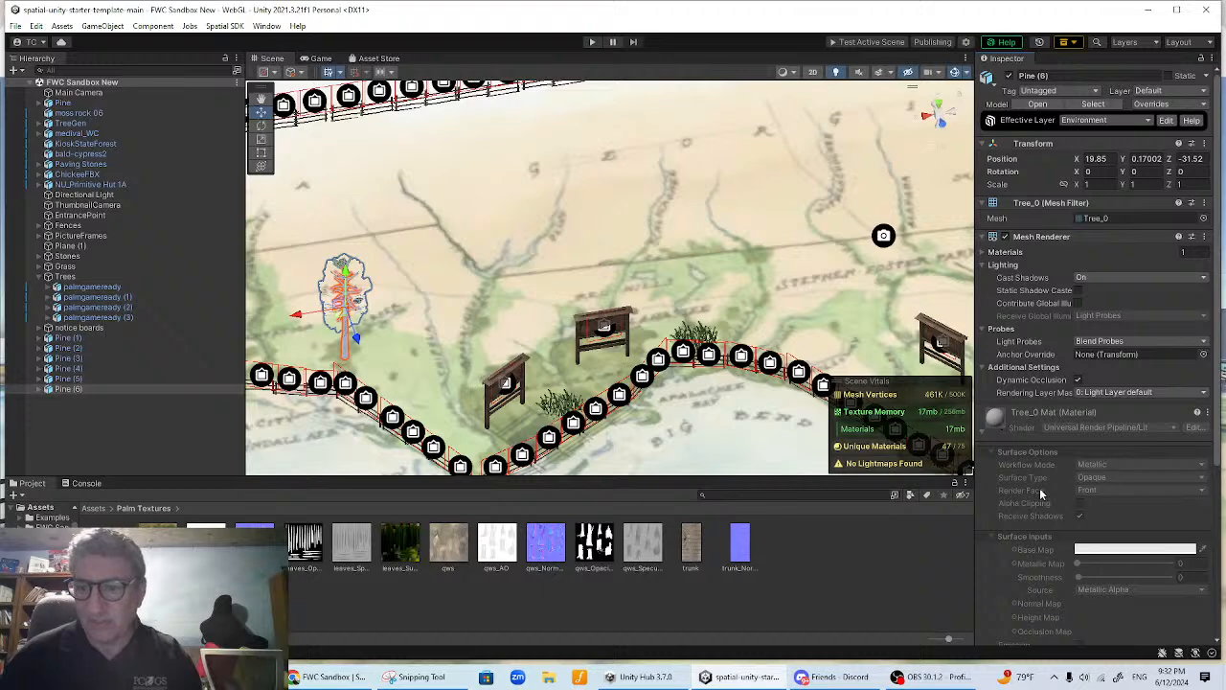
{"action": "left_click", "coordinate": [1015, 418]}
{"action": "left_click", "coordinate": [1006, 422]}
{"action": "left_click", "coordinate": [1001, 426]}
{"action": "left_click", "coordinate": [1001, 421]}
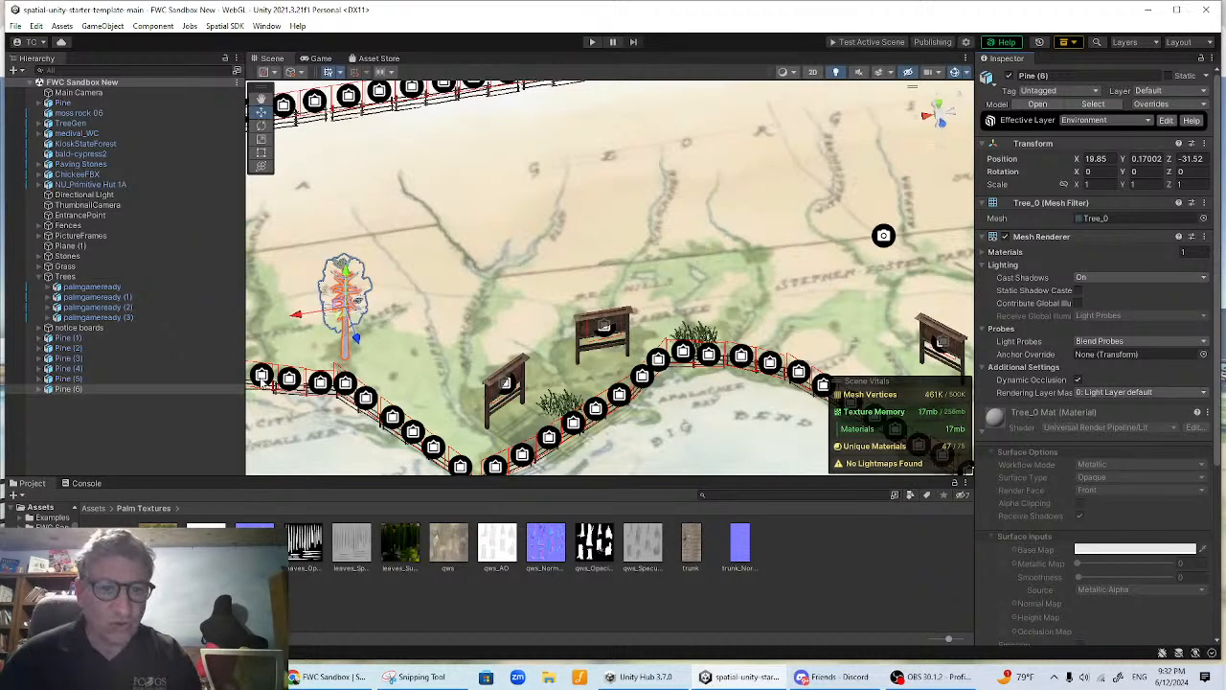
- Browse the assets to pine-tree/source/pine/Pine and select the Pine model
{"action": "left_click", "coordinate": [94, 509]}
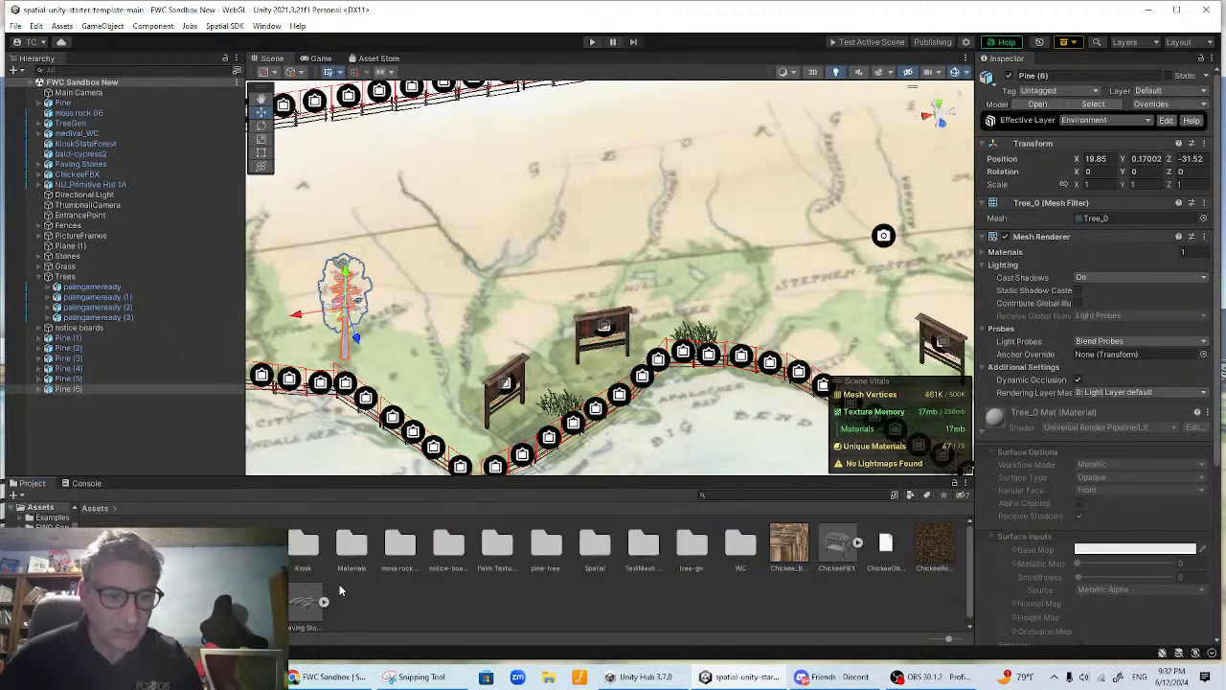
{"action": "double_click", "coordinate": [552, 555]}
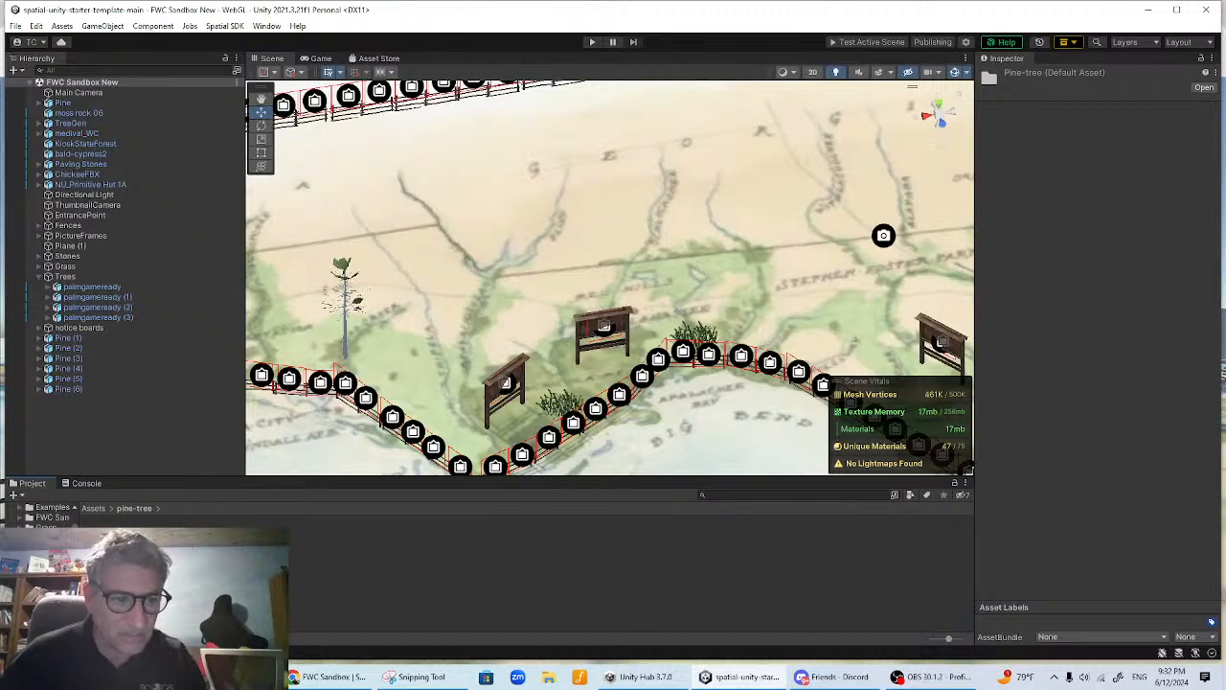
{"action": "double_click", "coordinate": [113, 556]}
{"action": "left_click", "coordinate": [113, 555]}
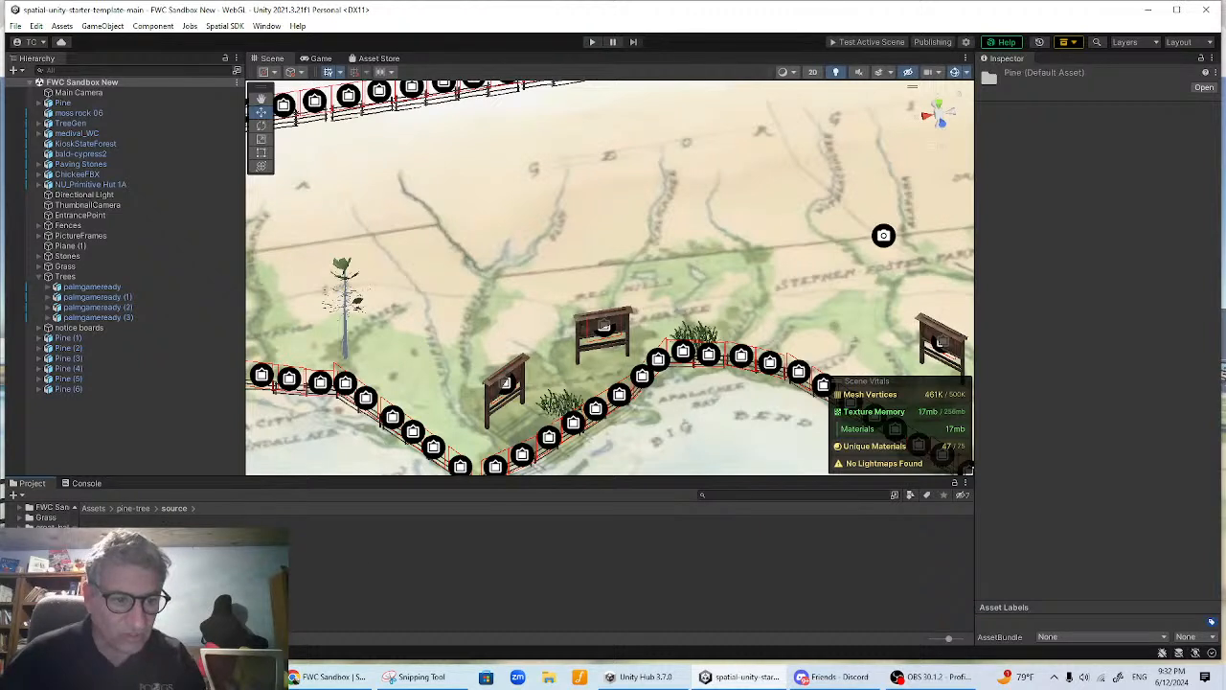
{"action": "double_click", "coordinate": [113, 556]}
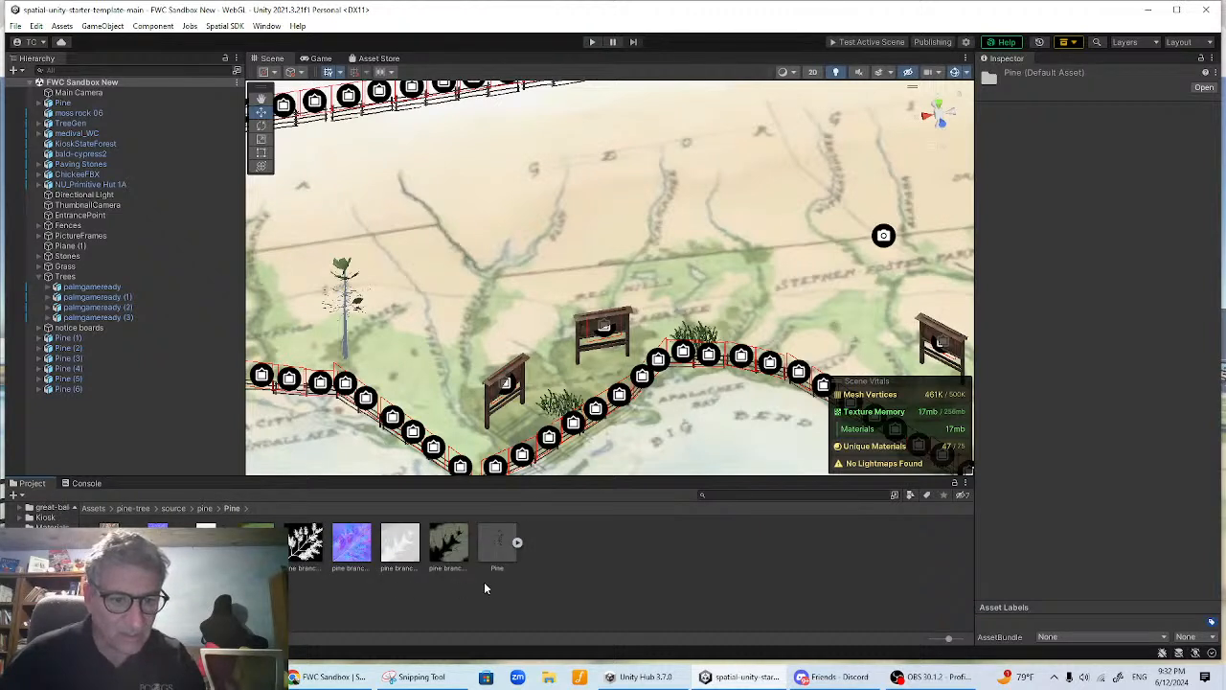
{"action": "left_click", "coordinate": [498, 554]}
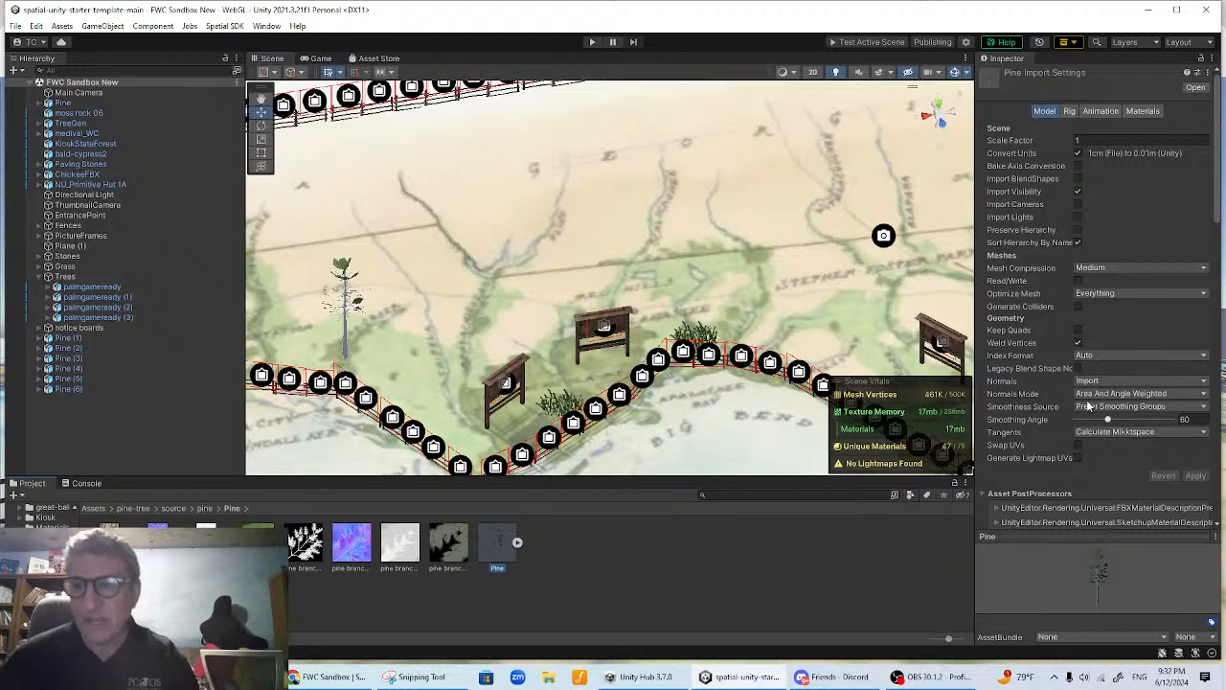
- Extract the Pine model's embedded materials into its own Pine folder
{"action": "left_click", "coordinate": [1142, 111]}
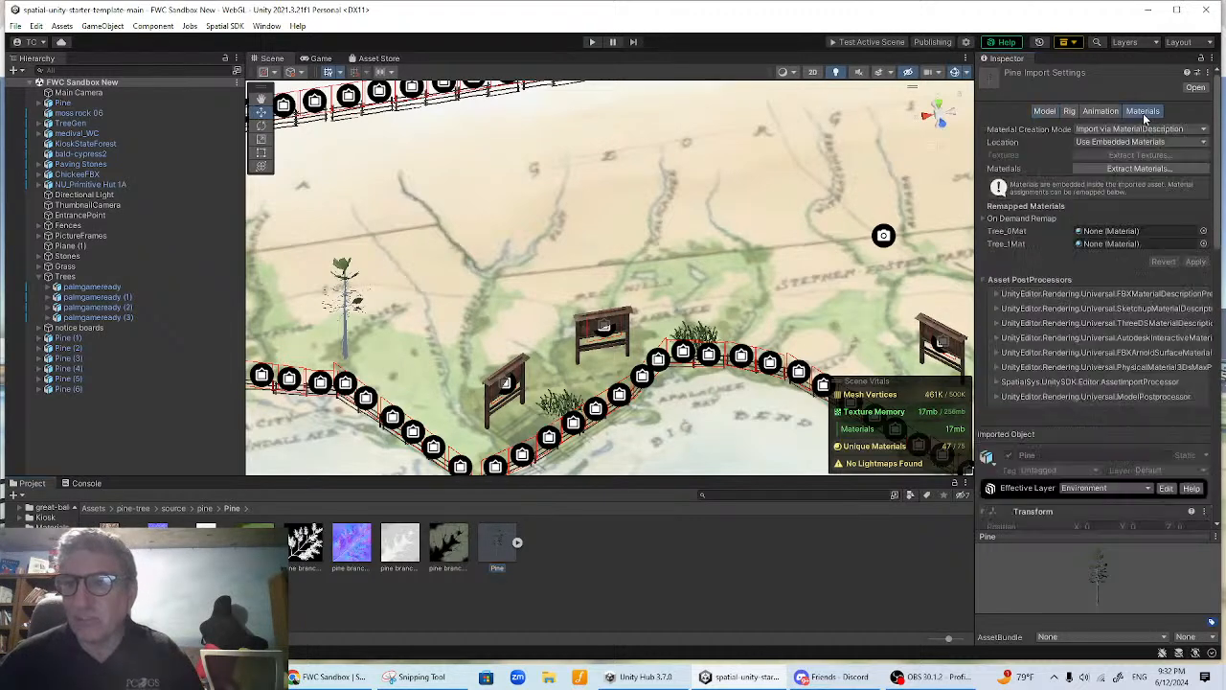
{"action": "left_click", "coordinate": [1123, 172]}
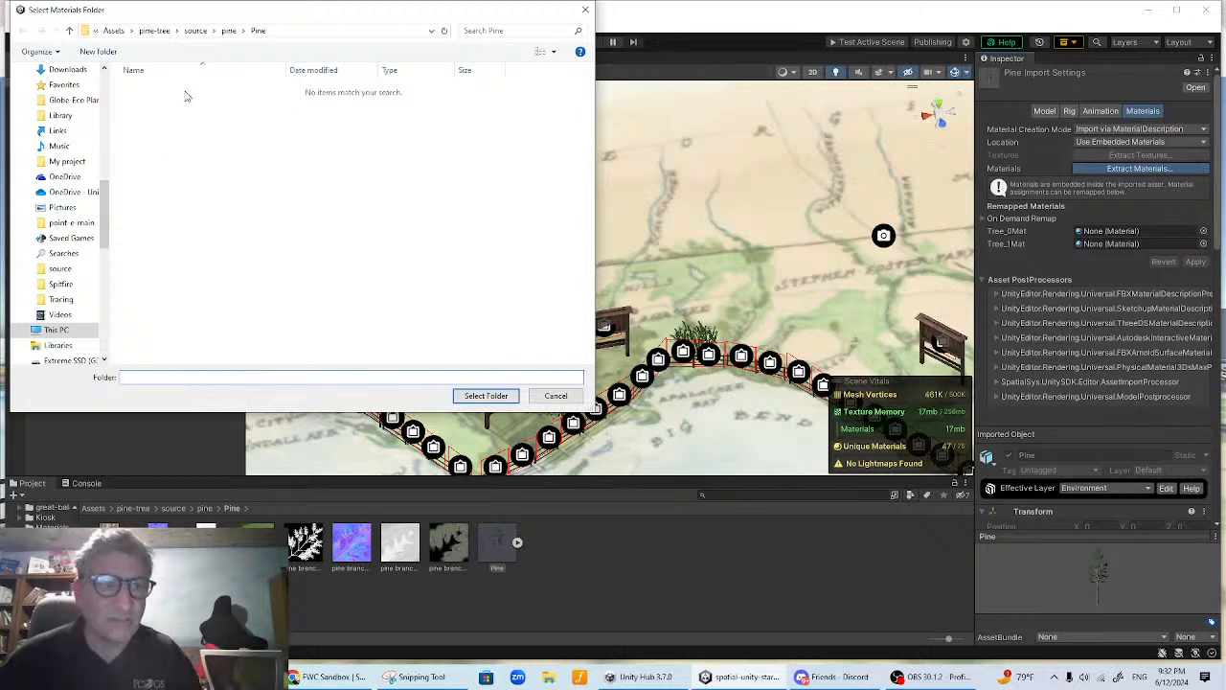
{"action": "left_click", "coordinate": [228, 31]}
{"action": "double_click", "coordinate": [138, 89]}
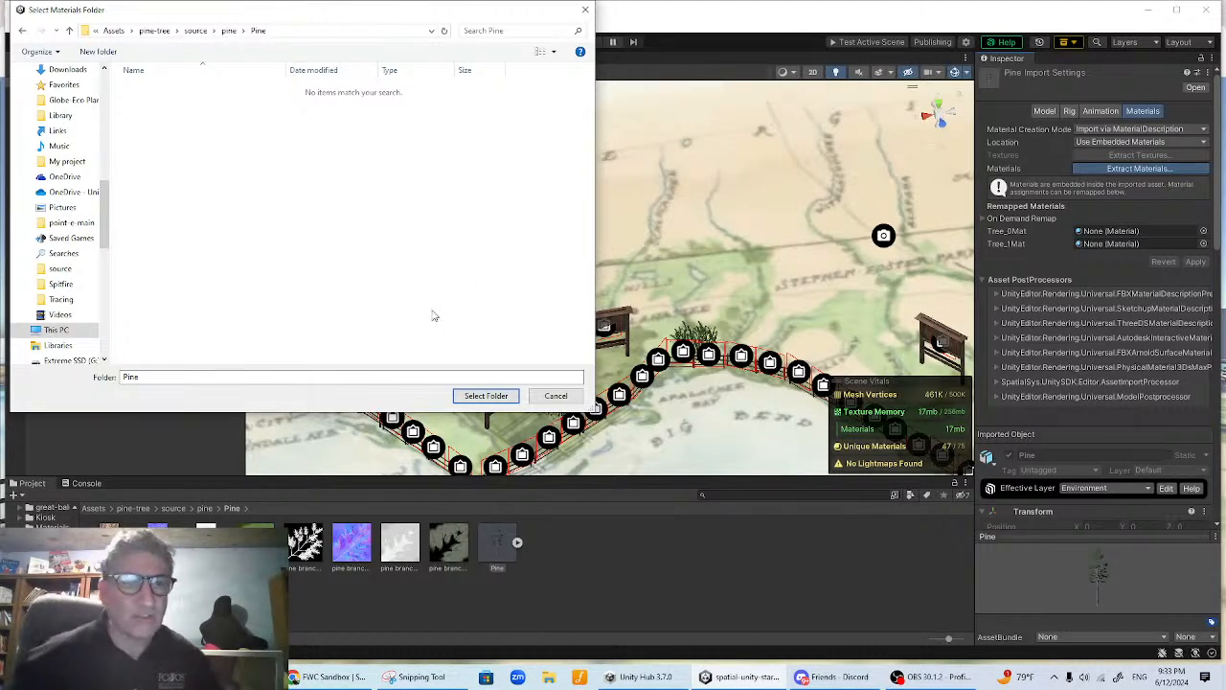
{"action": "left_click", "coordinate": [486, 396]}
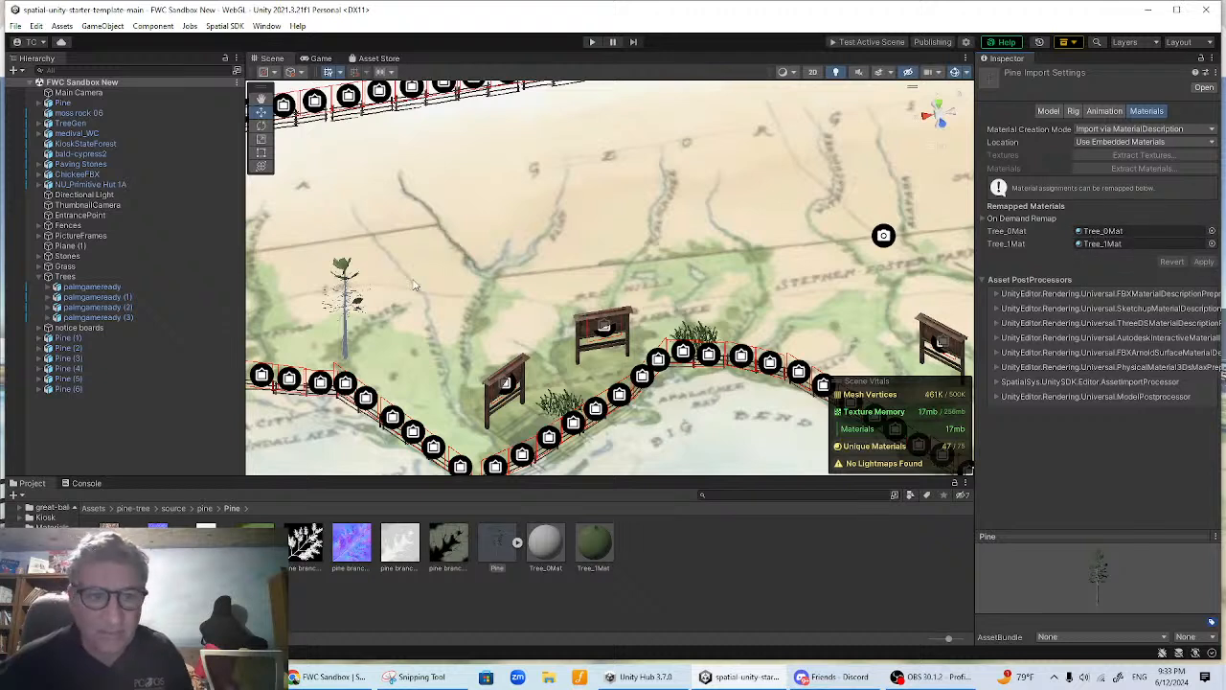
- Check the Pine model's material location options and remapped materials, and inspect the extracted Tree_0Mat material
{"action": "left_click", "coordinate": [1141, 144]}
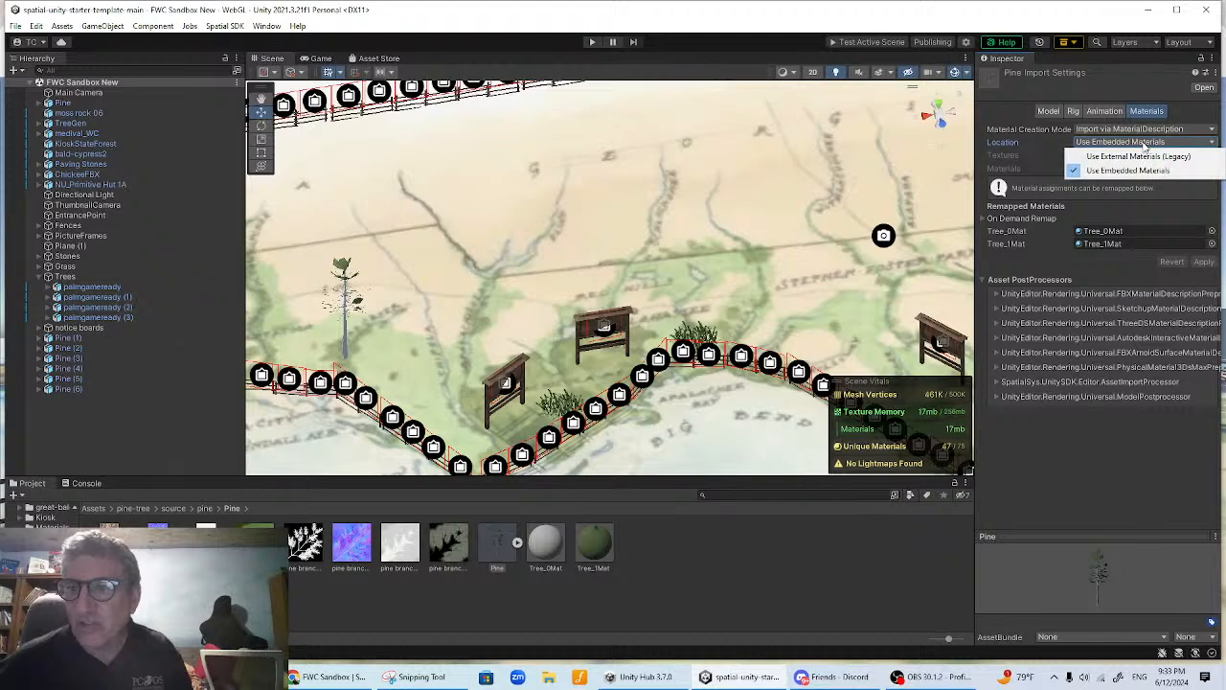
{"action": "left_click", "coordinate": [1079, 234]}
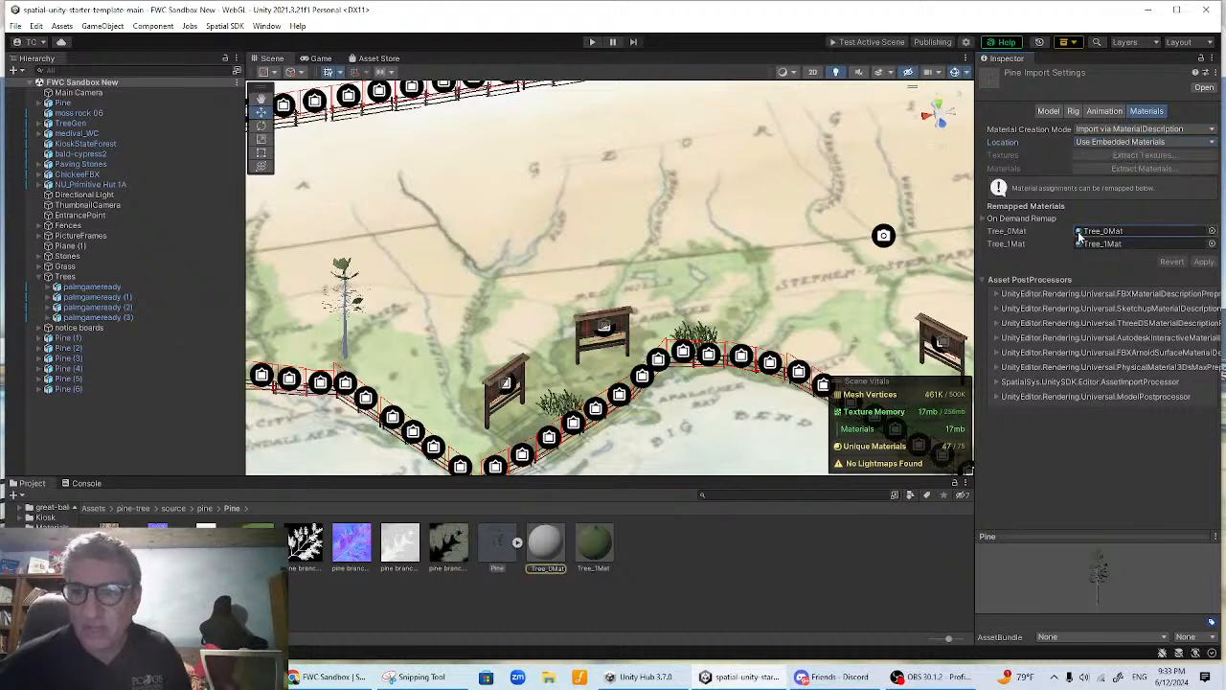
{"action": "left_click", "coordinate": [534, 548]}
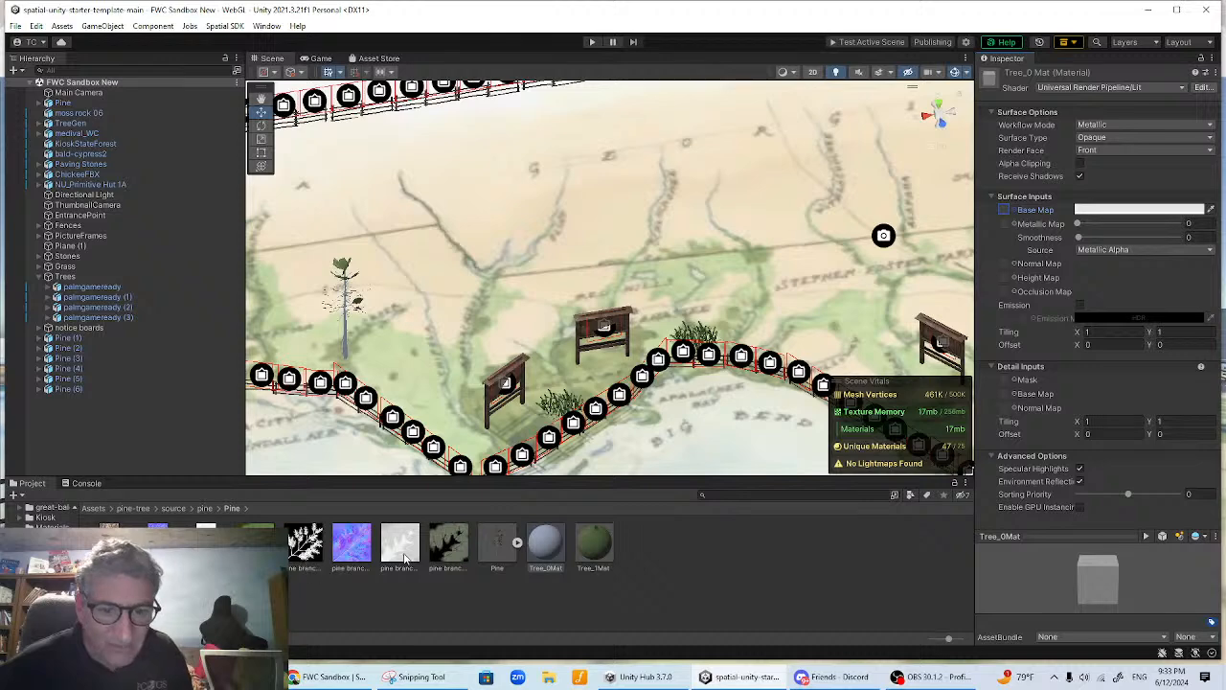
{"action": "left_click", "coordinate": [497, 543]}
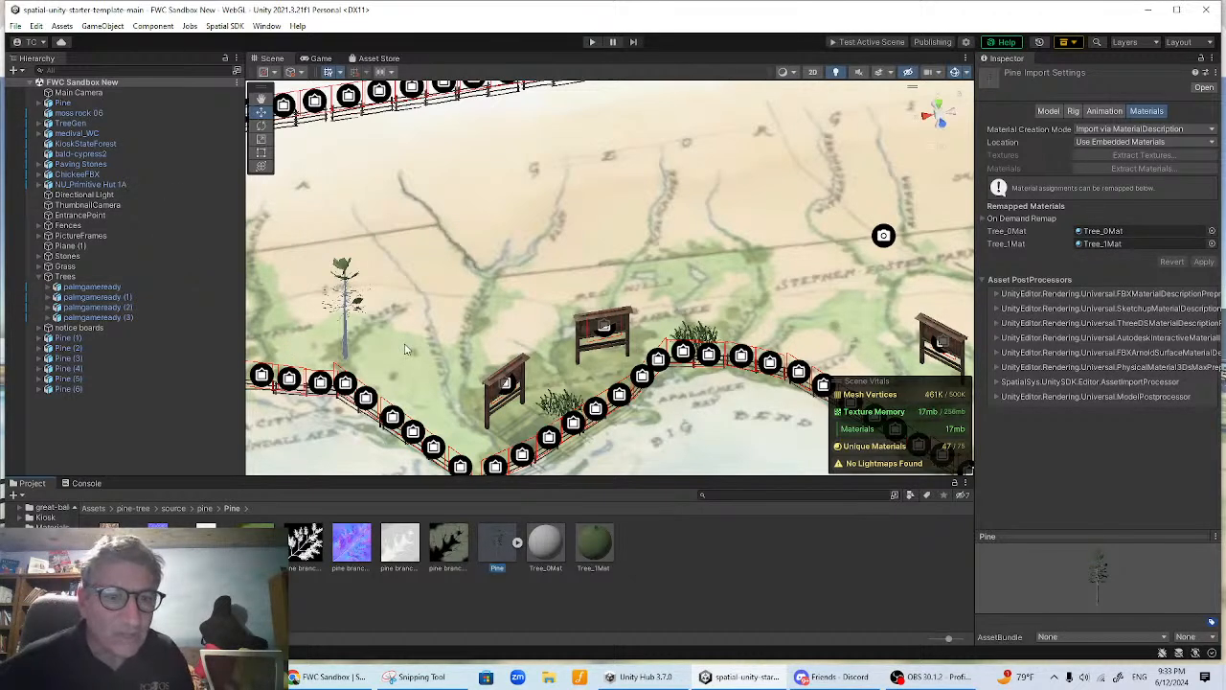
- Select the Tree_1 child of Pine (6) and expand its Tree_1 Mat material settings
{"action": "left_click", "coordinate": [345, 350]}
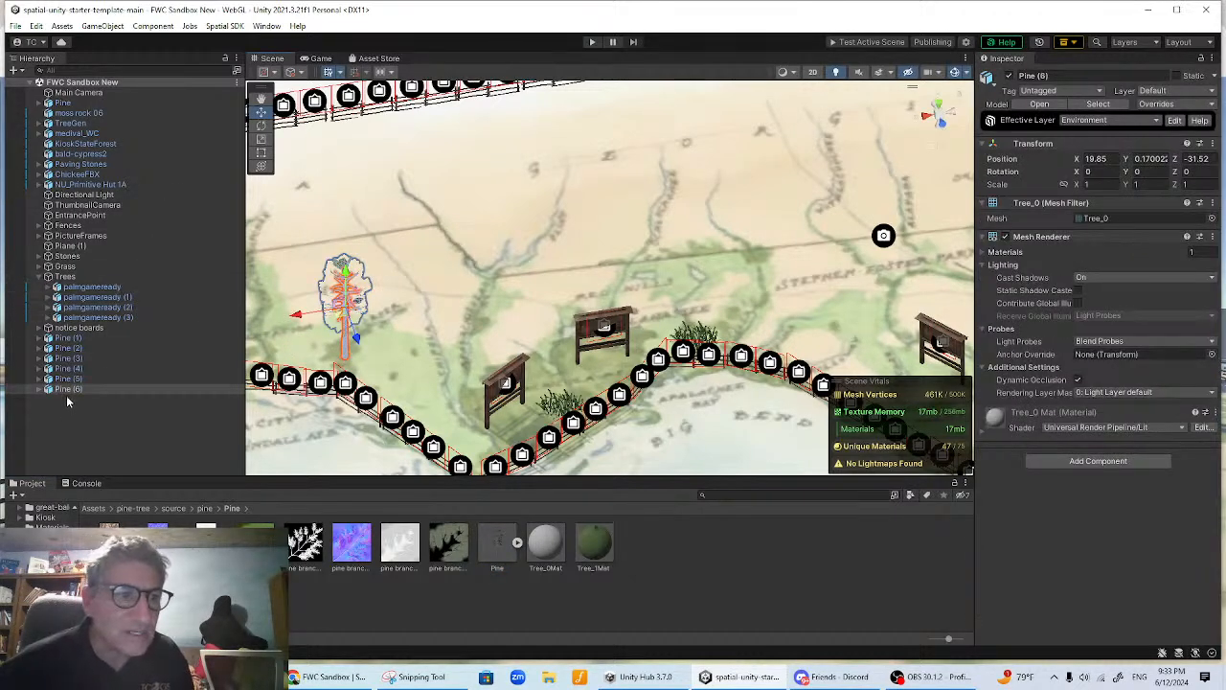
{"action": "left_click", "coordinate": [38, 393]}
{"action": "left_click", "coordinate": [40, 390]}
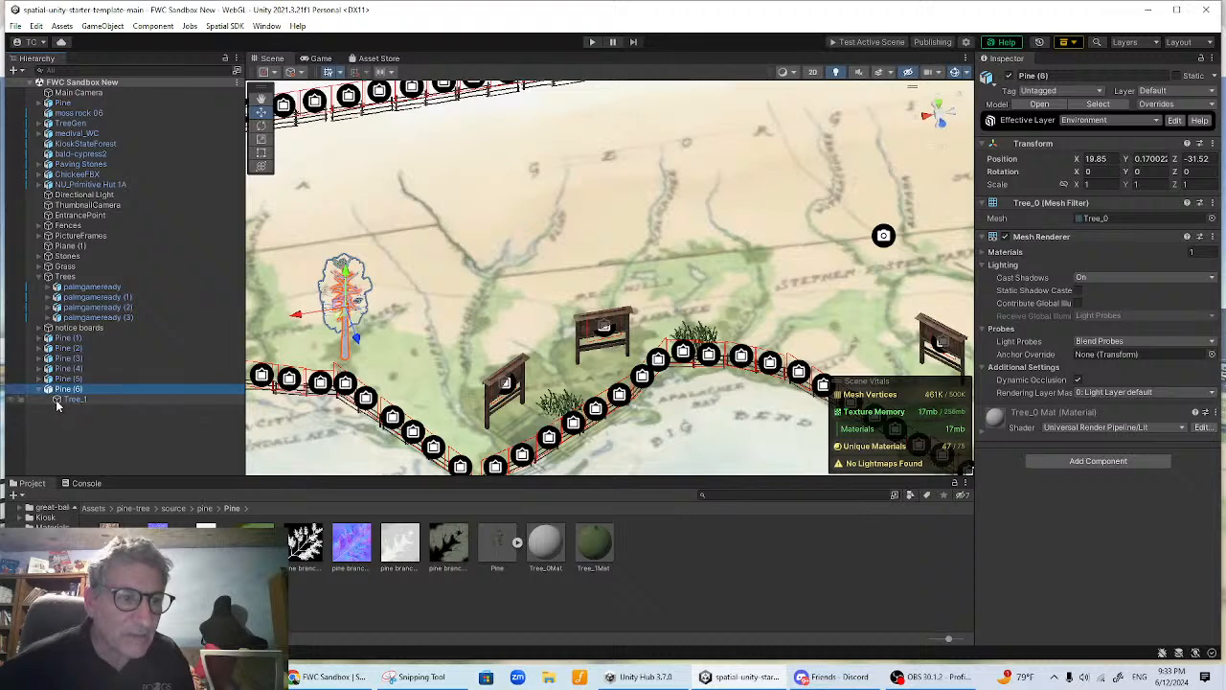
{"action": "left_click", "coordinate": [134, 394]}
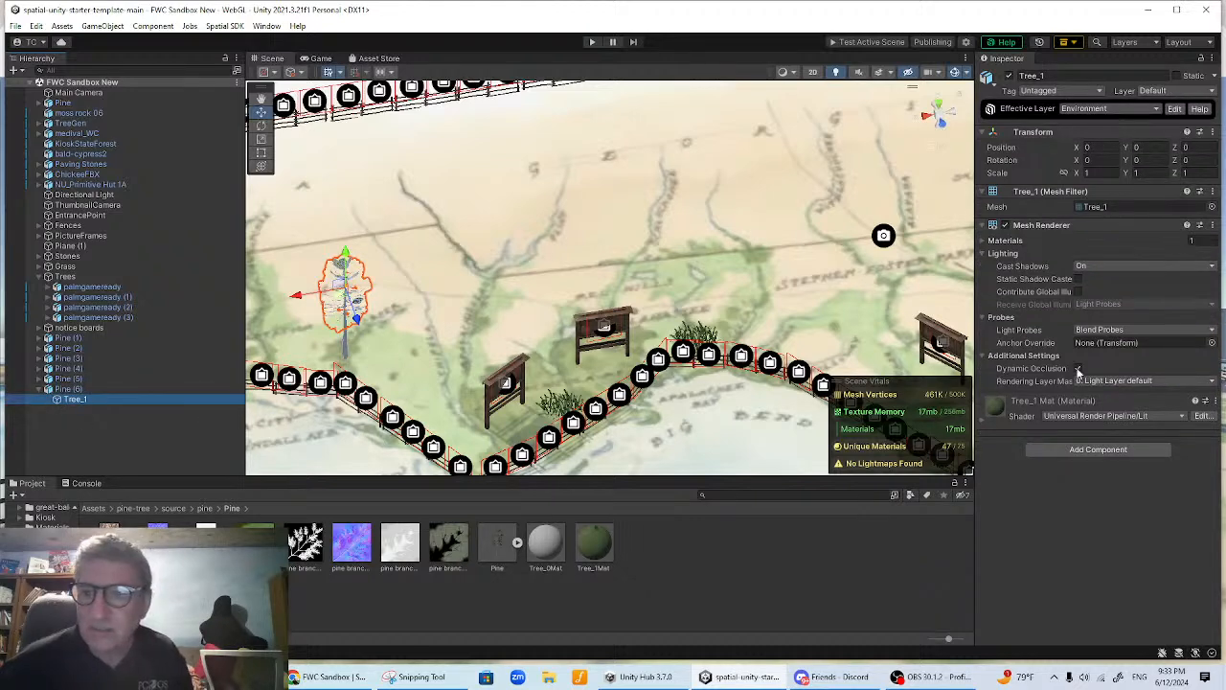
{"action": "left_click", "coordinate": [983, 427]}
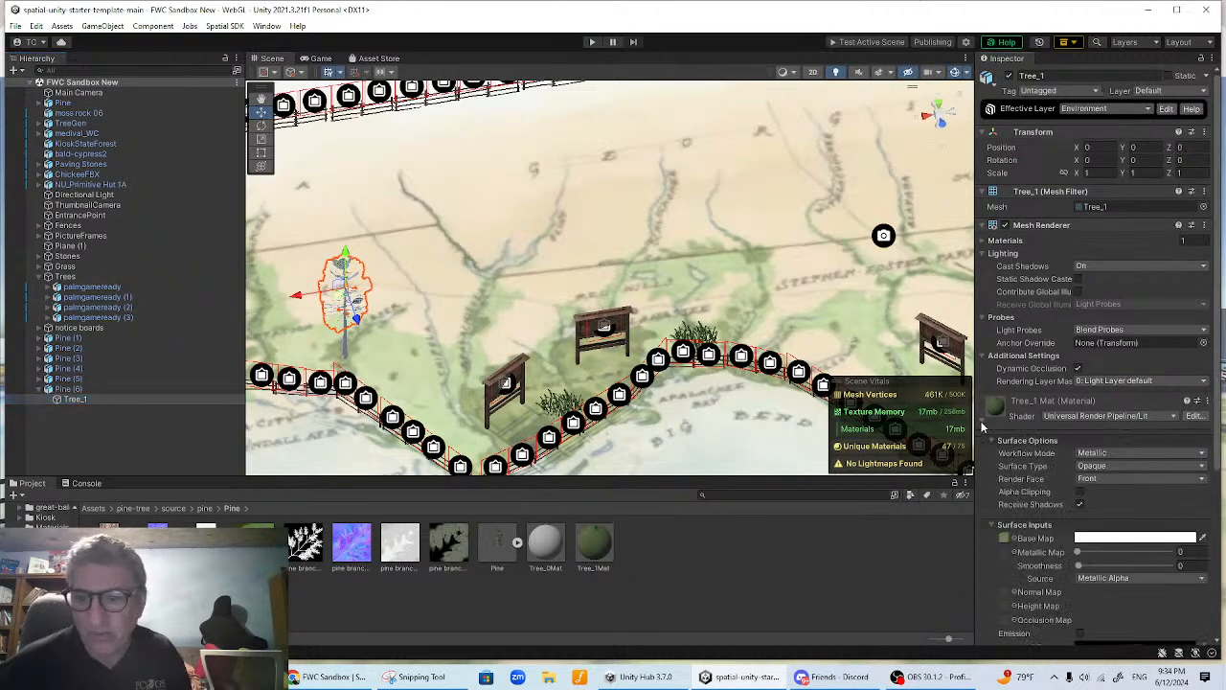
- Select the trunk object Pine (6) and assign the bark texture as the Base Map of its Tree_0 Mat material
{"action": "scroll", "coordinate": [1066, 522], "scroll_direction": "down", "scroll_amount": 5}
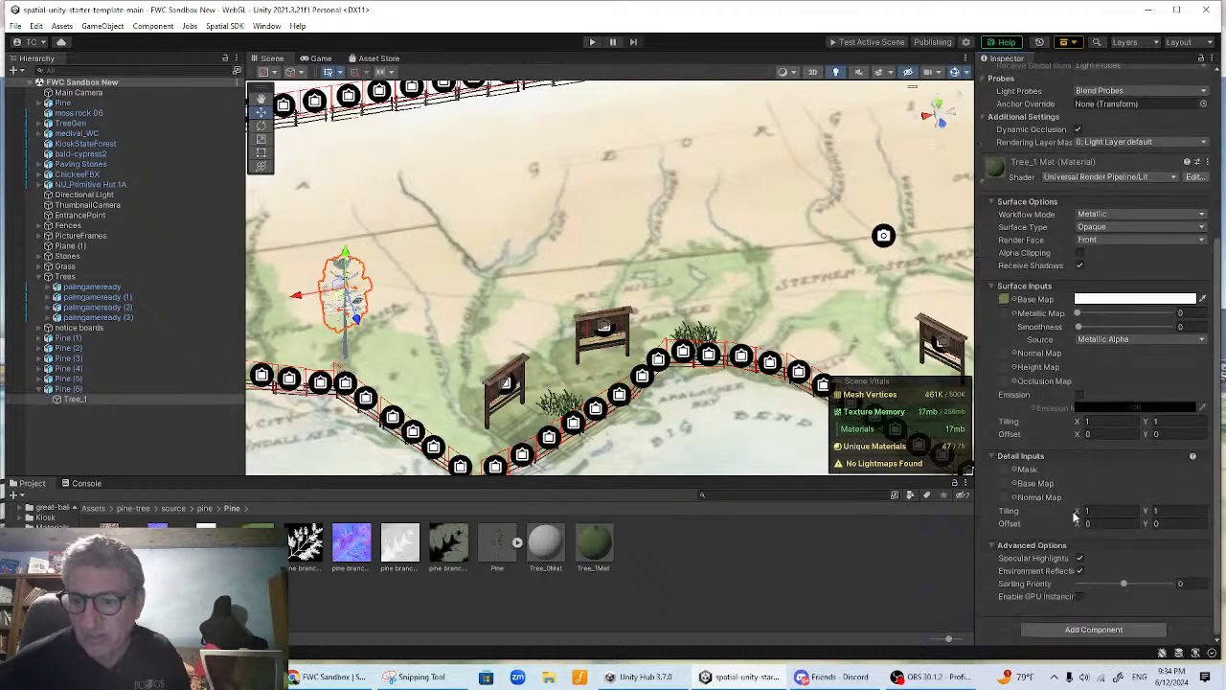
{"action": "scroll", "coordinate": [1072, 516], "scroll_direction": "up", "scroll_amount": 2}
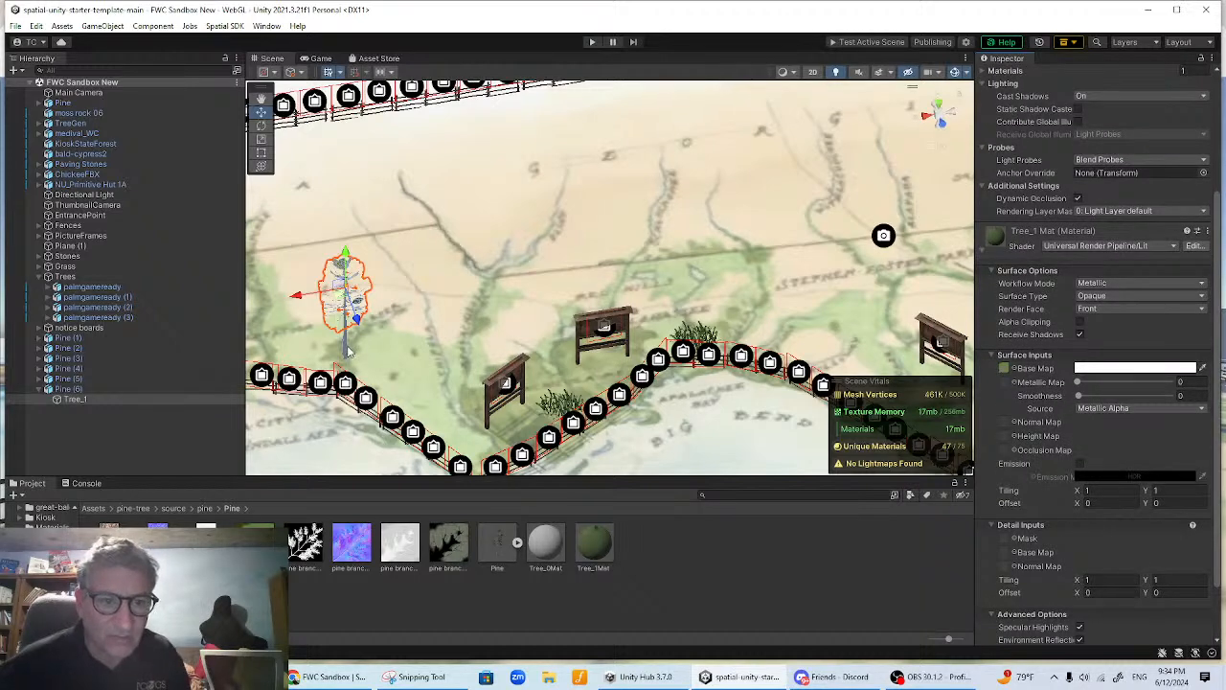
{"action": "left_click", "coordinate": [347, 351]}
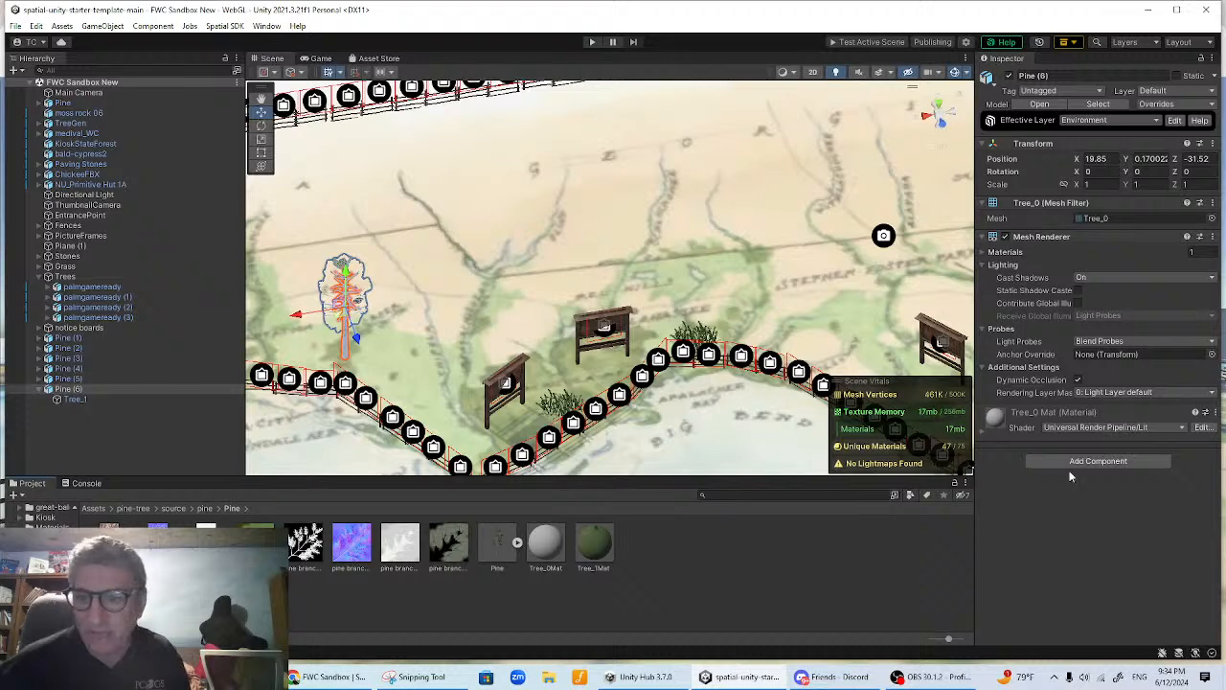
{"action": "left_click", "coordinate": [989, 433]}
{"action": "scroll", "coordinate": [1006, 498], "scroll_direction": "down", "scroll_amount": 3}
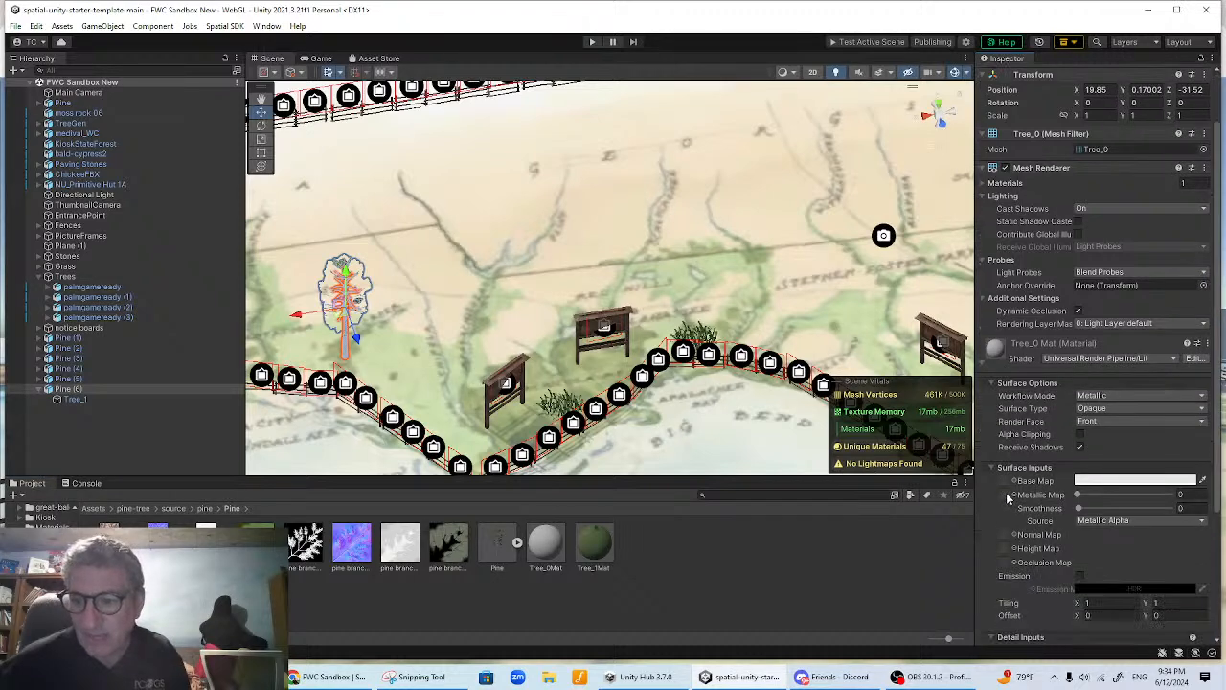
{"action": "left_click_drag", "start_coordinate": [109, 544], "coordinate": [1004, 481]}
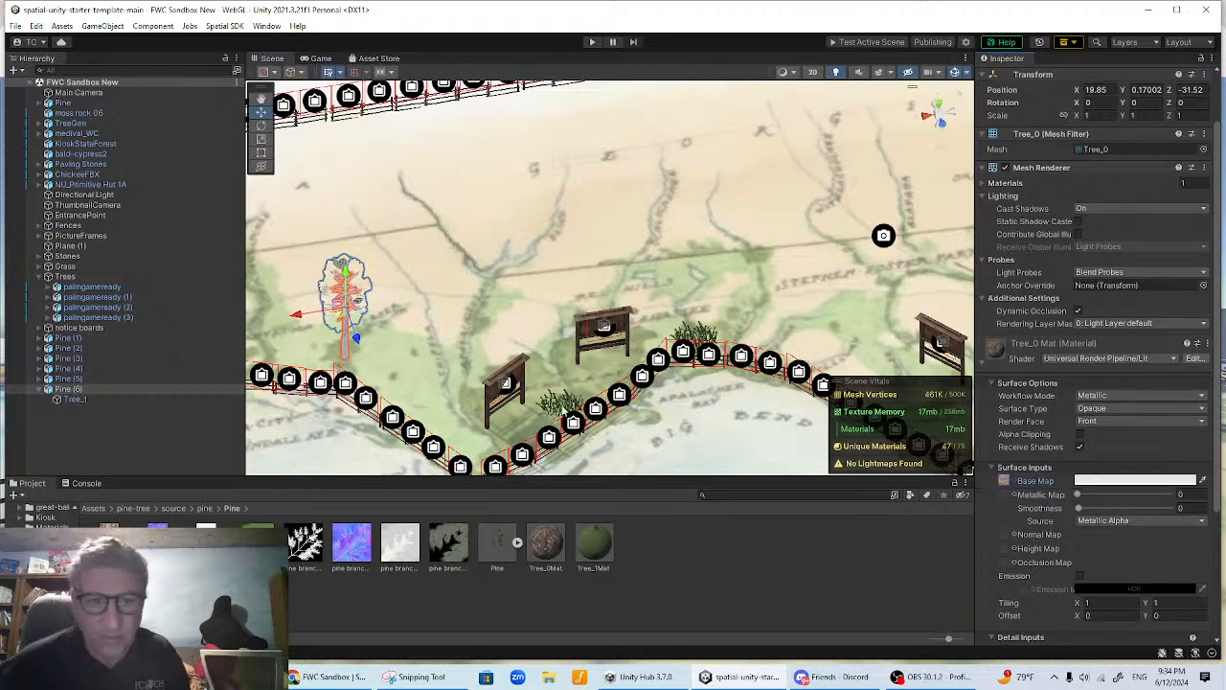
{"action": "scroll", "coordinate": [1161, 464], "scroll_direction": "down", "scroll_amount": 3}
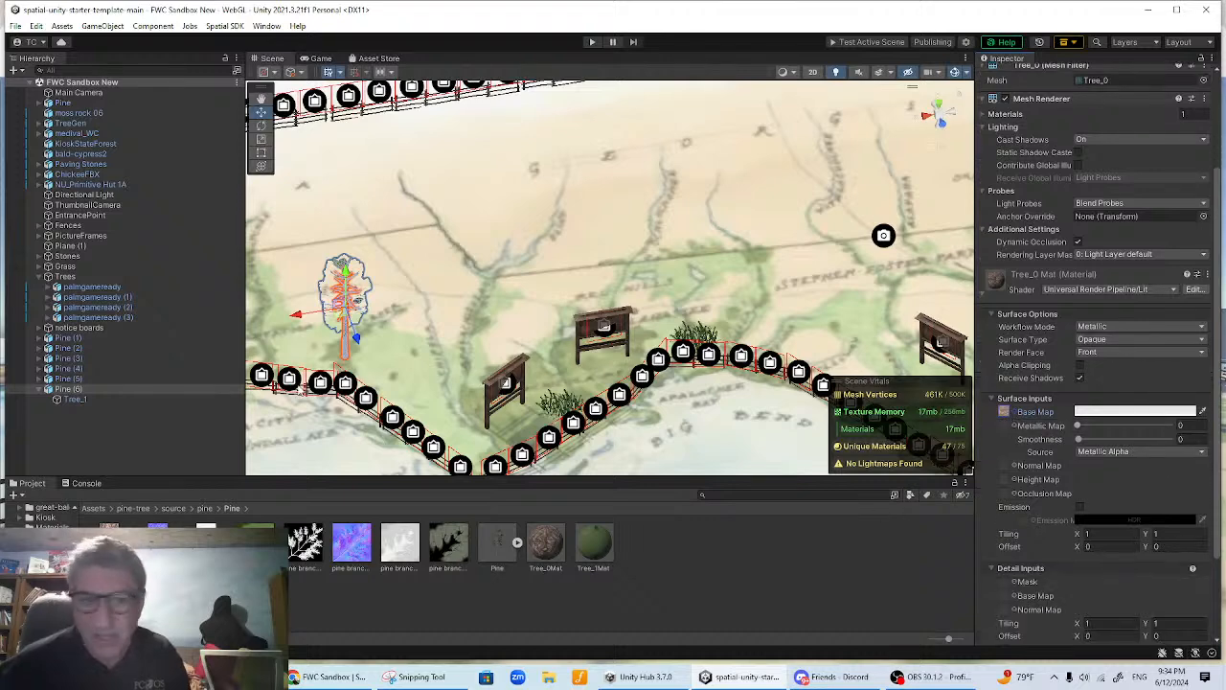
- Examine the textured trunk and the Tree_1 foliage of Pine (6) up close from different angles
{"action": "left_click", "coordinate": [333, 343]}
{"action": "scroll", "coordinate": [331, 345], "scroll_direction": "up", "scroll_amount": 3}
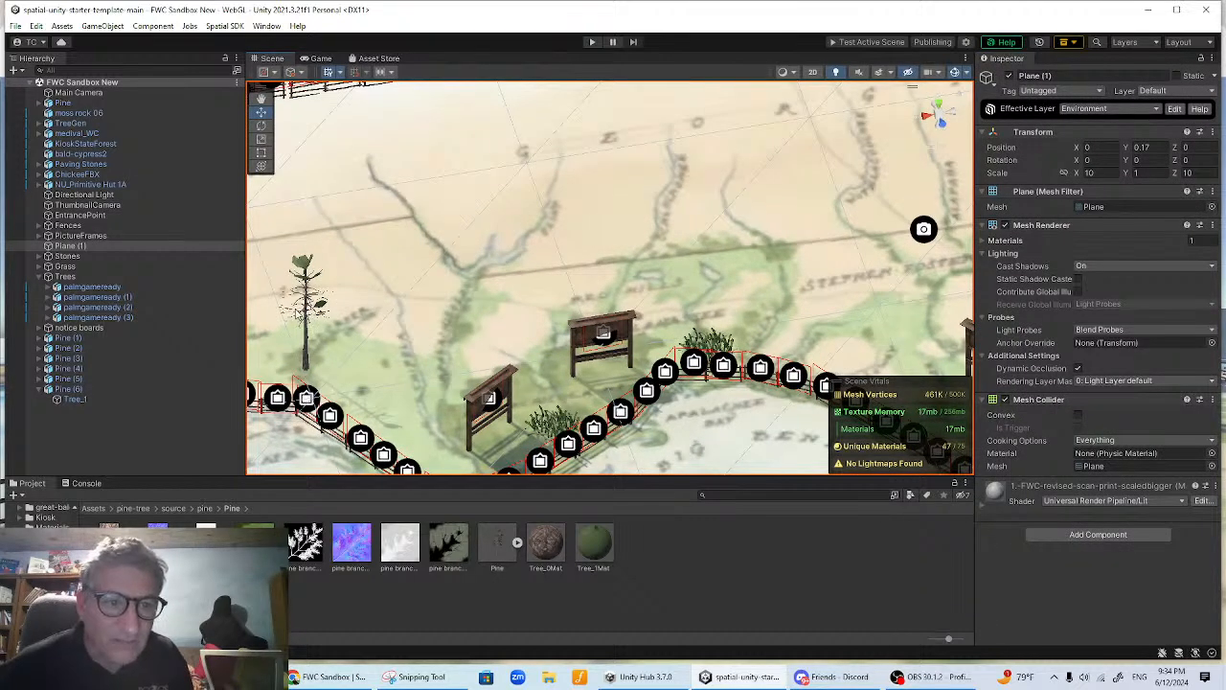
{"action": "left_click", "coordinate": [303, 287]}
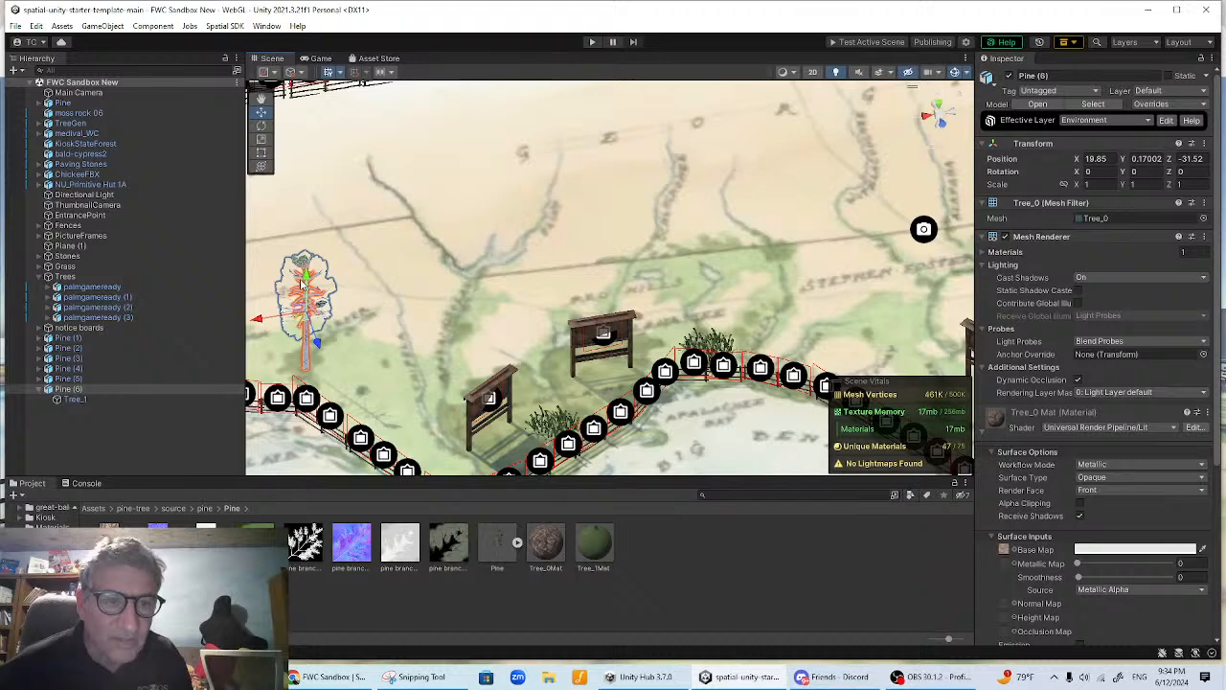
{"action": "left_click", "coordinate": [302, 287]}
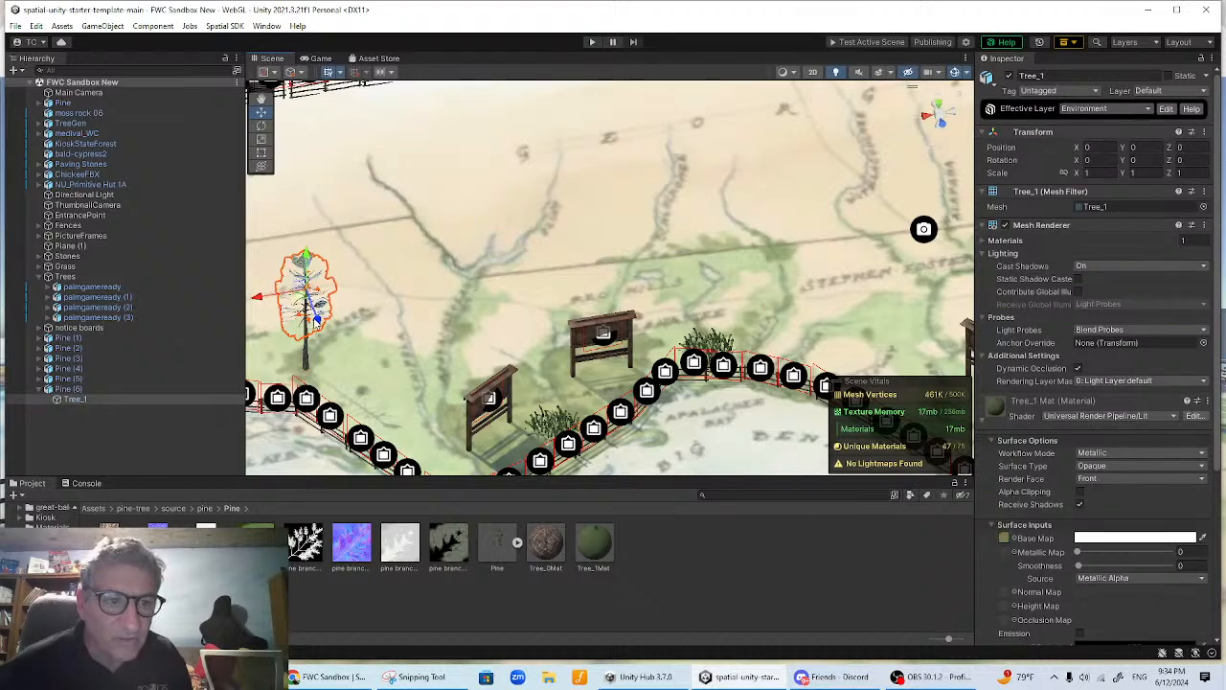
{"action": "left_click", "coordinate": [307, 305]}
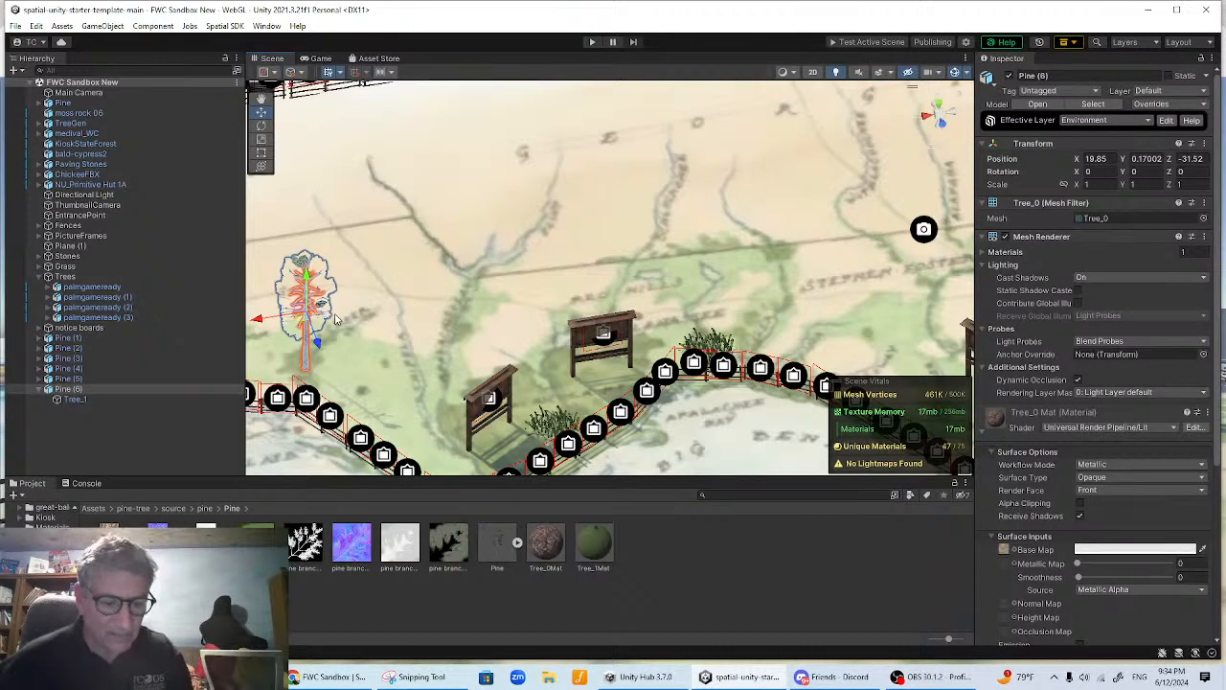
{"action": "key", "text": "f"}
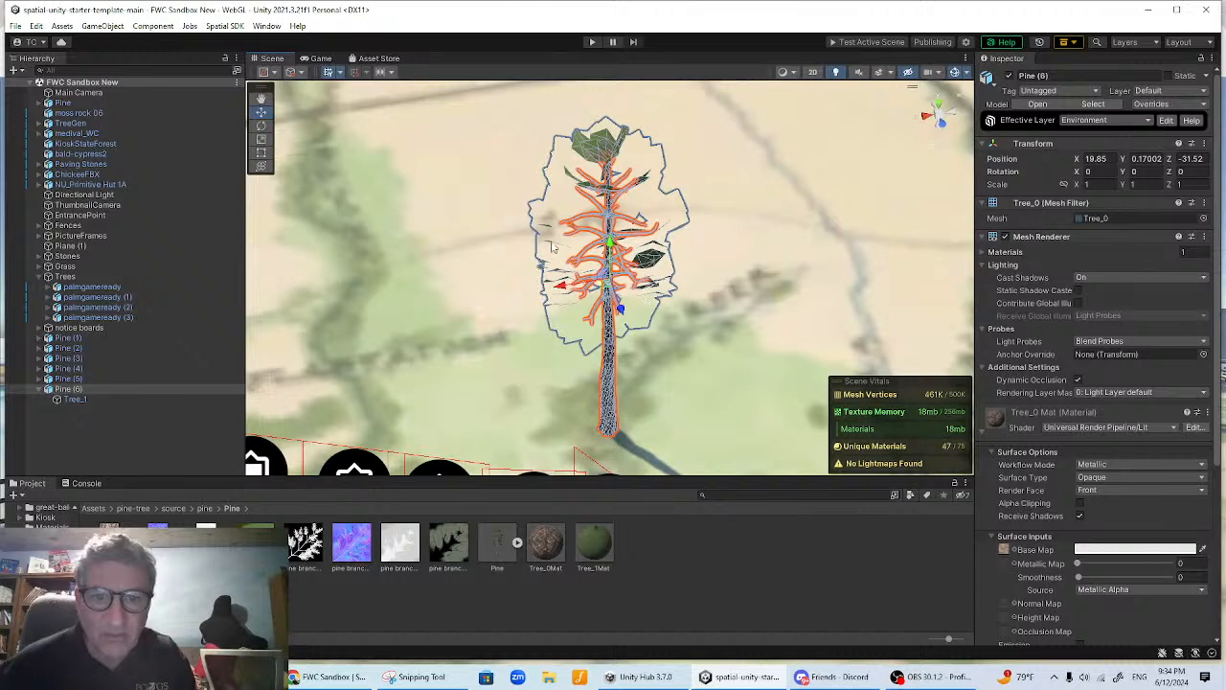
{"action": "left_click", "coordinate": [567, 263]}
{"action": "left_click", "coordinate": [592, 163]}
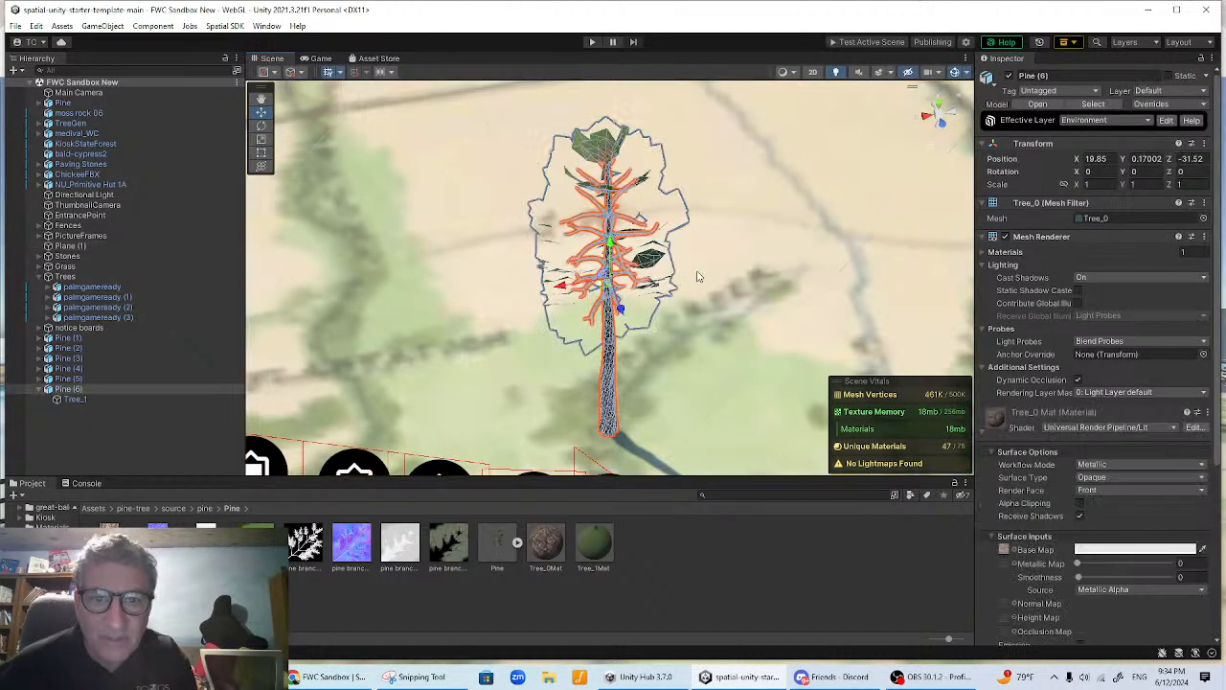
{"action": "left_click", "coordinate": [674, 278]}
{"action": "left_click_drag", "start_coordinate": [674, 277], "coordinate": [495, 327], "text": "alt"}
{"action": "left_click", "coordinate": [516, 316]}
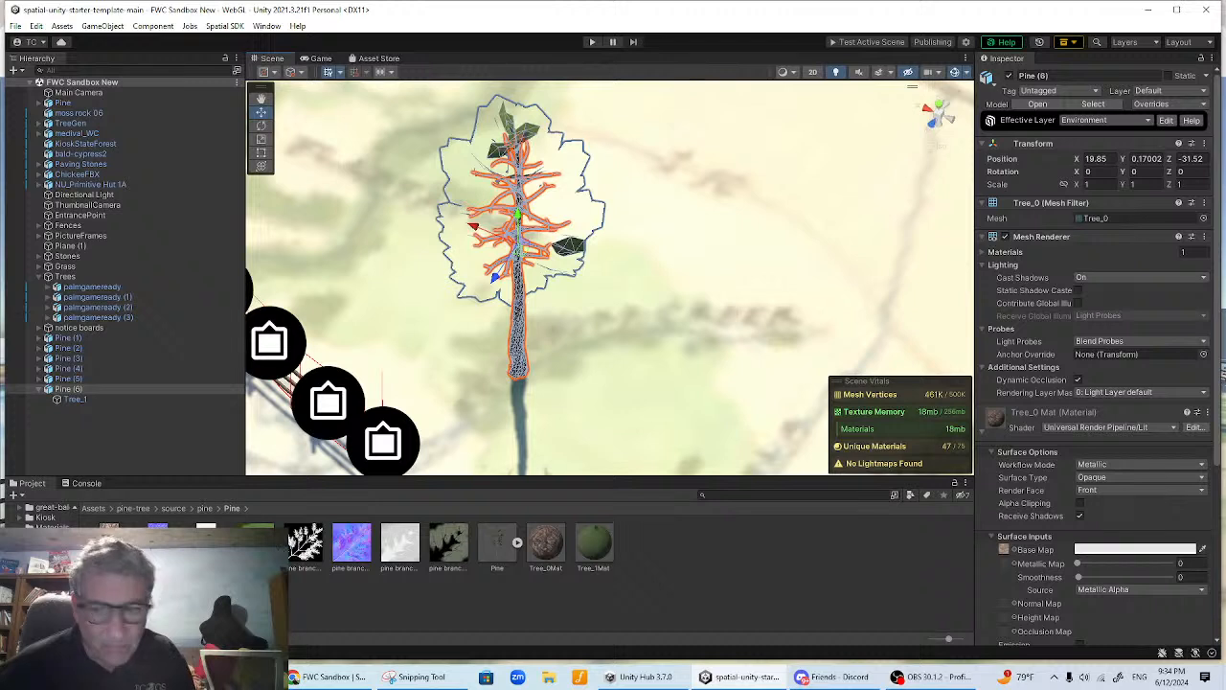
- Try the green foliage texture as the Base Map of Pine (6)'s Tree_0 Mat material
{"action": "left_click_drag", "start_coordinate": [644, 547], "coordinate": [1006, 554]}
{"action": "left_click", "coordinate": [542, 343]}
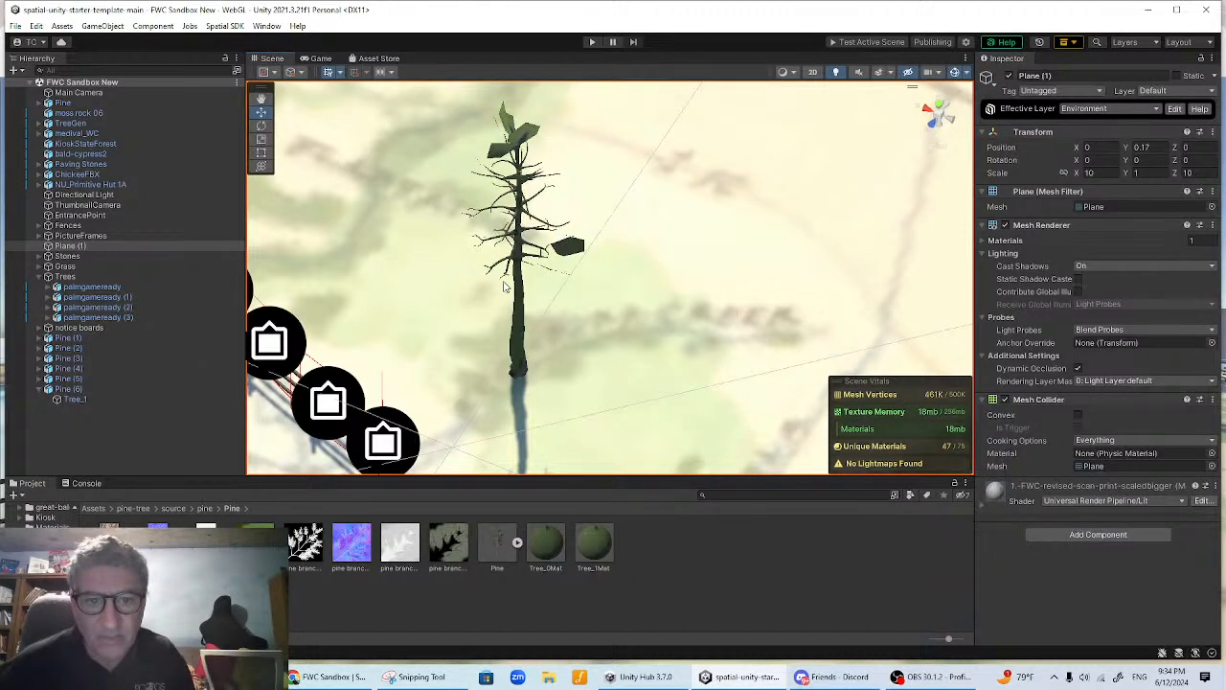
{"action": "left_click", "coordinate": [523, 343]}
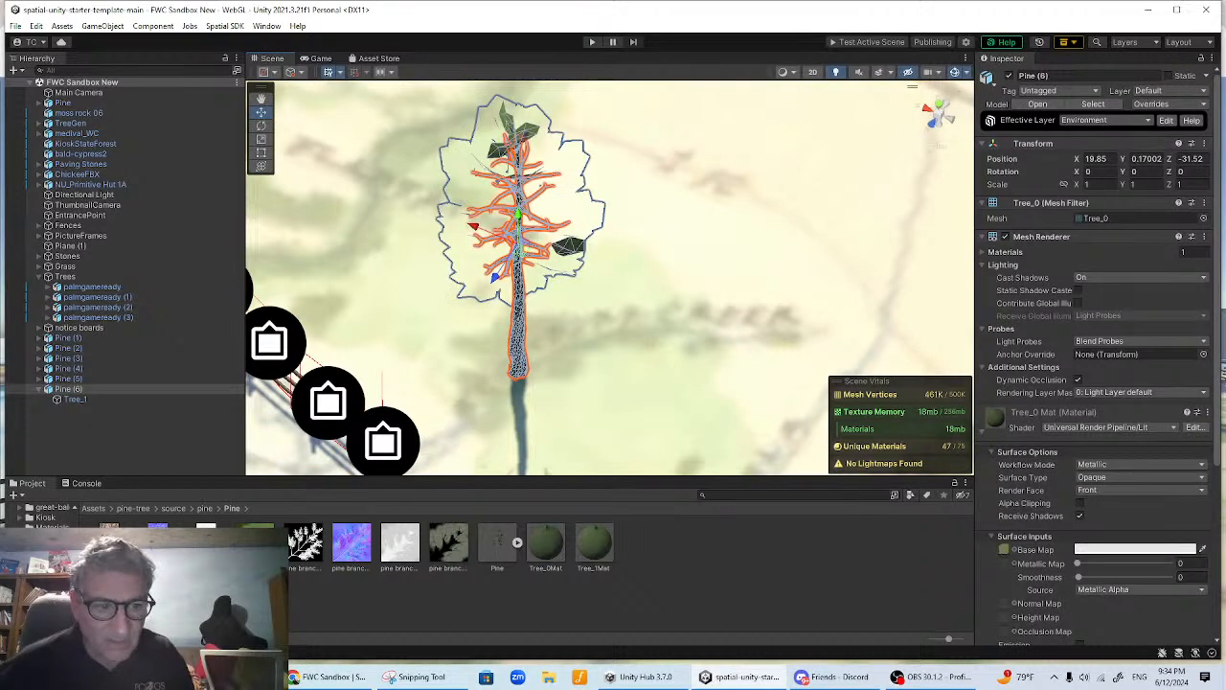
- Restore the bark texture as Tree_0 Mat's Base Map and check the tree from another side and the material's remaining inputs
{"action": "left_click_drag", "start_coordinate": [552, 552], "coordinate": [1002, 560]}
{"action": "left_click", "coordinate": [489, 253]}
{"action": "left_click", "coordinate": [514, 228]}
{"action": "middle_click_drag", "start_coordinate": [607, 290], "coordinate": [718, 287]}
{"action": "left_click_drag", "start_coordinate": [720, 289], "coordinate": [634, 313], "text": "alt"}
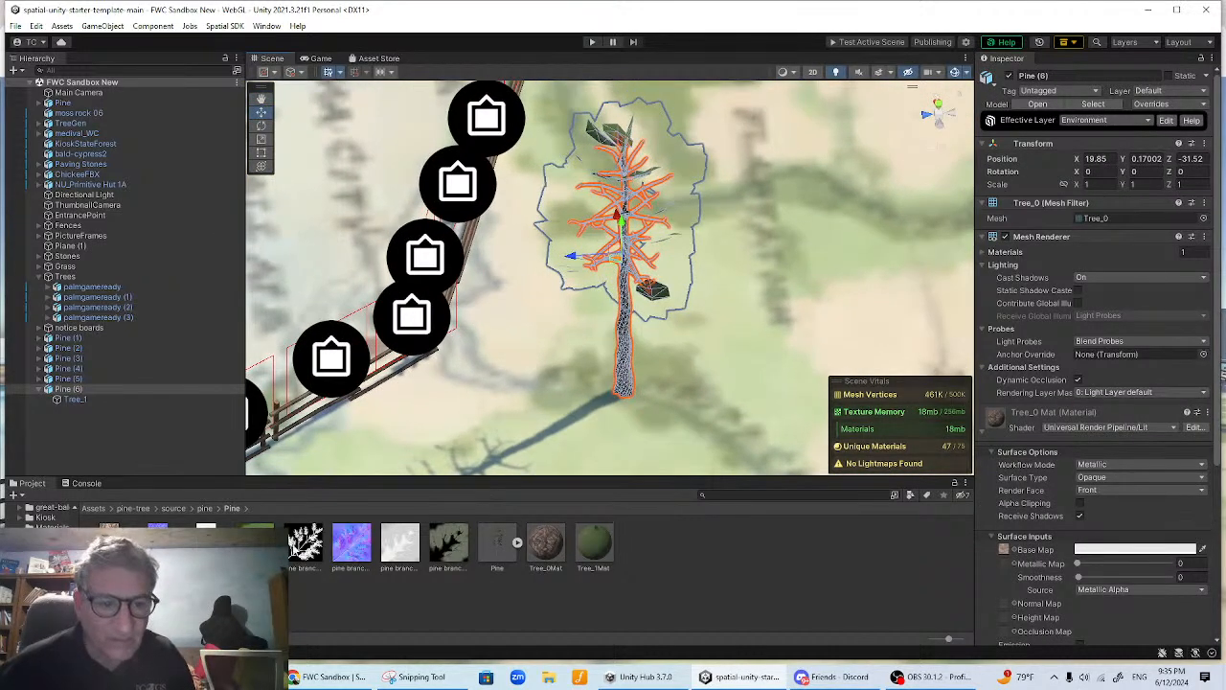
{"action": "scroll", "coordinate": [1097, 568], "scroll_direction": "down", "scroll_amount": 5}
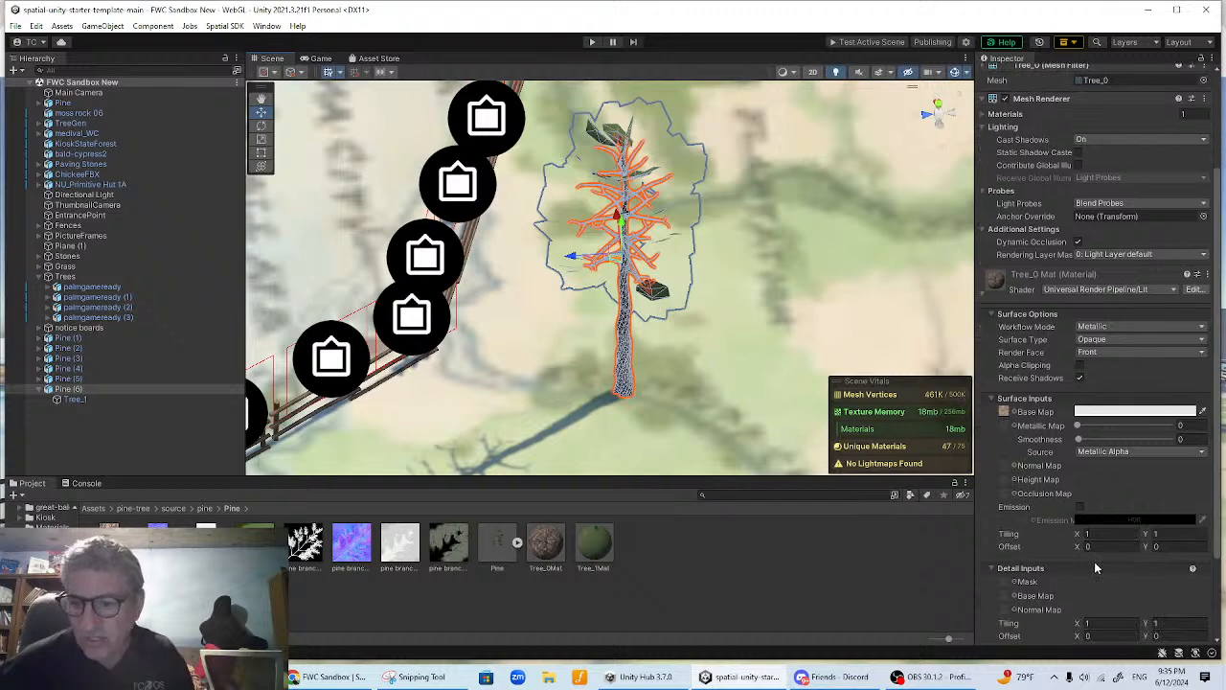
{"action": "scroll", "coordinate": [1097, 568], "scroll_direction": "down", "scroll_amount": 3}
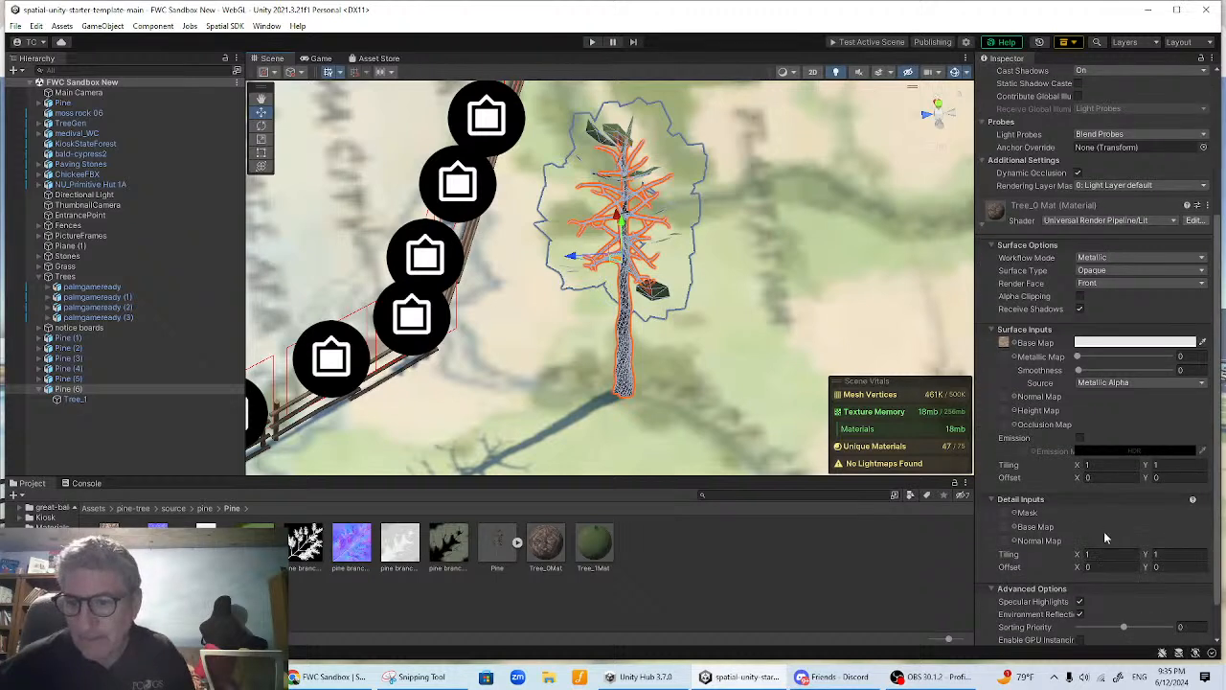
{"action": "scroll", "coordinate": [1060, 388], "scroll_direction": "up", "scroll_amount": 6}
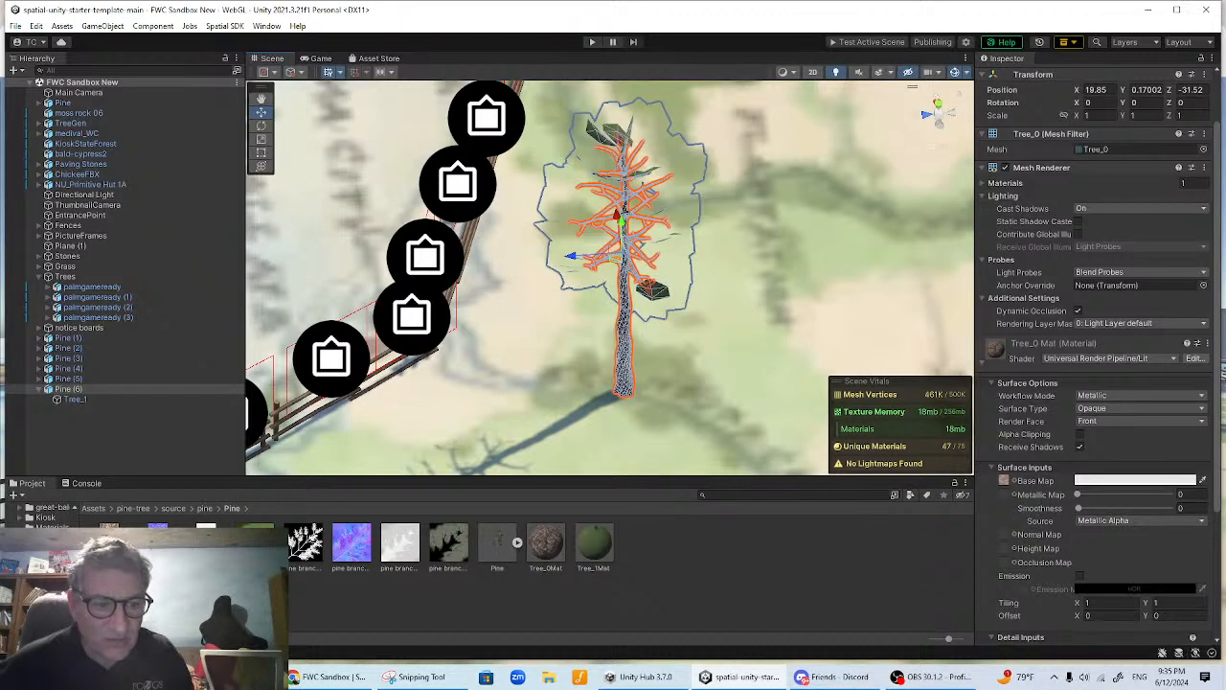
- Select the Pine model in pine-tree/source/pine/Pine and swap its remapped materials, assigning Tree_1Mat to Tree_0Mat and Tree_0Mat to Tree_1Mat
{"action": "left_click", "coordinate": [173, 508]}
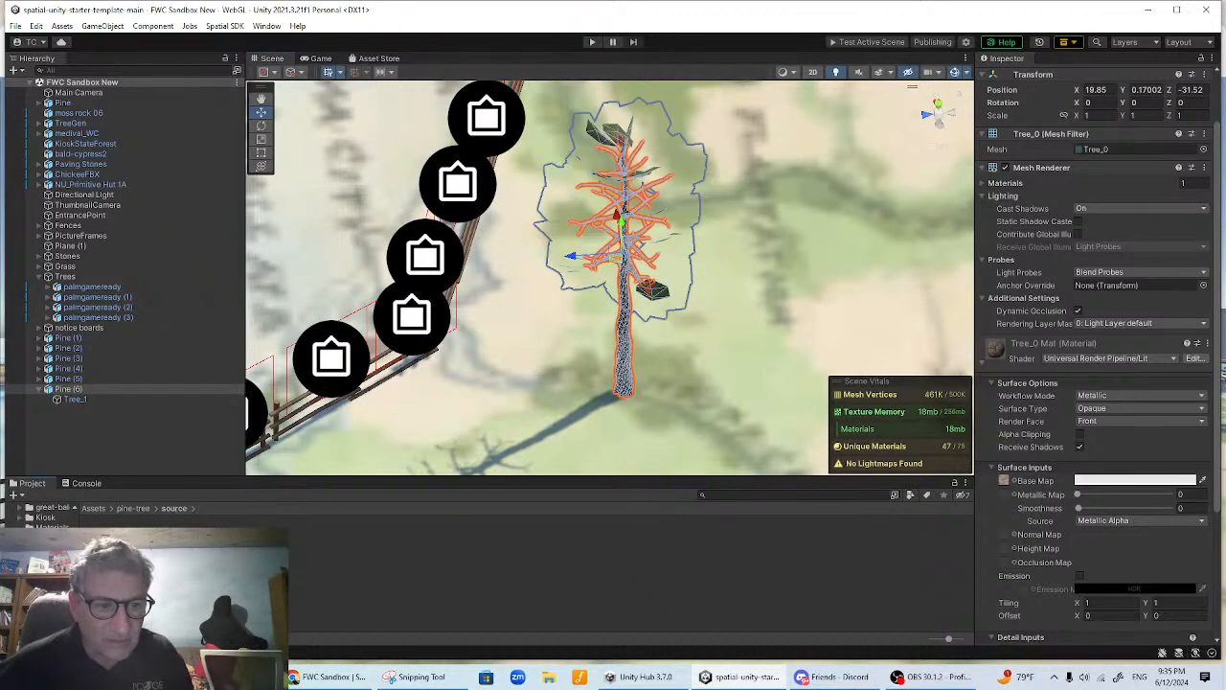
{"action": "double_click", "coordinate": [123, 557]}
{"action": "double_click", "coordinate": [113, 548]}
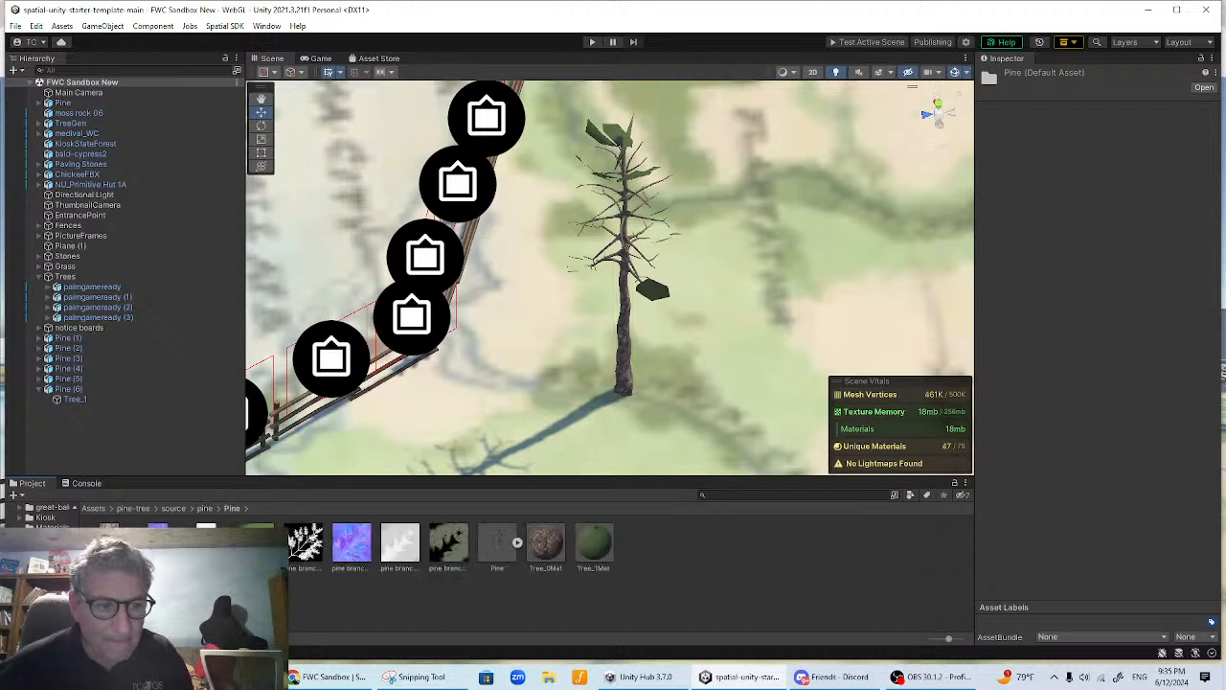
{"action": "left_click", "coordinate": [497, 551]}
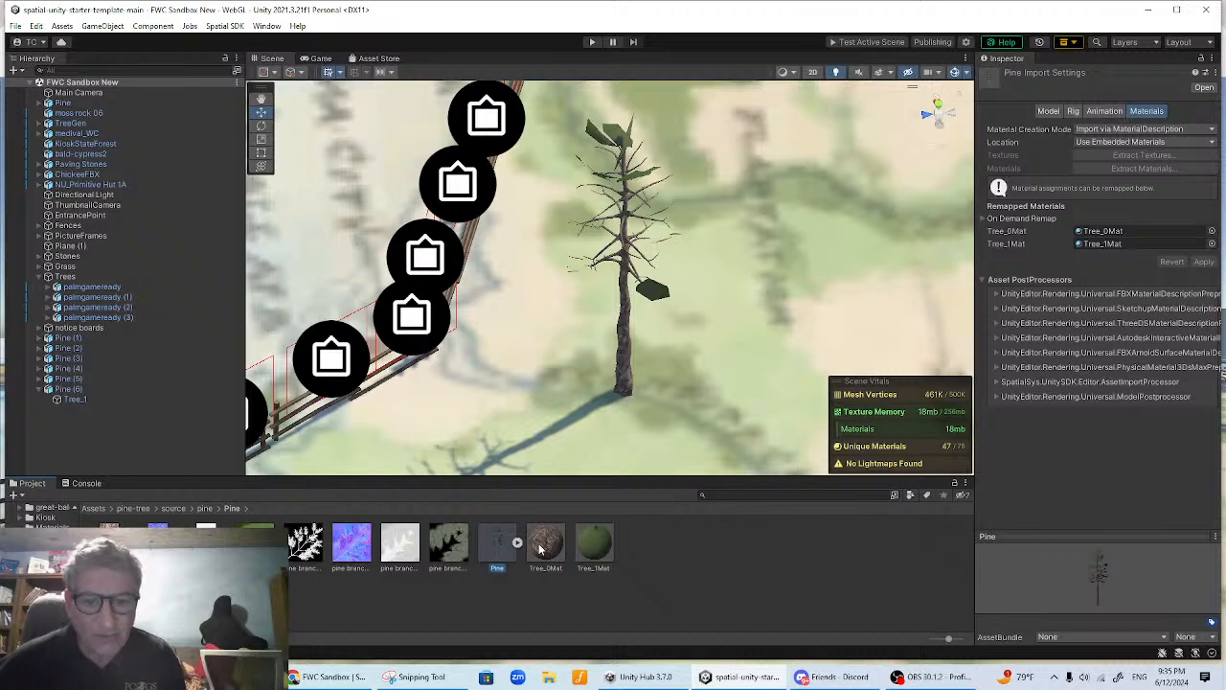
{"action": "left_click_drag", "start_coordinate": [594, 548], "coordinate": [1118, 233]}
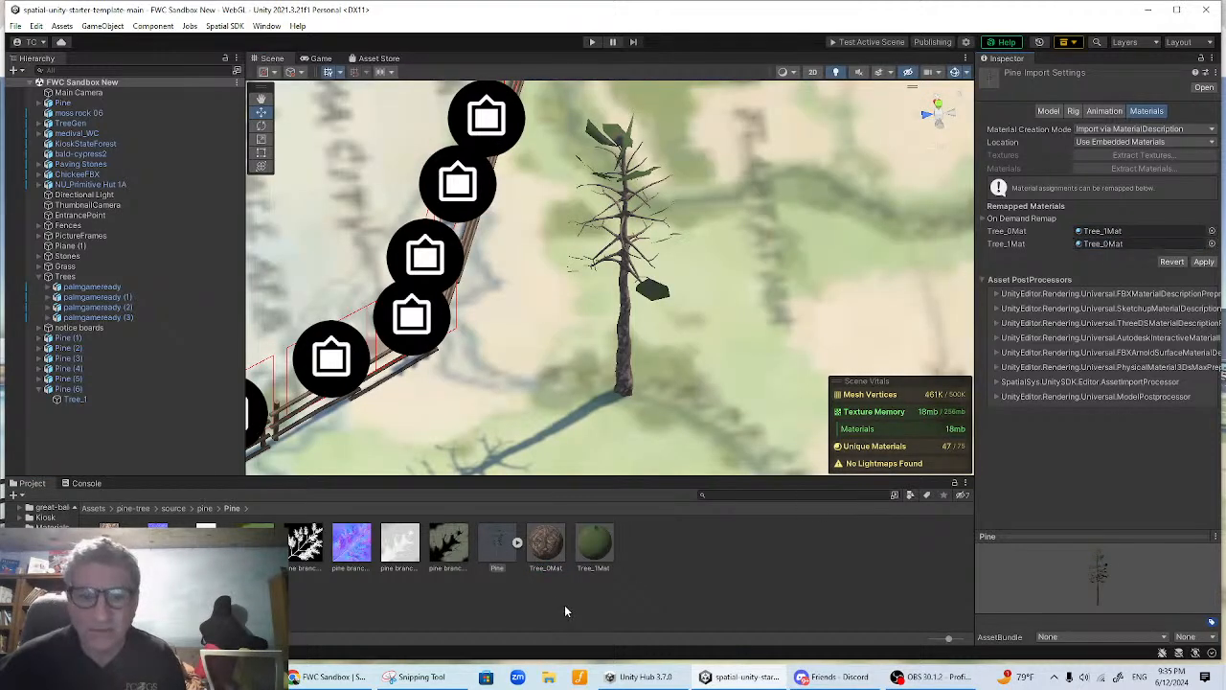
{"action": "left_click_drag", "start_coordinate": [545, 544], "coordinate": [602, 592]}
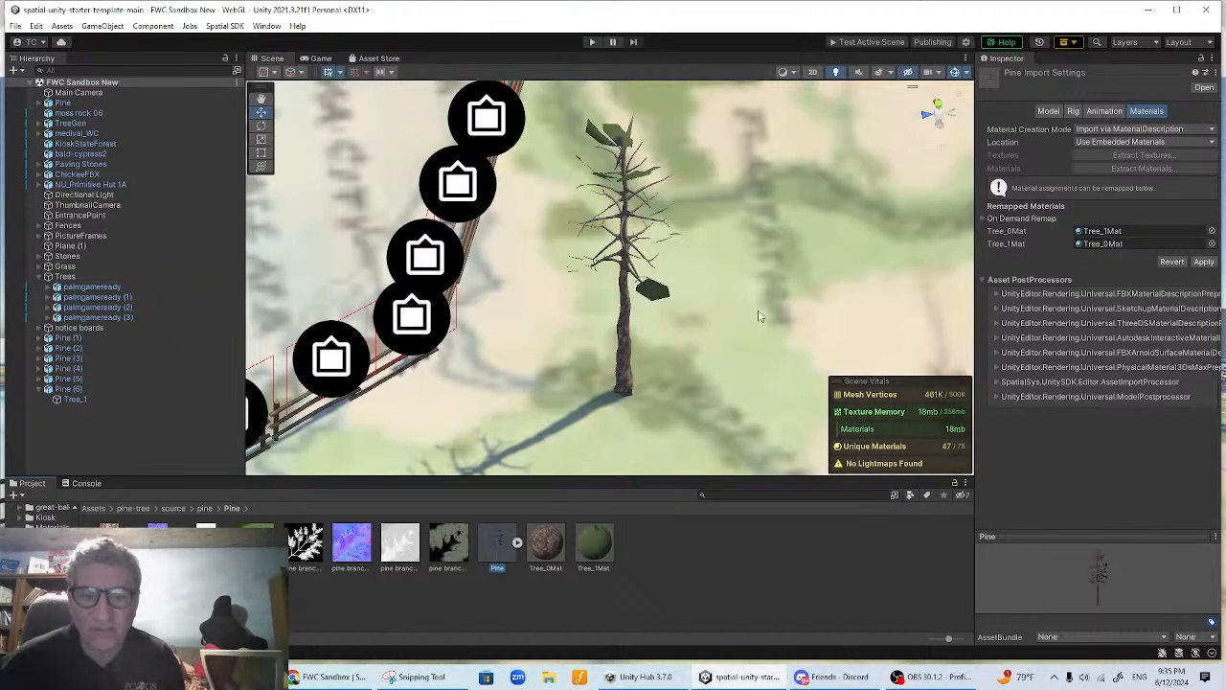
- Survey the fenced map area from several viewpoints to compare the bark and foliage of all the pine trees
{"action": "scroll", "coordinate": [691, 276], "scroll_direction": "down", "scroll_amount": 9}
{"action": "middle_click_drag", "start_coordinate": [620, 301], "coordinate": [639, 277]}
{"action": "left_click_drag", "start_coordinate": [640, 278], "coordinate": [371, 338], "text": "alt"}
{"action": "middle_click_drag", "start_coordinate": [372, 337], "coordinate": [643, 246]}
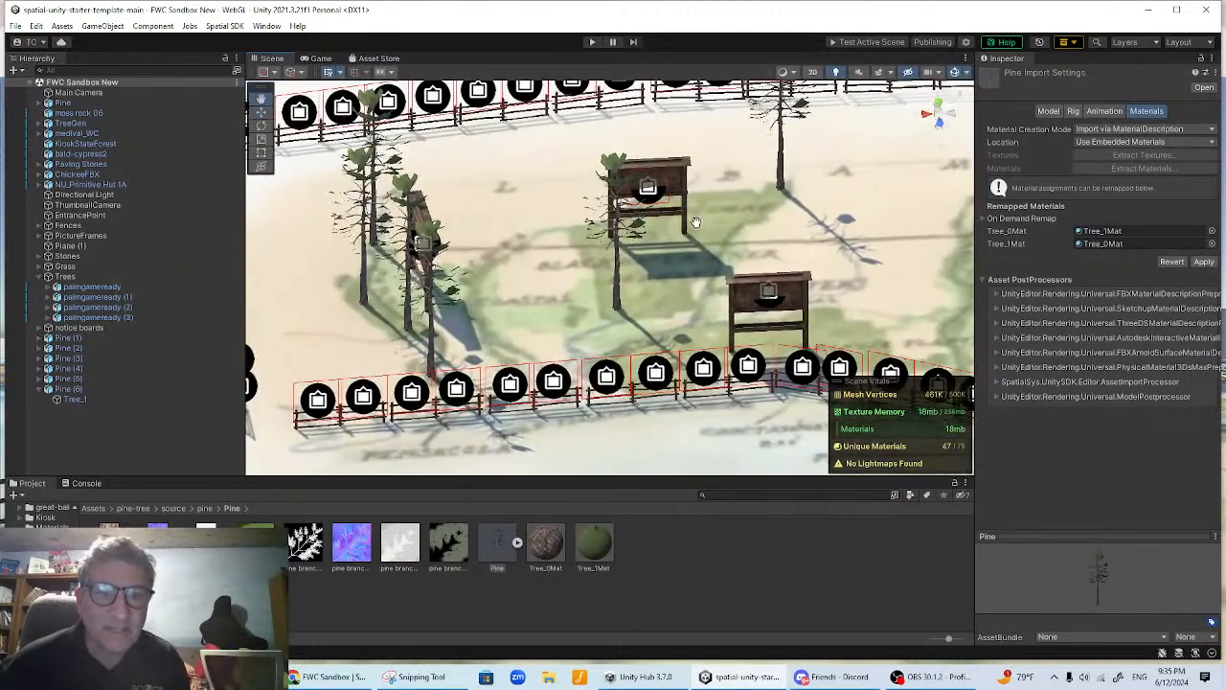
{"action": "middle_click_drag", "start_coordinate": [515, 266], "coordinate": [759, 205]}
{"action": "left_click_drag", "start_coordinate": [843, 203], "coordinate": [752, 270], "text": "alt"}
{"action": "middle_click_drag", "start_coordinate": [765, 280], "coordinate": [425, 312]}
{"action": "scroll", "coordinate": [713, 297], "scroll_direction": "down", "scroll_amount": 5}
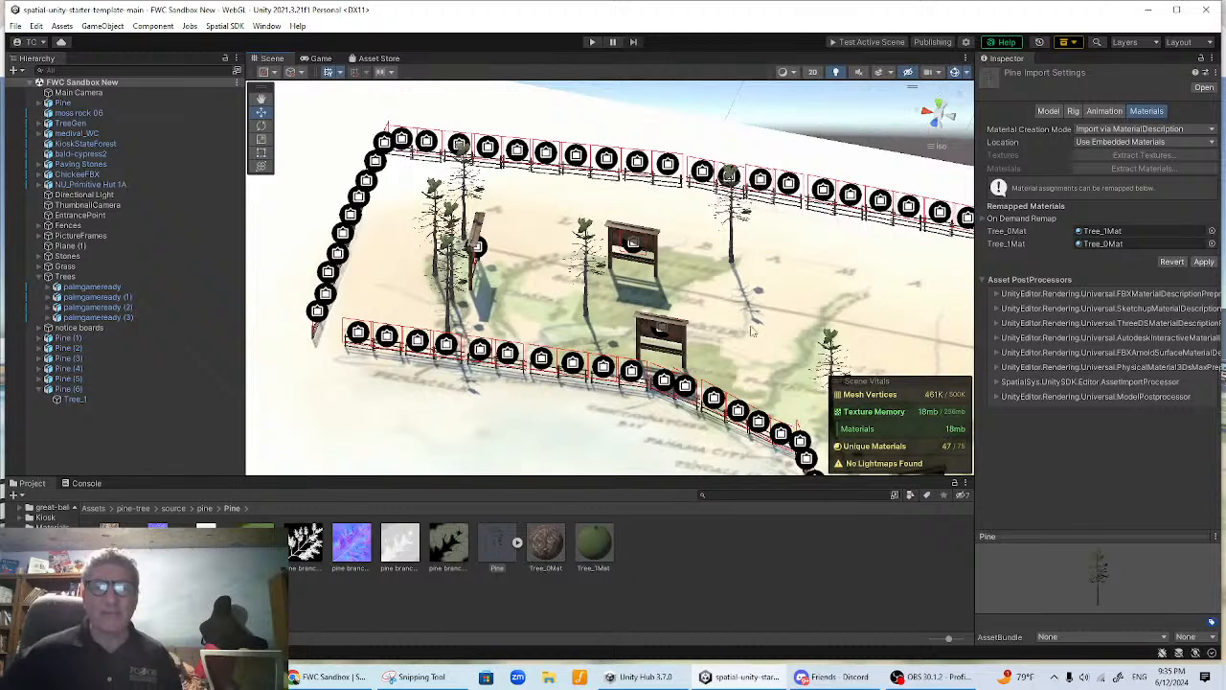
{"action": "scroll", "coordinate": [791, 316], "scroll_direction": "up", "scroll_amount": 1}
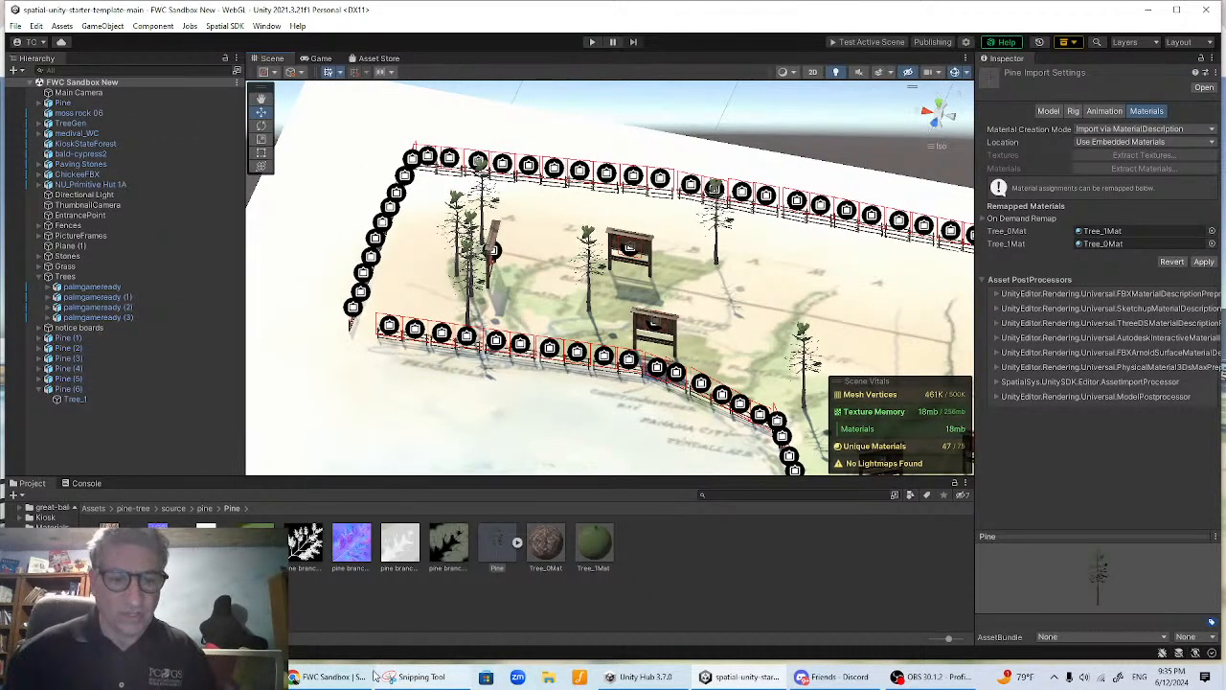
- Switch to Chrome and view the Pine Tree model on its Sketchfab page from several angles
{"action": "left_click", "coordinate": [324, 677]}
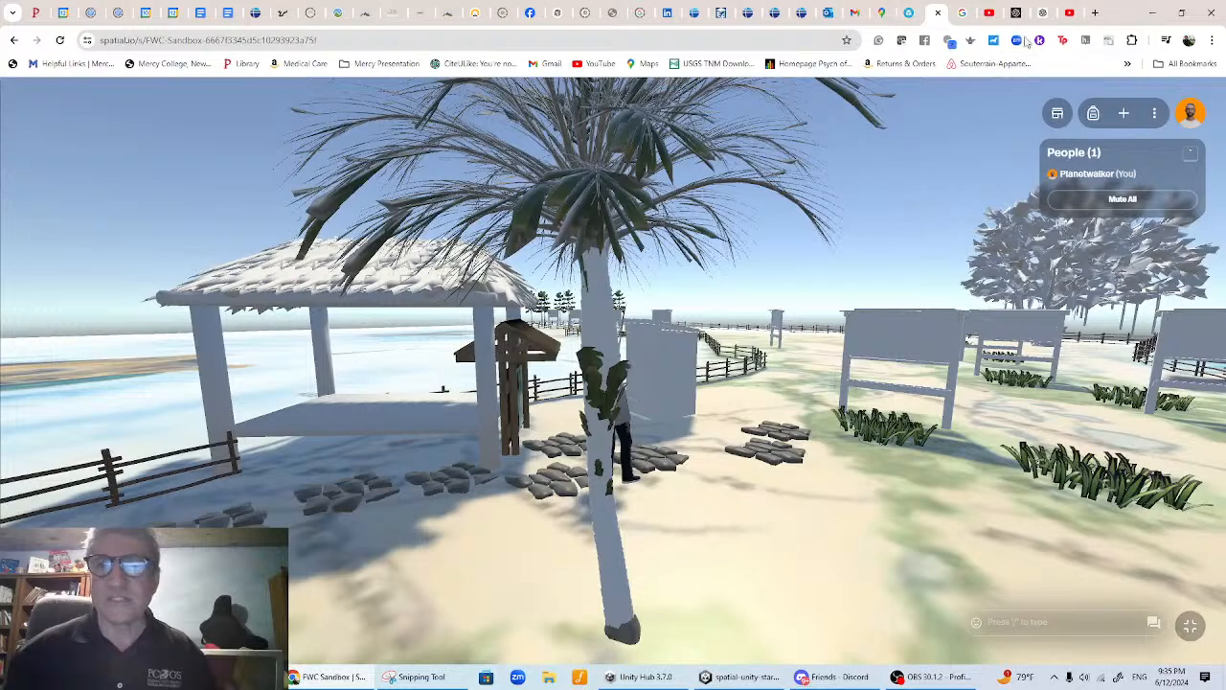
{"action": "left_click", "coordinate": [907, 15]}
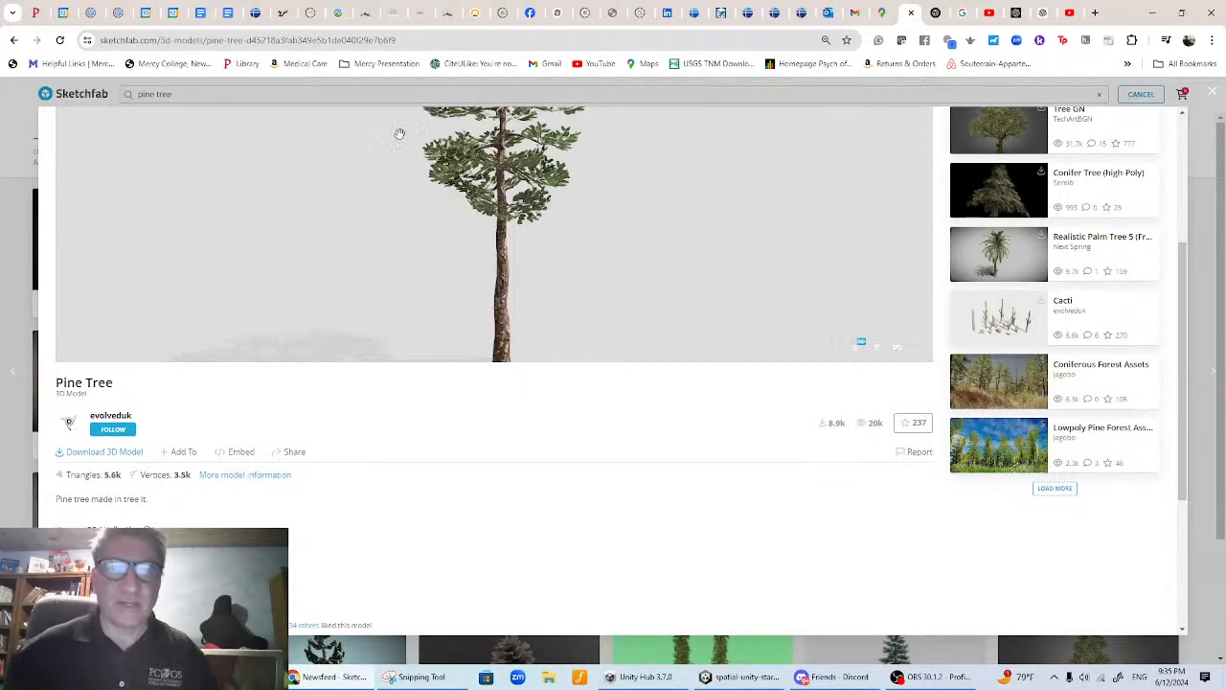
{"action": "scroll", "coordinate": [574, 289], "scroll_direction": "down", "scroll_amount": 5}
{"action": "left_click_drag", "start_coordinate": [591, 246], "coordinate": [626, 285]}
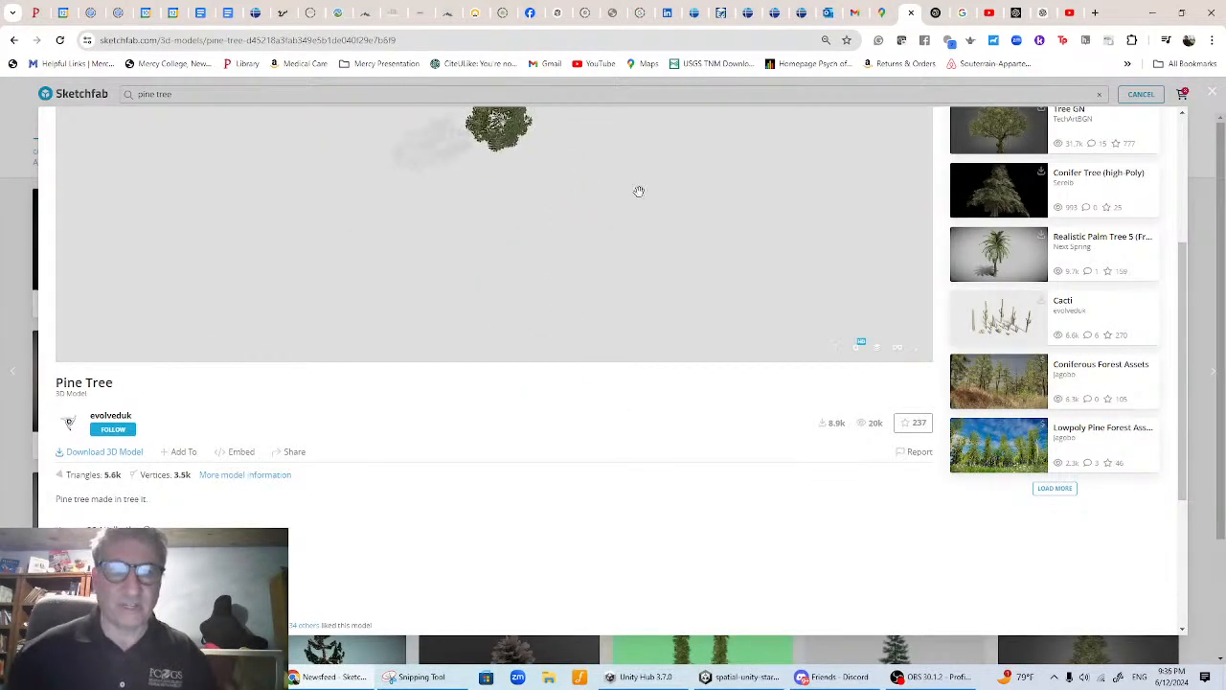
{"action": "left_click_drag", "start_coordinate": [581, 230], "coordinate": [523, 67]}
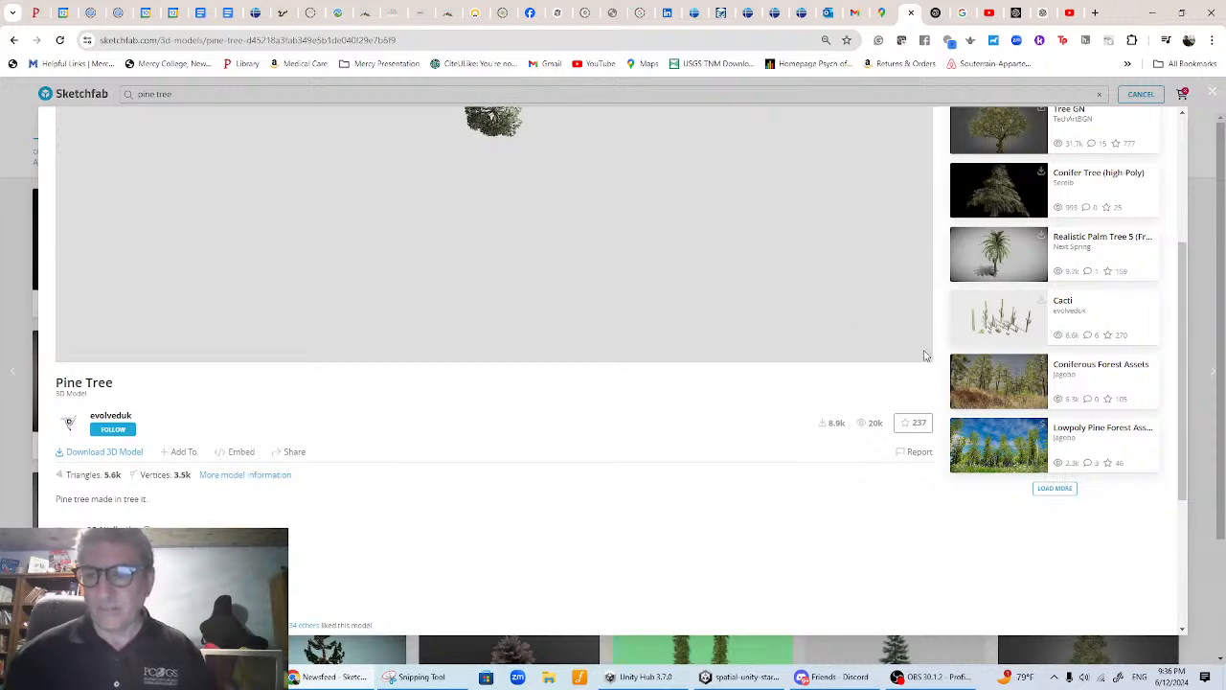
{"action": "left_click_drag", "start_coordinate": [641, 202], "coordinate": [646, 294]}
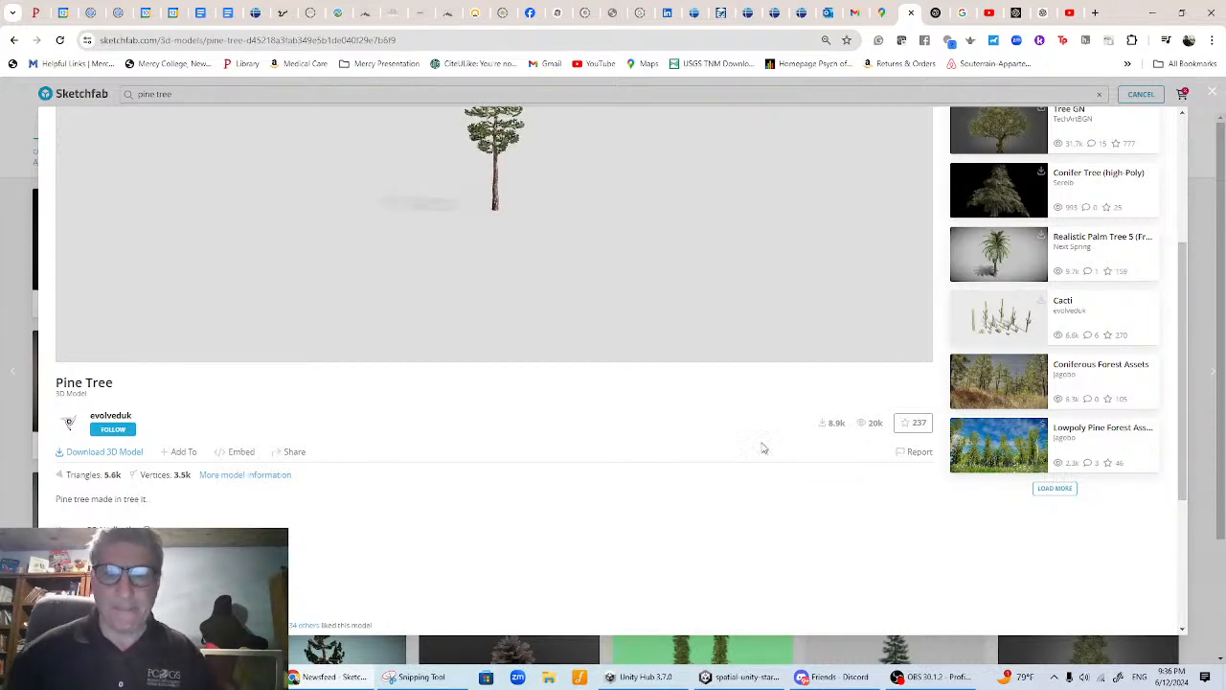
- Examine the Sketchfab model's branches up close, and close its page to return to the pine tree search results
{"action": "scroll", "coordinate": [1168, 298], "scroll_direction": "up", "scroll_amount": 2}
{"action": "scroll", "coordinate": [489, 330], "scroll_direction": "up", "scroll_amount": 5}
{"action": "scroll", "coordinate": [489, 330], "scroll_direction": "up", "scroll_amount": 6}
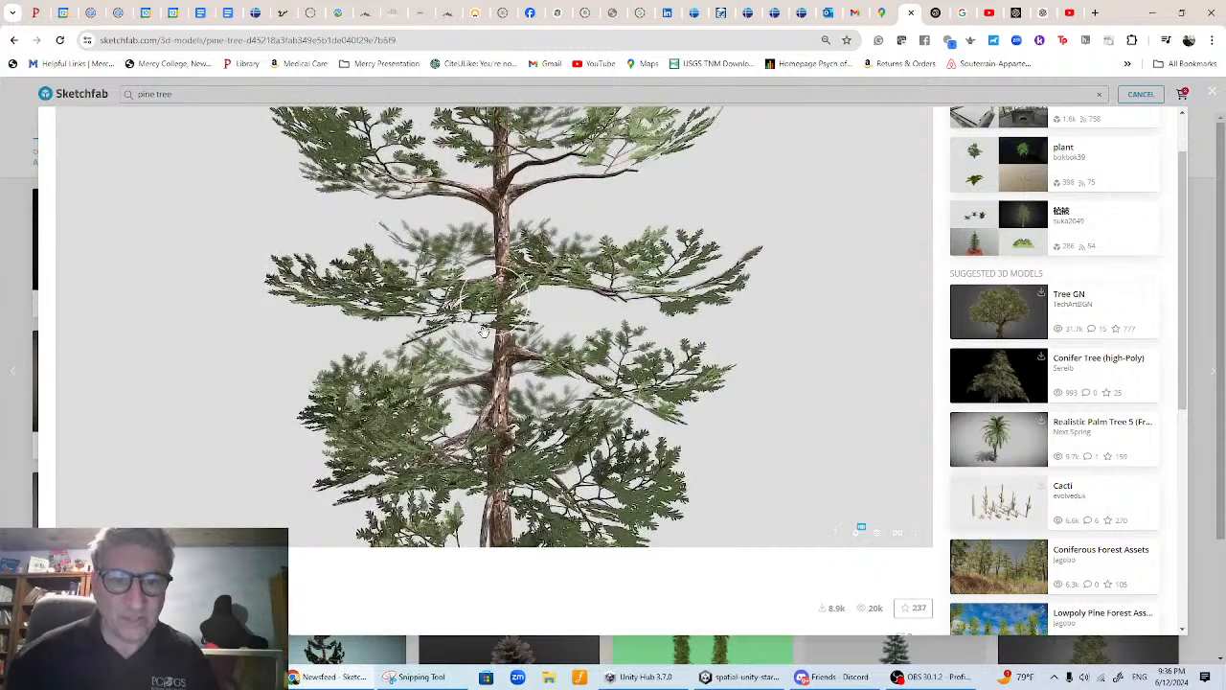
{"action": "scroll", "coordinate": [482, 331], "scroll_direction": "down", "scroll_amount": 10}
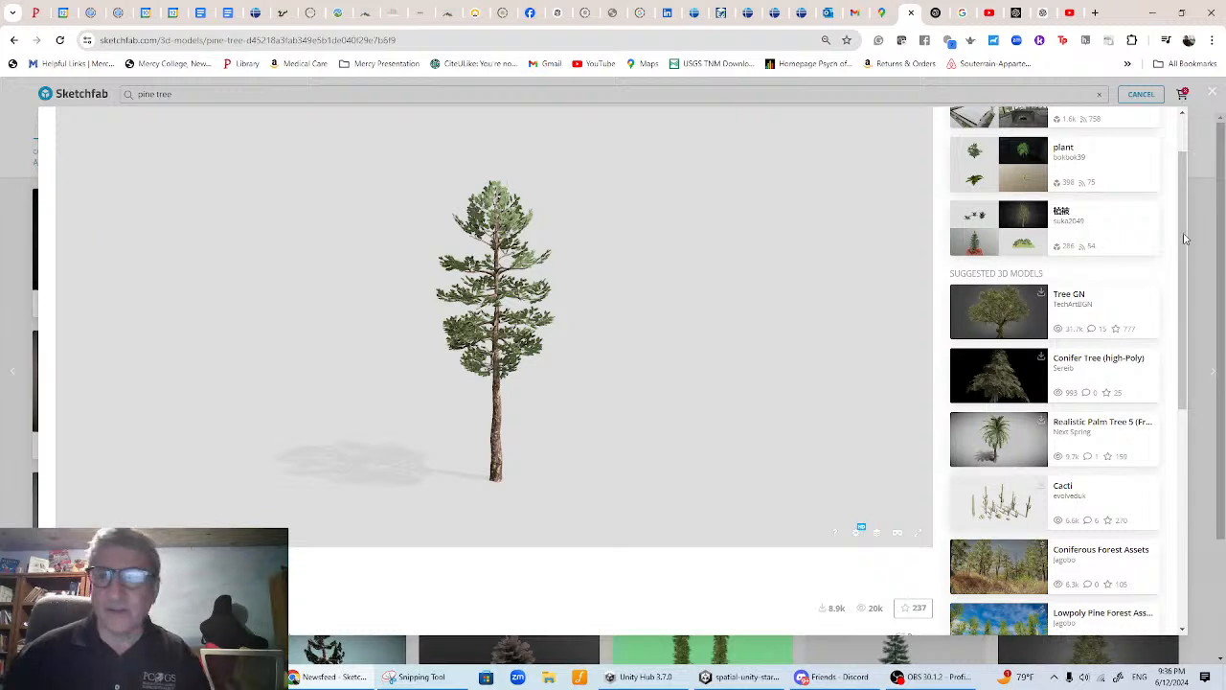
{"action": "scroll", "coordinate": [1192, 182], "scroll_direction": "up", "scroll_amount": 2}
{"action": "left_click", "coordinate": [1212, 97]}
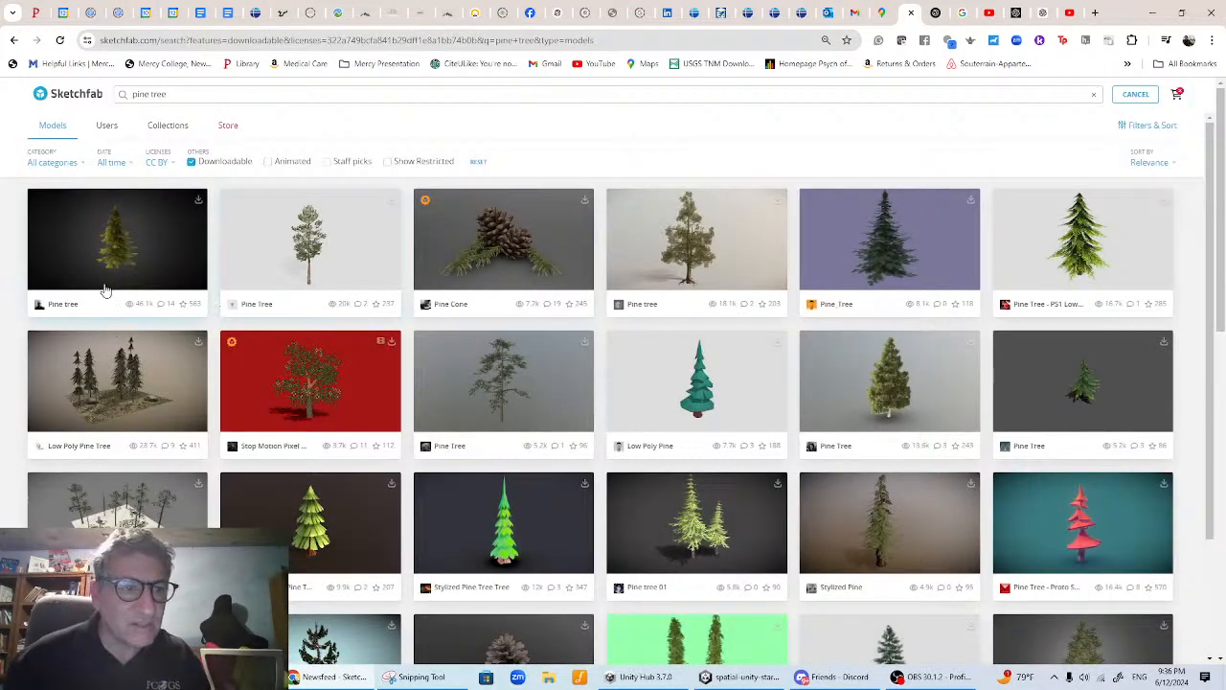
- Open the Pine tree model with exposed roots from the search results and view it from the side and from above
{"action": "left_click", "coordinate": [678, 265]}
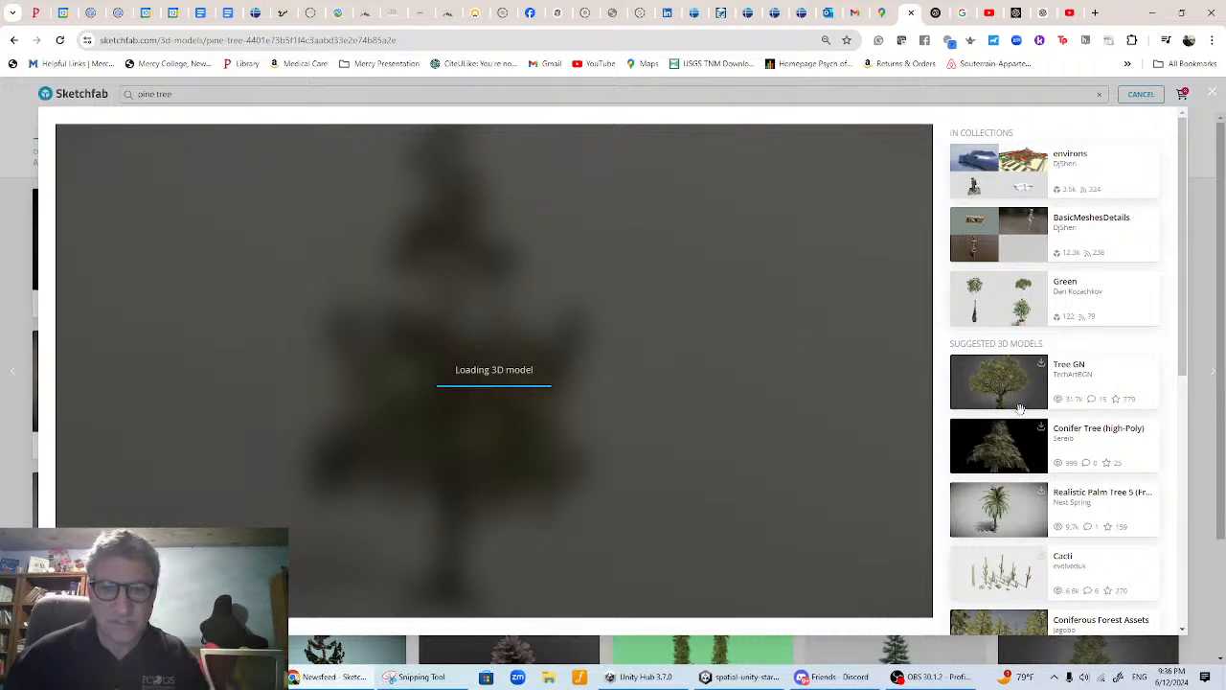
{"action": "scroll", "coordinate": [1160, 350], "scroll_direction": "down", "scroll_amount": 1}
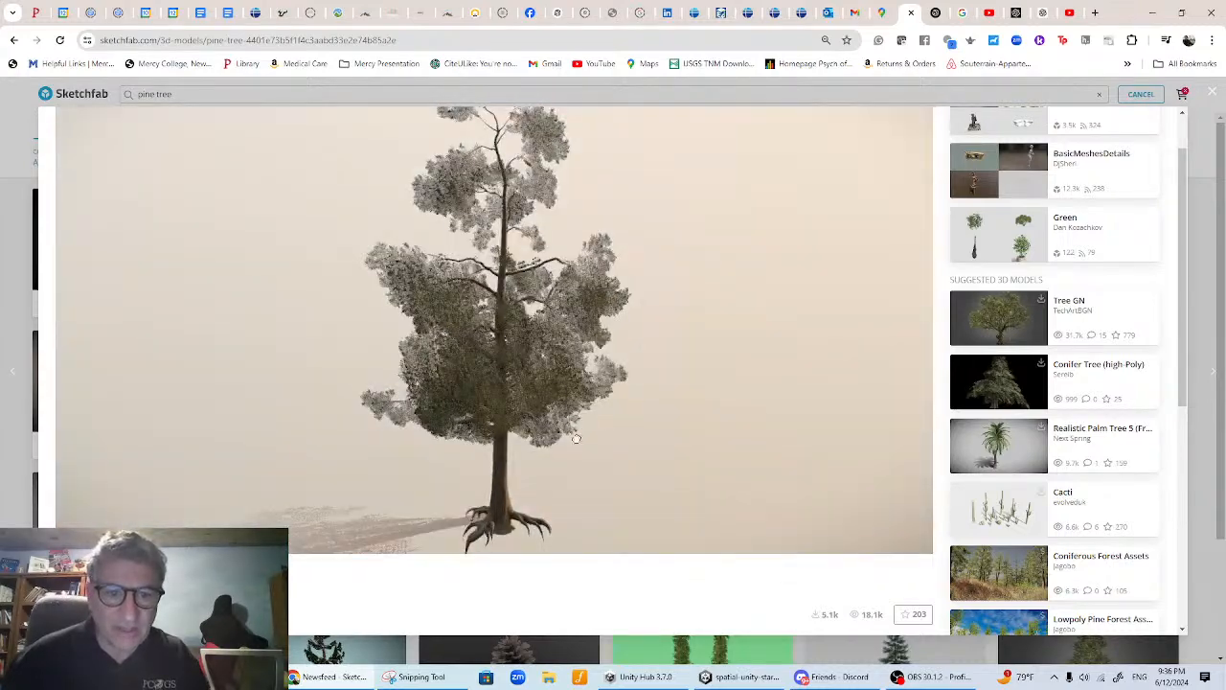
{"action": "left_click_drag", "start_coordinate": [576, 438], "coordinate": [268, 565]}
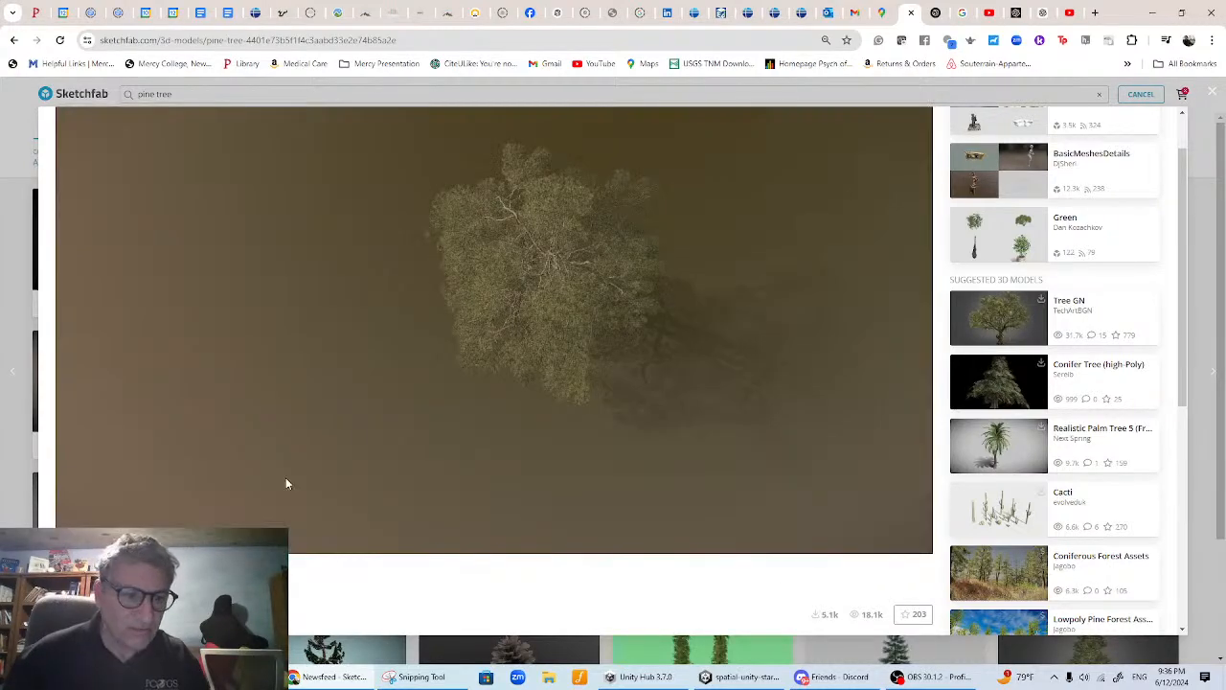
{"action": "mouse_move", "coordinate": [509, 403]}
{"action": "left_mouse_down"}
{"action": "mouse_move", "coordinate": [566, 328]}
{"action": "mouse_move", "coordinate": [495, 312]}
{"action": "mouse_move", "coordinate": [488, 403]}
{"action": "left_mouse_up"}
- Download the Pine tree model in its original FBX format and close the download options
{"action": "scroll", "coordinate": [488, 402], "scroll_direction": "down", "scroll_amount": 3}
{"action": "scroll", "coordinate": [1116, 348], "scroll_direction": "down", "scroll_amount": 6}
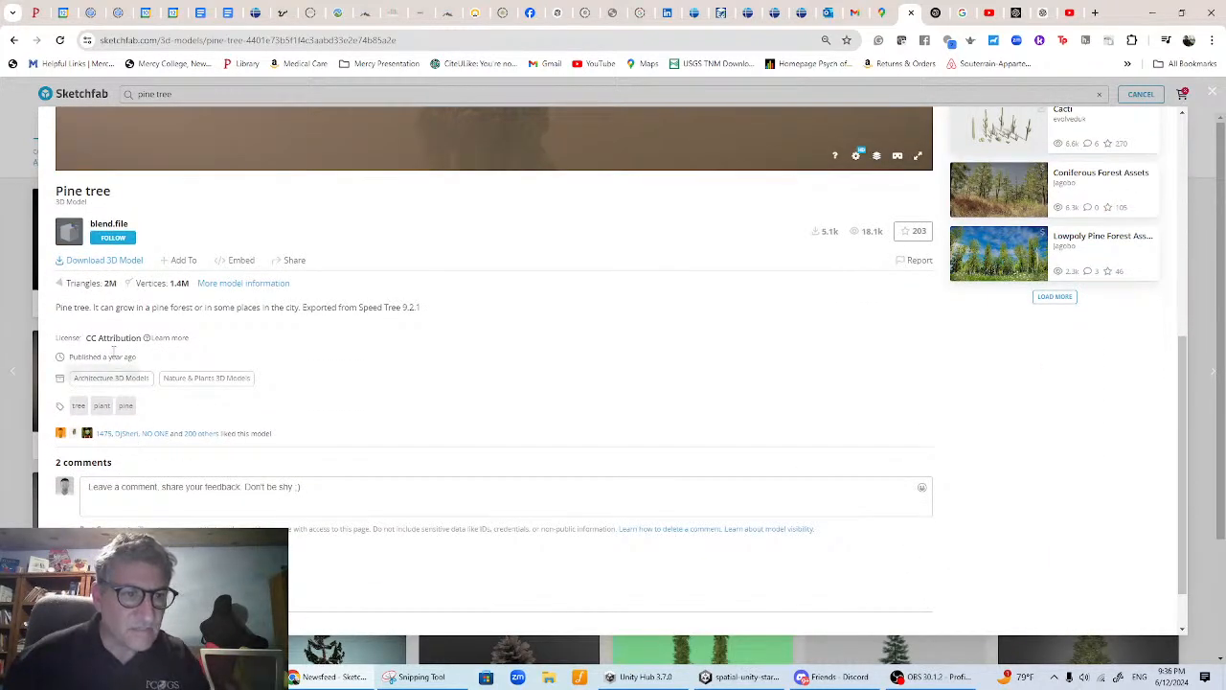
{"action": "left_click", "coordinate": [99, 263]}
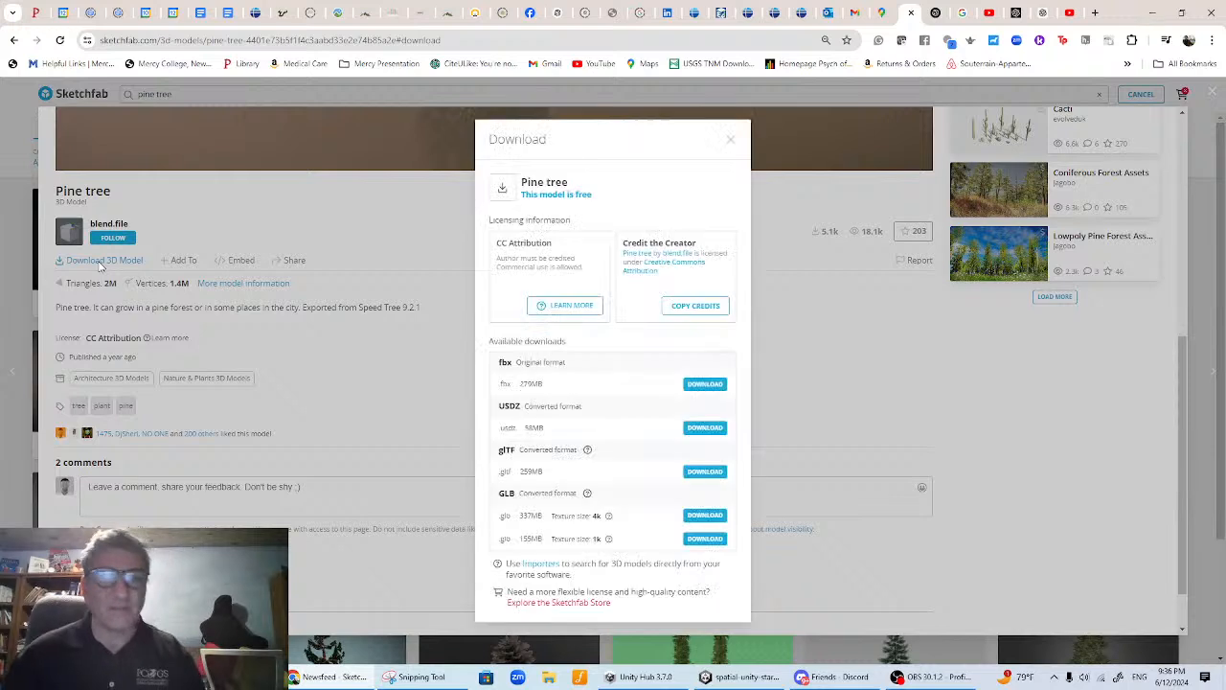
{"action": "left_click", "coordinate": [689, 393]}
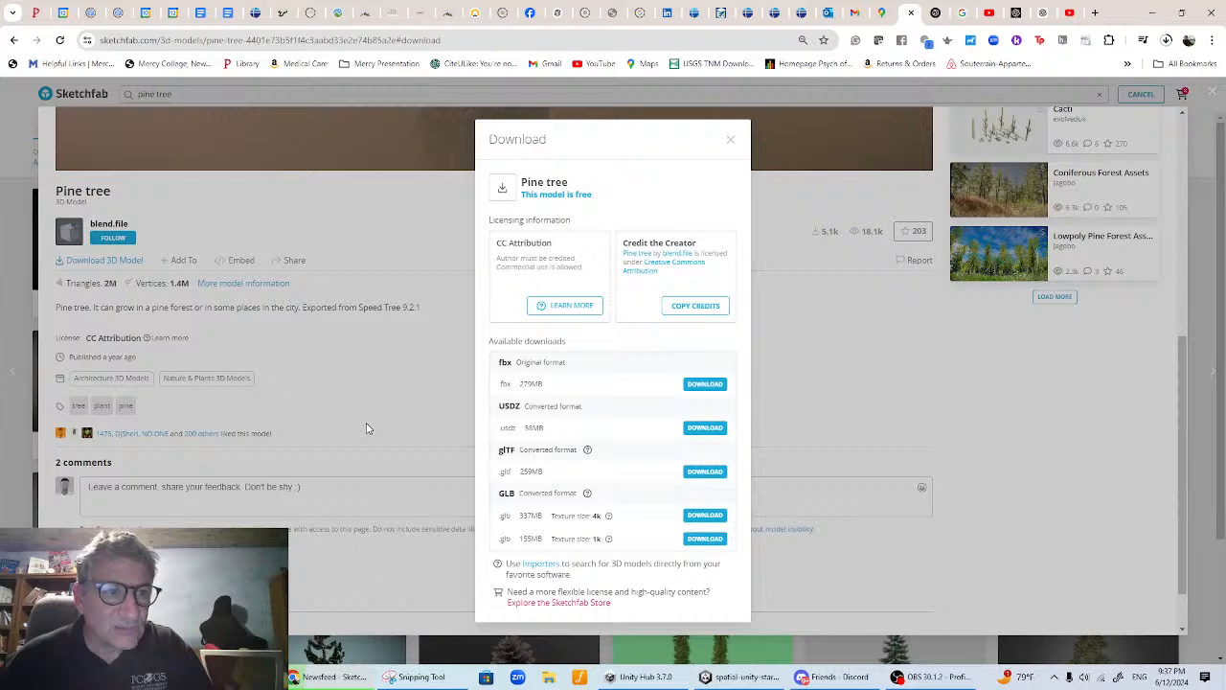
{"action": "left_click", "coordinate": [729, 141]}
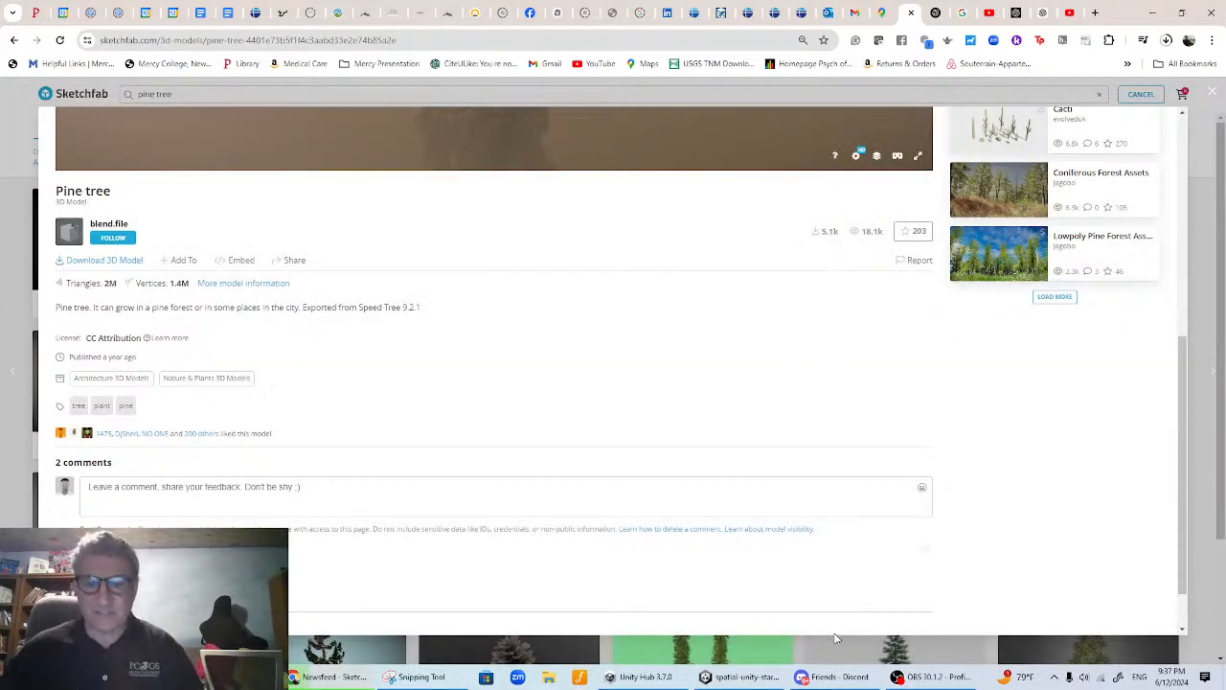
- Review the Pine tree model's page and view the tree from another angle
{"action": "scroll", "coordinate": [862, 584], "scroll_direction": "down", "scroll_amount": 1}
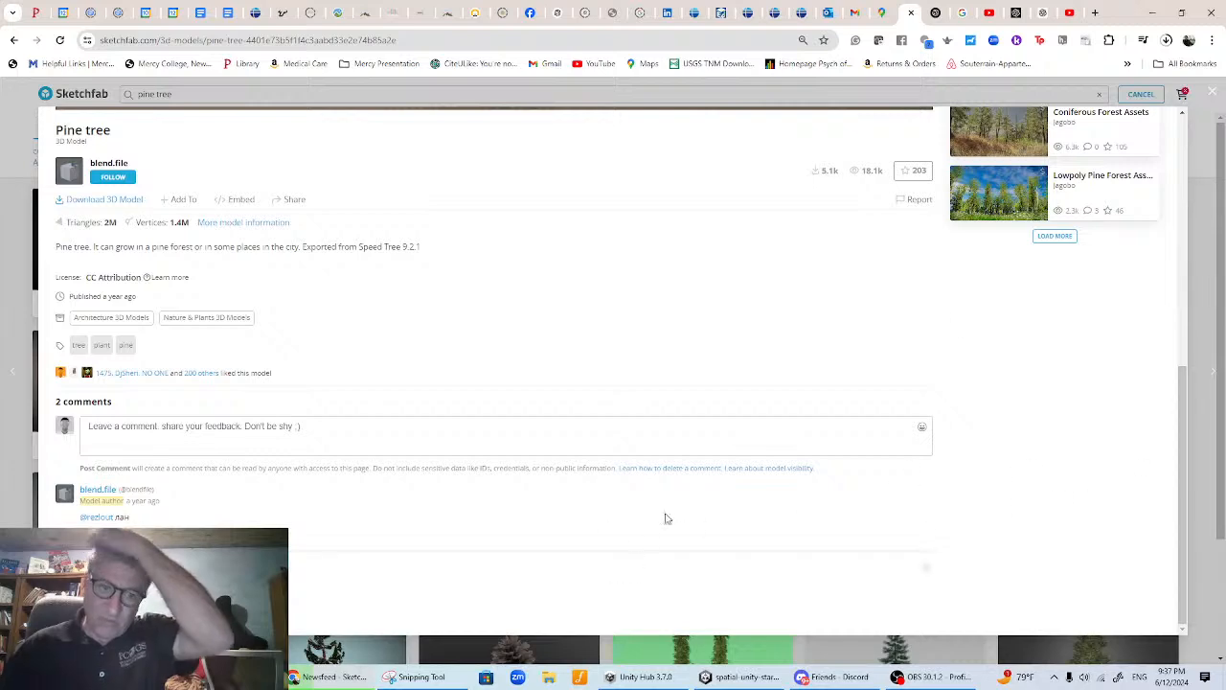
{"action": "scroll", "coordinate": [1010, 290], "scroll_direction": "up", "scroll_amount": 5}
{"action": "left_click_drag", "start_coordinate": [862, 343], "coordinate": [700, 328]}
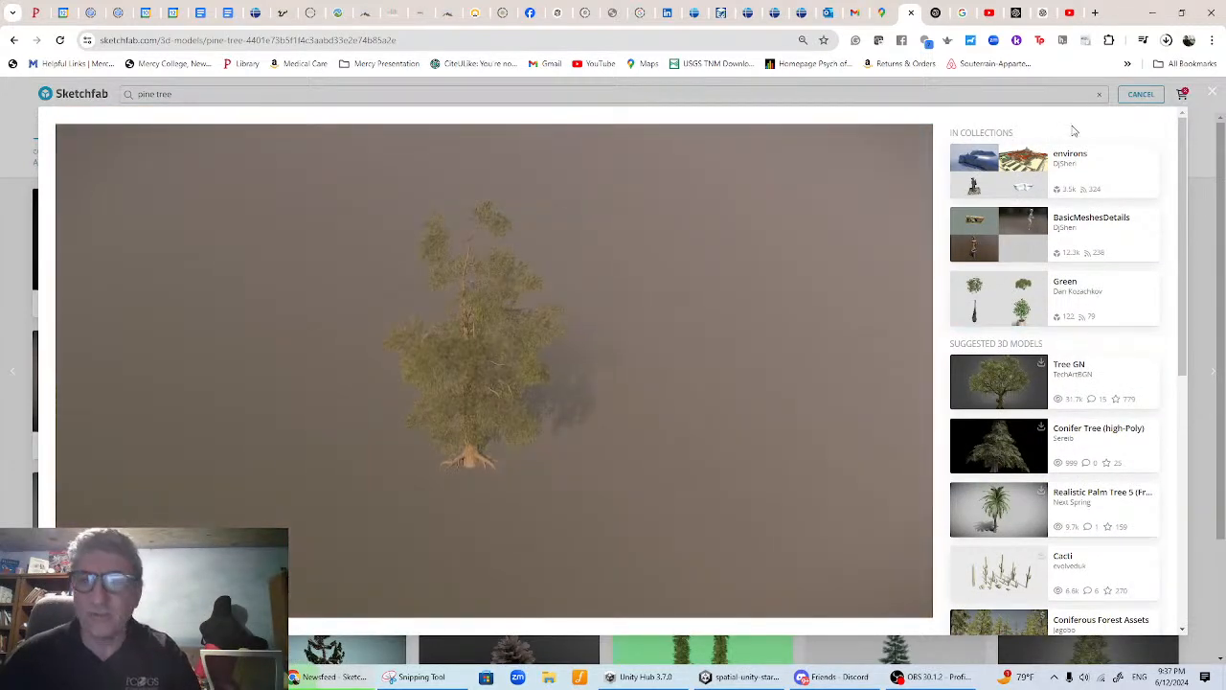
{"action": "scroll", "coordinate": [1180, 346], "scroll_direction": "down", "scroll_amount": 3}
{"action": "mouse_move", "coordinate": [1180, 346]}
{"action": "left_mouse_down"}
{"action": "mouse_move", "coordinate": [1192, 428]}
{"action": "mouse_move", "coordinate": [1194, 328]}
{"action": "mouse_move", "coordinate": [1150, 247]}
{"action": "left_mouse_up"}
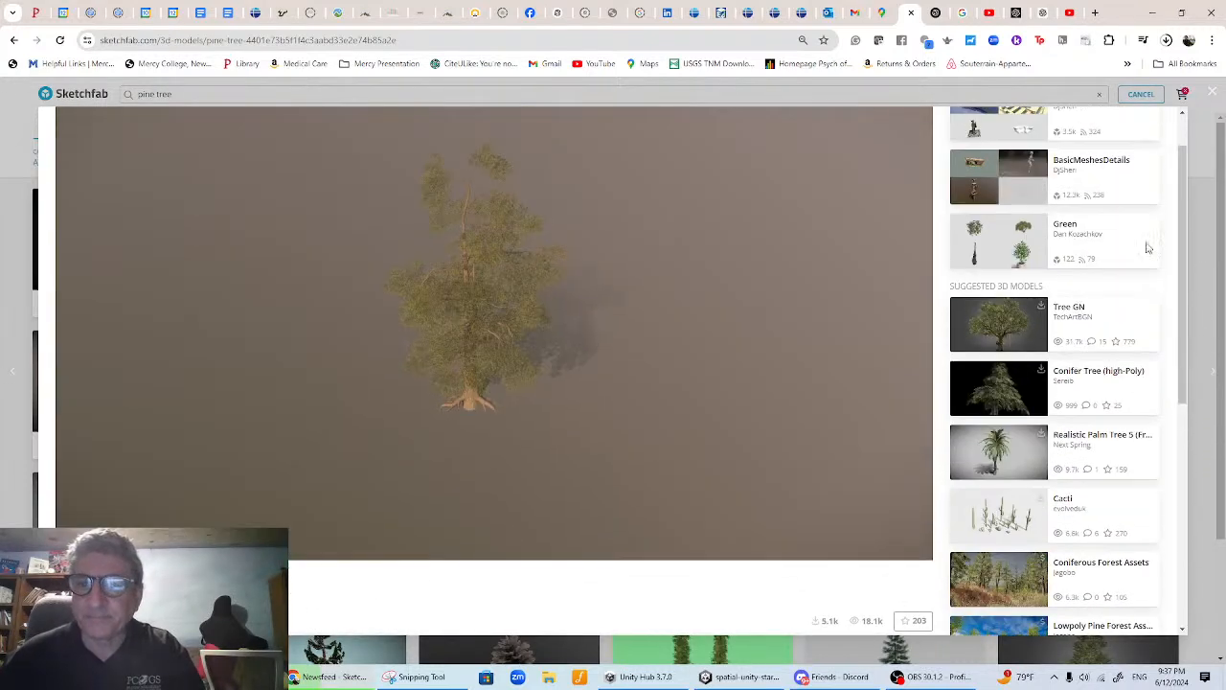
- Leave the Pine tree page and search Sketchfab for "swamp buggy"
{"action": "left_click", "coordinate": [16, 41]}
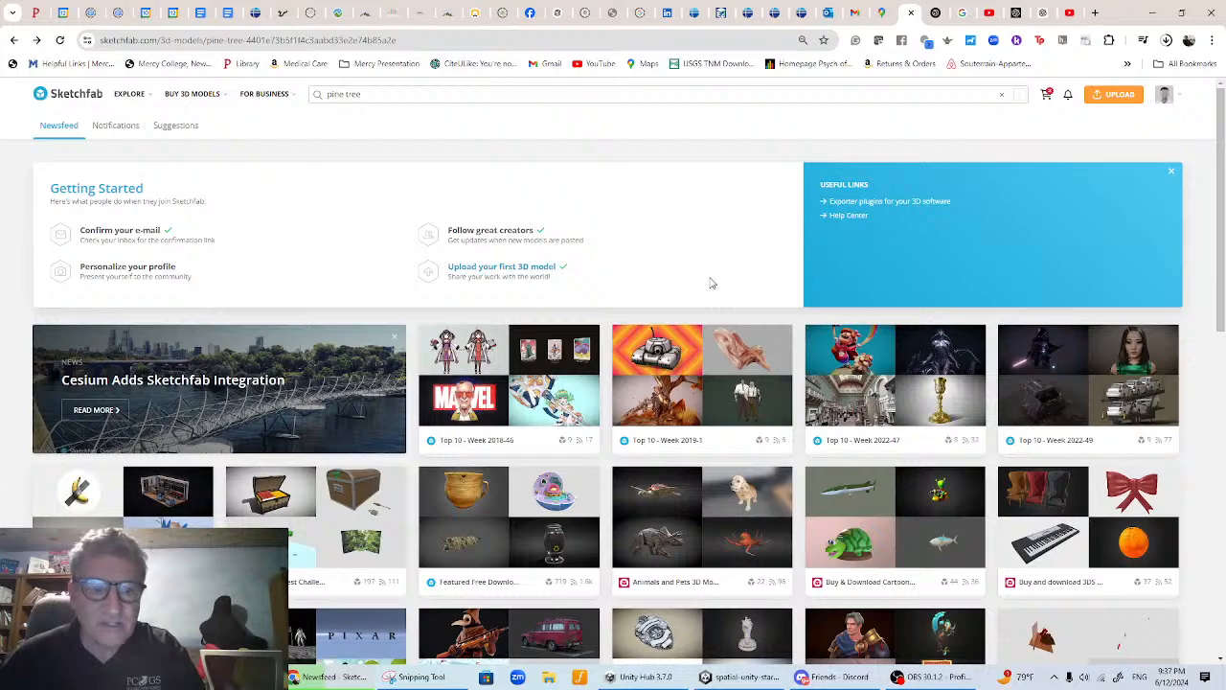
{"action": "scroll", "coordinate": [892, 336], "scroll_direction": "down", "scroll_amount": 3}
{"action": "scroll", "coordinate": [891, 335], "scroll_direction": "up", "scroll_amount": 3}
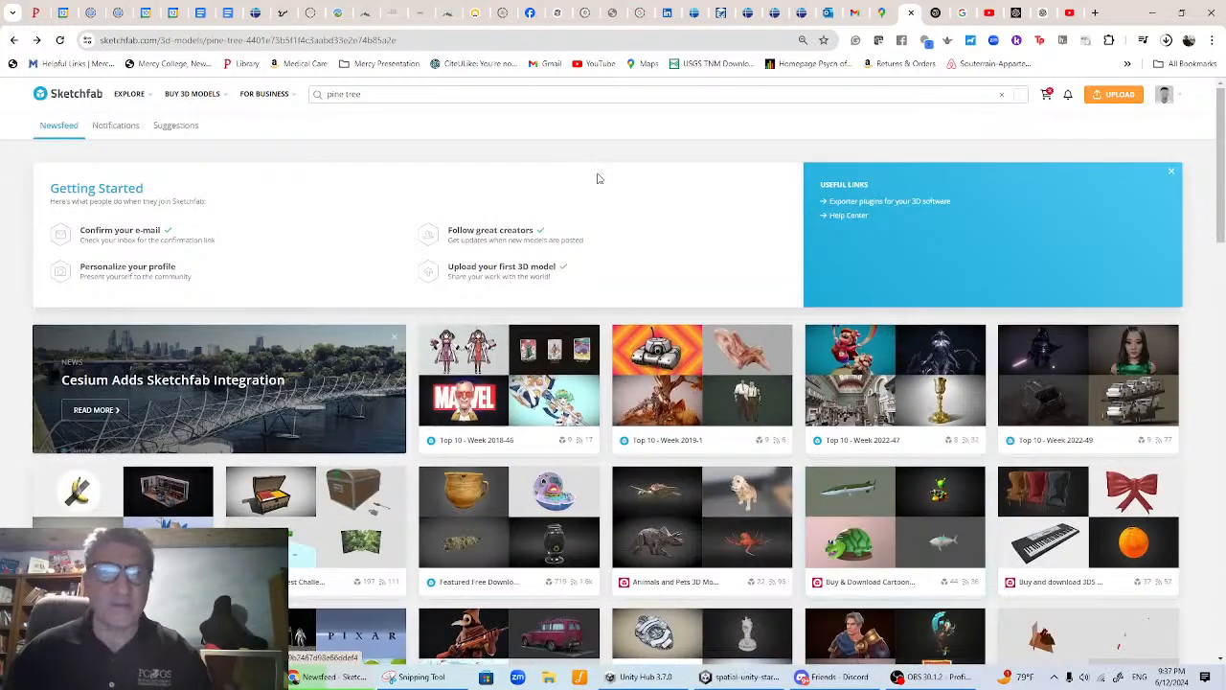
{"action": "left_click", "coordinate": [381, 94]}
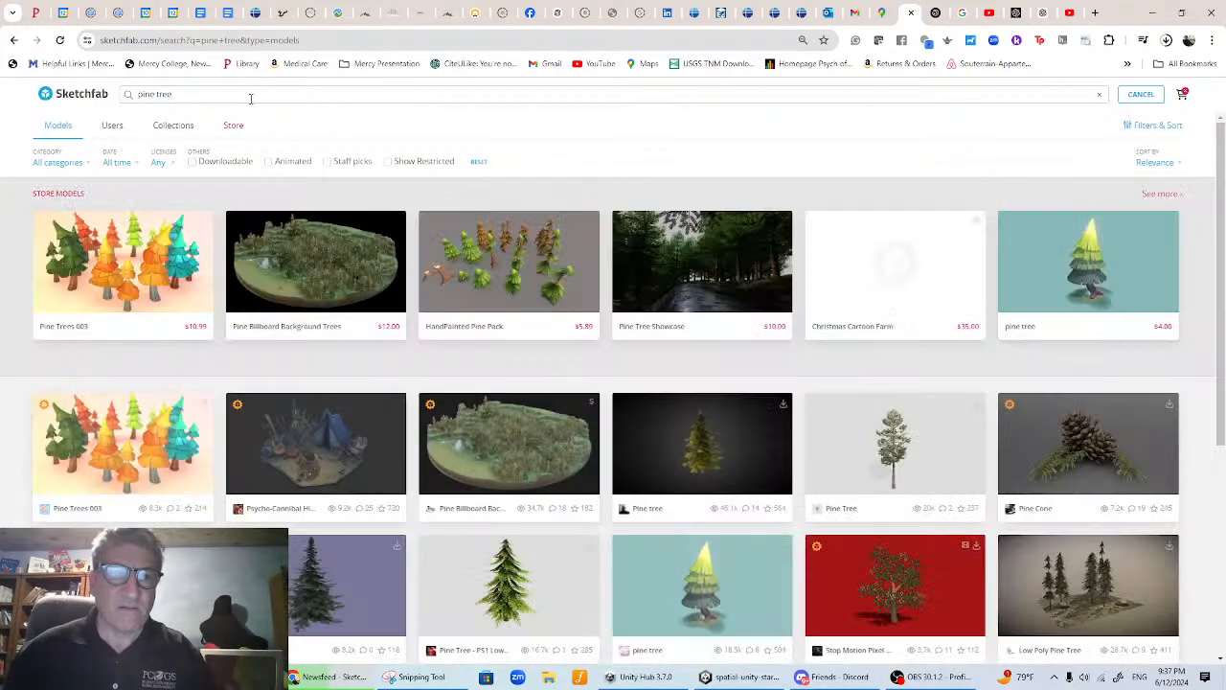
{"action": "left_click_drag", "start_coordinate": [191, 94], "coordinate": [108, 94]}
{"action": "type", "text": "swamp buggy"}
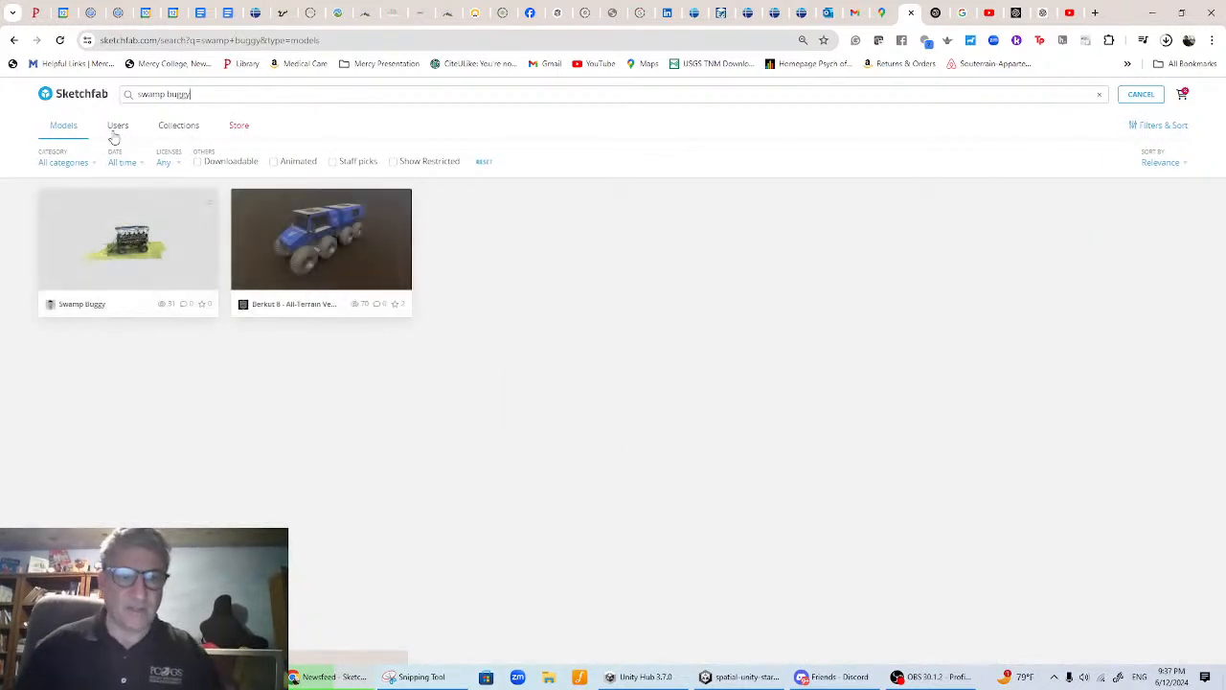
- Open the Swamp Buggy model's page and check which download formats it offers
{"action": "left_click", "coordinate": [125, 257]}
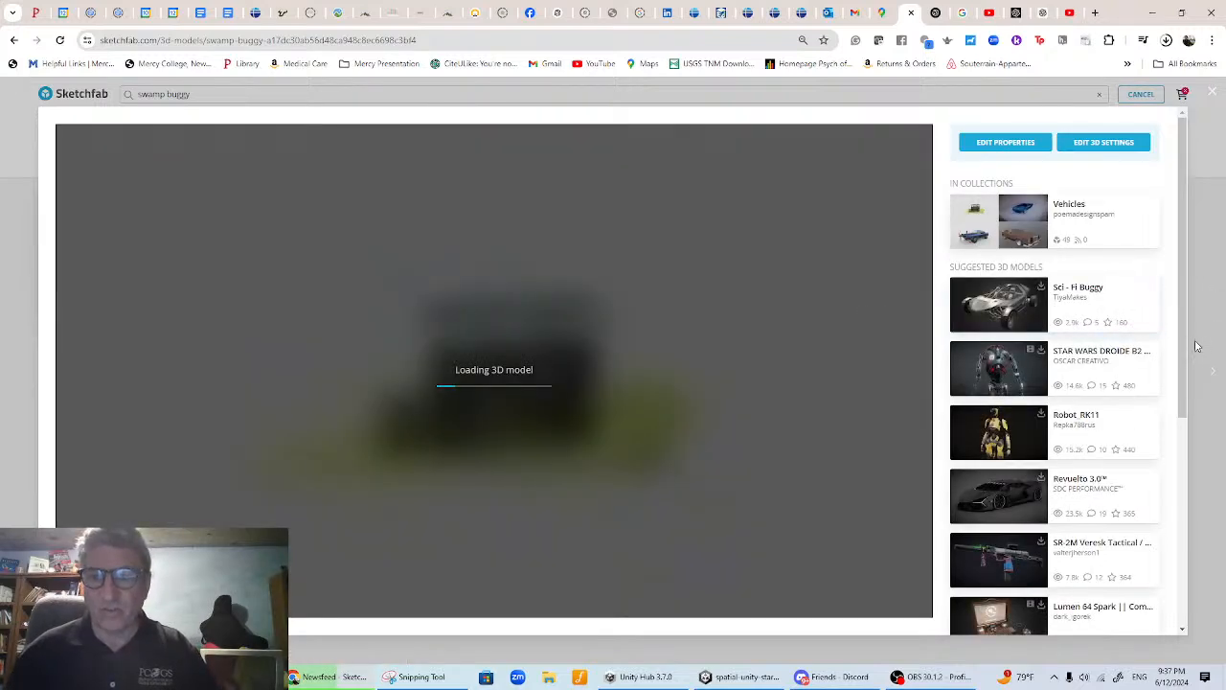
{"action": "left_click_drag", "start_coordinate": [1178, 381], "coordinate": [1158, 558]}
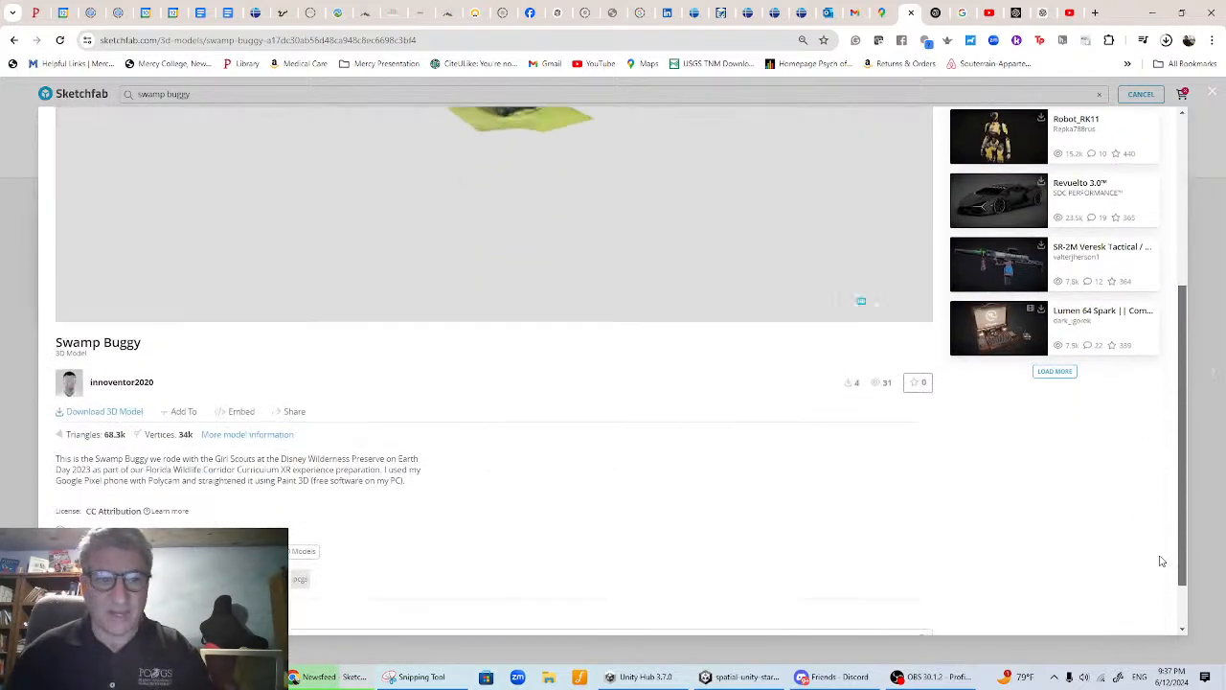
{"action": "left_click", "coordinate": [82, 411]}
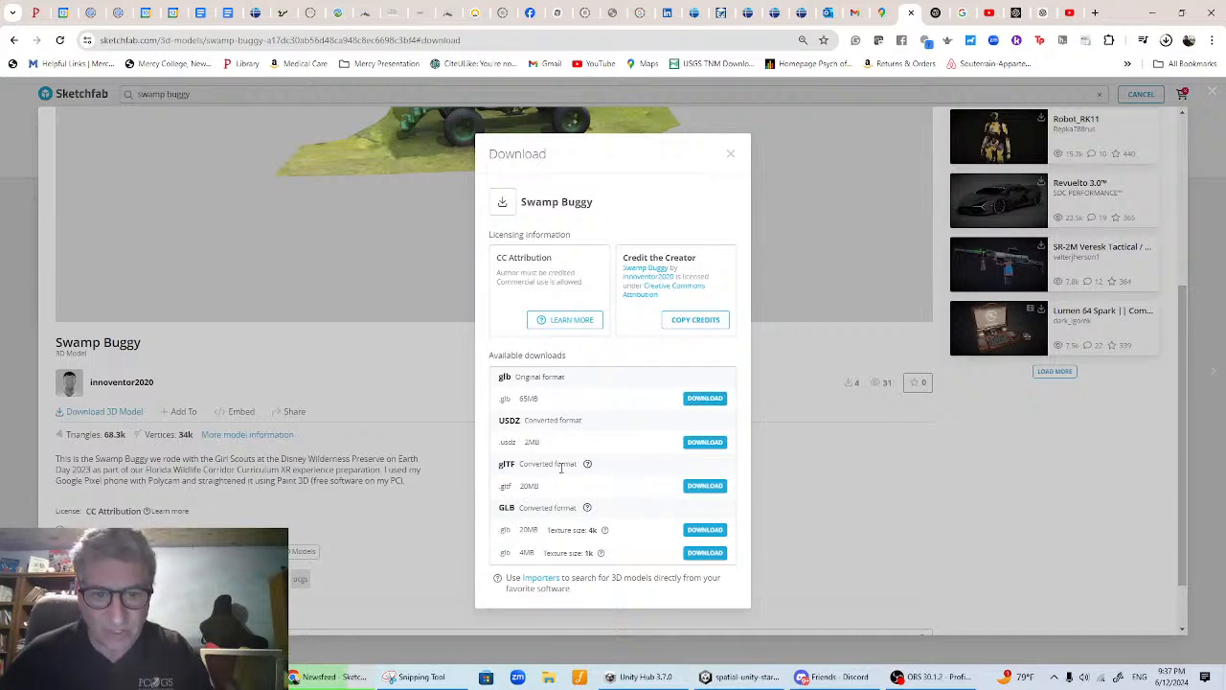
{"action": "left_click", "coordinate": [730, 157]}
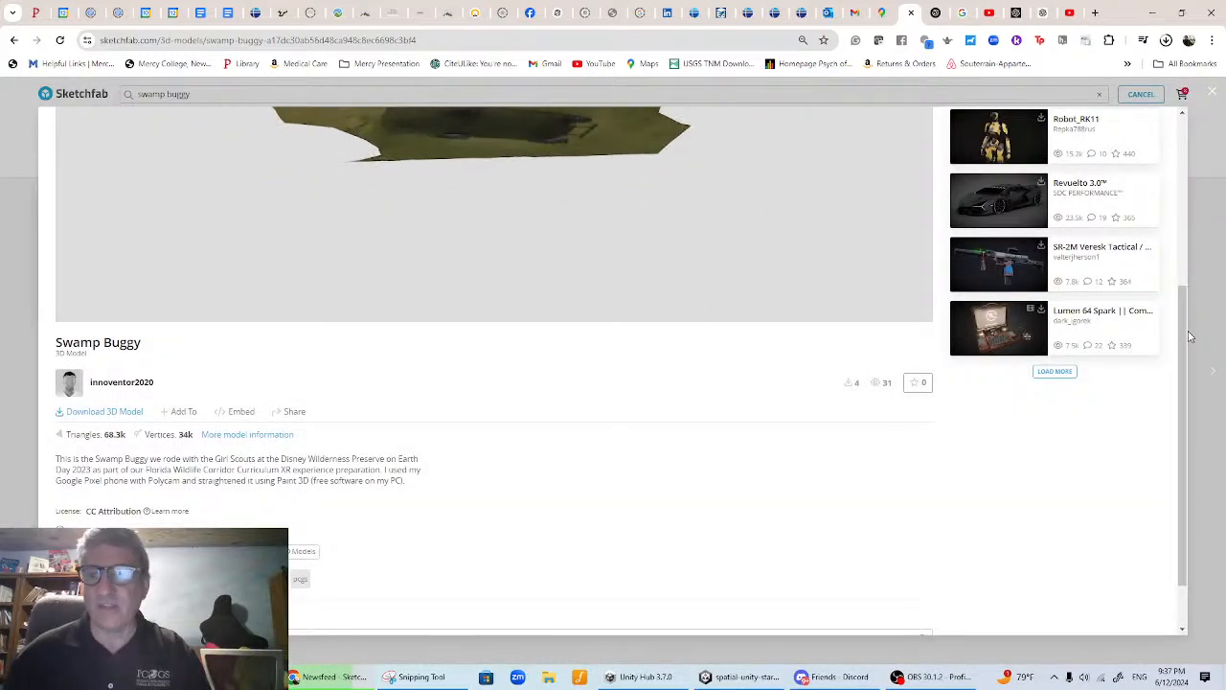
- View the Swamp Buggy from a different angle and download it in its original GLB format
{"action": "scroll", "coordinate": [1191, 336], "scroll_direction": "up", "scroll_amount": 2}
{"action": "mouse_move", "coordinate": [642, 330]}
{"action": "left_mouse_down"}
{"action": "mouse_move", "coordinate": [613, 328]}
{"action": "mouse_move", "coordinate": [654, 286]}
{"action": "mouse_move", "coordinate": [693, 313]}
{"action": "mouse_move", "coordinate": [653, 313]}
{"action": "left_mouse_up"}
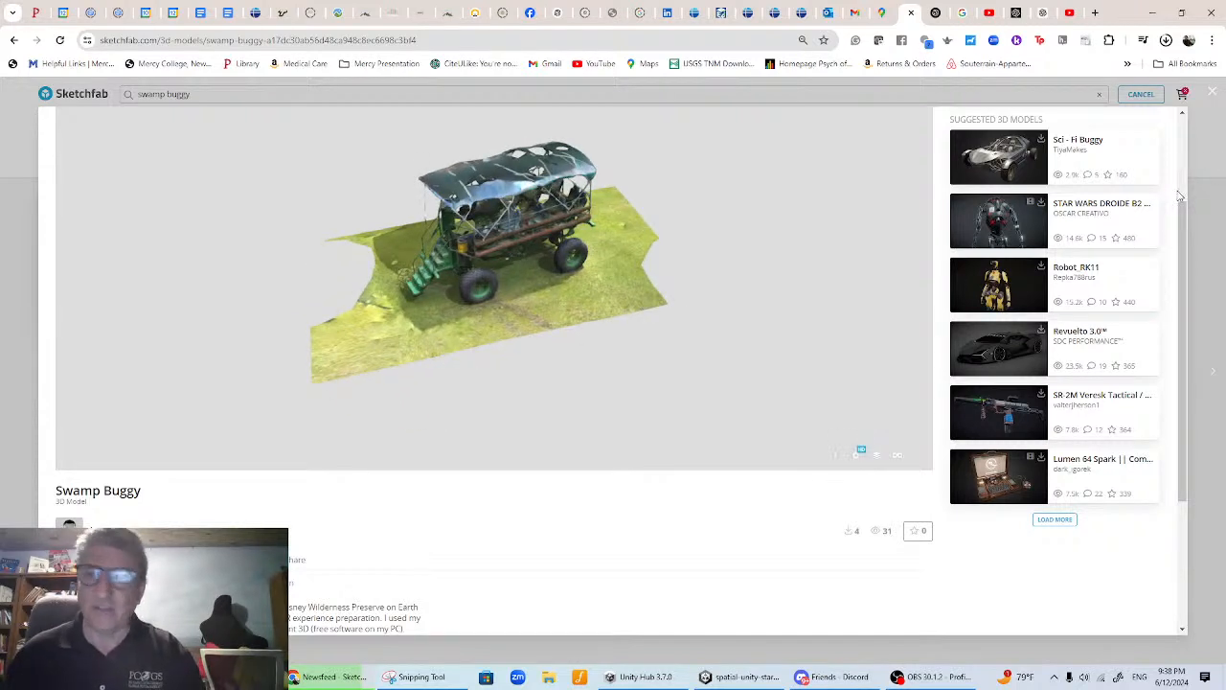
{"action": "scroll", "coordinate": [1188, 199], "scroll_direction": "up", "scroll_amount": 1}
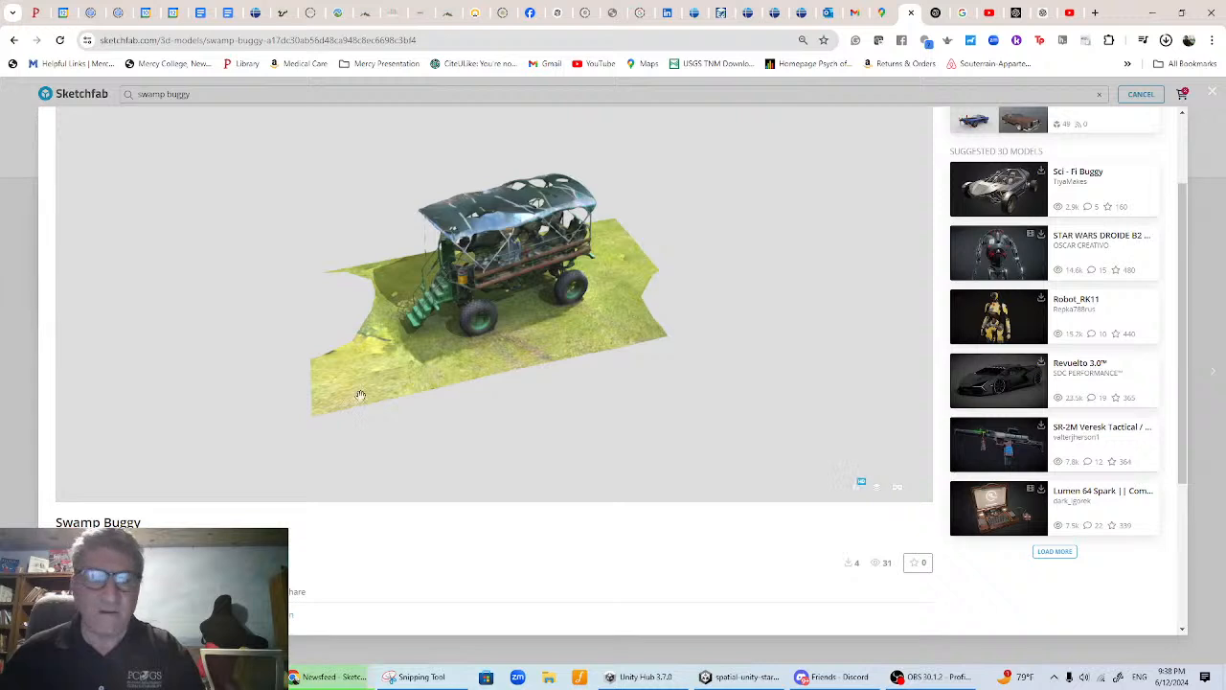
{"action": "left_click", "coordinate": [101, 591]}
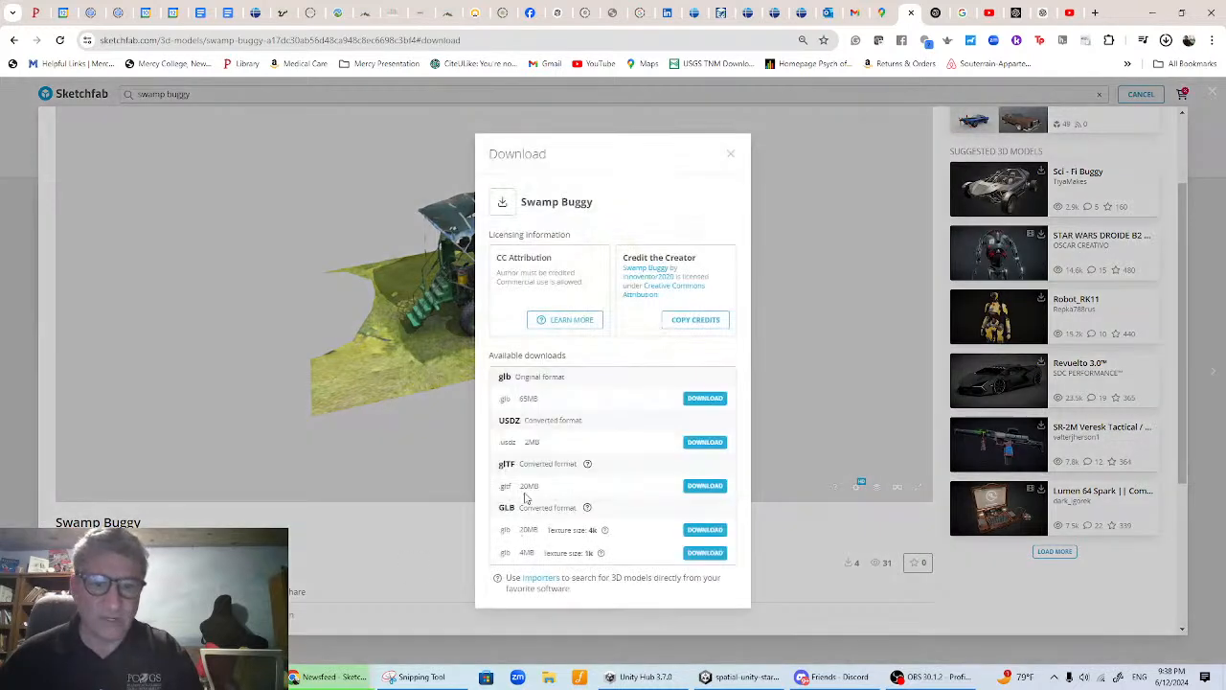
{"action": "left_click", "coordinate": [709, 400]}
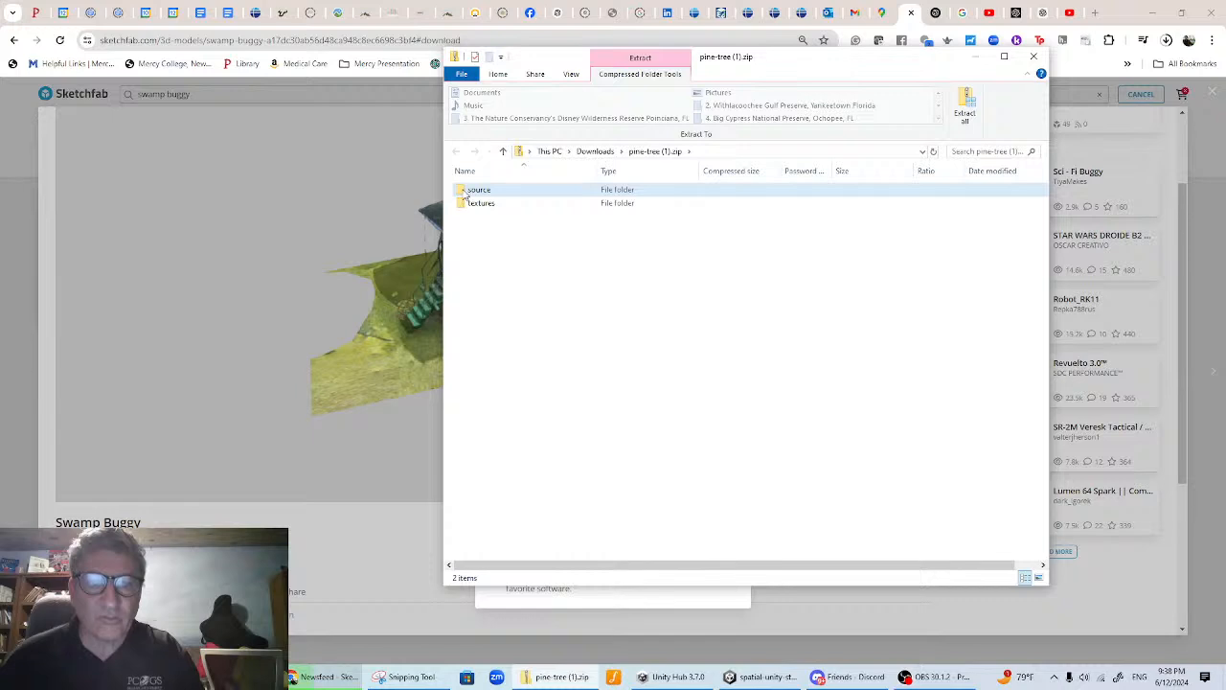
- Inspect the source folder inside pine-tree (1).zip and return to the Downloads folder
{"action": "double_click", "coordinate": [463, 191]}
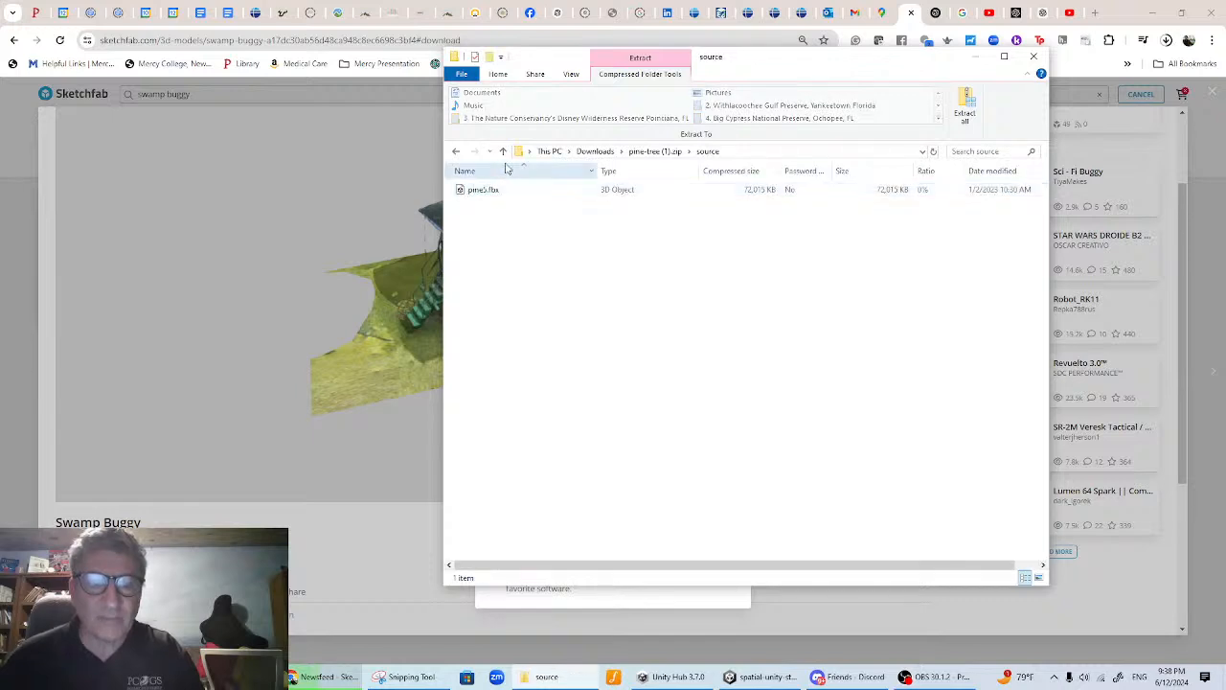
{"action": "left_click", "coordinate": [594, 151]}
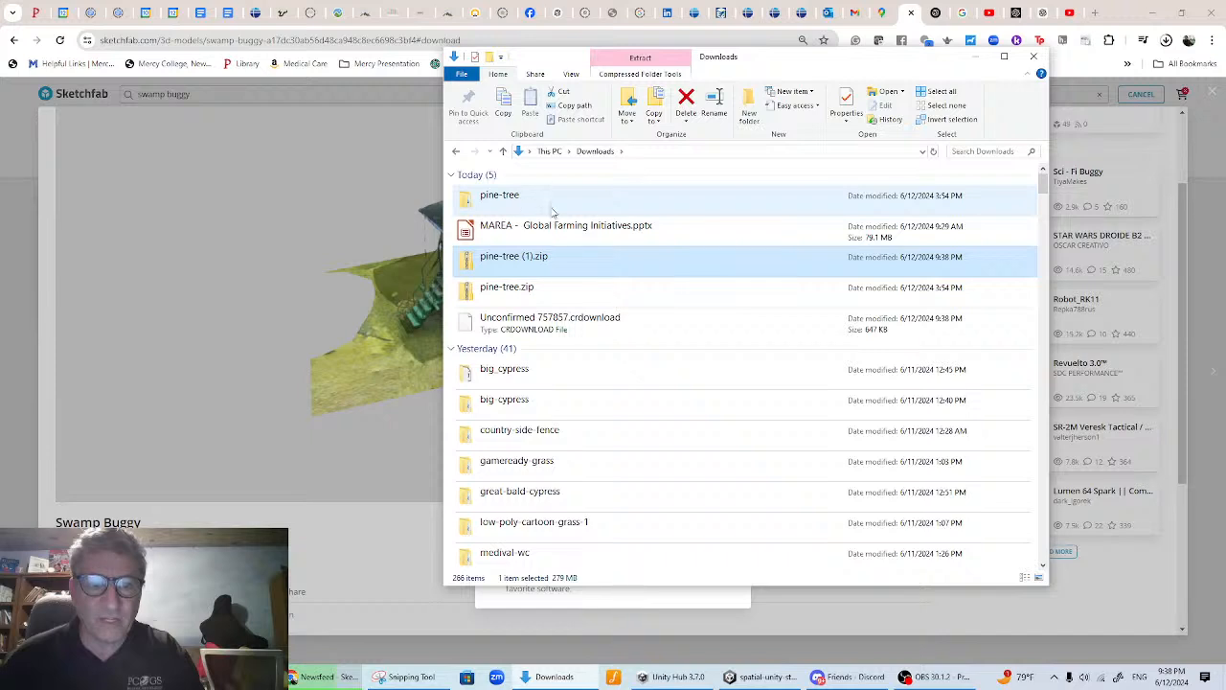
{"action": "right_click", "coordinate": [497, 265]}
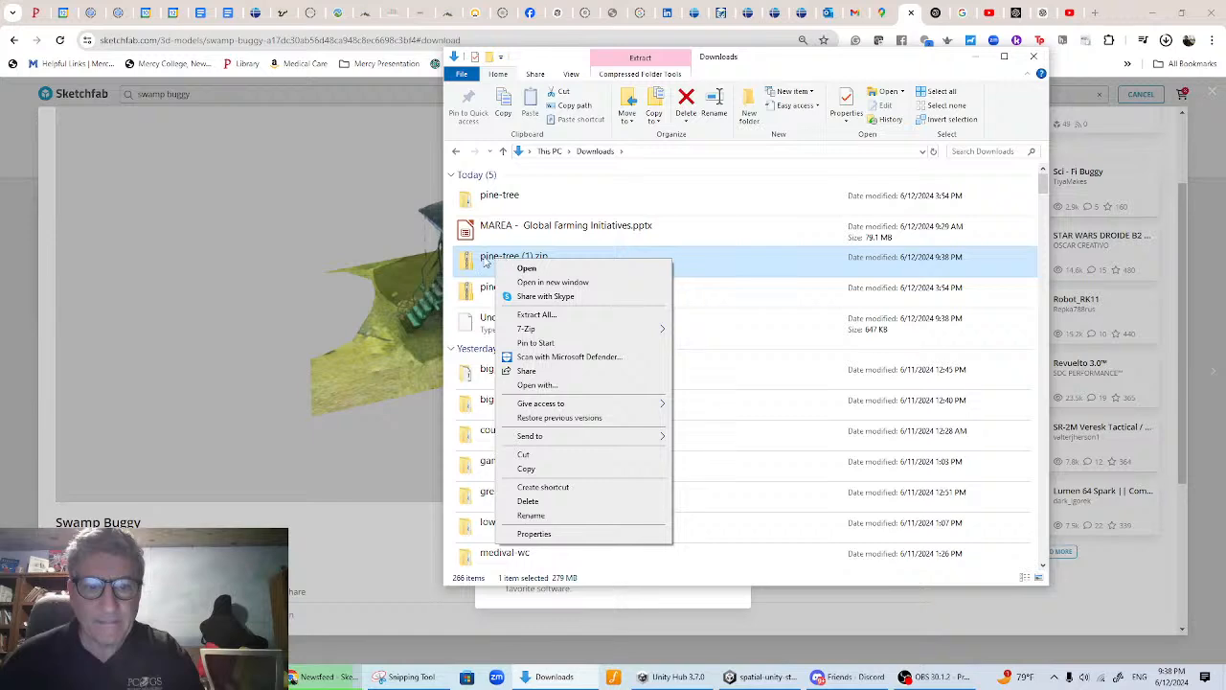
{"action": "left_click", "coordinate": [485, 261]}
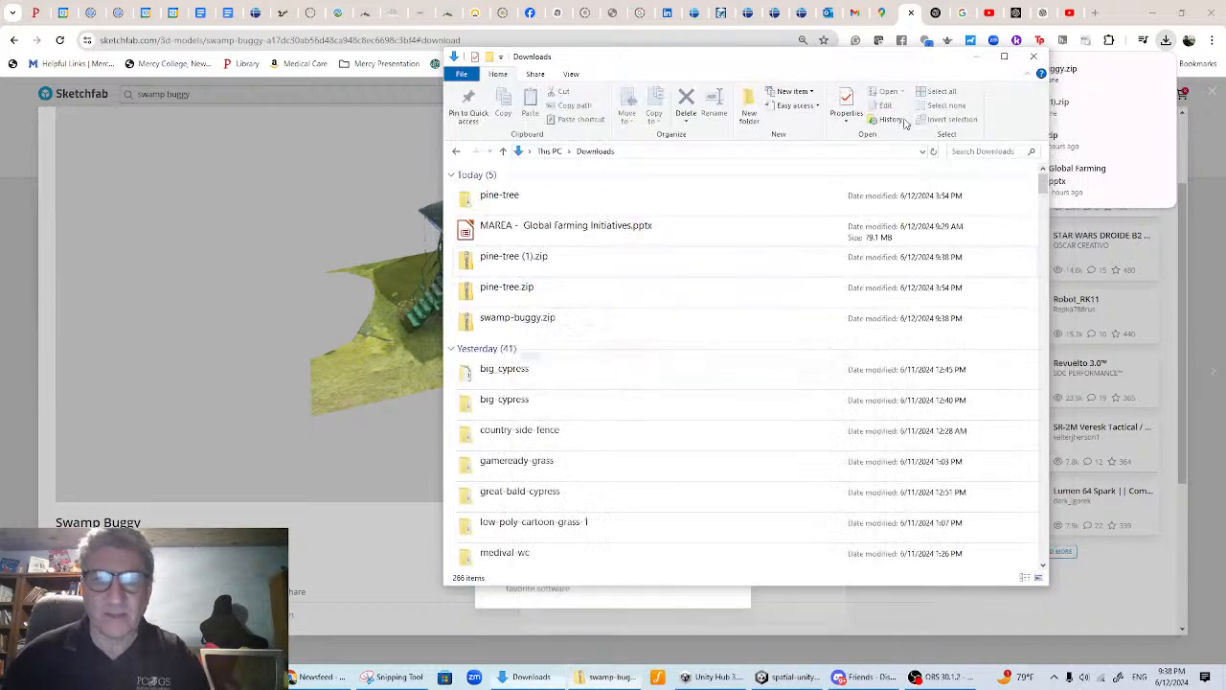
{"action": "left_click", "coordinate": [992, 73]}
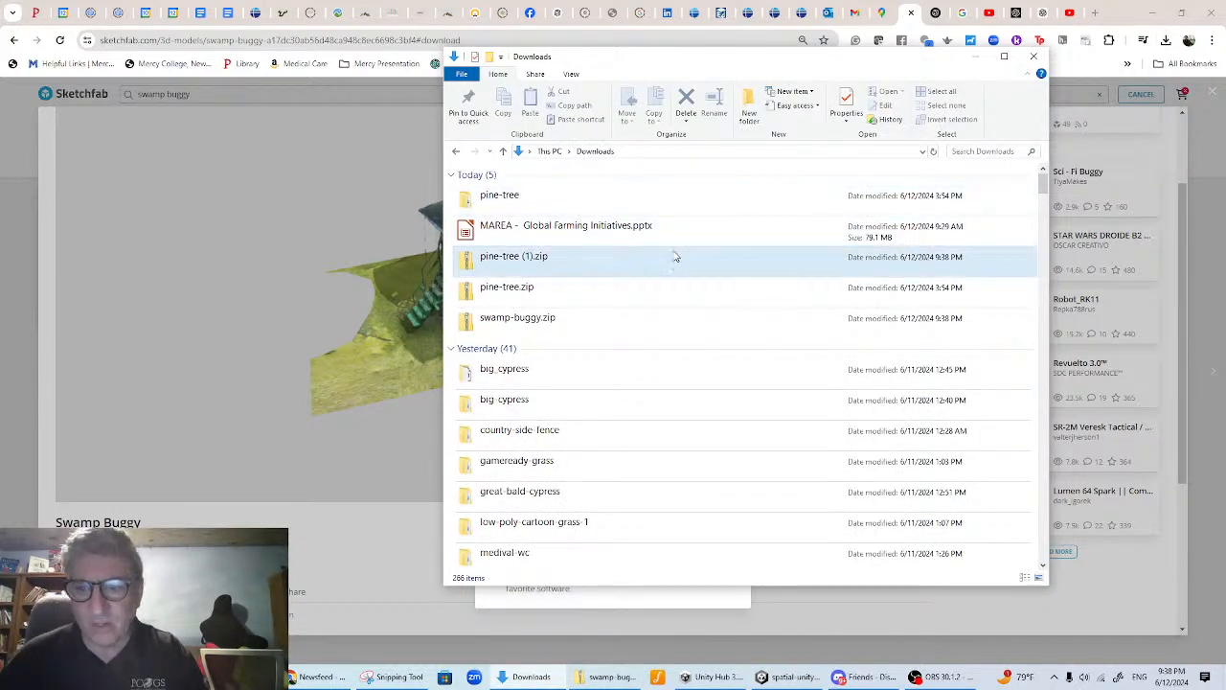
- Rename the archive pine-tree (1).zip in Downloads to "pine-tree big.zip"
{"action": "right_click", "coordinate": [520, 266]}
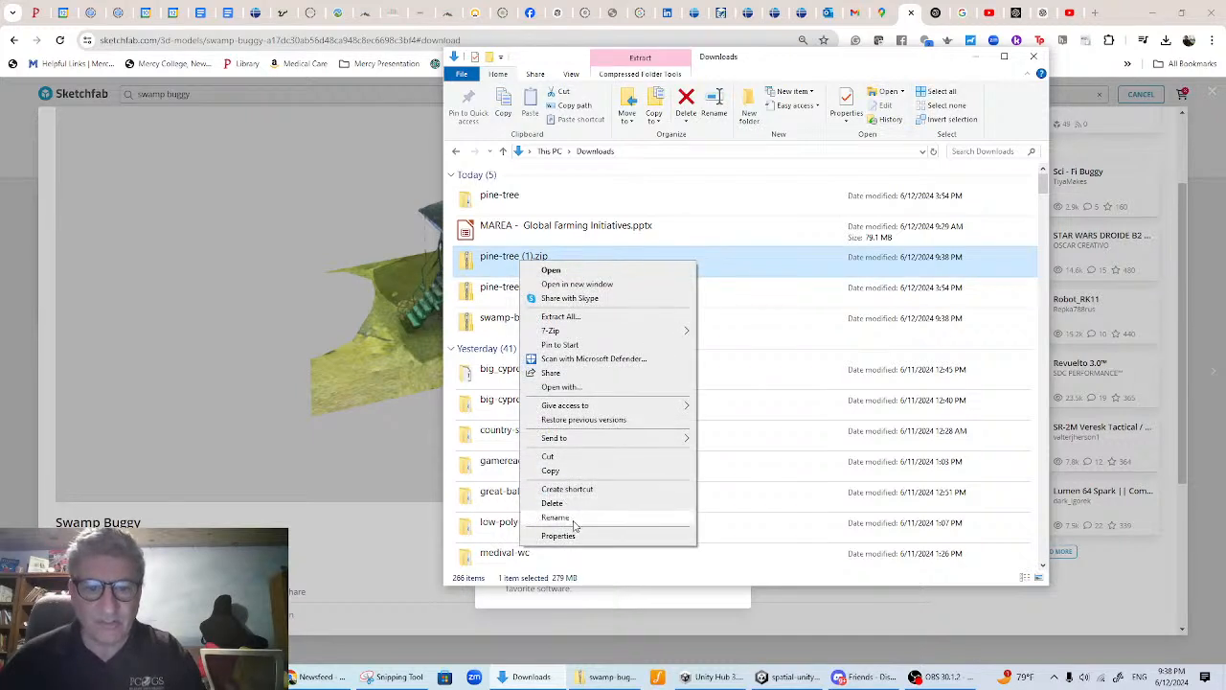
{"action": "left_click", "coordinate": [572, 519]}
{"action": "left_click", "coordinate": [525, 256]}
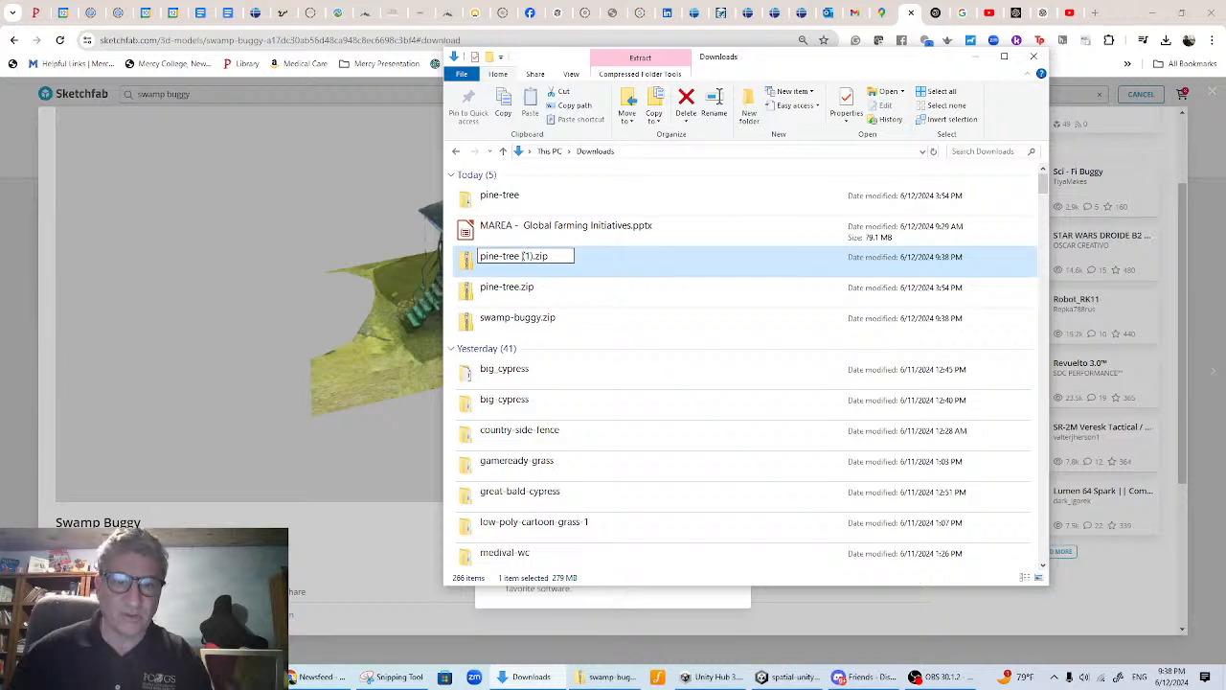
{"action": "type", "text": "big"}
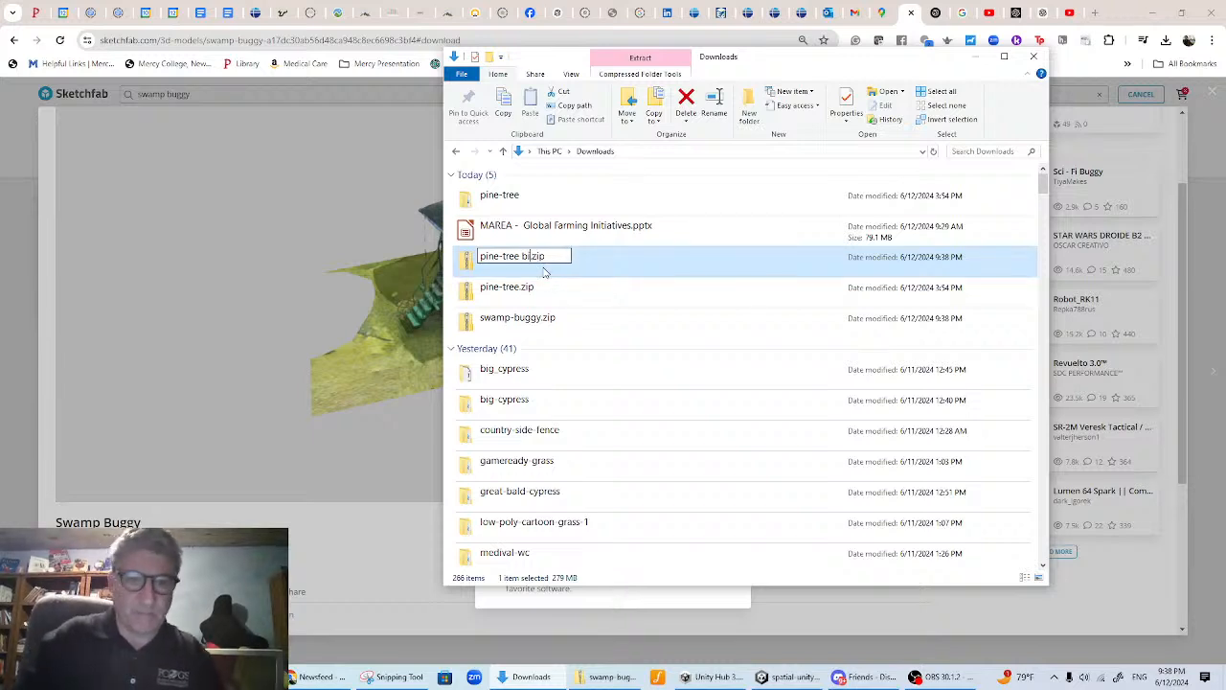
{"action": "key", "text": "Return"}
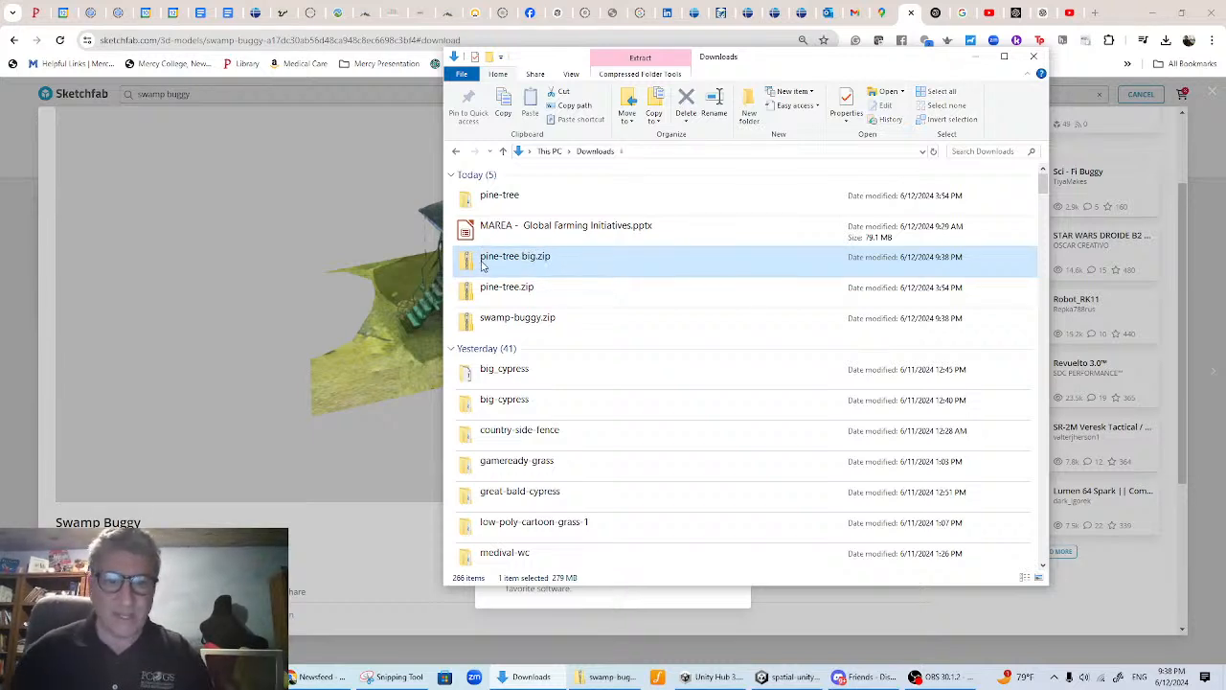
- Extract pine-tree big.zip into a pine-tree big folder in Downloads and open its source folder
{"action": "right_click", "coordinate": [473, 268]}
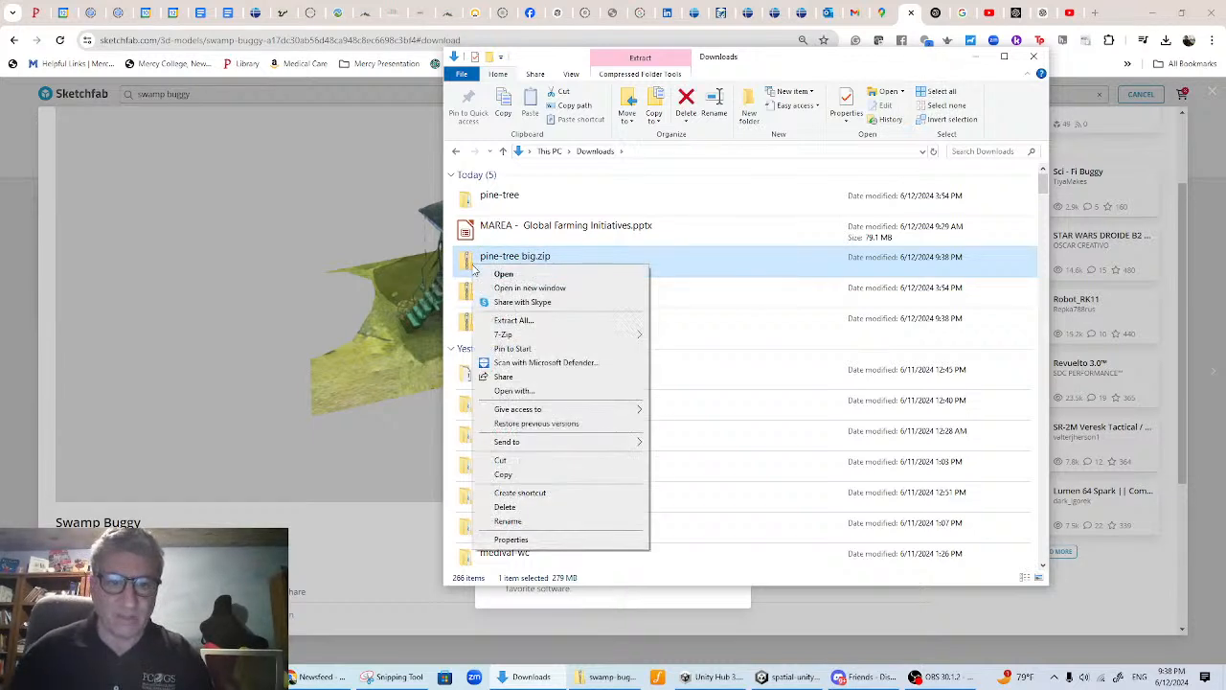
{"action": "left_click", "coordinate": [526, 321]}
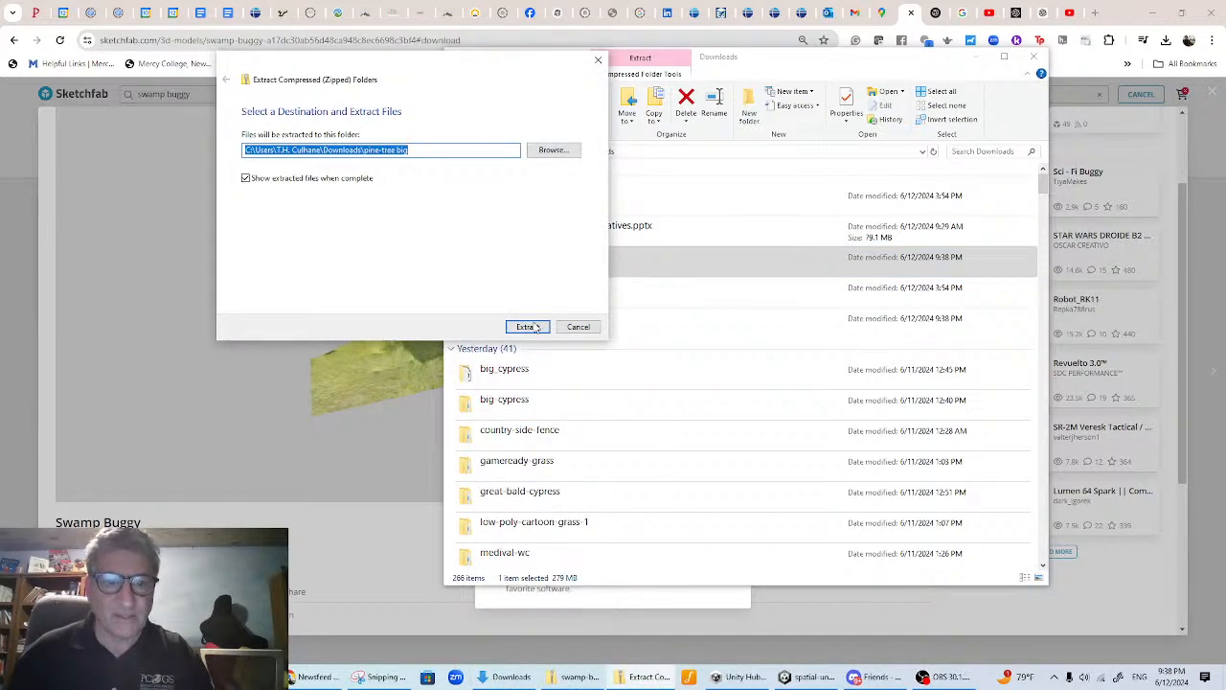
{"action": "left_click", "coordinate": [529, 327]}
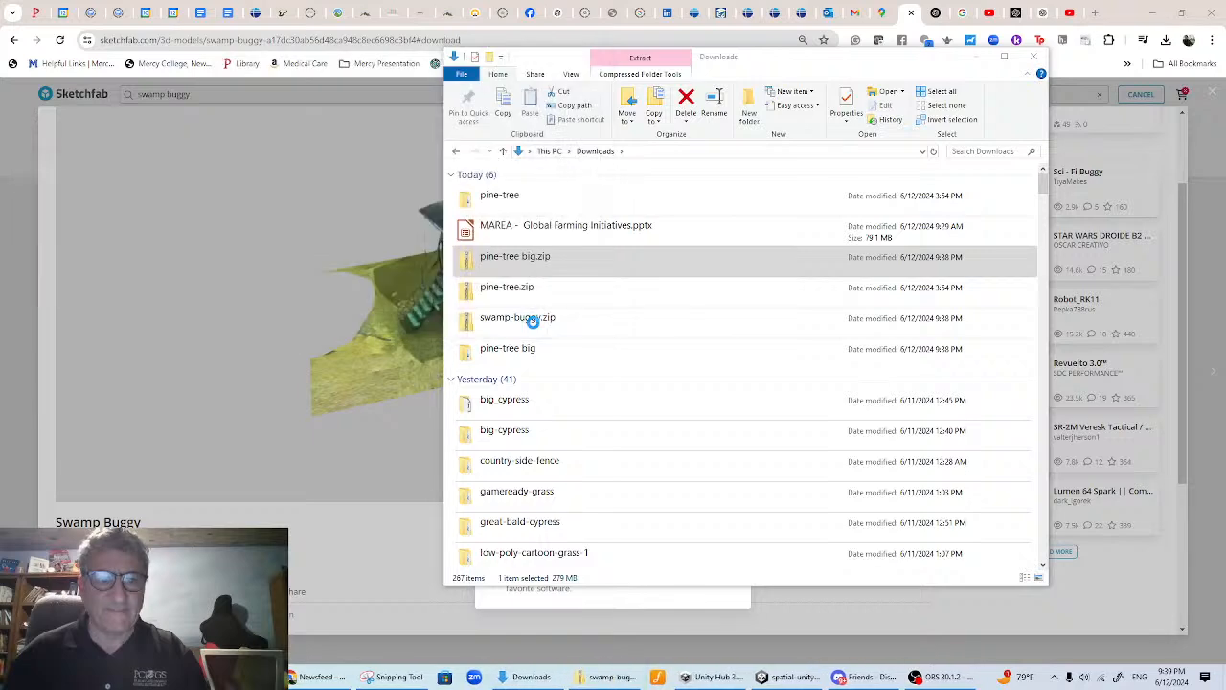
{"action": "double_click", "coordinate": [505, 223]}
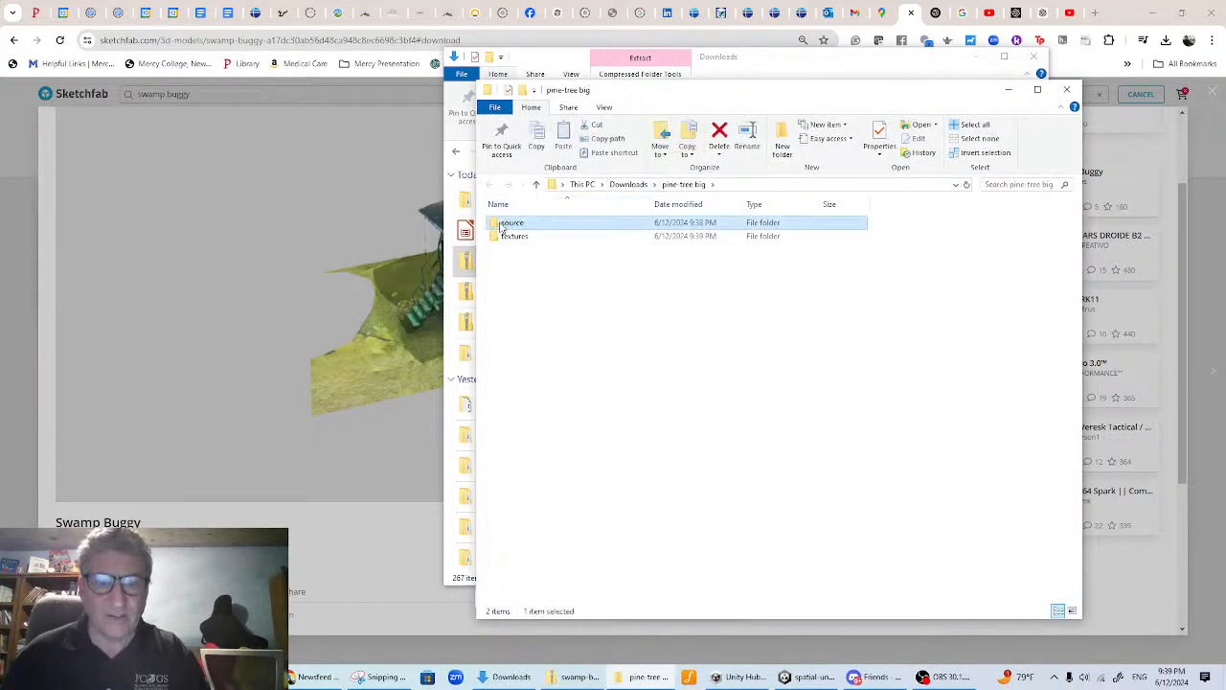
- Go back to the Downloads folder and import the pine-tree big folder into the Assets folder of the Unity project
{"action": "left_click", "coordinate": [662, 186]}
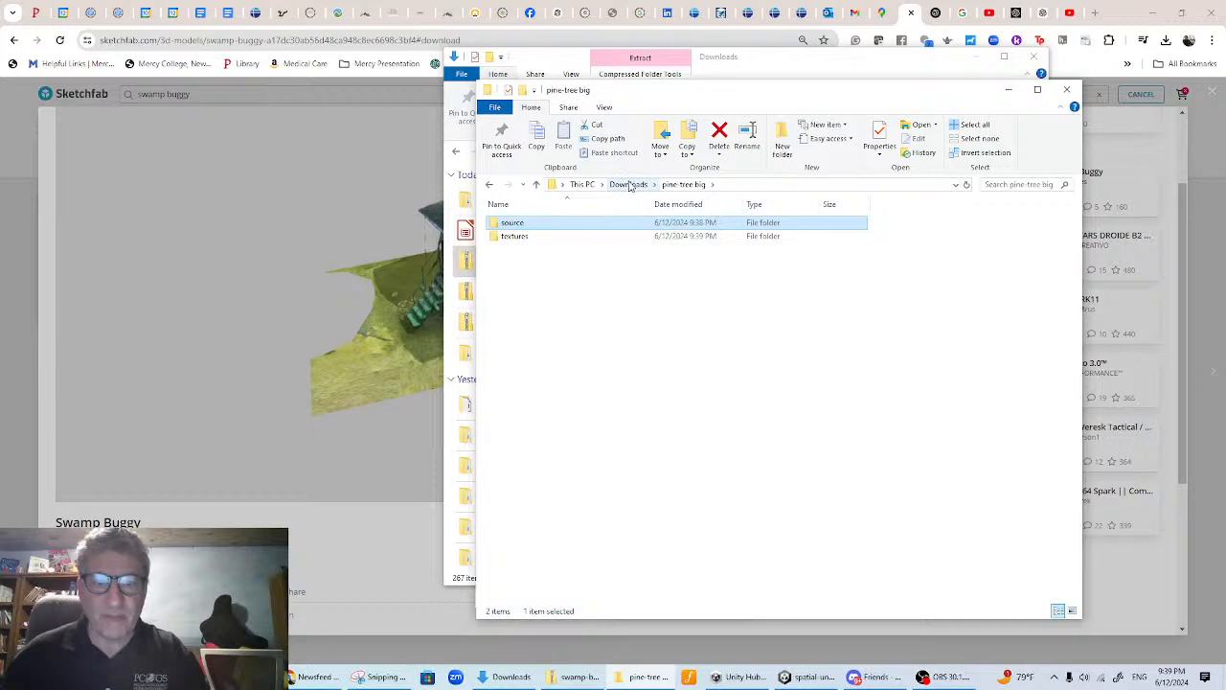
{"action": "left_click", "coordinate": [625, 185]}
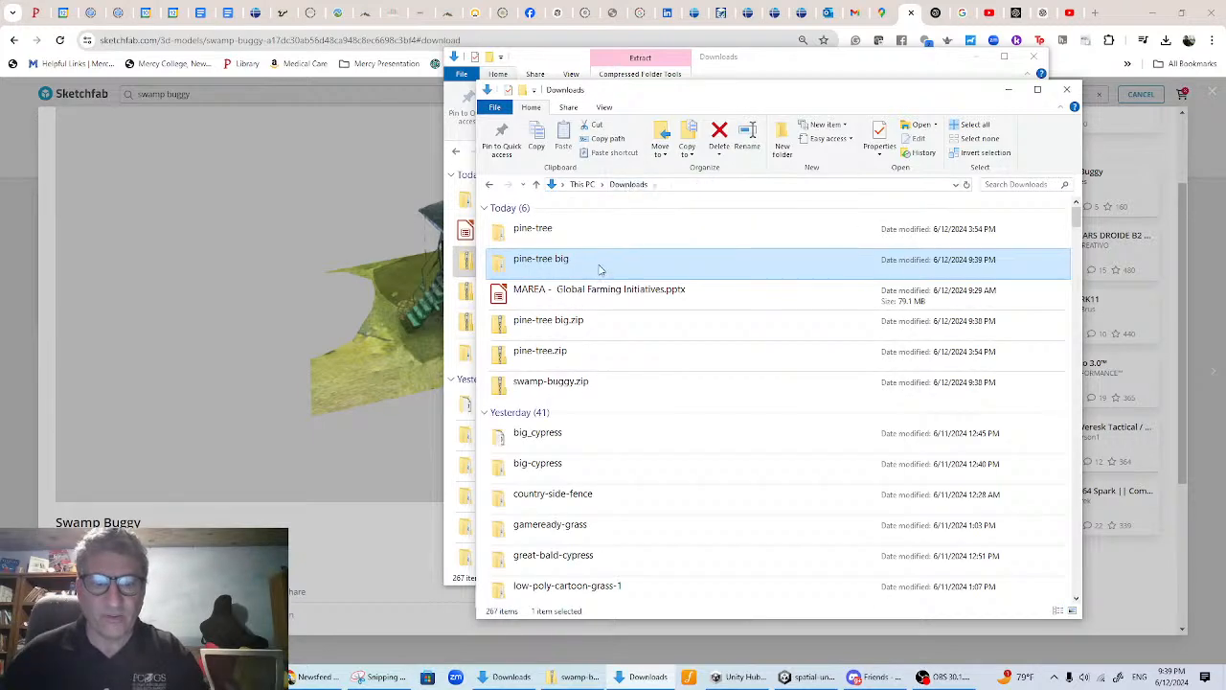
{"action": "left_click", "coordinate": [812, 677]}
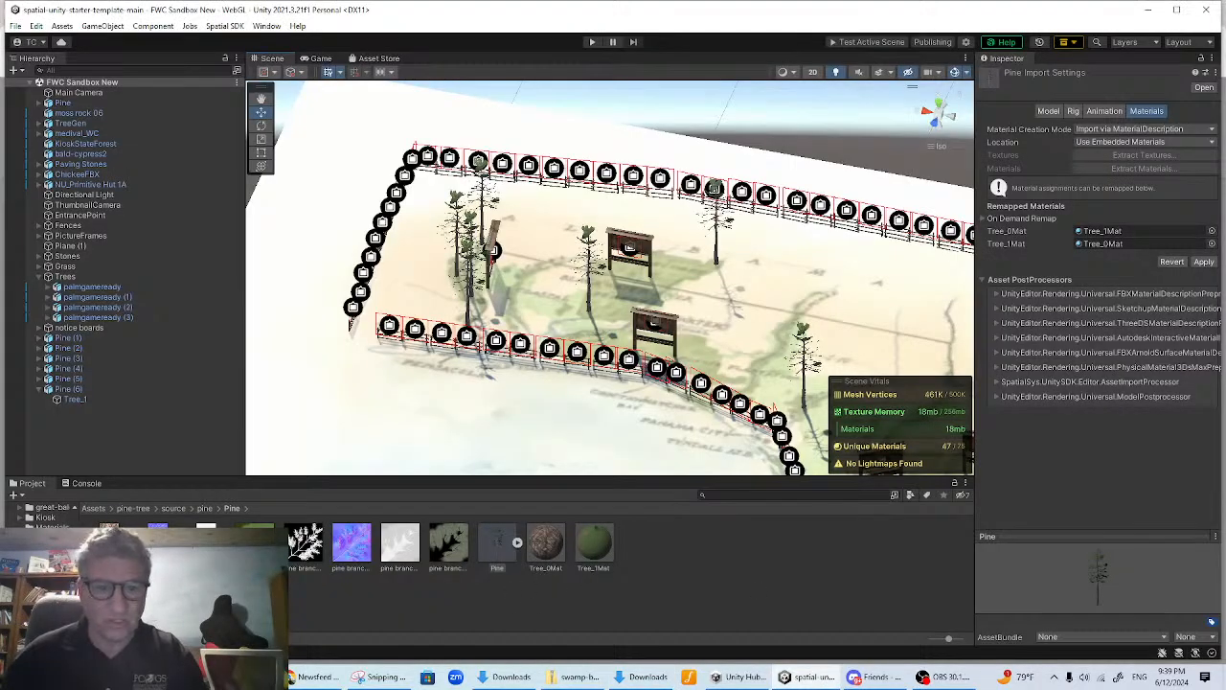
{"action": "left_click", "coordinate": [93, 509]}
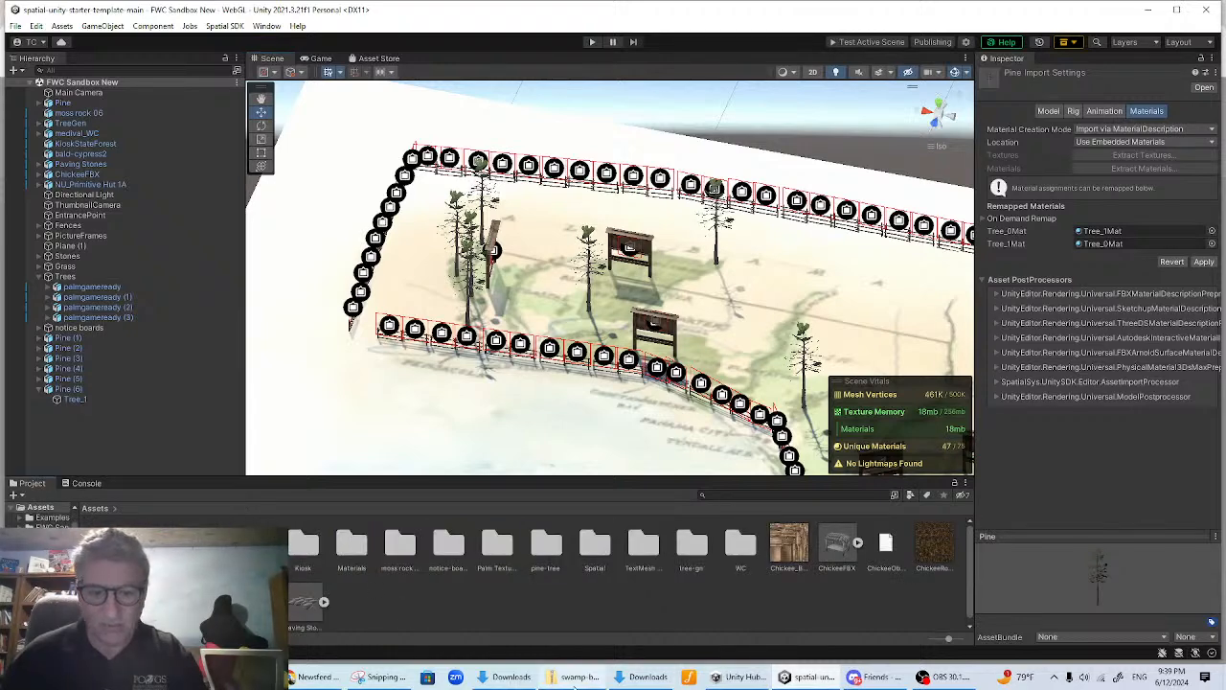
{"action": "left_click", "coordinate": [511, 677]}
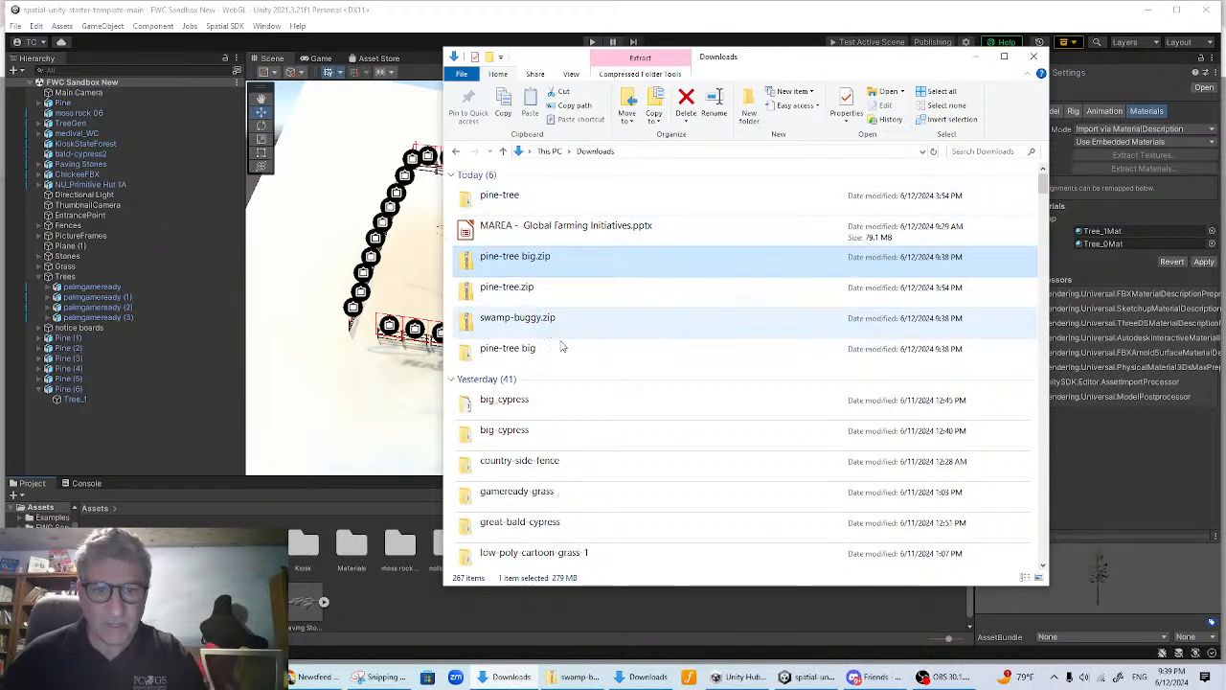
{"action": "left_click_drag", "start_coordinate": [552, 361], "coordinate": [431, 618]}
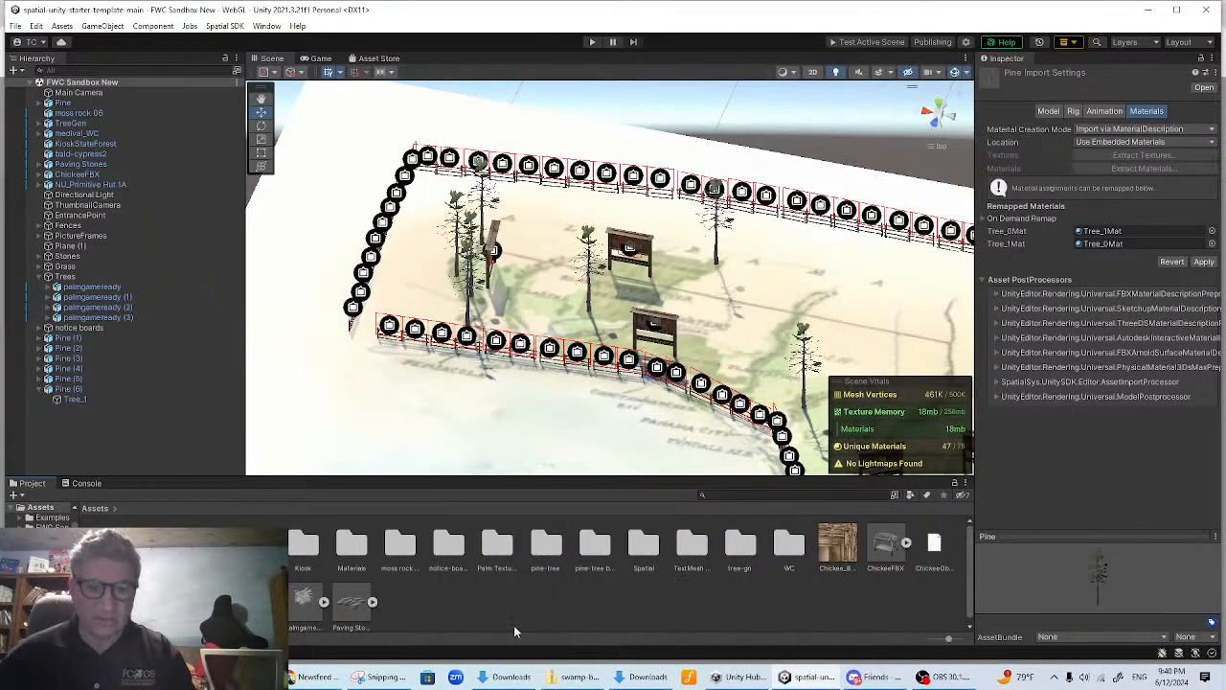
- Apply the pending import settings of Pine.fbx and open the source folder inside pine-tree big
{"action": "left_click", "coordinate": [591, 548]}
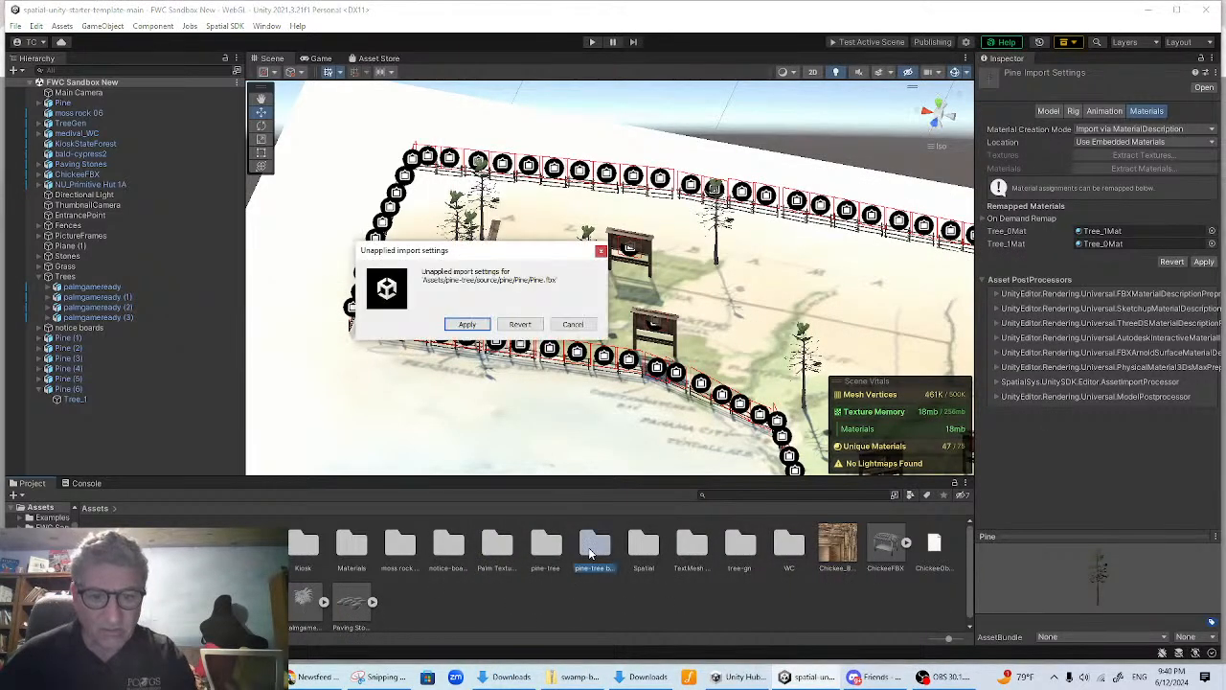
{"action": "left_click", "coordinate": [467, 325]}
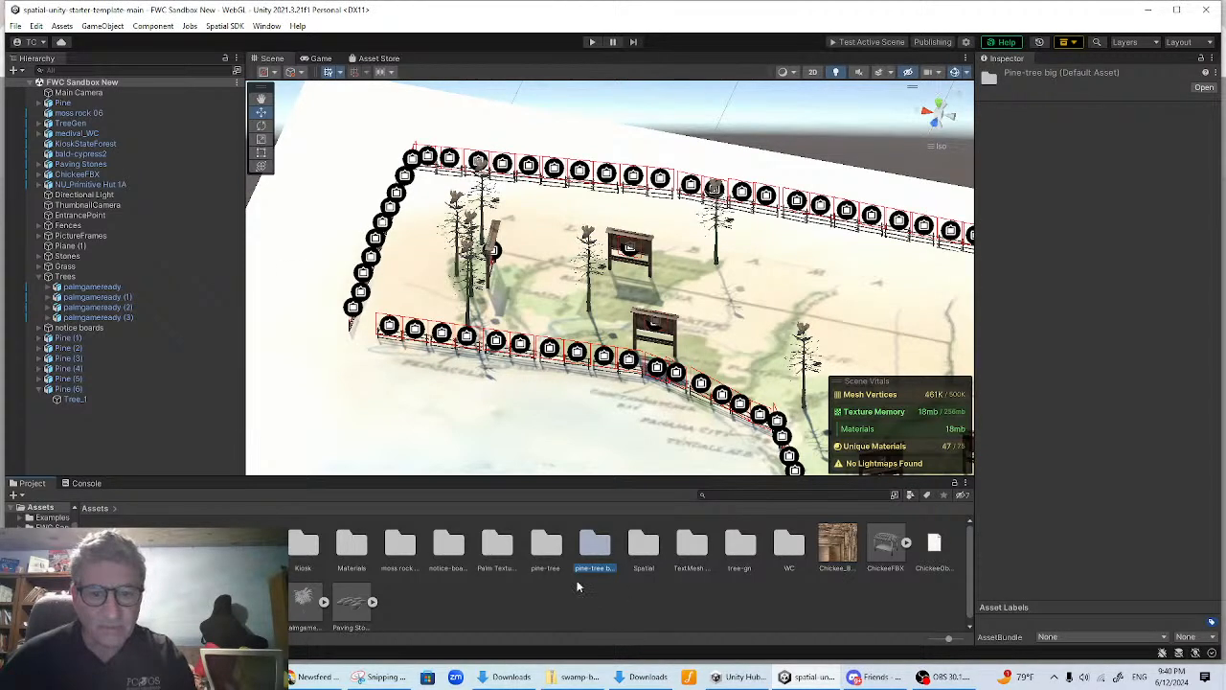
{"action": "double_click", "coordinate": [593, 546]}
{"action": "double_click", "coordinate": [108, 545]}
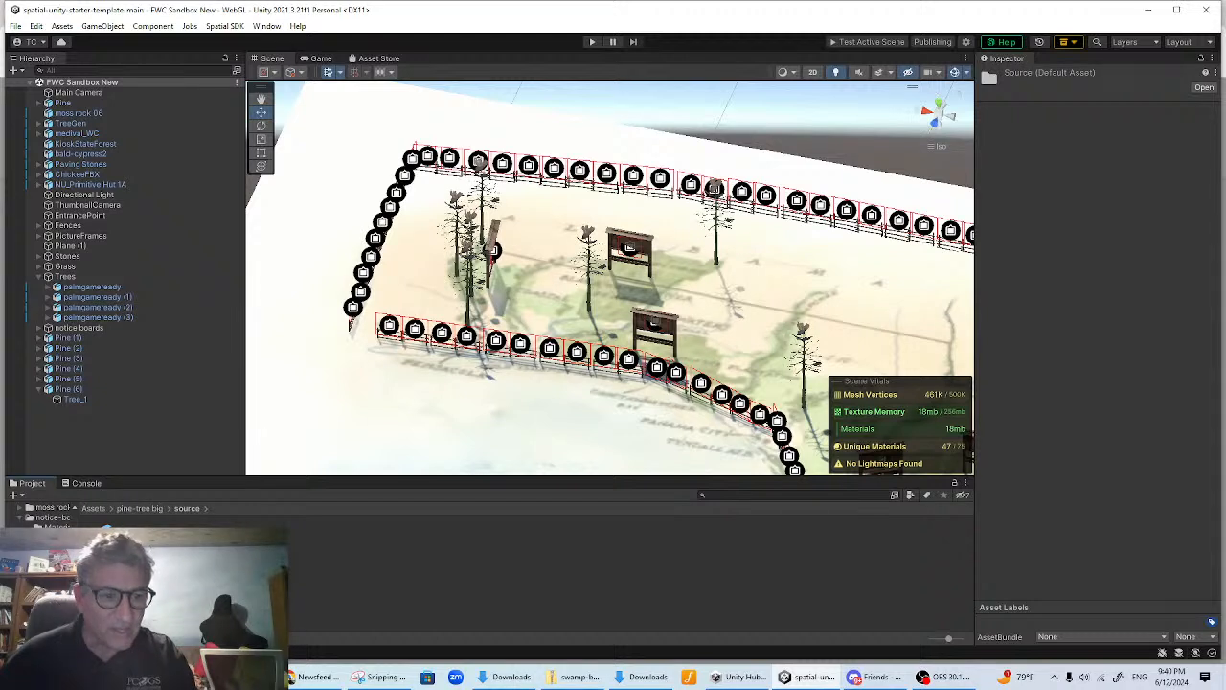
- Extract the embedded materials of the pine5 model into the pine-tree big source folder
{"action": "left_click", "coordinate": [128, 543]}
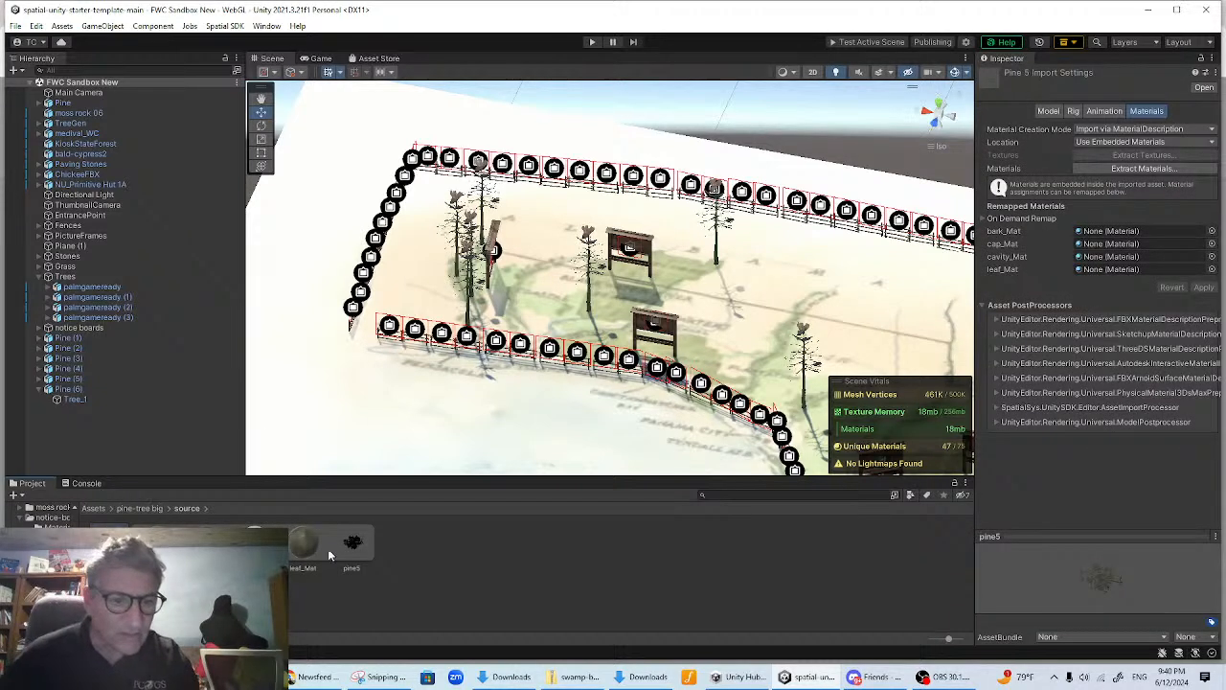
{"action": "left_click", "coordinate": [254, 543]}
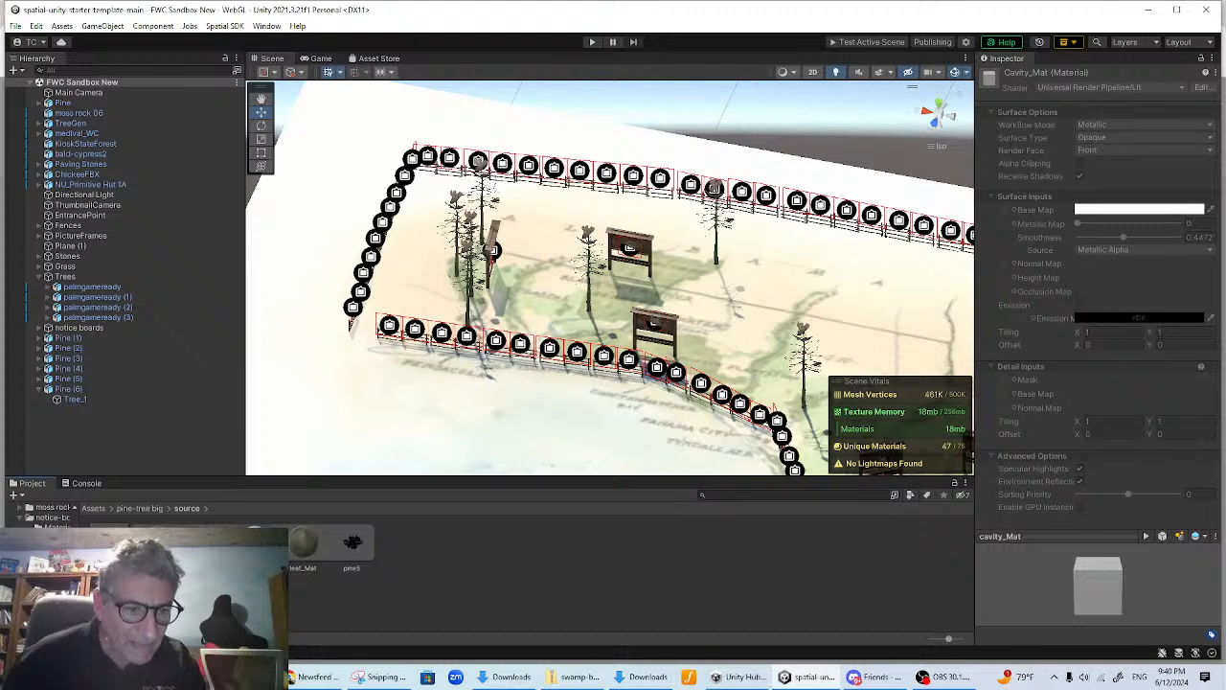
{"action": "left_click", "coordinate": [107, 543]}
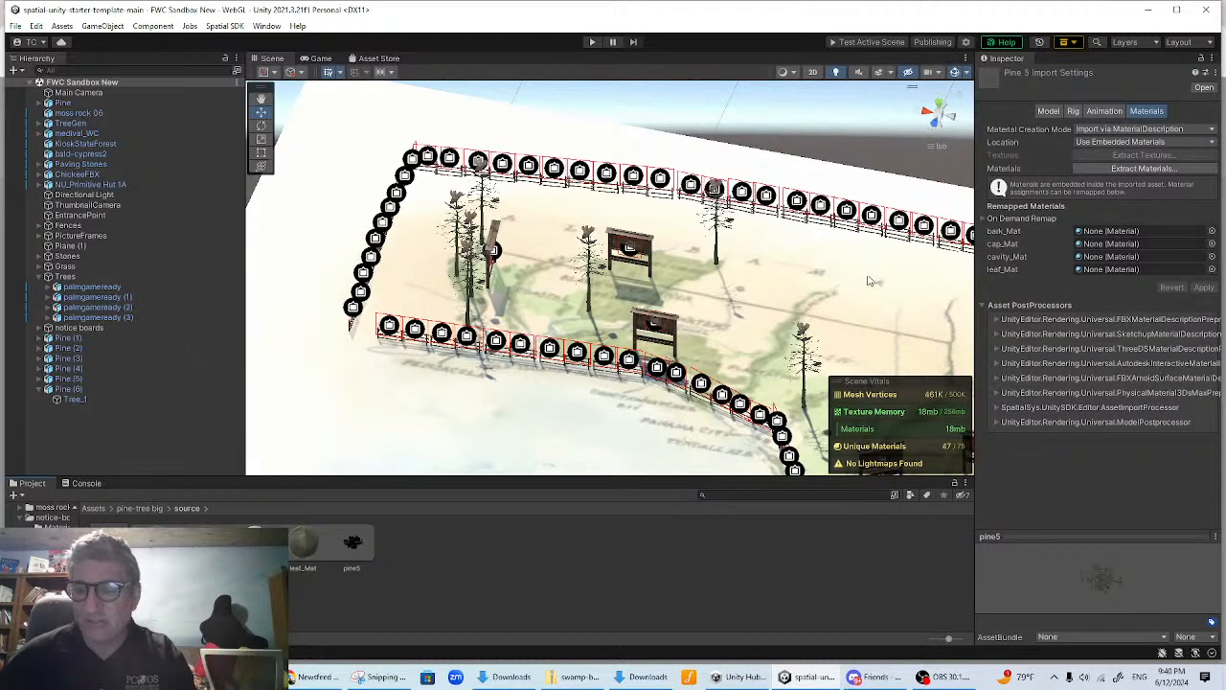
{"action": "left_click", "coordinate": [1135, 169]}
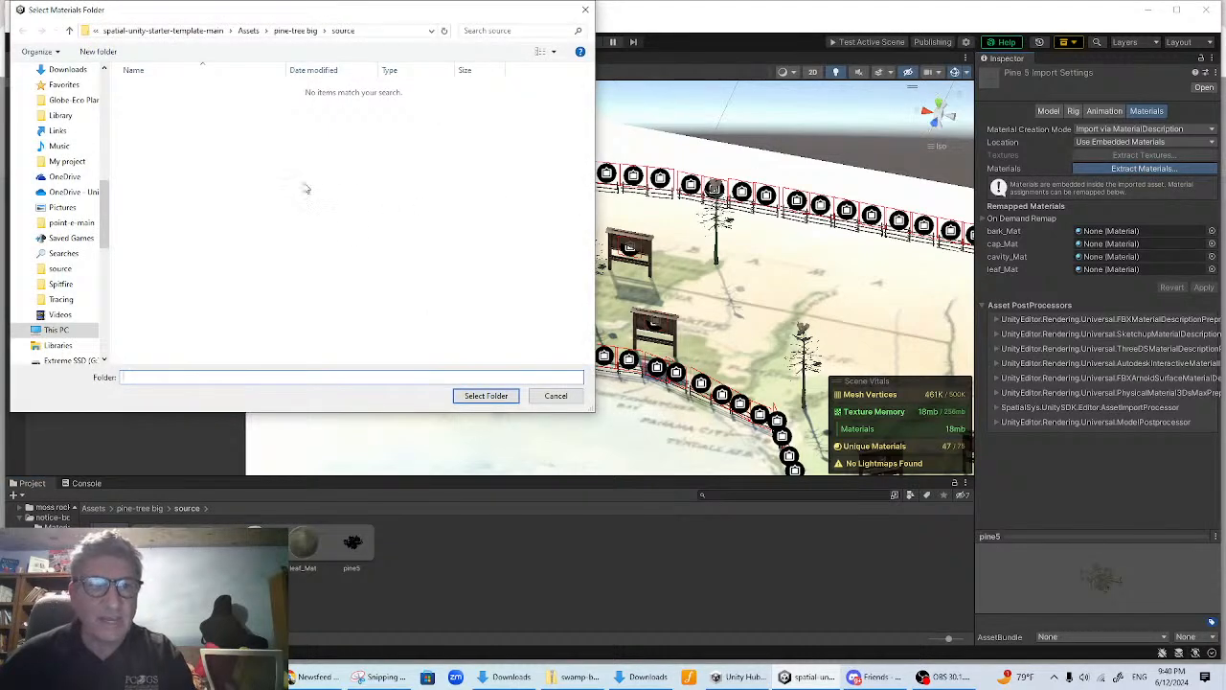
{"action": "left_click", "coordinate": [485, 396]}
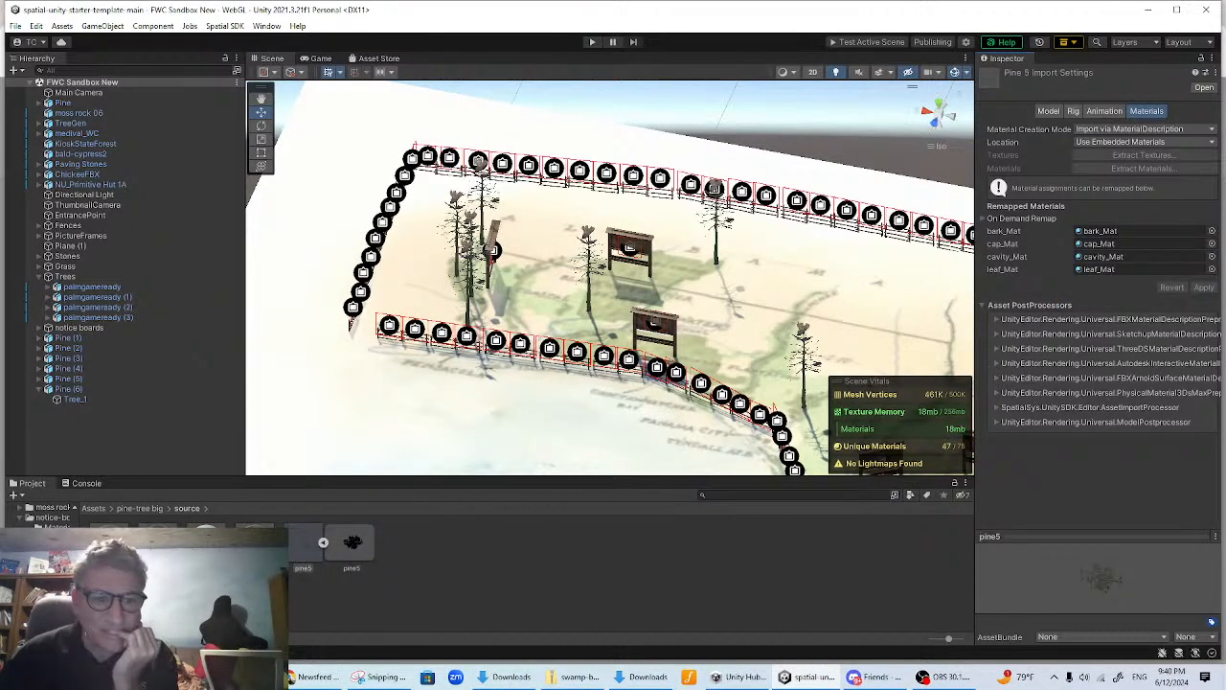
- Examine the extracted cavity_Mat material and the contents and material remapping of the pine5 model
{"action": "double_click", "coordinate": [1100, 257]}
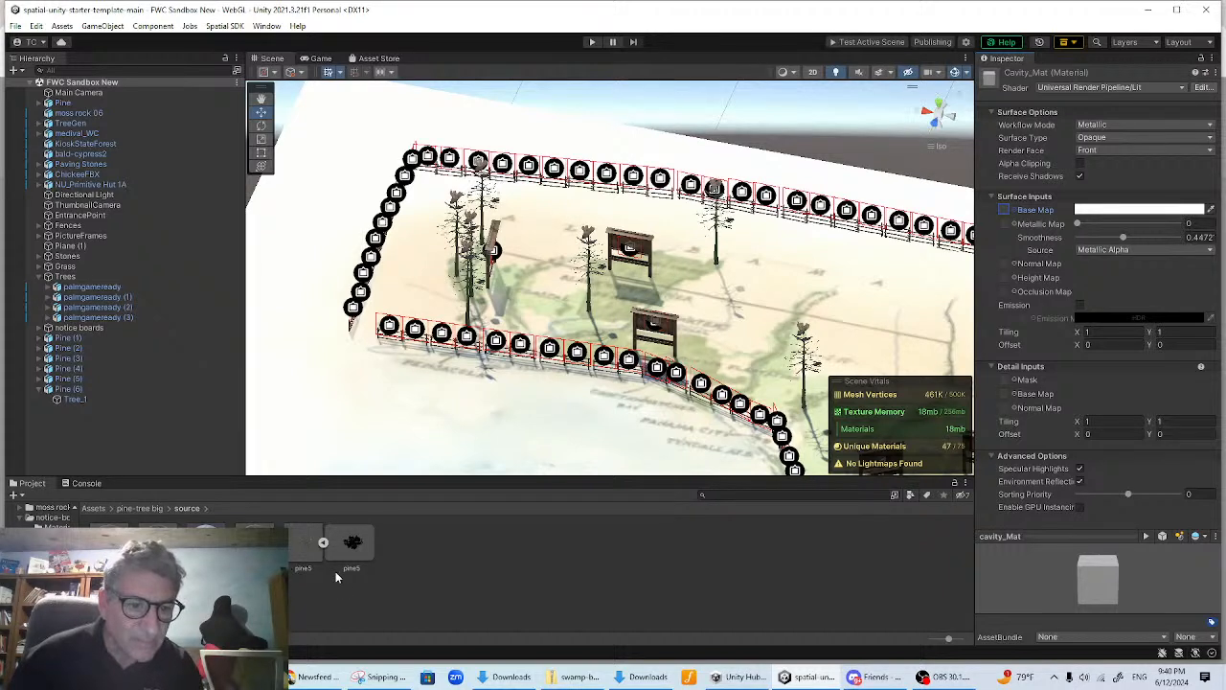
{"action": "left_click", "coordinate": [324, 544]}
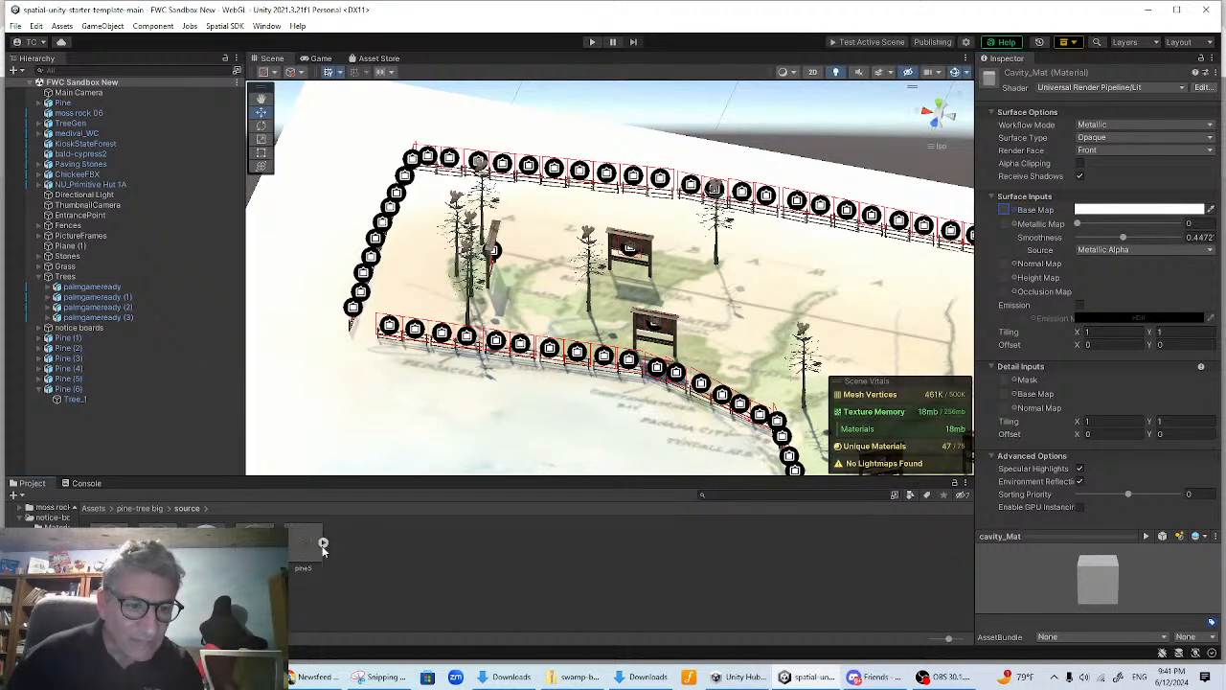
{"action": "left_click", "coordinate": [324, 544]}
{"action": "left_click", "coordinate": [310, 544]}
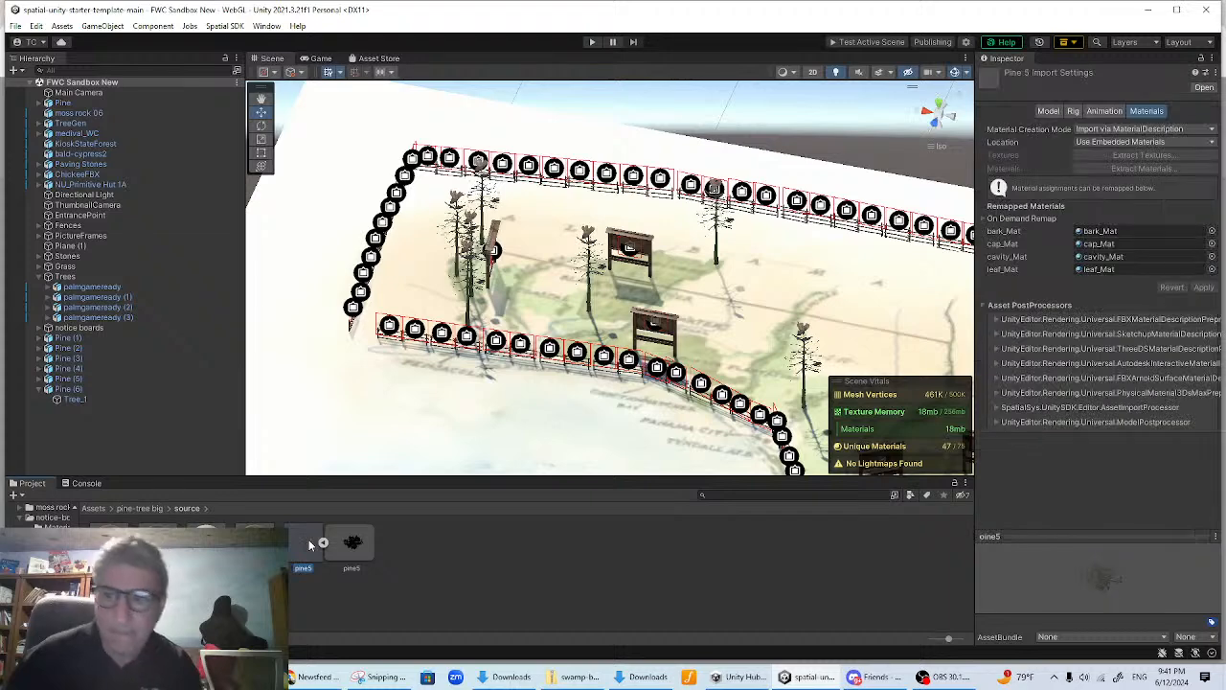
{"action": "left_click", "coordinate": [206, 544]}
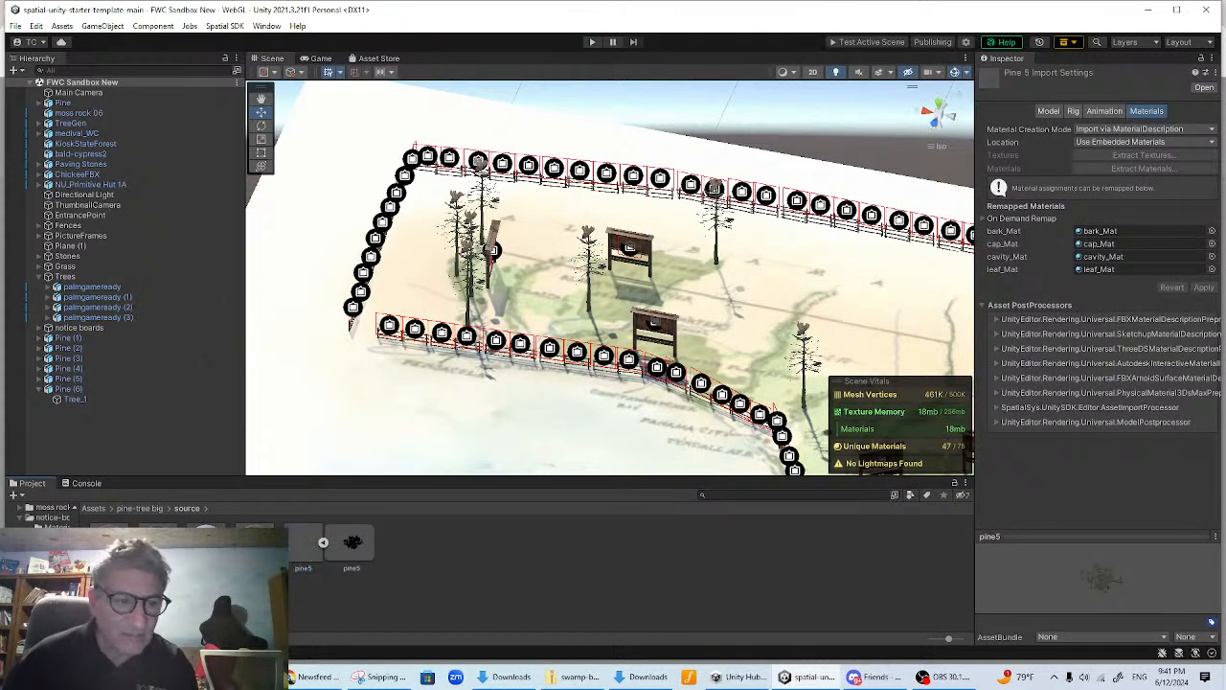
- Open the textures folder of pine-tree big and examine its bark, cap and leaf textures
{"action": "left_click", "coordinate": [127, 509]}
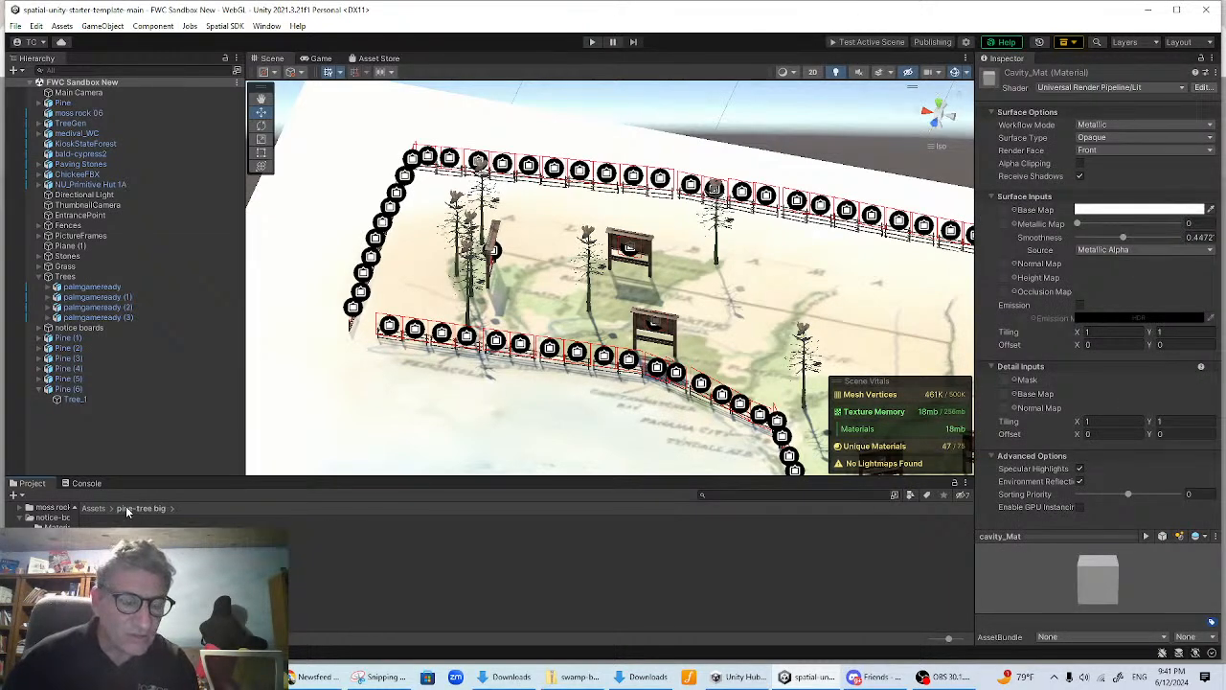
{"action": "double_click", "coordinate": [157, 544]}
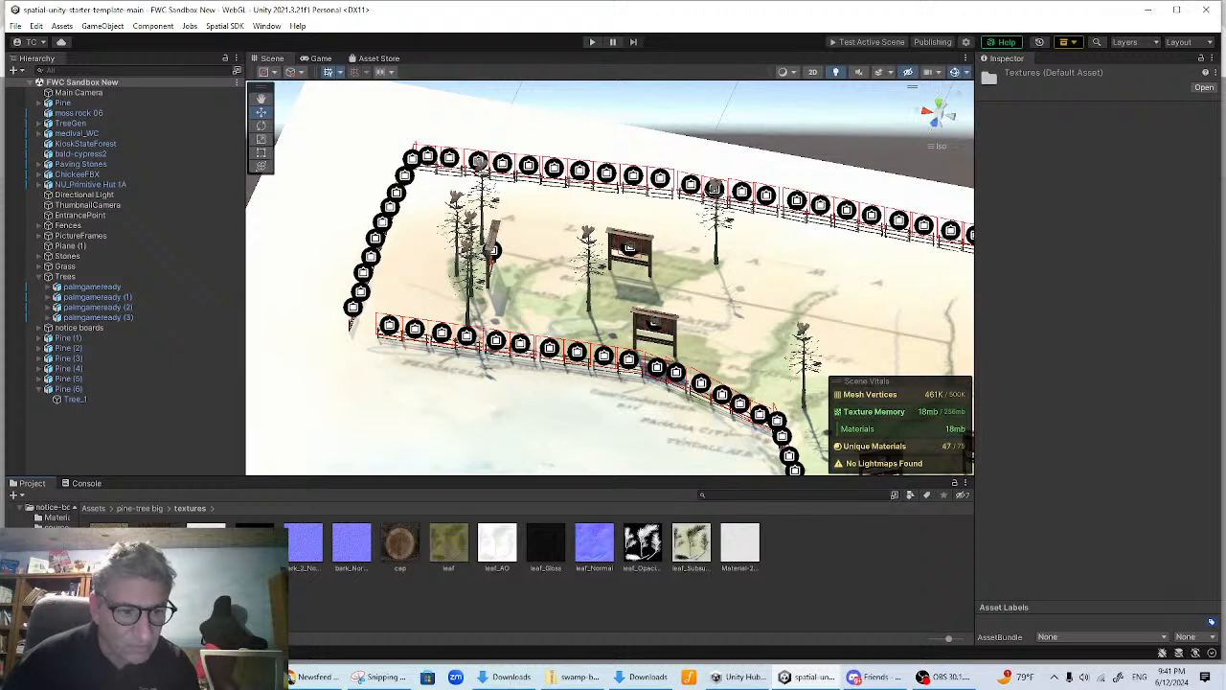
{"action": "left_click", "coordinate": [255, 544]}
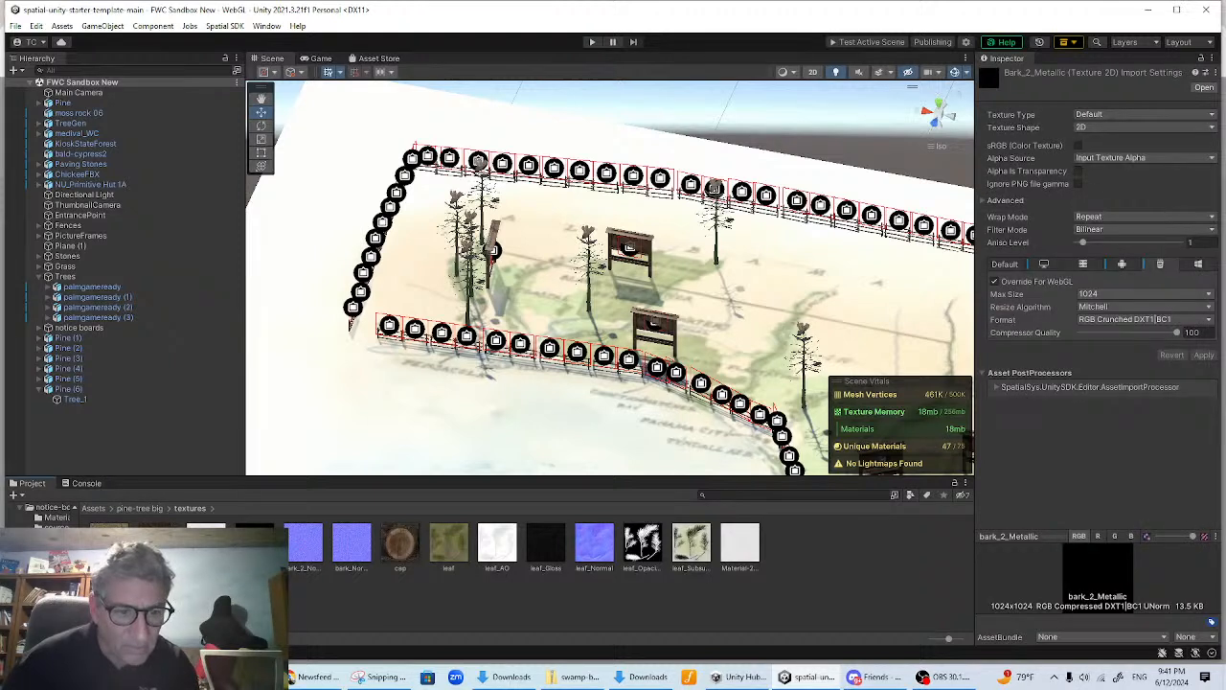
{"action": "left_click", "coordinate": [401, 544]}
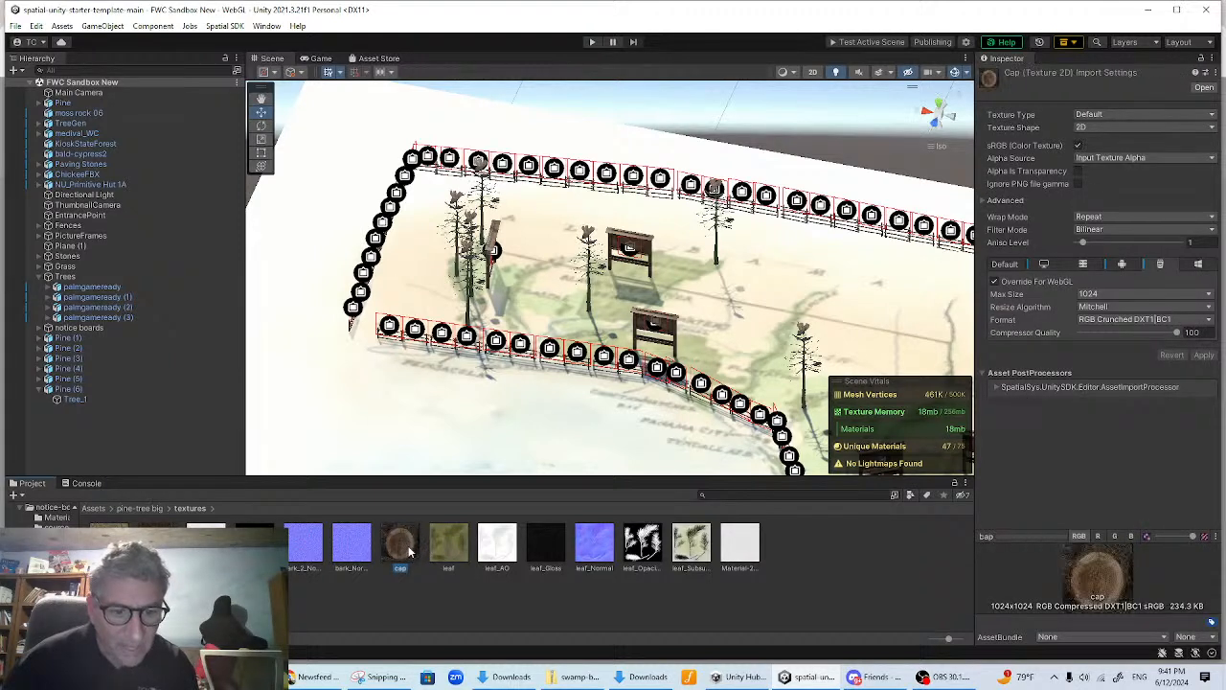
{"action": "left_click", "coordinate": [544, 545]}
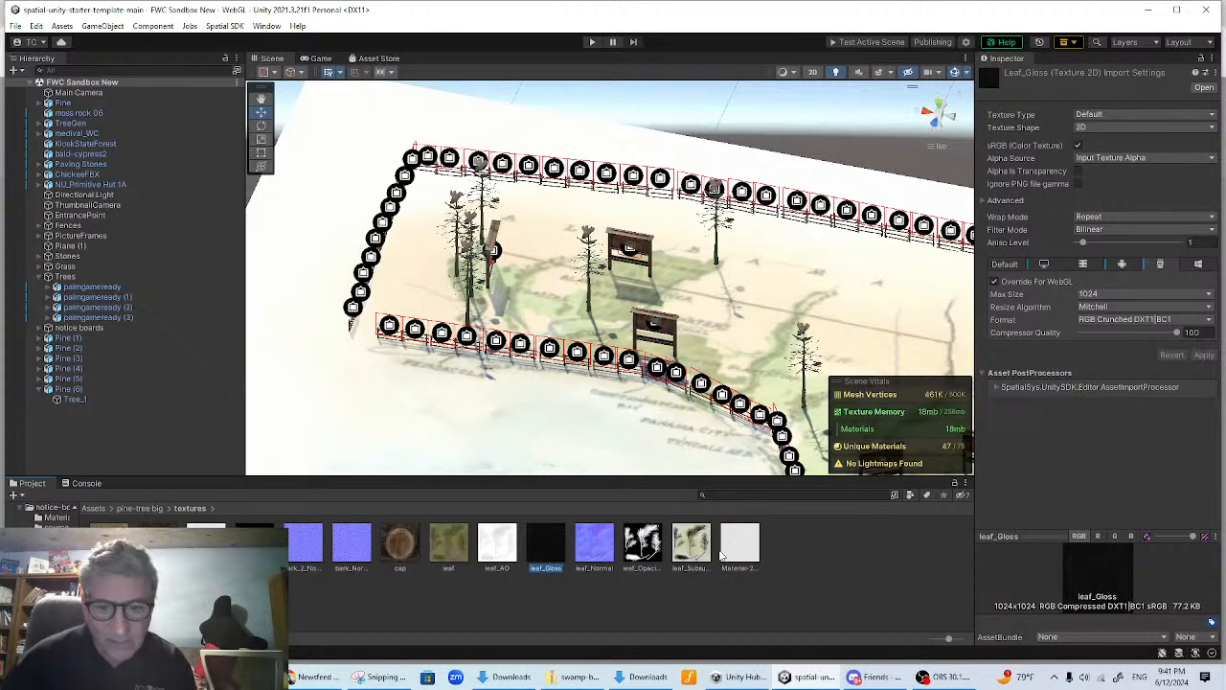
{"action": "left_click", "coordinate": [691, 544]}
{"action": "left_click", "coordinate": [754, 553]}
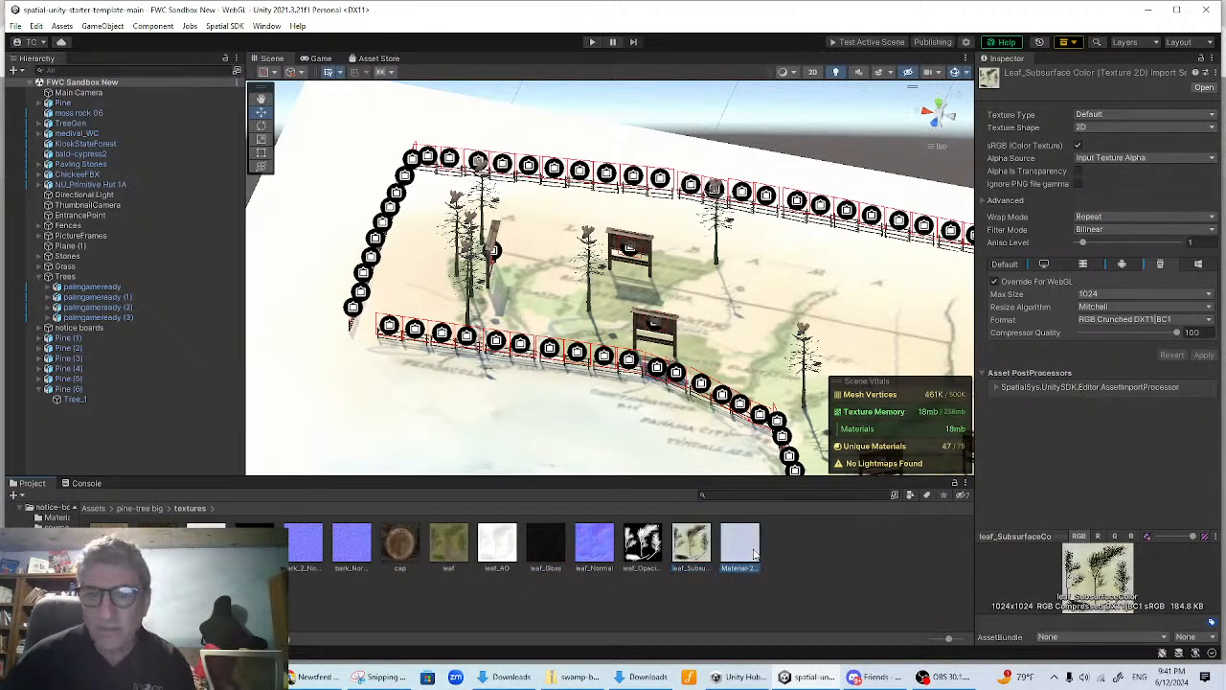
{"action": "left_click", "coordinate": [775, 613]}
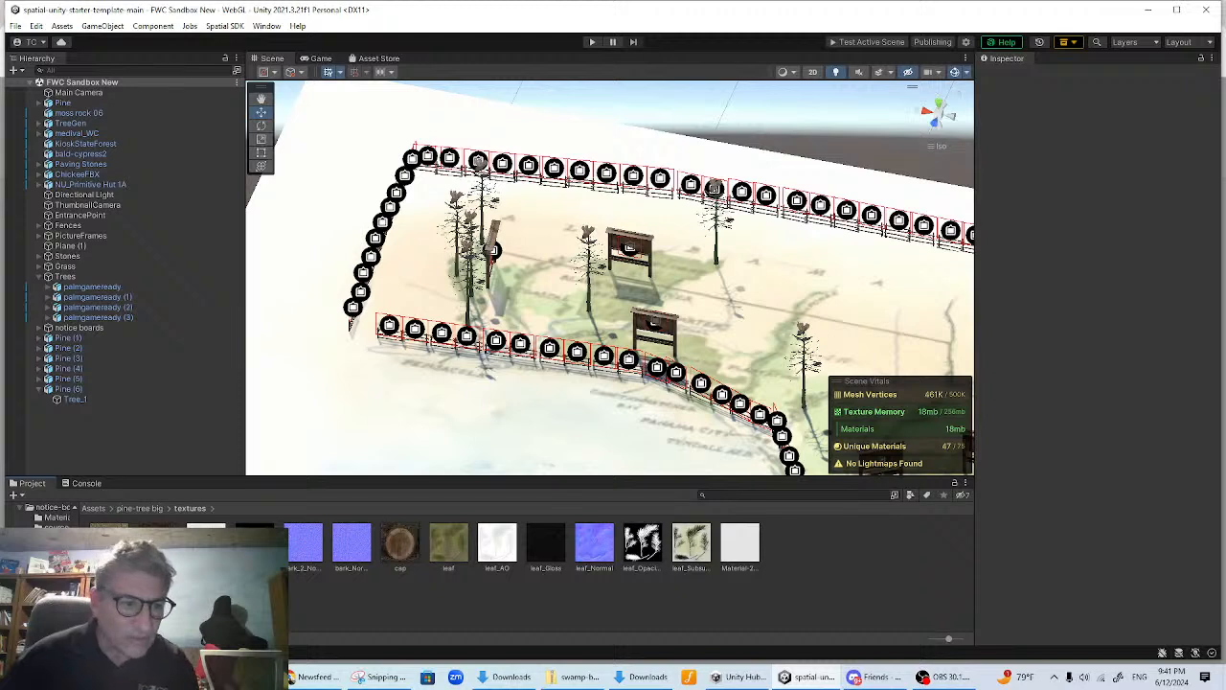
- Return to the pine-tree big source folder and view the base map colour of cavity_Mat
{"action": "left_click", "coordinate": [126, 511]}
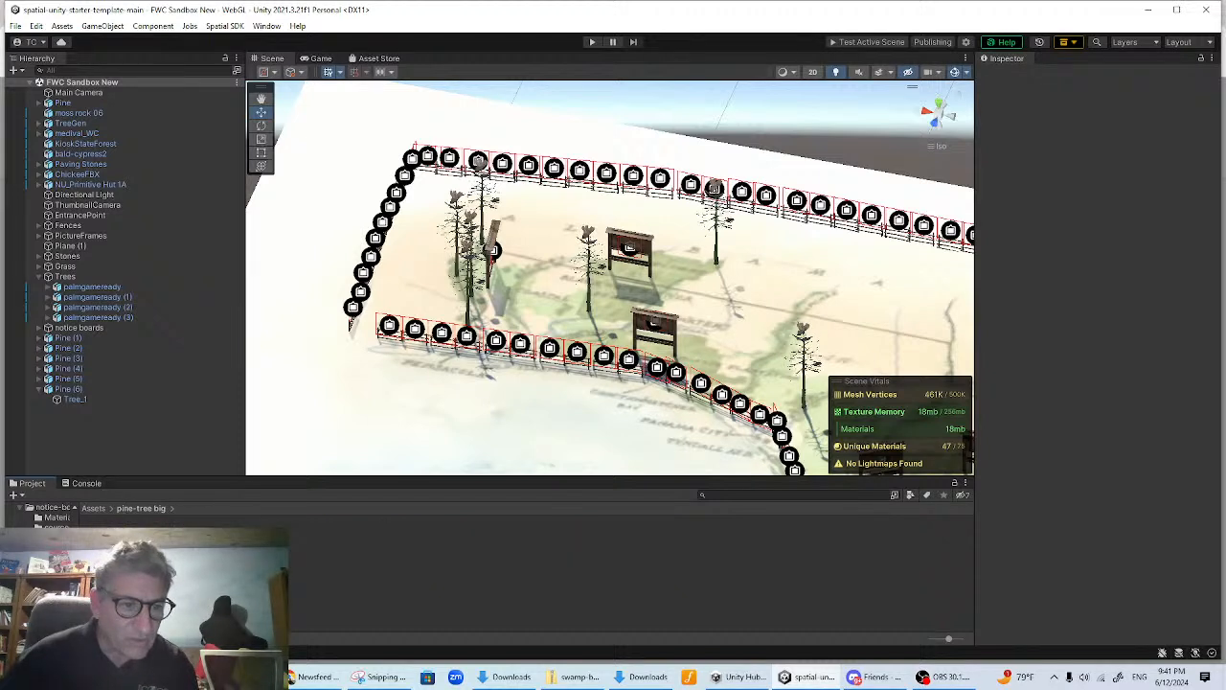
{"action": "double_click", "coordinate": [110, 544]}
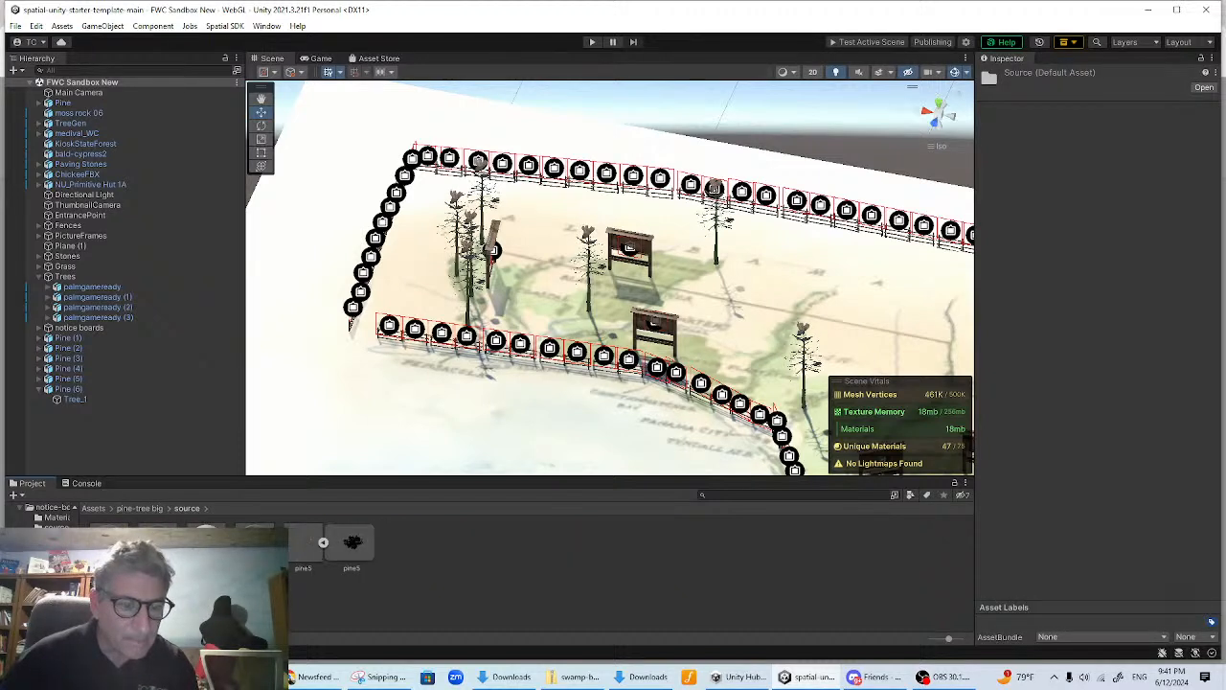
{"action": "left_click", "coordinate": [206, 543]}
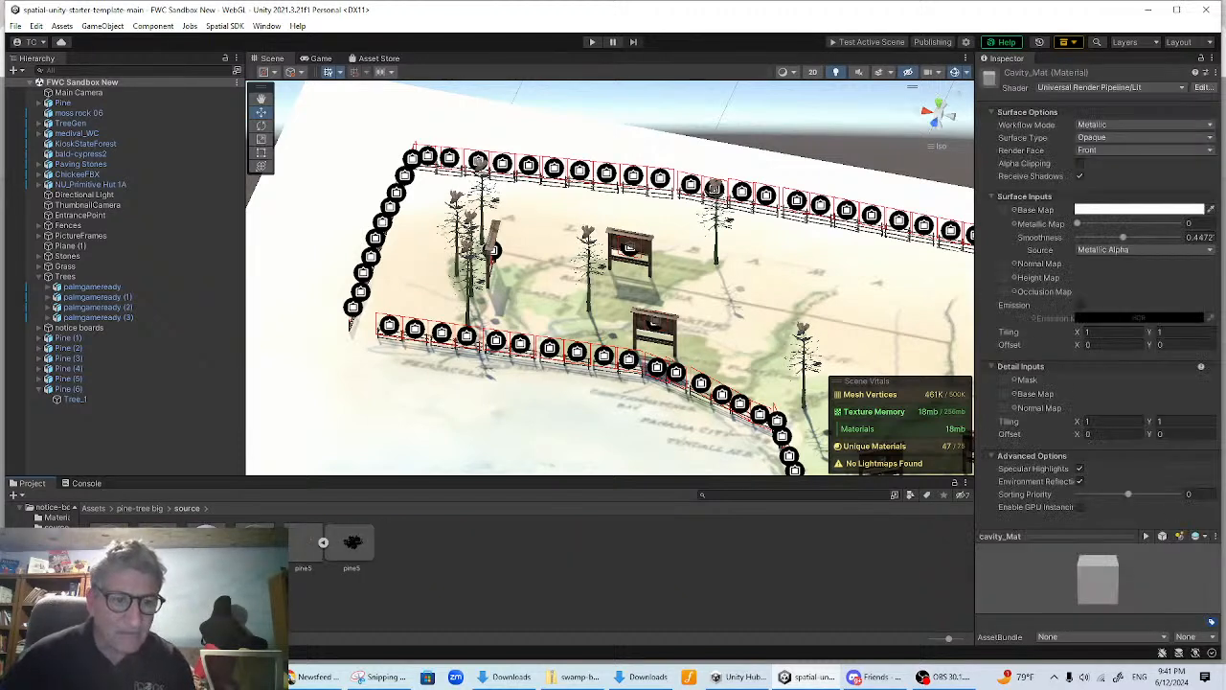
{"action": "left_click", "coordinate": [1140, 209]}
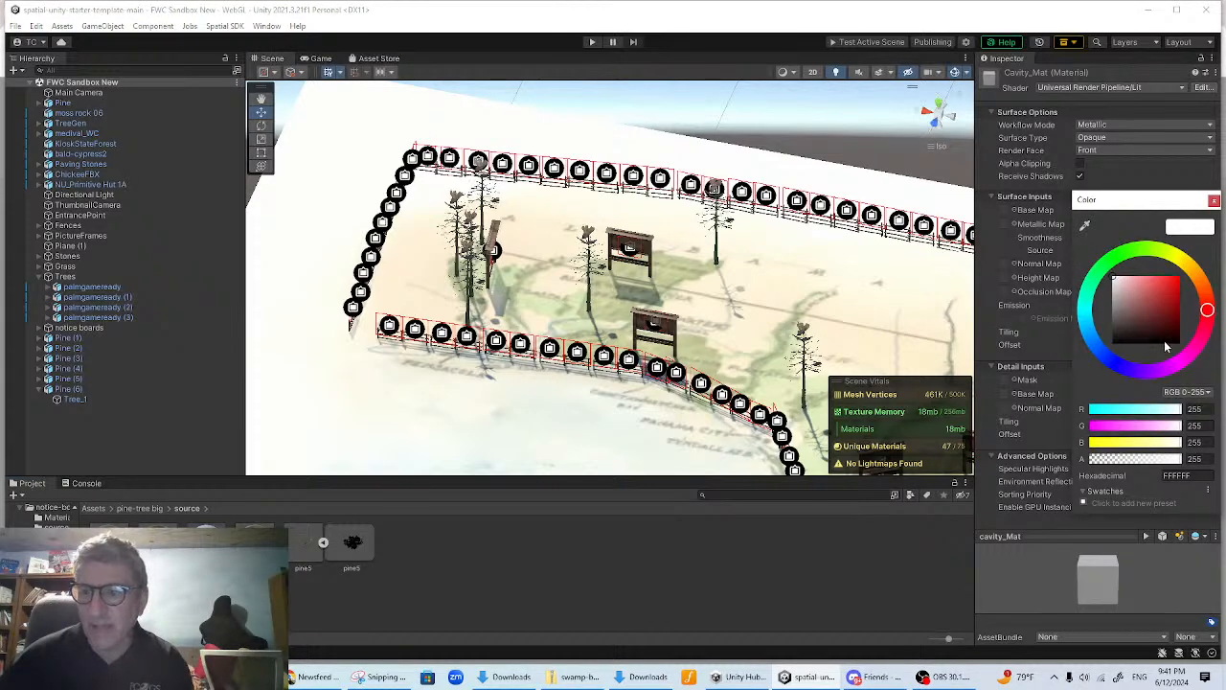
{"action": "left_click", "coordinate": [507, 565]}
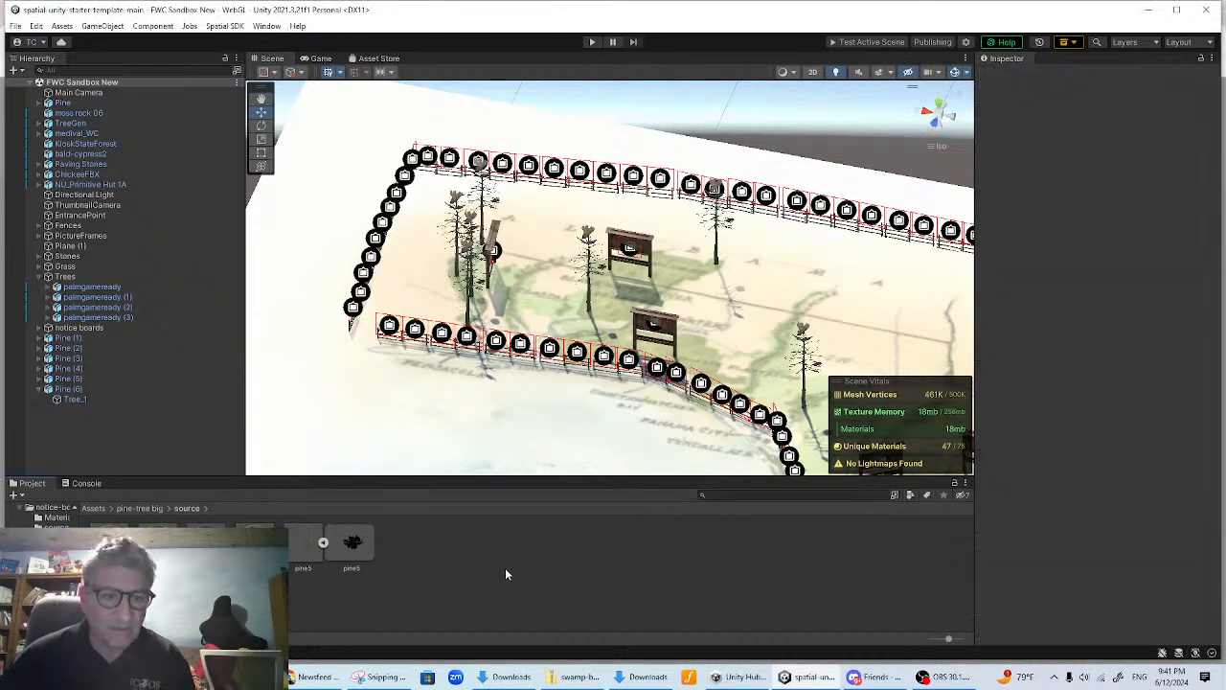
- Place the pine5 model in the scene at about X 20.5, Y 3.3, Z -34.9
{"action": "left_click_drag", "start_coordinate": [289, 554], "coordinate": [815, 382]}
{"action": "scroll", "coordinate": [776, 384], "scroll_direction": "down", "scroll_amount": 4}
{"action": "middle_click_drag", "start_coordinate": [613, 411], "coordinate": [449, 392]}
{"action": "left_click_drag", "start_coordinate": [448, 393], "coordinate": [576, 206], "text": "alt"}
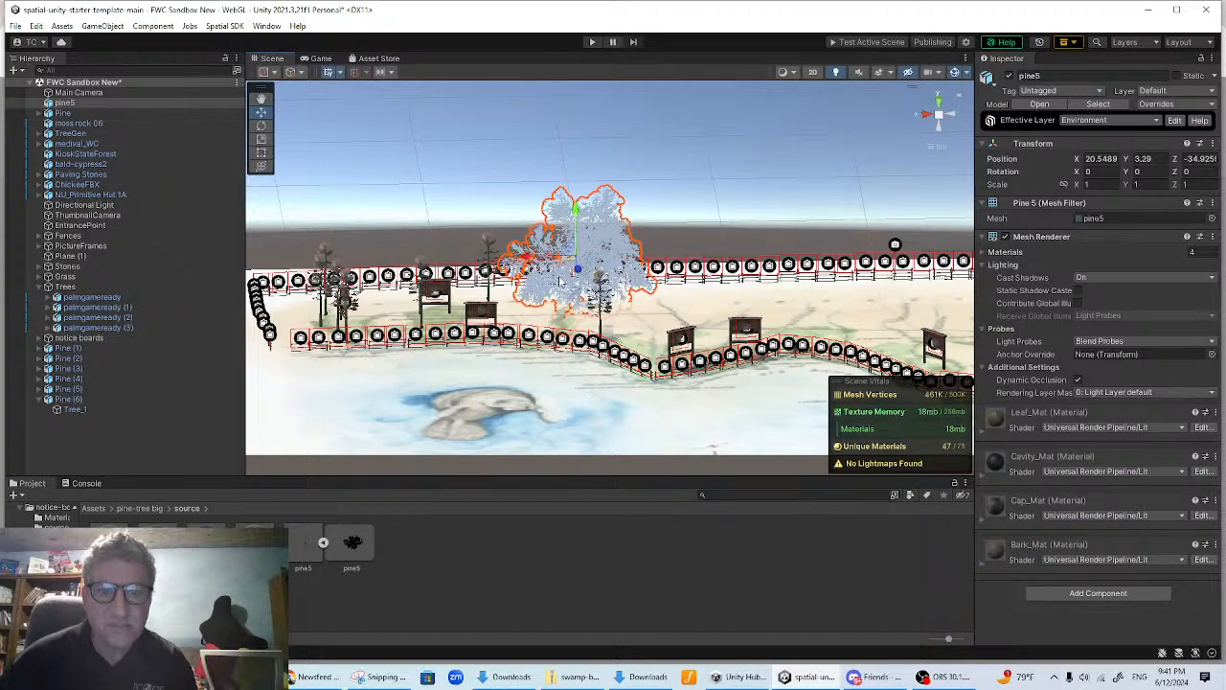
- Move the pine5 tree among the notice boards to about X 16.84, Y 2.88, Z -31.16
{"action": "left_click_drag", "start_coordinate": [529, 258], "coordinate": [751, 257]}
{"action": "left_click_drag", "start_coordinate": [772, 304], "coordinate": [656, 375], "text": "alt"}
{"action": "middle_click_drag", "start_coordinate": [656, 375], "coordinate": [702, 380]}
{"action": "left_click_drag", "start_coordinate": [843, 278], "coordinate": [628, 272]}
{"action": "left_click_drag", "start_coordinate": [618, 228], "coordinate": [675, 246]}
{"action": "right_click_drag", "start_coordinate": [733, 350], "coordinate": [865, 269]}
{"action": "left_click_drag", "start_coordinate": [676, 232], "coordinate": [677, 240]}
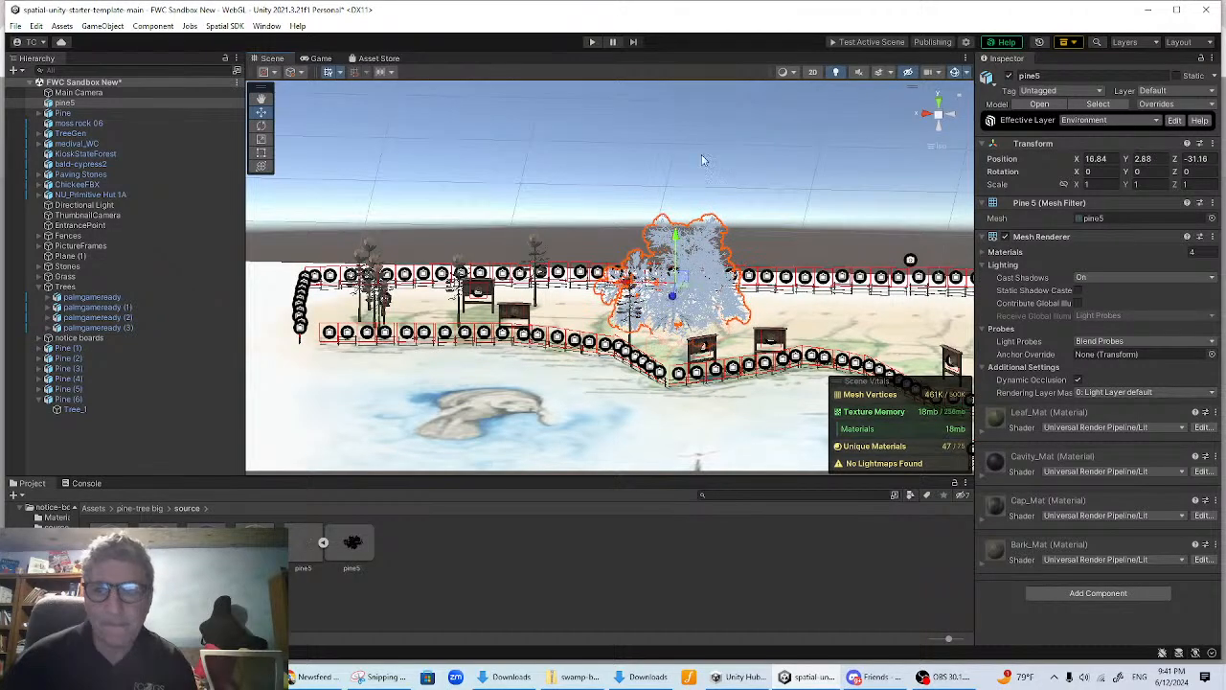
- Examine the placed pine5 tree's branches, roots and untextured materials up close and from several angles
{"action": "left_click", "coordinate": [683, 136]}
{"action": "scroll", "coordinate": [683, 136], "scroll_direction": "up", "scroll_amount": 5}
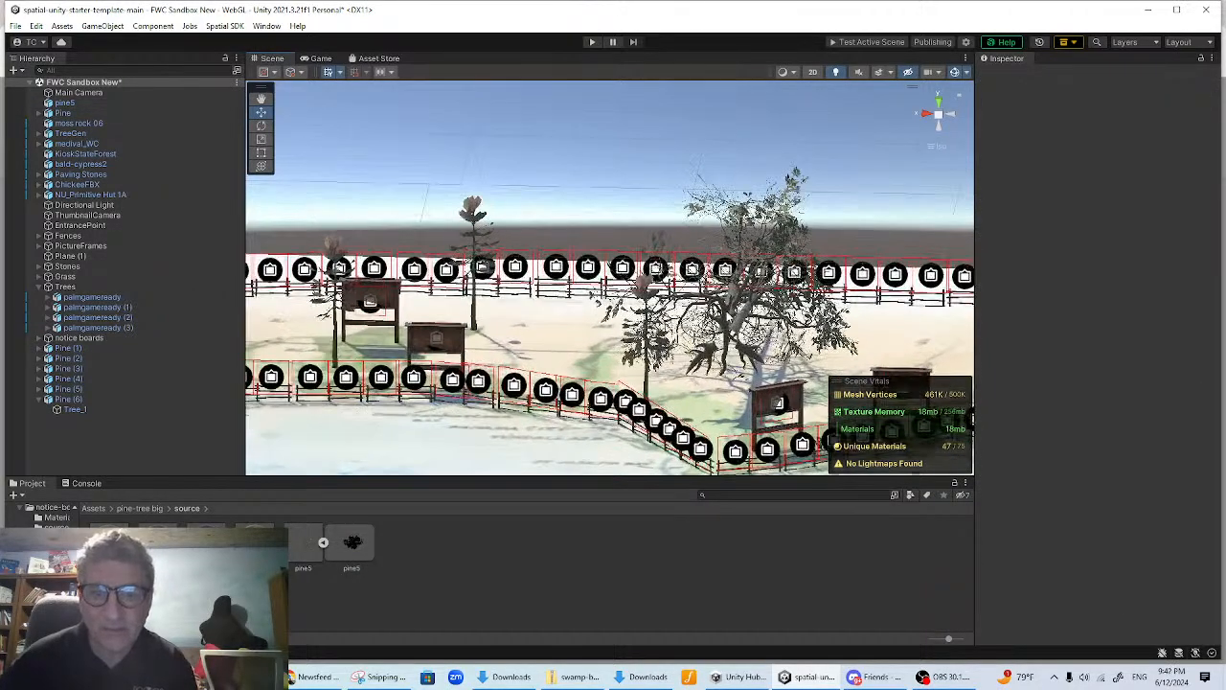
{"action": "scroll", "coordinate": [683, 136], "scroll_direction": "up", "scroll_amount": 4}
{"action": "right_click_drag", "start_coordinate": [683, 136], "coordinate": [805, 233]}
{"action": "left_click_drag", "start_coordinate": [649, 226], "coordinate": [542, 239], "text": "alt"}
{"action": "scroll", "coordinate": [565, 255], "scroll_direction": "down", "scroll_amount": 4}
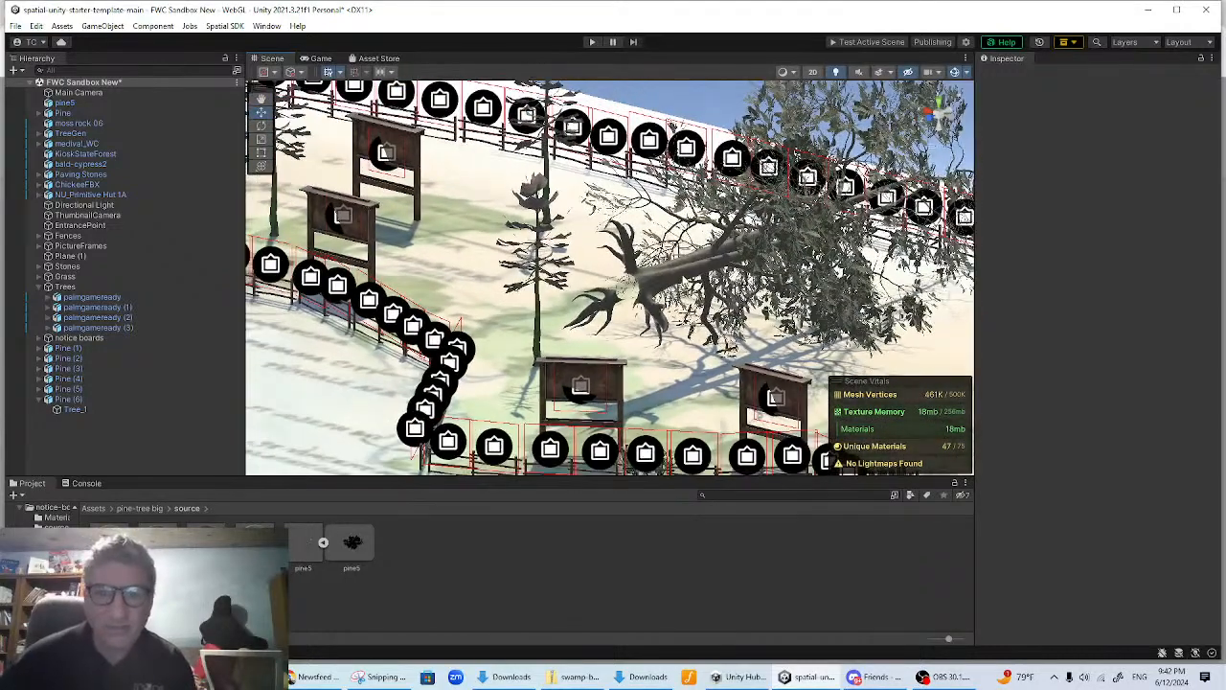
{"action": "left_click", "coordinate": [685, 278]}
{"action": "left_click_drag", "start_coordinate": [735, 223], "coordinate": [843, 287], "text": "alt"}
{"action": "middle_click_drag", "start_coordinate": [747, 287], "coordinate": [749, 316]}
{"action": "scroll", "coordinate": [749, 316], "scroll_direction": "down", "scroll_amount": 6}
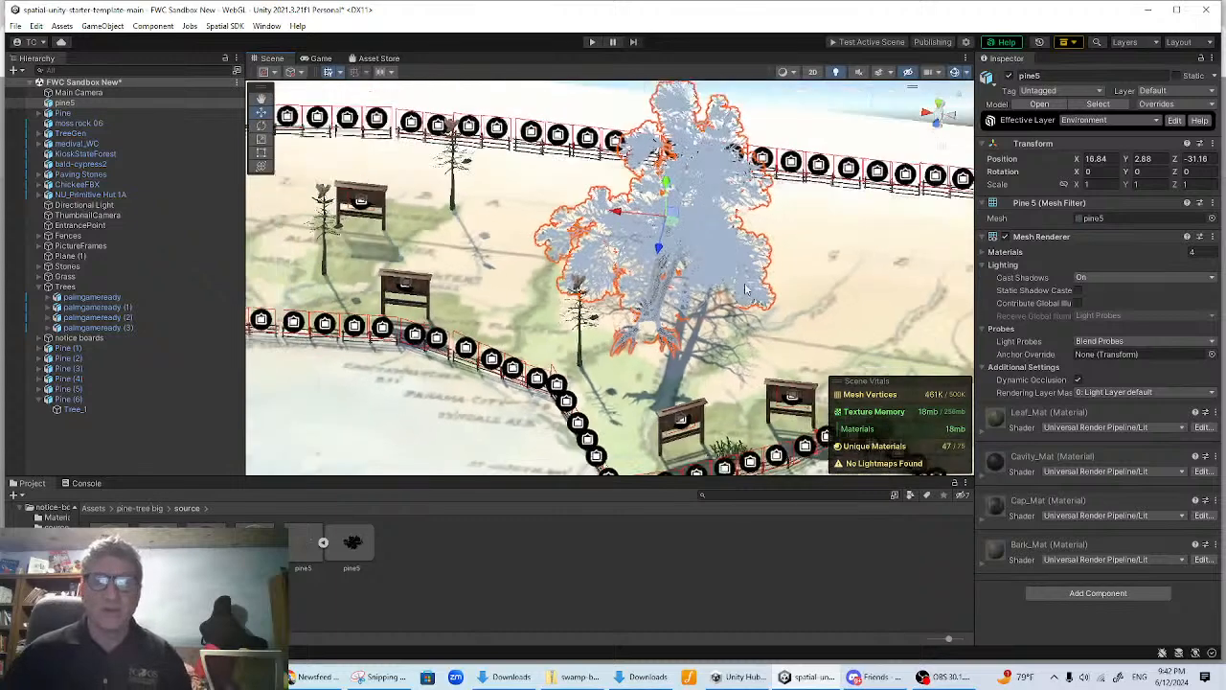
- Rotate the pine5 tree to 90 degrees about the X axis
{"action": "left_click", "coordinate": [261, 128]}
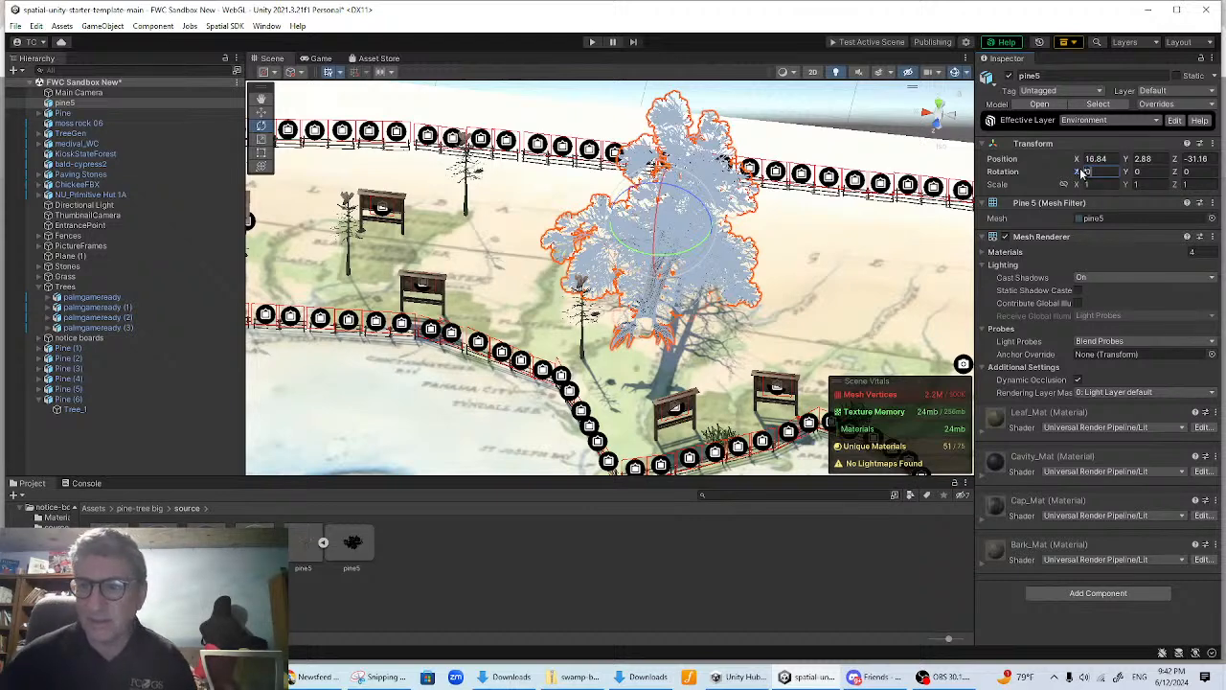
{"action": "mouse_move", "coordinate": [1084, 172]}
{"action": "left_mouse_down"}
{"action": "mouse_move", "coordinate": [1045, 169]}
{"action": "mouse_move", "coordinate": [1085, 183]}
{"action": "left_mouse_up"}
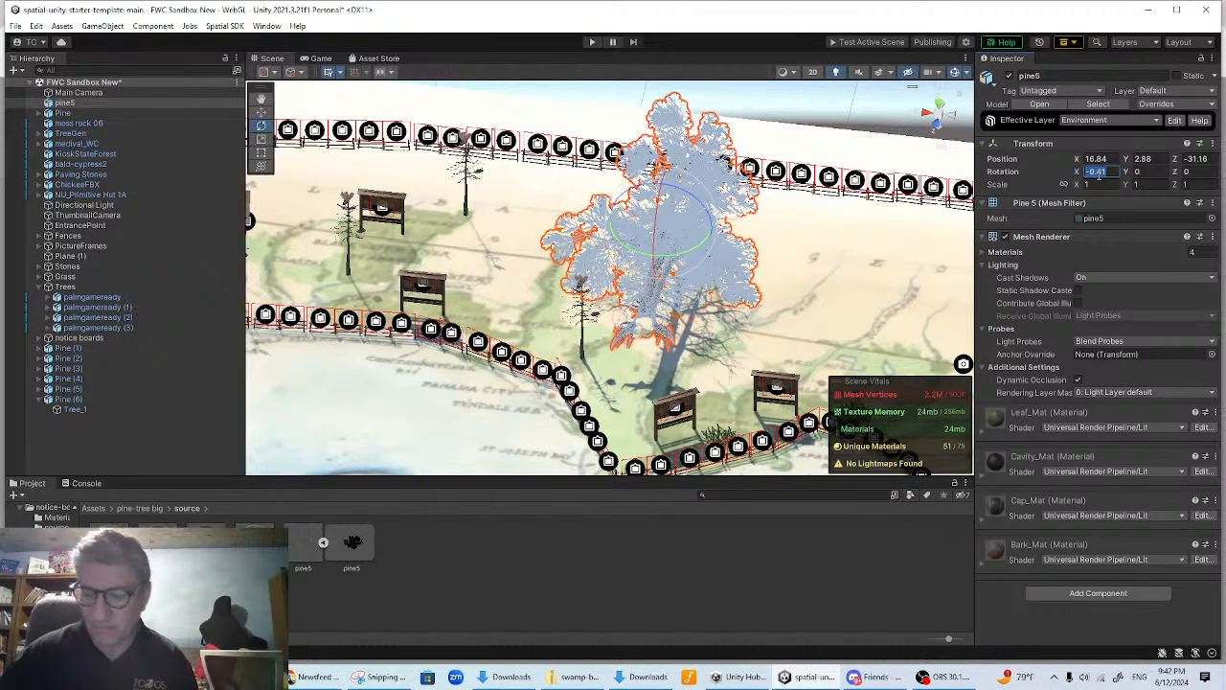
{"action": "type", "text": "90"}
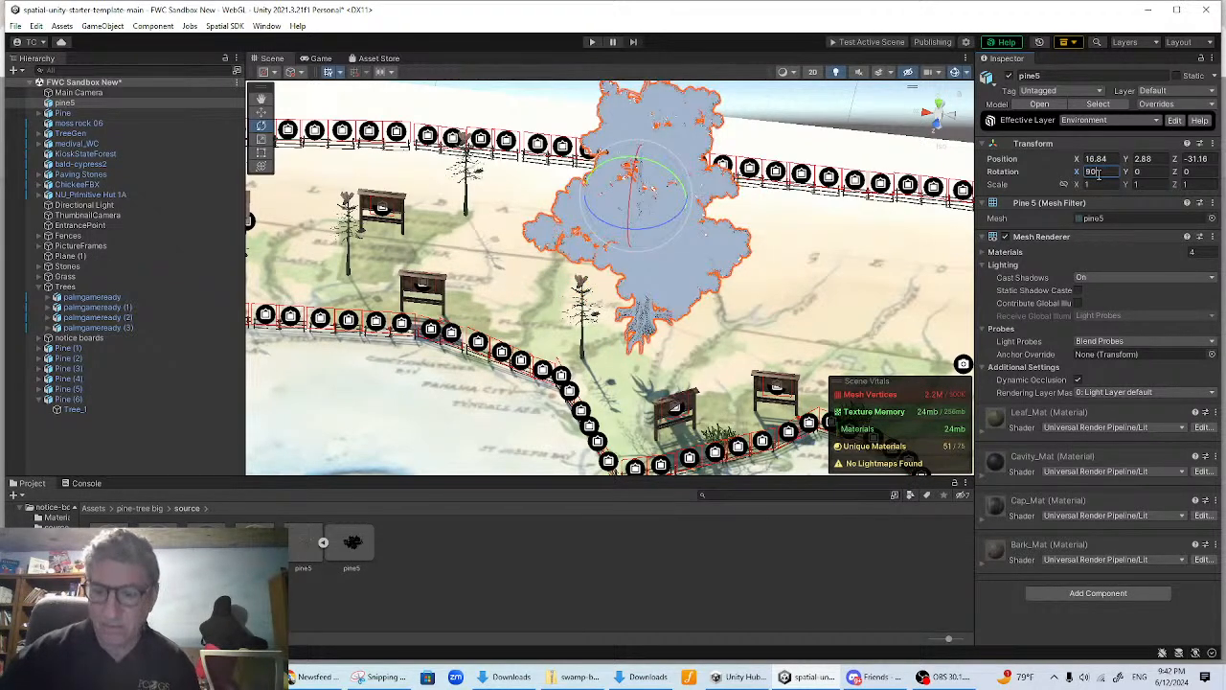
{"action": "left_click", "coordinate": [710, 304]}
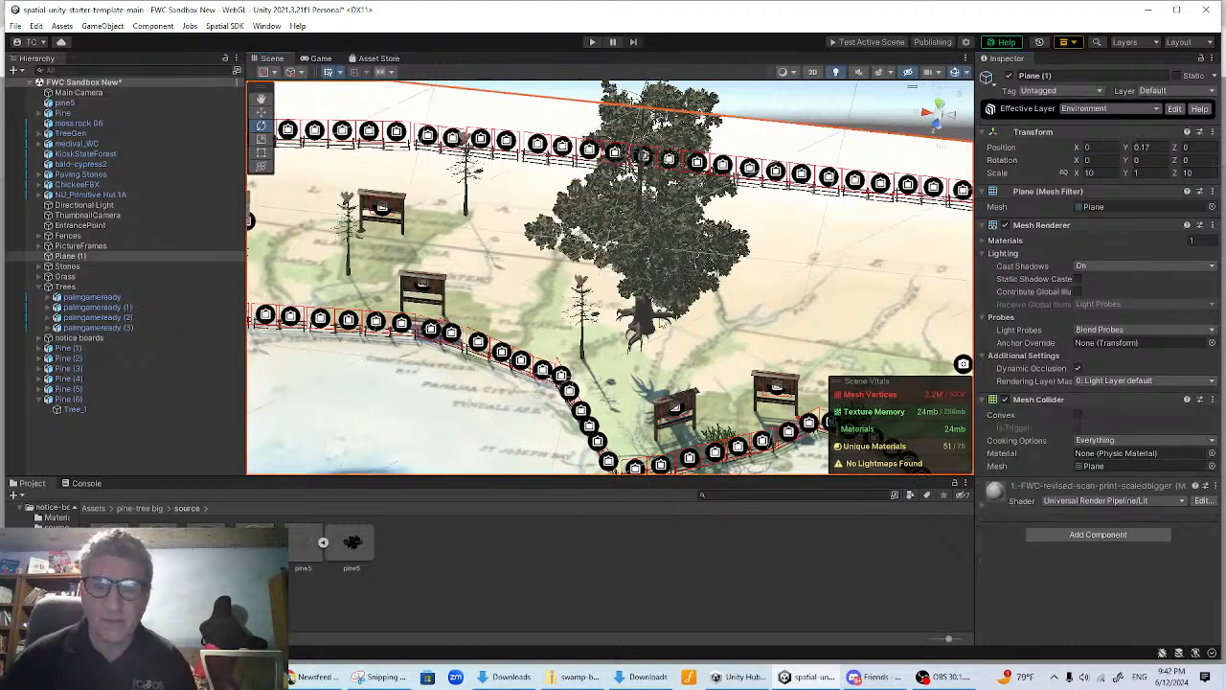
- Move the pine5 tree down to ground level near the back fence, at about X 13.13, Y -0.37, Z -41.4
{"action": "middle_click_drag", "start_coordinate": [756, 323], "coordinate": [779, 346]}
{"action": "left_click_drag", "start_coordinate": [779, 346], "coordinate": [771, 185], "text": "alt"}
{"action": "left_click", "coordinate": [686, 190]}
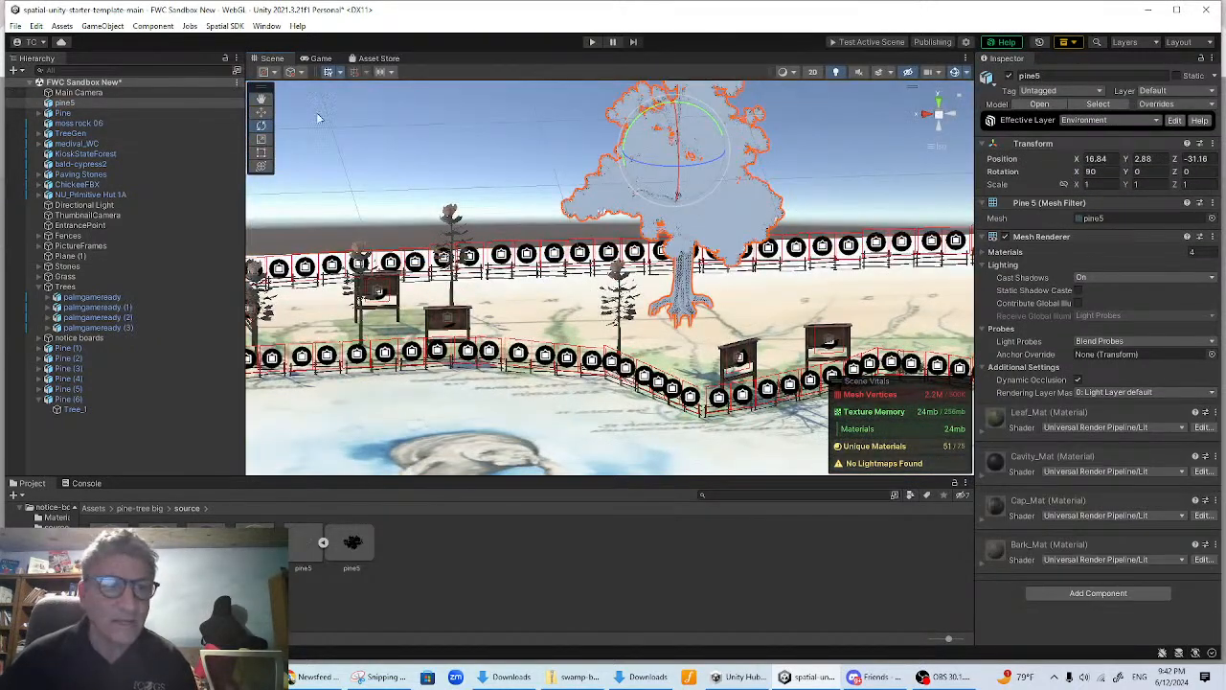
{"action": "left_click", "coordinate": [262, 112]}
{"action": "left_click_drag", "start_coordinate": [675, 201], "coordinate": [653, 189]}
{"action": "left_click_drag", "start_coordinate": [602, 153], "coordinate": [679, 149]}
{"action": "middle_click_drag", "start_coordinate": [733, 246], "coordinate": [629, 252]}
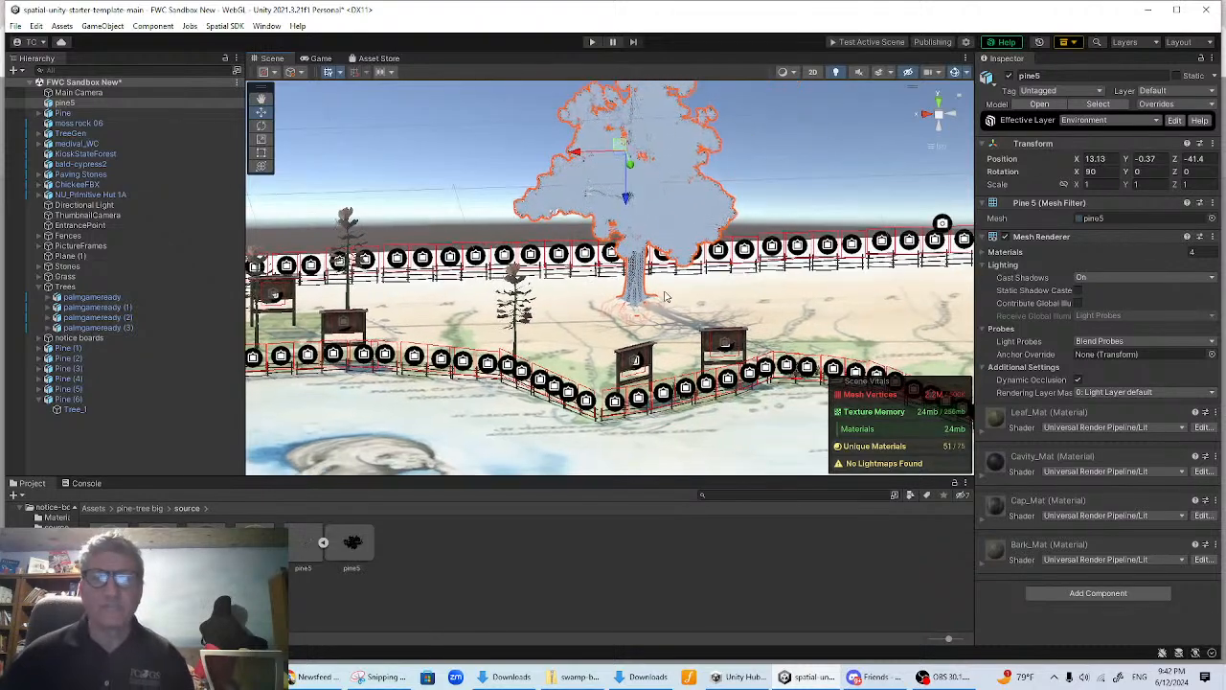
- Shift the pine5 tree slightly away from the back fence to about Z -39.44
{"action": "left_click", "coordinate": [657, 293]}
{"action": "middle_click_drag", "start_coordinate": [657, 293], "coordinate": [483, 333]}
{"action": "right_click_drag", "start_coordinate": [483, 334], "coordinate": [364, 398]}
{"action": "middle_click_drag", "start_coordinate": [537, 368], "coordinate": [540, 342]}
{"action": "right_click_drag", "start_coordinate": [774, 247], "coordinate": [570, 219]}
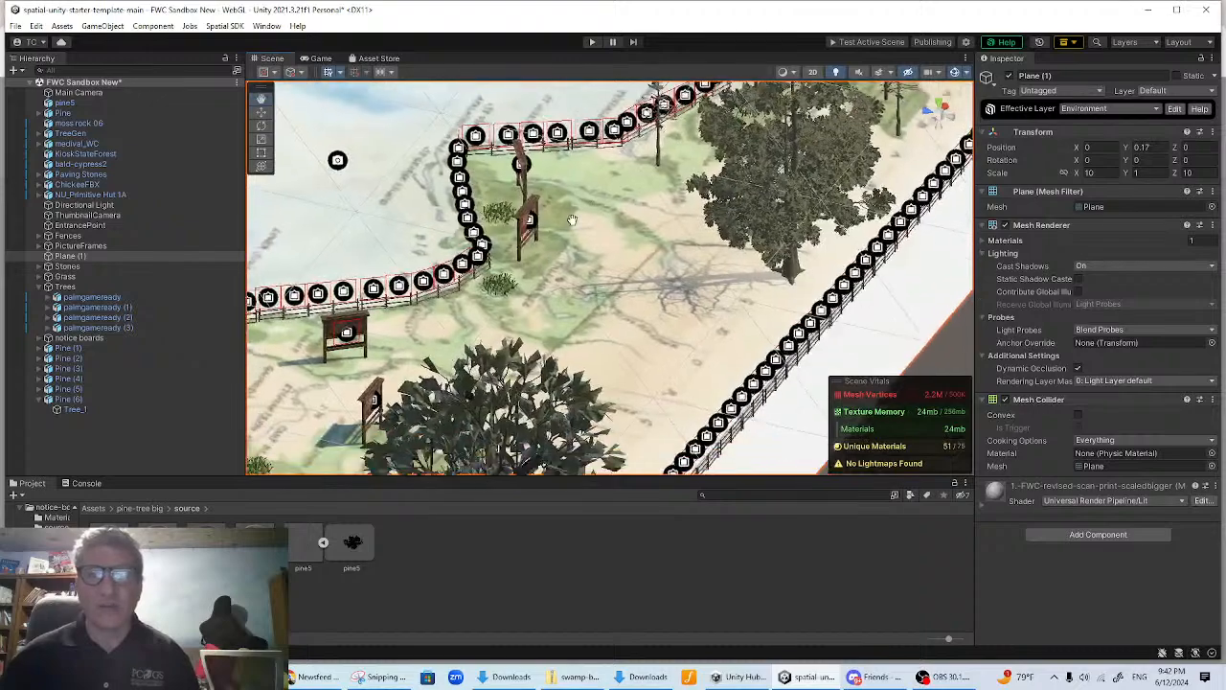
{"action": "left_click", "coordinate": [781, 168]}
{"action": "left_click_drag", "start_coordinate": [752, 132], "coordinate": [715, 123]}
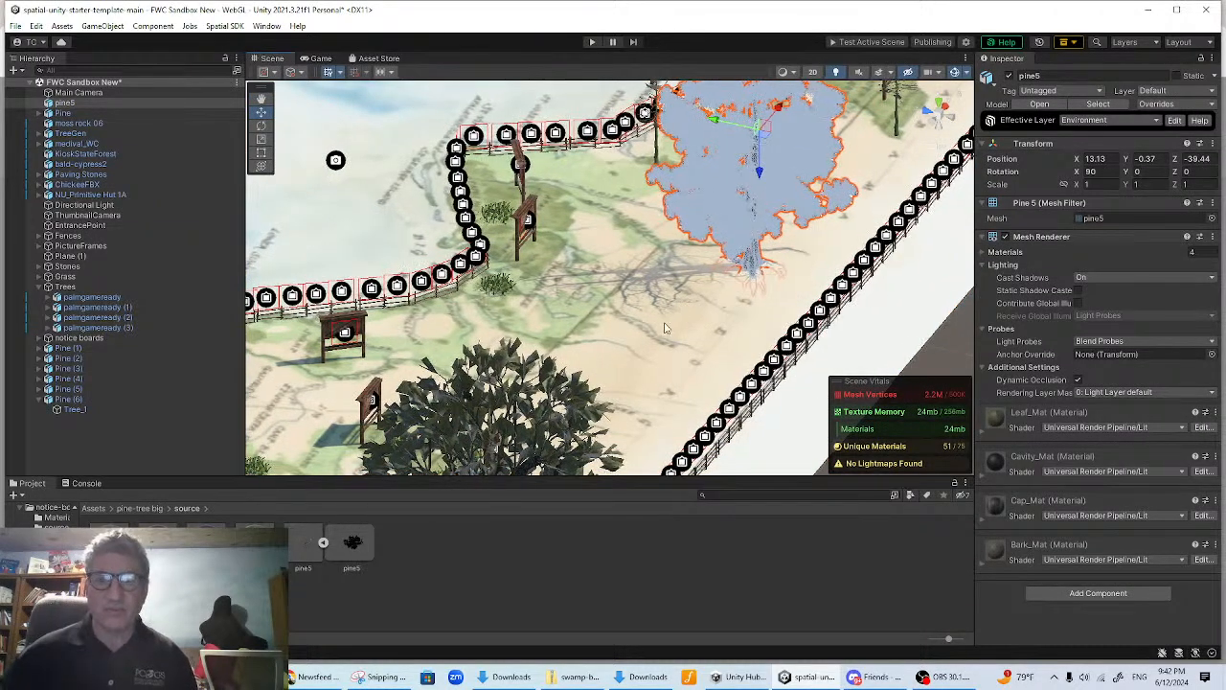
- Save the FWC Sandbox New scene and launch a test of the active scene in Spatial
{"action": "left_click", "coordinate": [670, 323]}
{"action": "left_click_drag", "start_coordinate": [670, 322], "coordinate": [582, 199], "text": "alt"}
{"action": "left_click_drag", "start_coordinate": [611, 281], "coordinate": [720, 249], "text": "alt"}
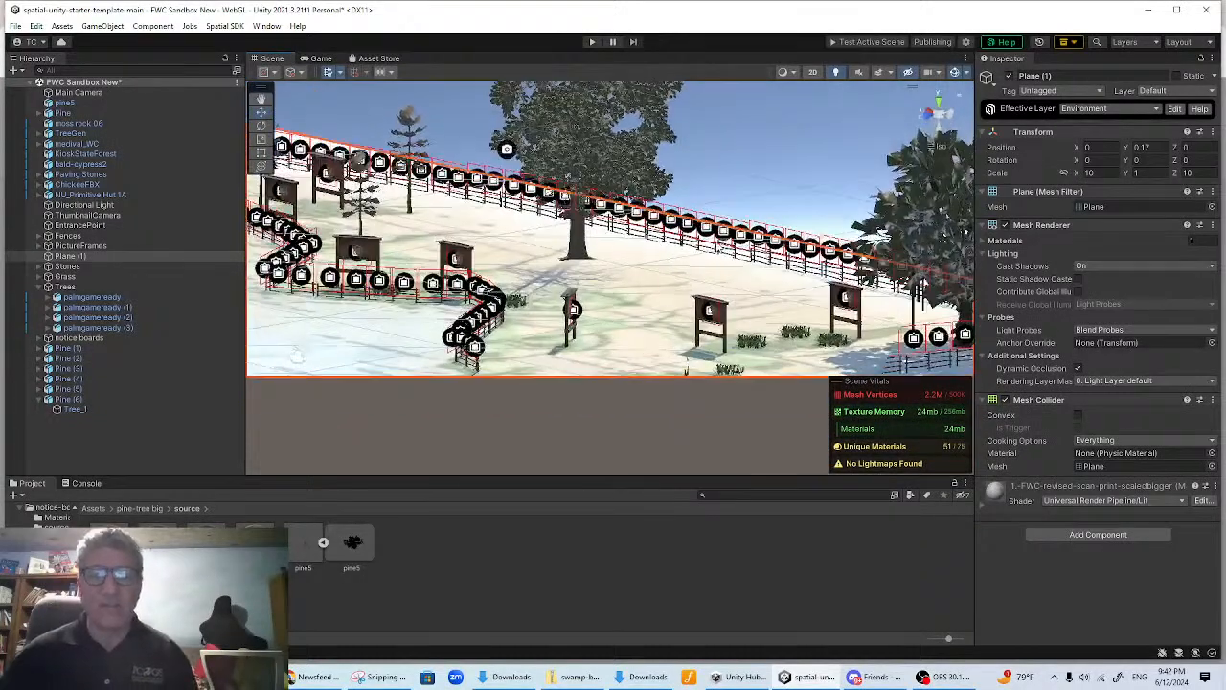
{"action": "scroll", "coordinate": [721, 249], "scroll_direction": "down", "scroll_amount": 15}
{"action": "left_click_drag", "start_coordinate": [631, 239], "coordinate": [469, 402], "text": "alt"}
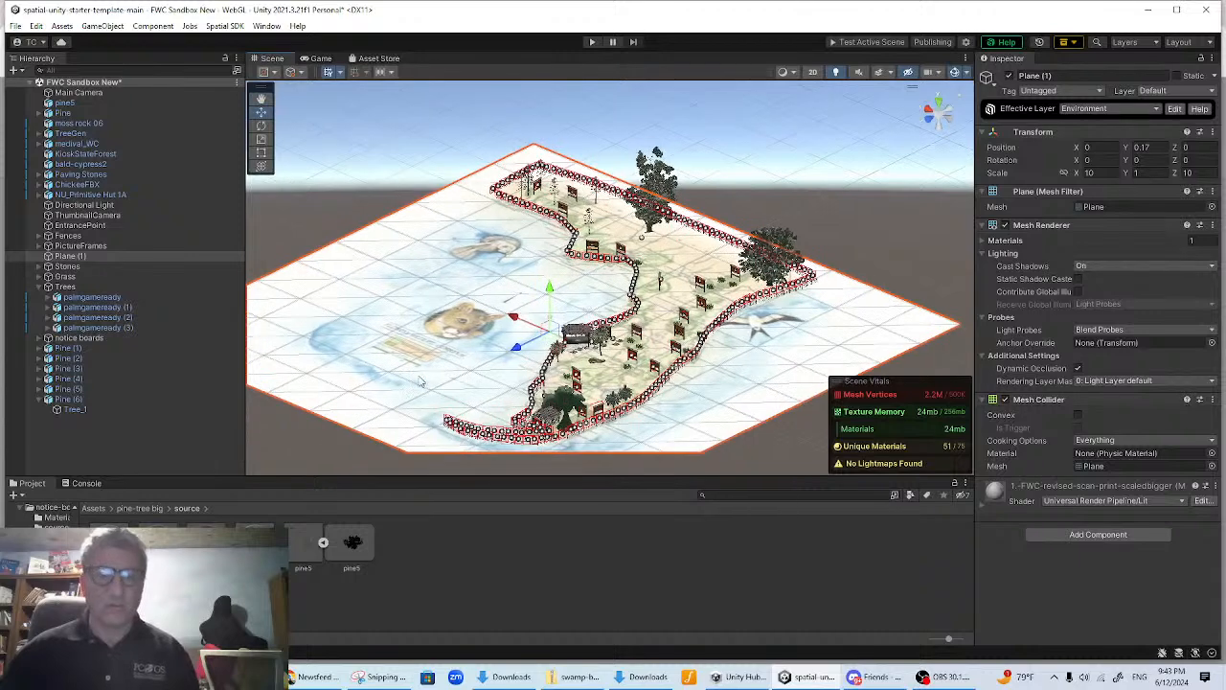
{"action": "left_click", "coordinate": [14, 24]}
{"action": "left_click", "coordinate": [37, 87]}
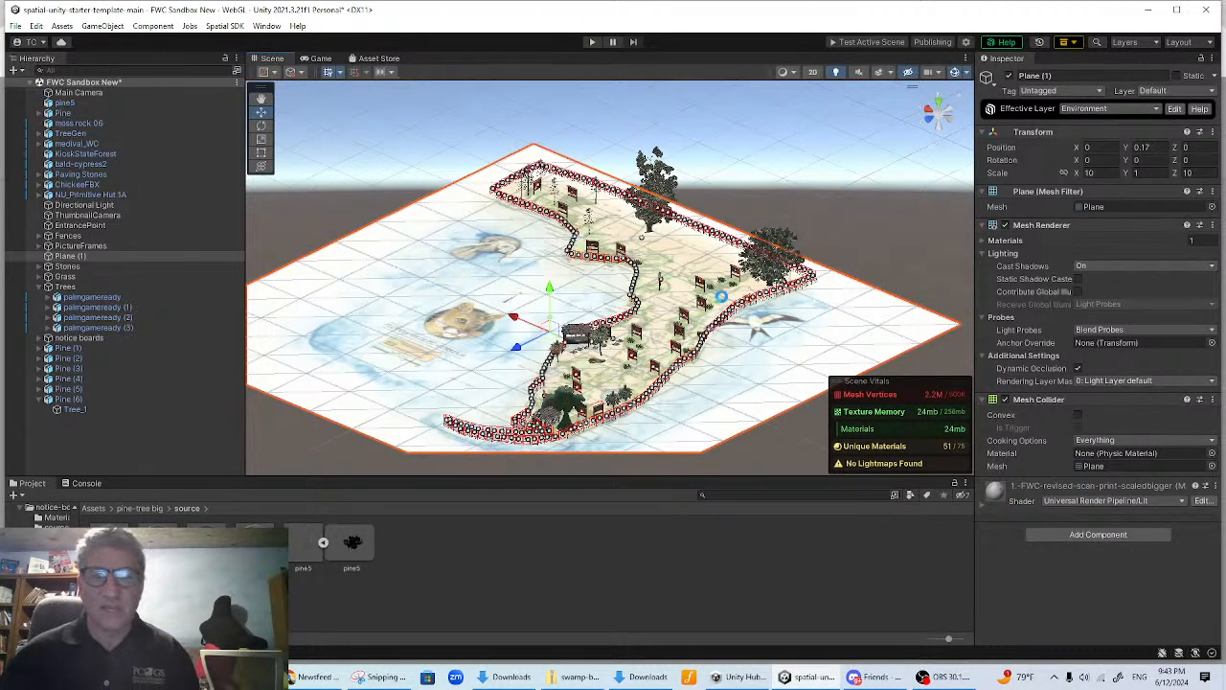
{"action": "left_click", "coordinate": [858, 42]}
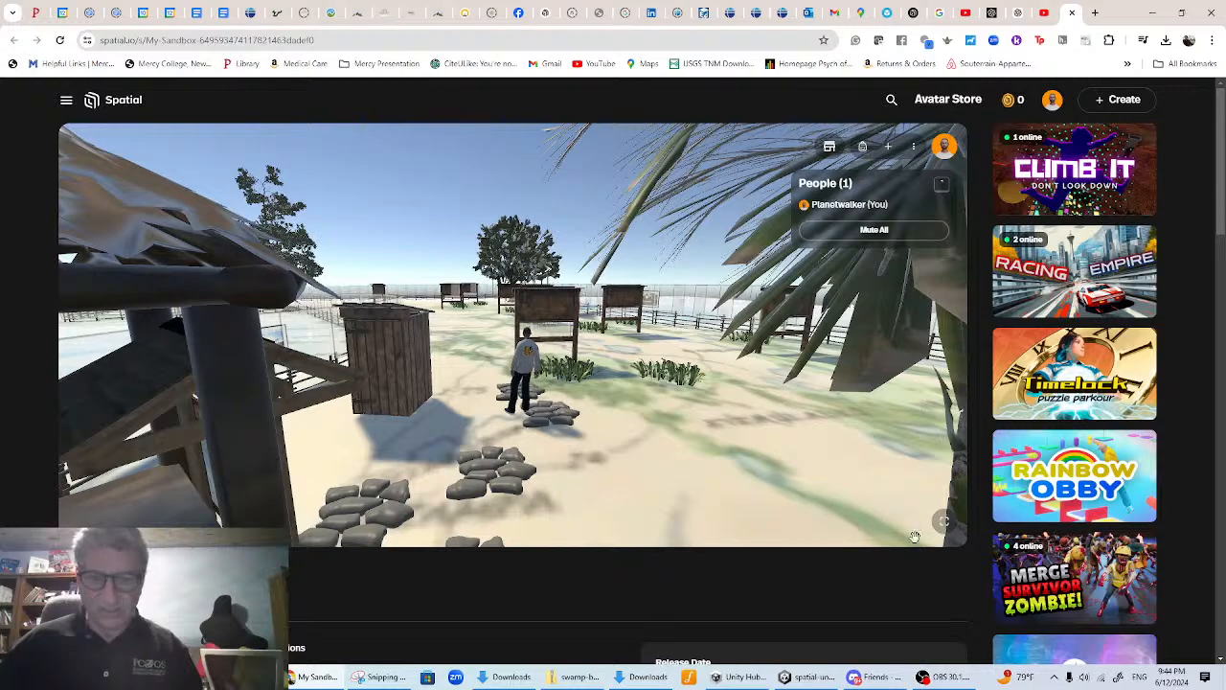
- Expand the Spatial sandbox to full view and walk the avatar past the outhouse and notice boards to view the trees
{"action": "left_click", "coordinate": [943, 520]}
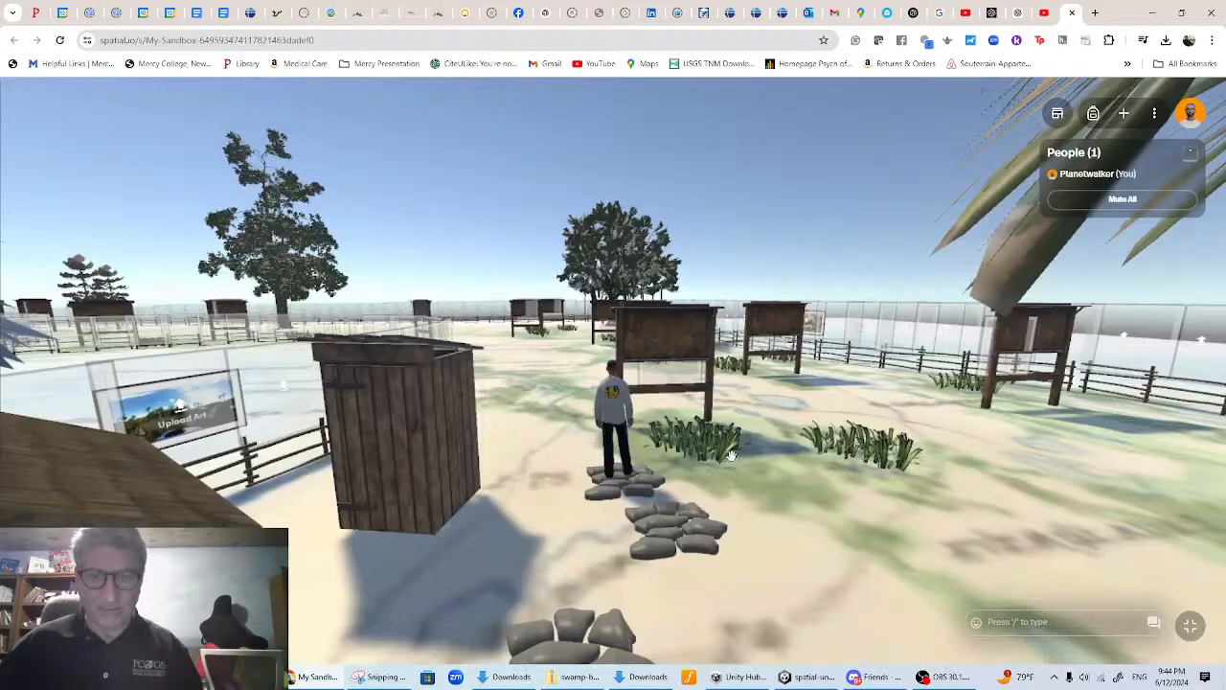
{"action": "key", "text": "w"}
{"action": "key", "text": "a"}
{"action": "key", "text": "d"}
{"action": "key", "text": "w"}
{"action": "key", "text": "d"}
{"action": "key", "text": "w"}
{"action": "key", "text": "d"}
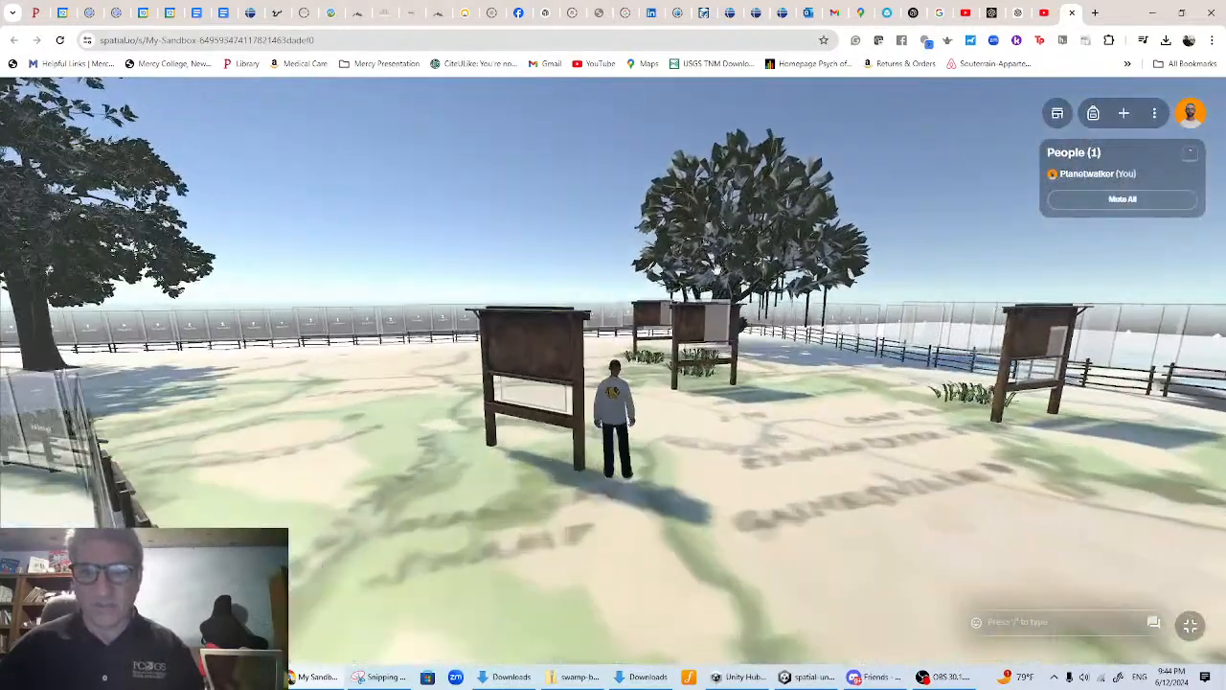
- Walk the avatar across the map to the row of empty picture frames along the fence
{"action": "key", "text": "w"}
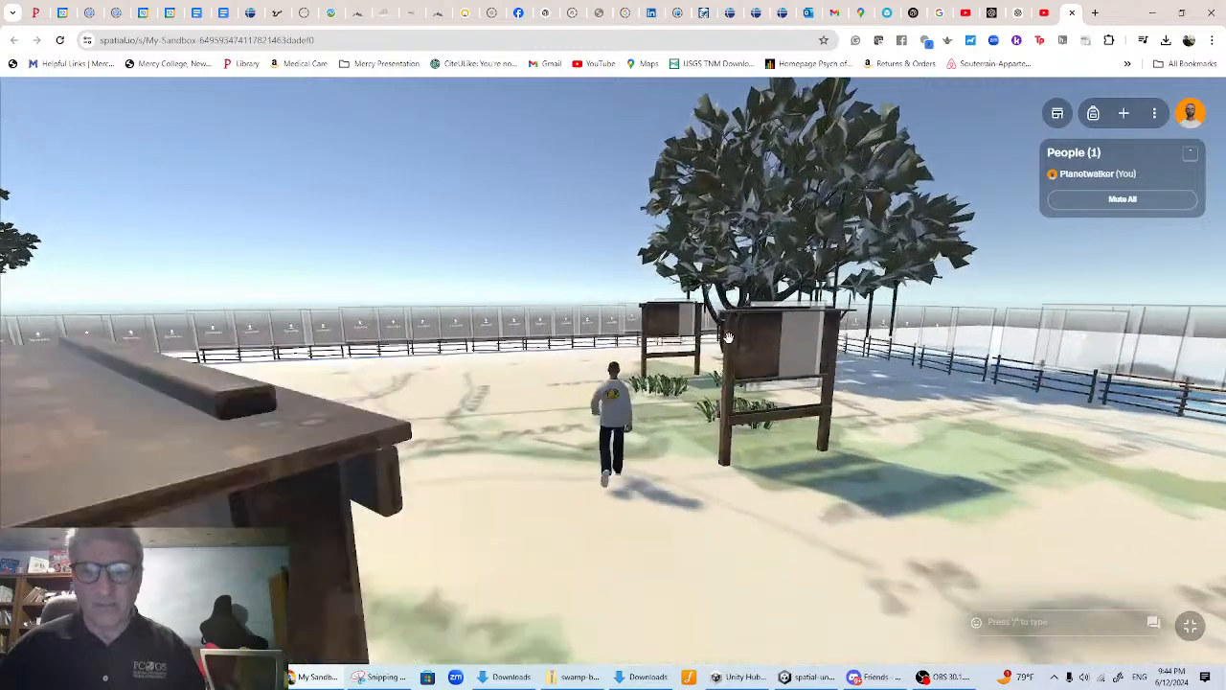
{"action": "key", "text": "w"}
{"action": "key", "text": "a"}
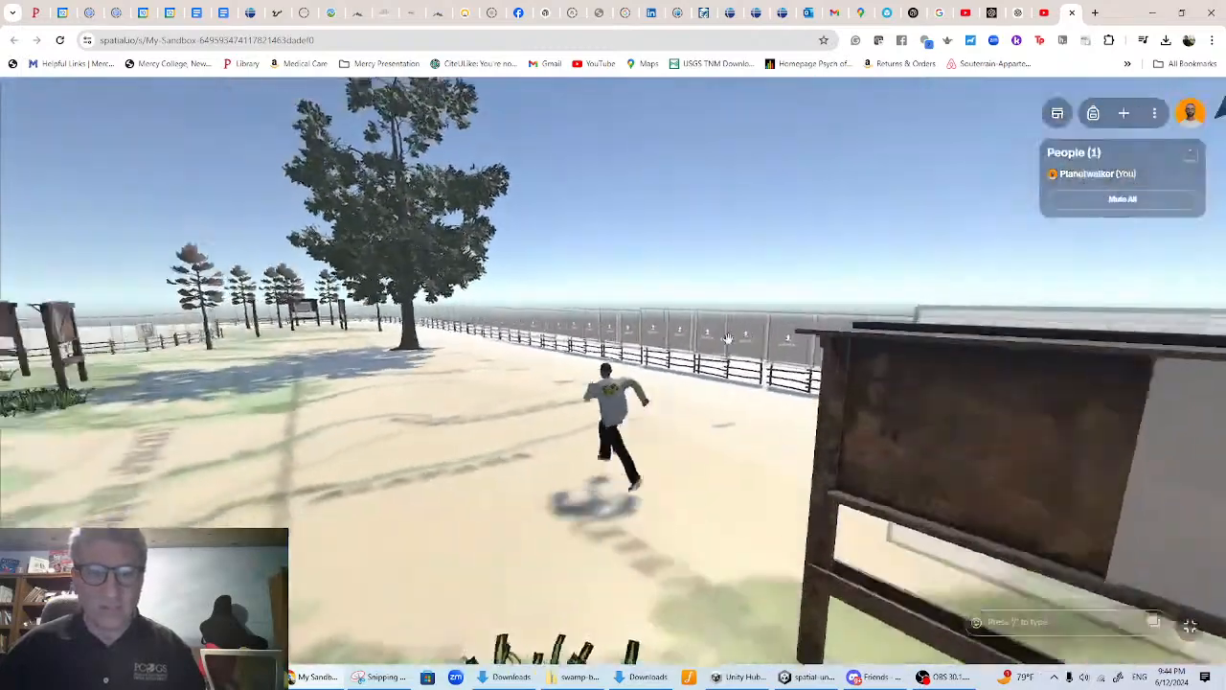
{"action": "key", "text": "d"}
{"action": "key", "text": "d"}
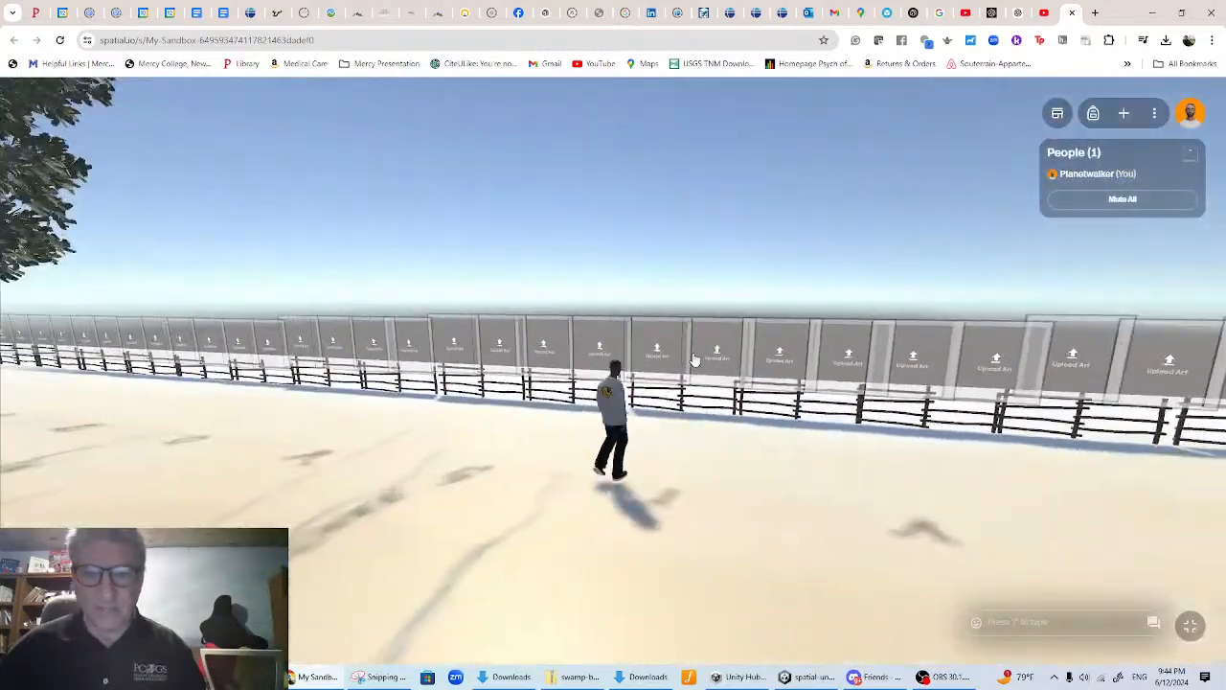
{"action": "key", "text": "w"}
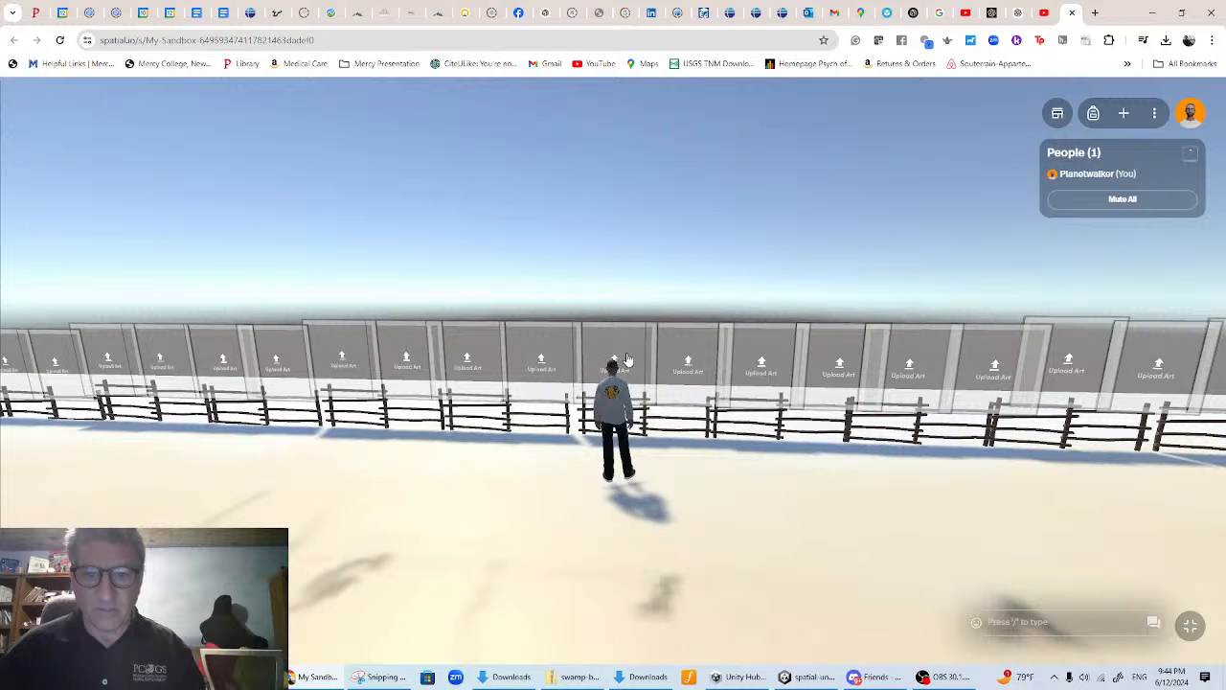
- Place florida Mural.jpg in the frame facing the avatar and caption.jpg two frames to its left
{"action": "left_click", "coordinate": [628, 358]}
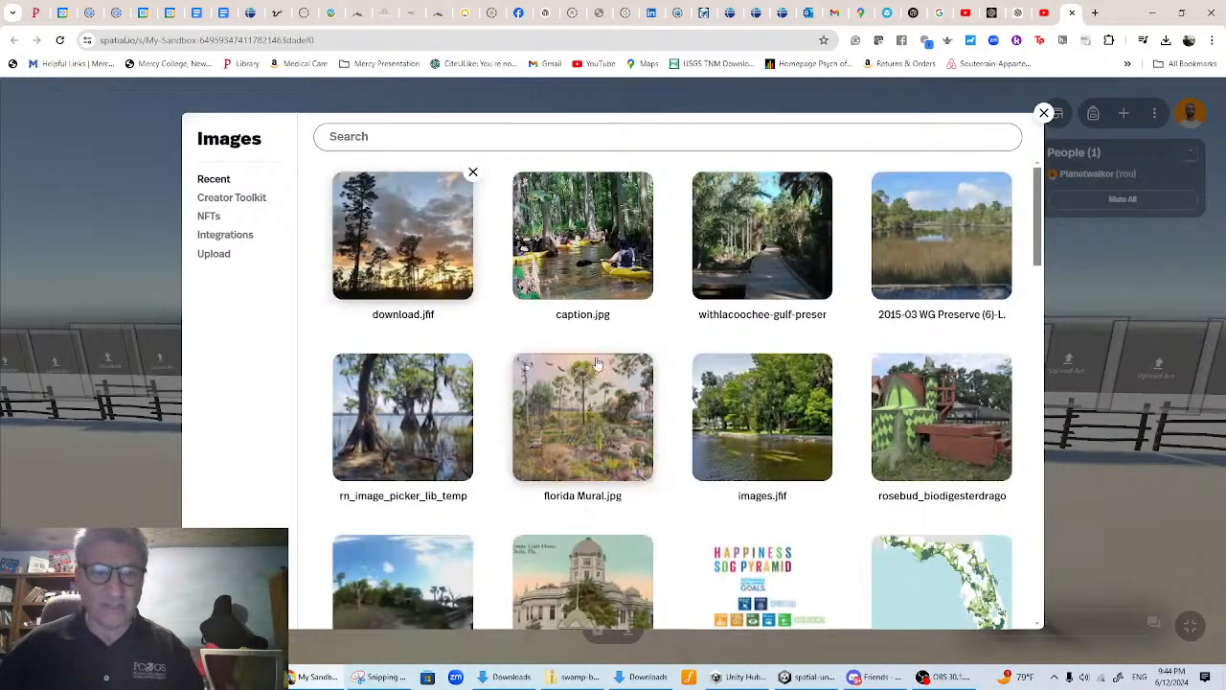
{"action": "left_click", "coordinate": [575, 417]}
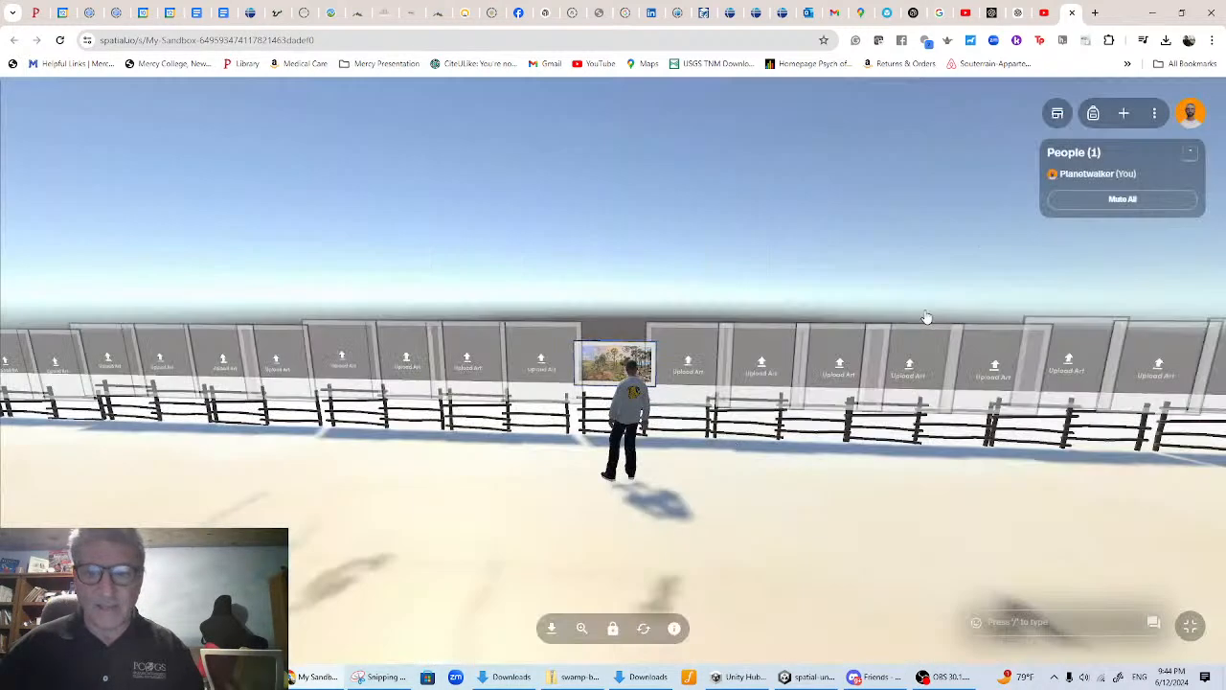
{"action": "left_click", "coordinate": [468, 363]}
{"action": "left_click", "coordinate": [549, 247]}
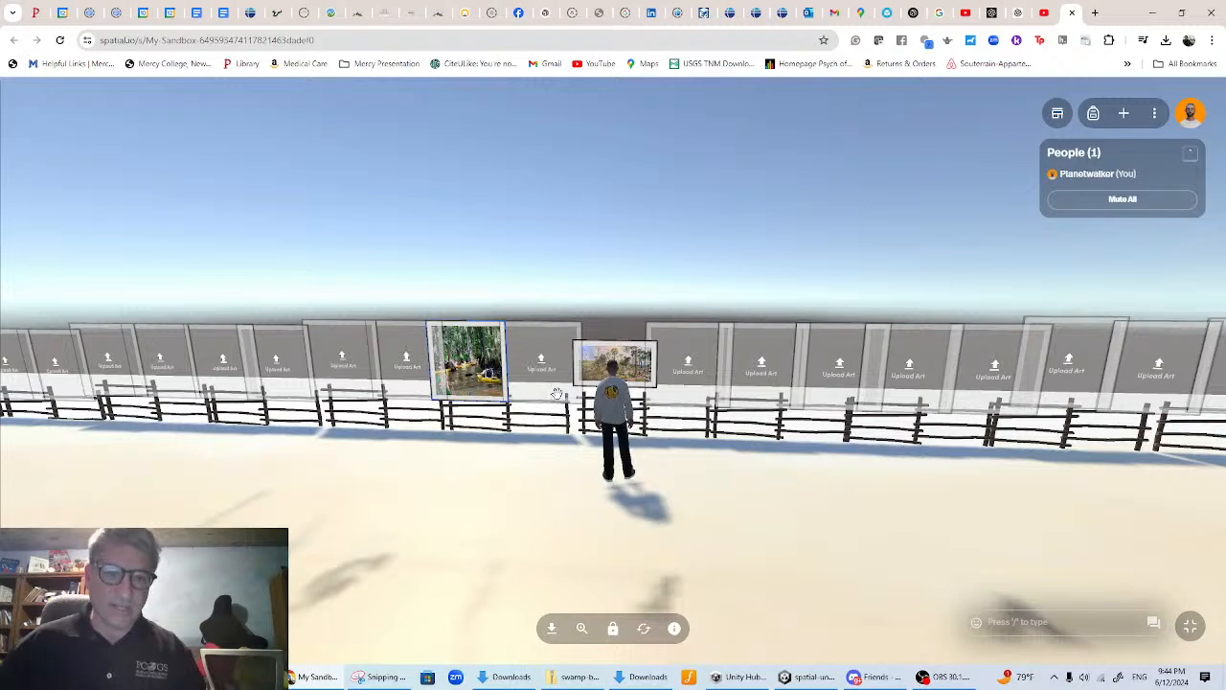
- Move the avatar and turn the view to examine the two filled frames and the big pine along the fence
{"action": "key", "text": "a"}
{"action": "key", "text": "s"}
{"action": "key", "text": "w"}
{"action": "left_click_drag", "start_coordinate": [671, 411], "coordinate": [804, 474]}
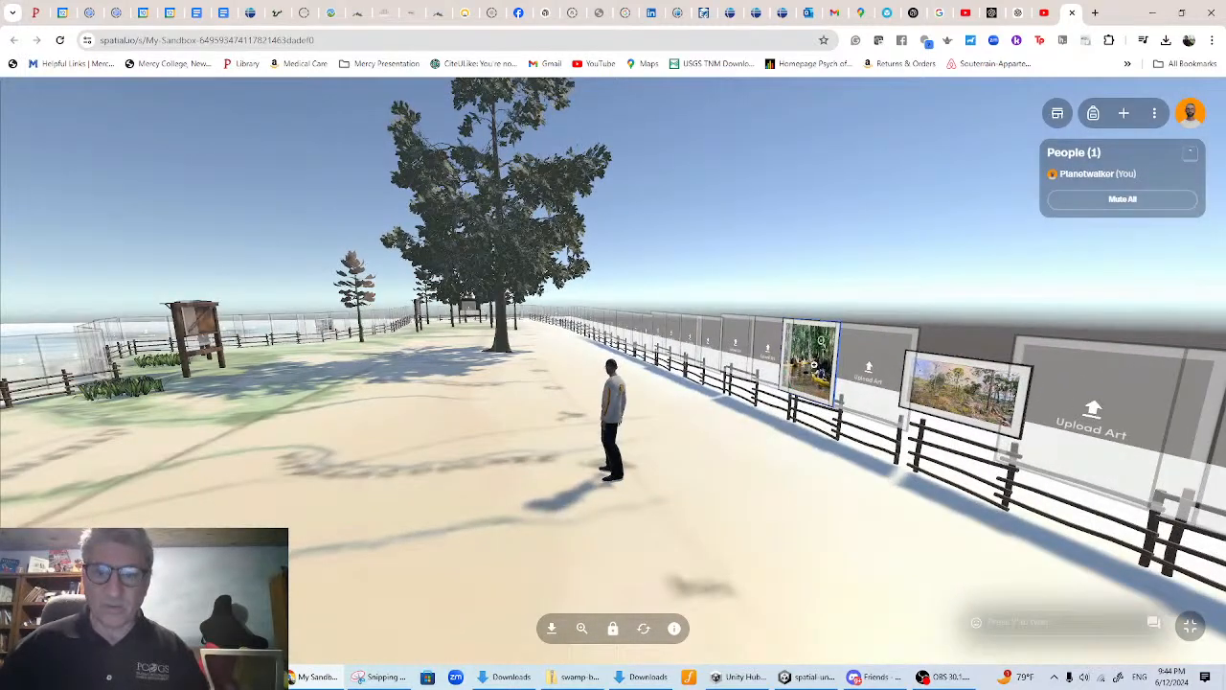
{"action": "key", "text": "s"}
{"action": "left_click_drag", "start_coordinate": [814, 391], "coordinate": [703, 410]}
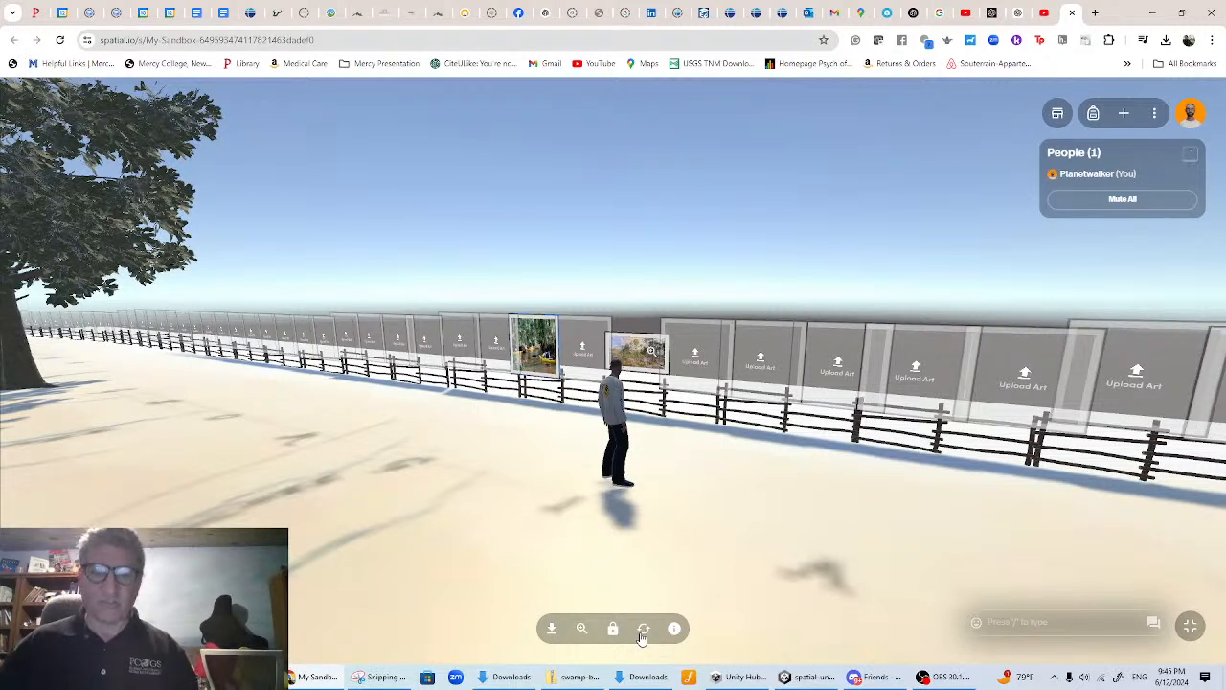
- Replace the florida Mural picture in its frame with the rn_image_picker_lib_temp image
{"action": "left_click", "coordinate": [639, 361]}
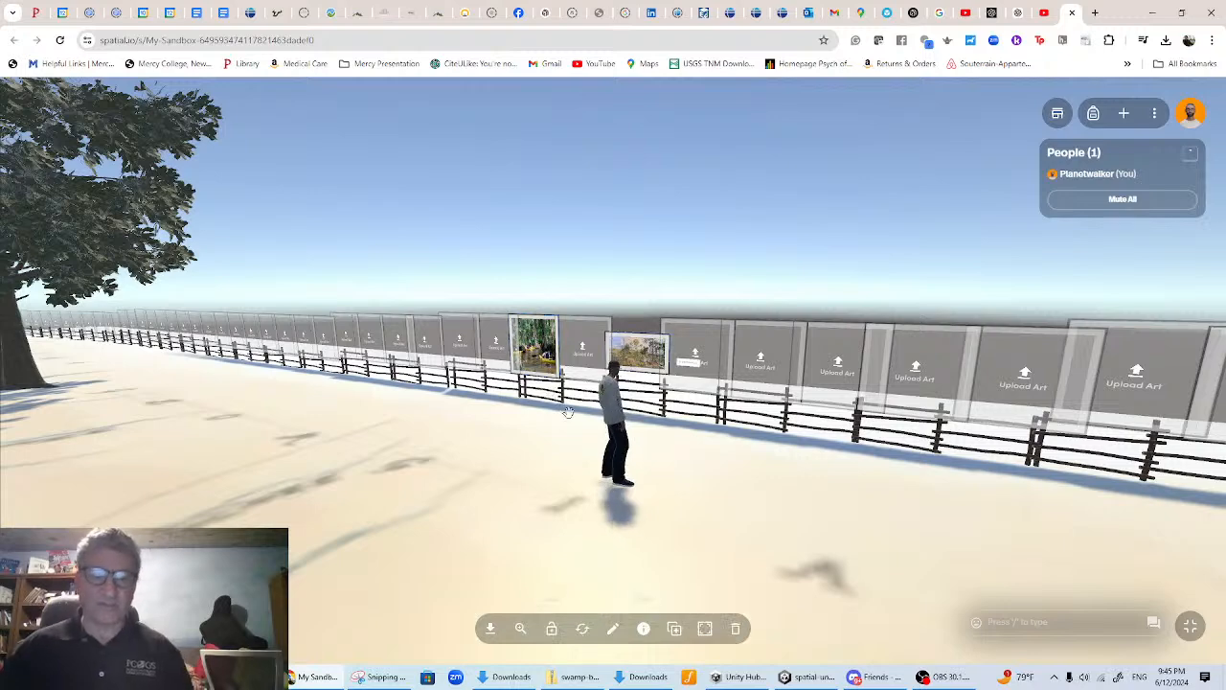
{"action": "left_click", "coordinate": [584, 631]}
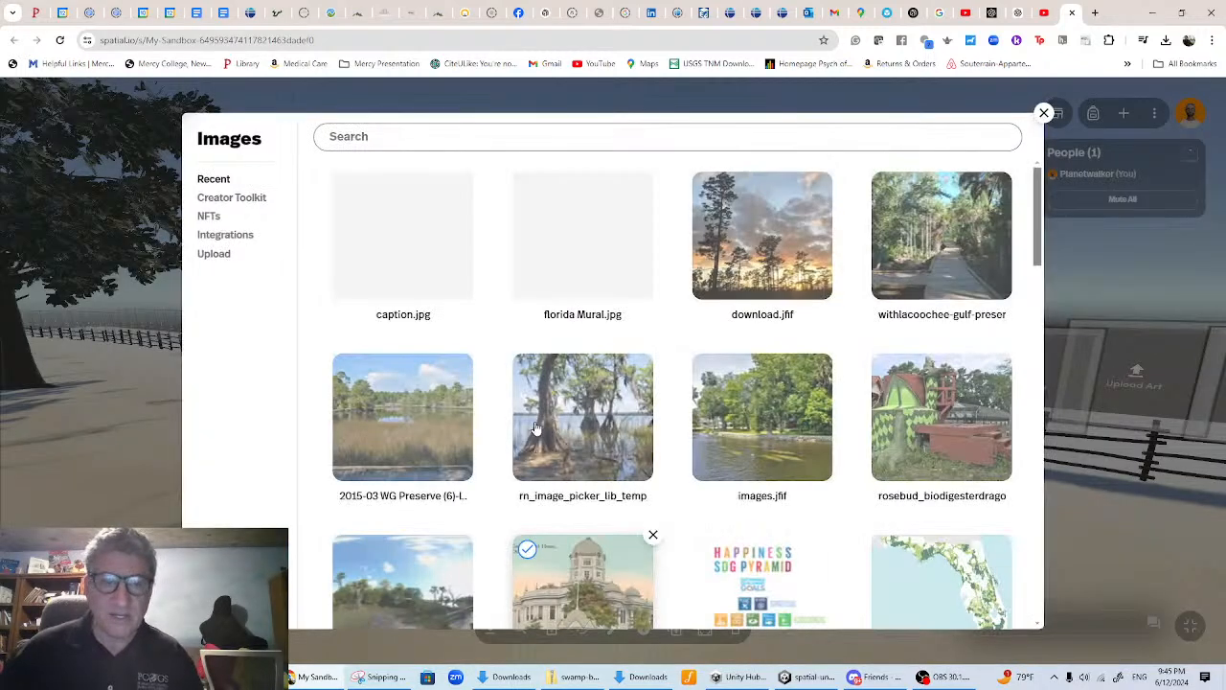
{"action": "left_click", "coordinate": [624, 439]}
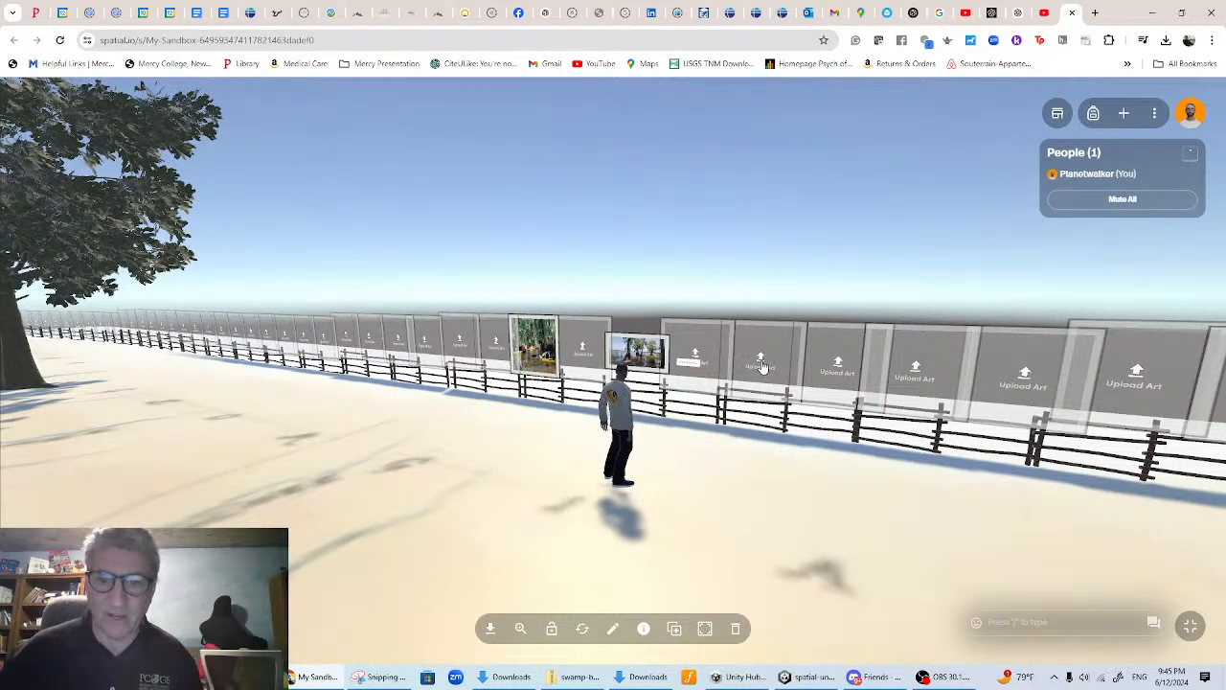
- Place the 2015-03 WG Preserve image in the empty frame two places to the right of the replaced picture
{"action": "left_click", "coordinate": [762, 368]}
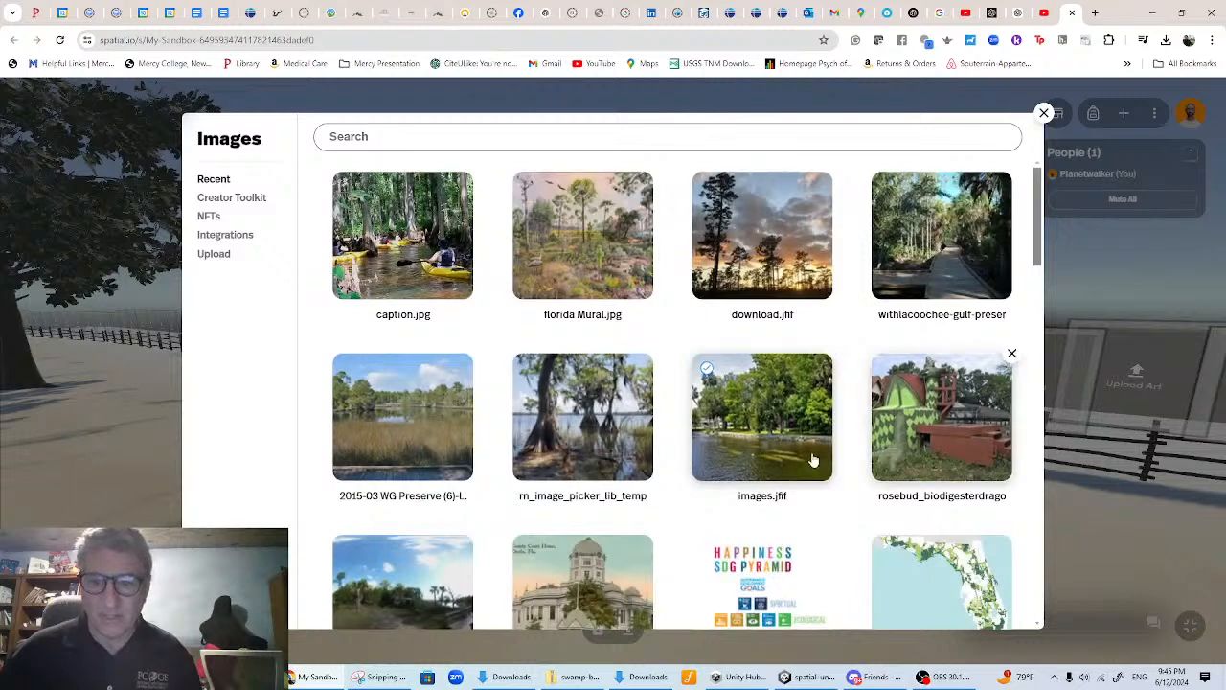
{"action": "scroll", "coordinate": [499, 450], "scroll_direction": "down", "scroll_amount": 1}
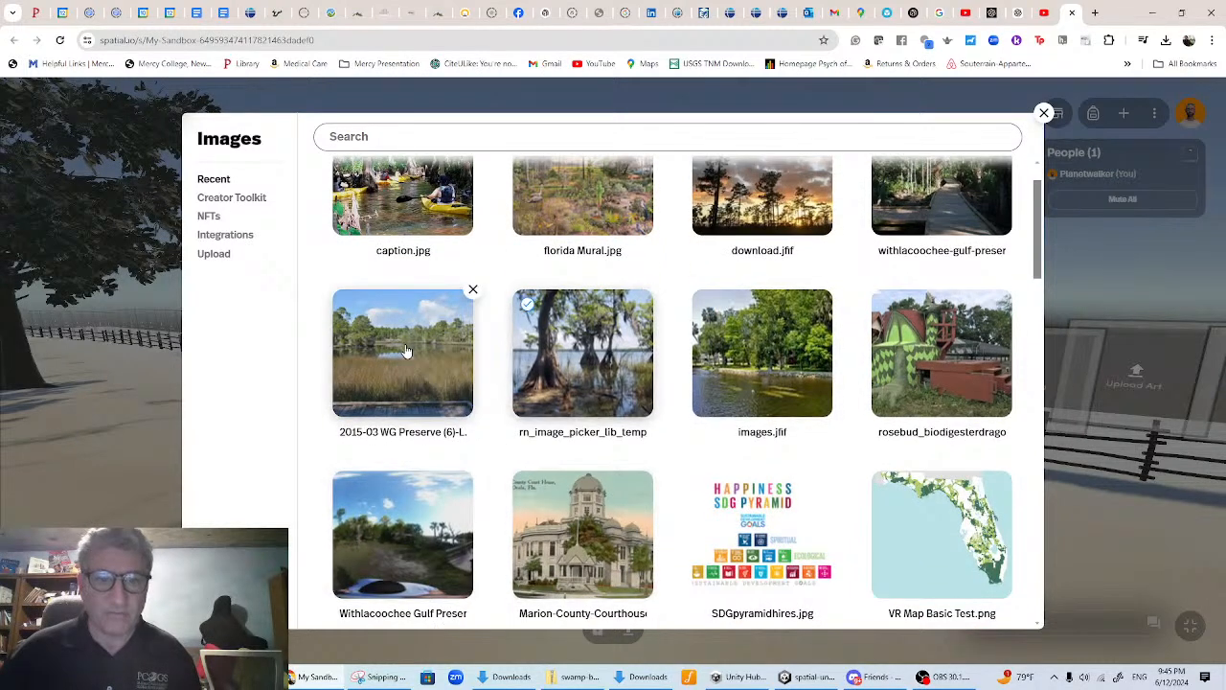
{"action": "left_click", "coordinate": [406, 351]}
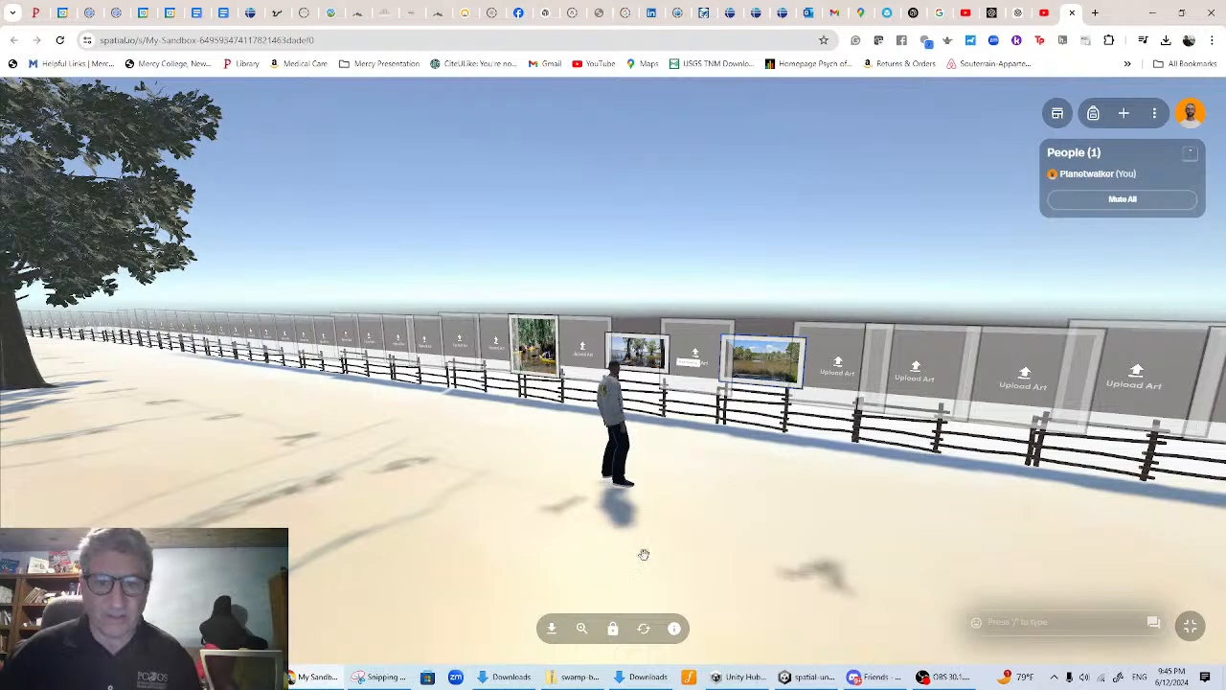
- Walk along the framed pictures by the fence and view the kayaking image enlarged
{"action": "key", "text": "w"}
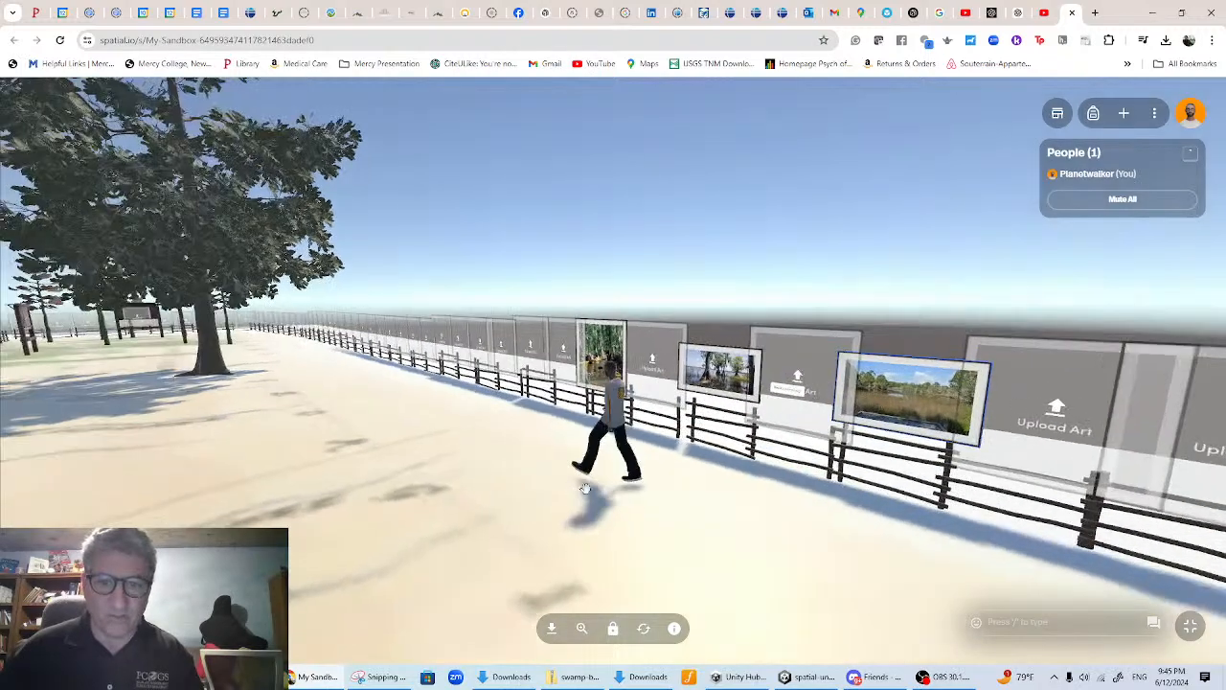
{"action": "left_click_drag", "start_coordinate": [618, 464], "coordinate": [683, 443]}
{"action": "key", "text": "w"}
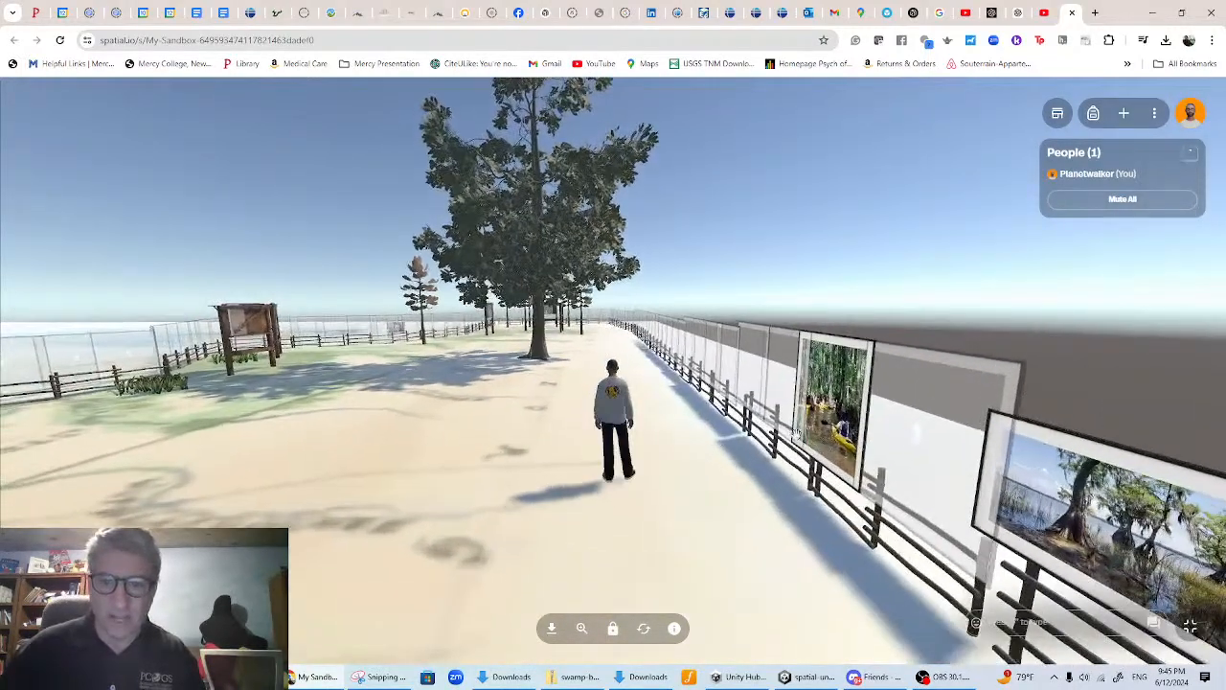
{"action": "key", "text": "d"}
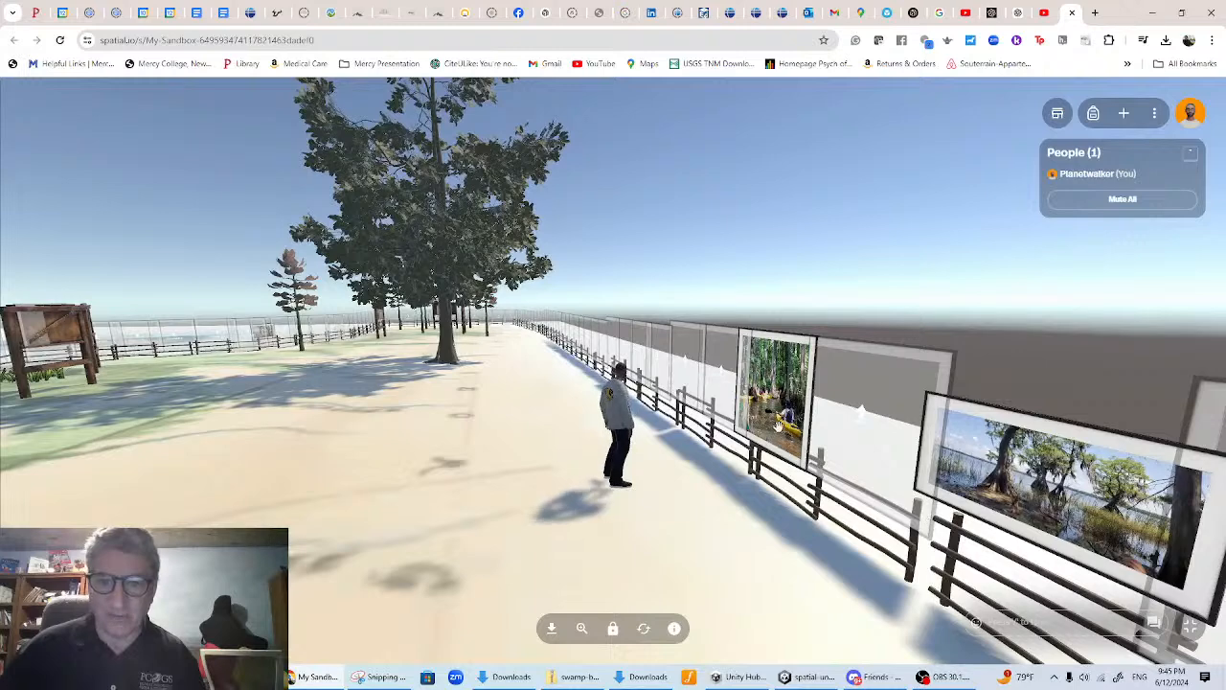
{"action": "left_click", "coordinate": [788, 365]}
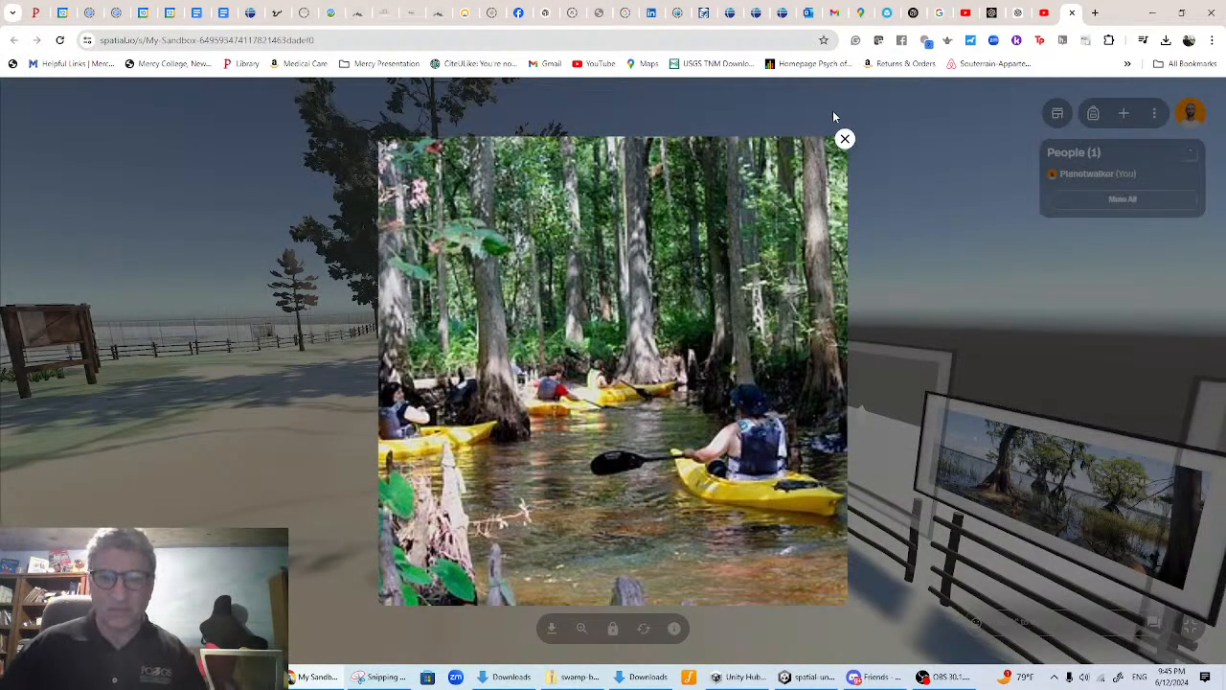
{"action": "left_click", "coordinate": [844, 140]}
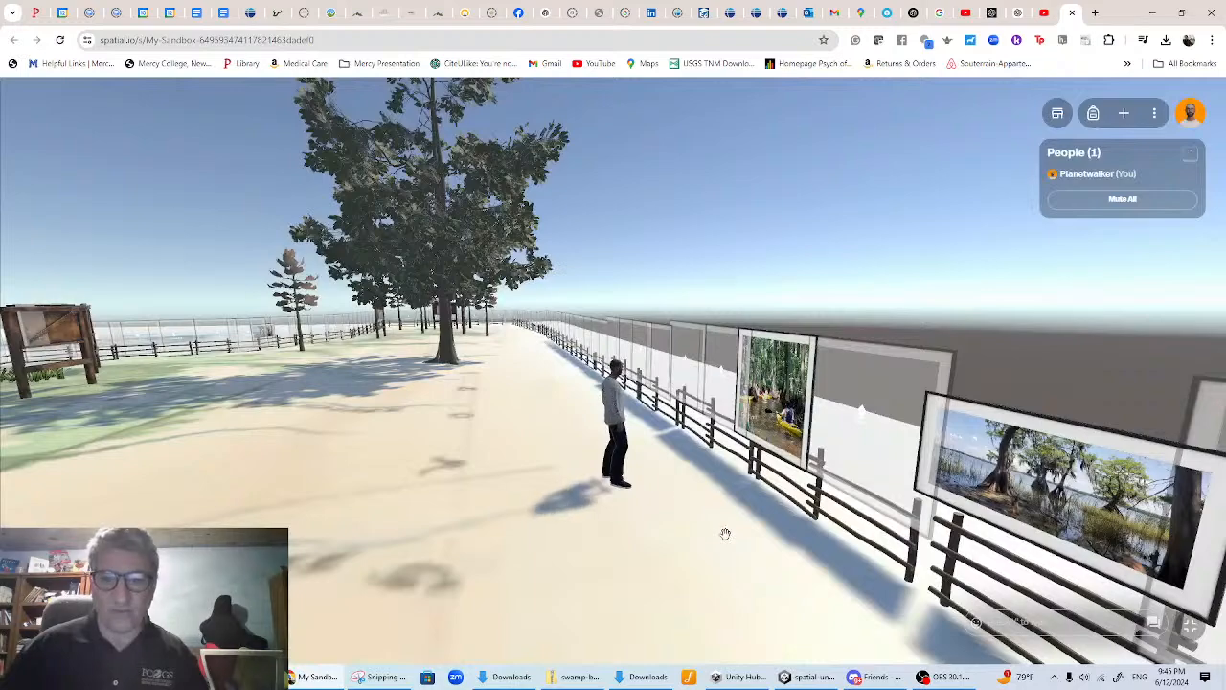
{"action": "left_click_drag", "start_coordinate": [881, 553], "coordinate": [731, 406]}
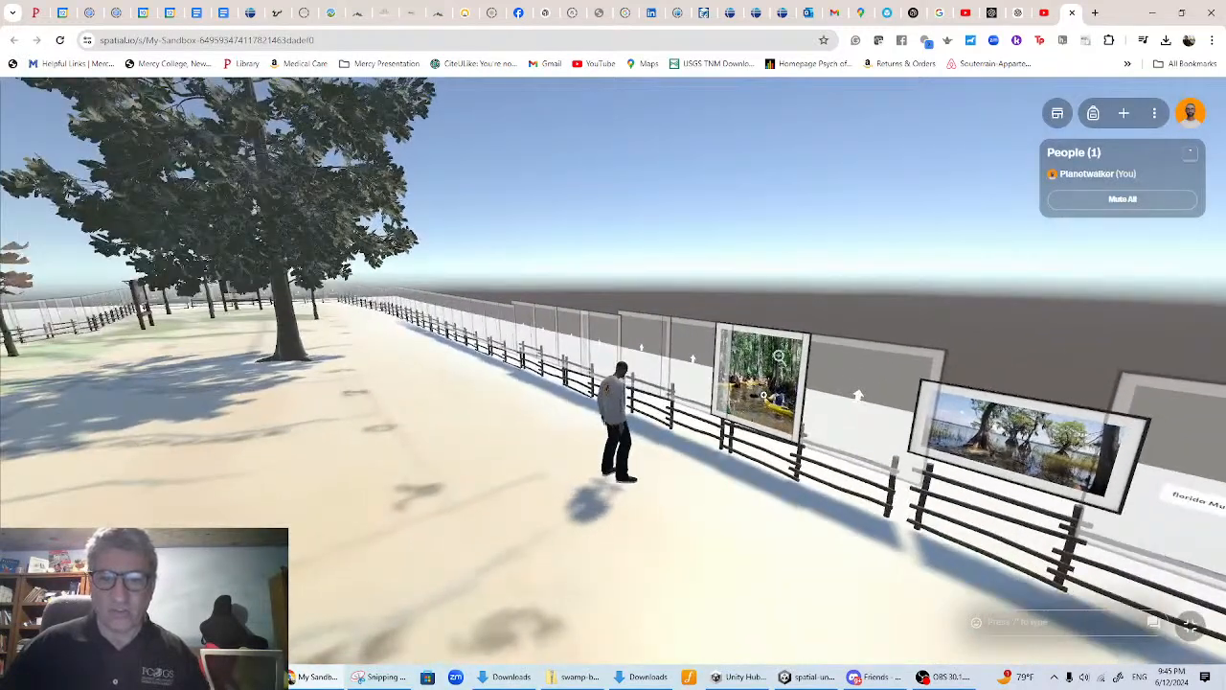
- Replace the kayaking picture in its frame with the images.jfif image from the recent images
{"action": "left_click", "coordinate": [779, 356]}
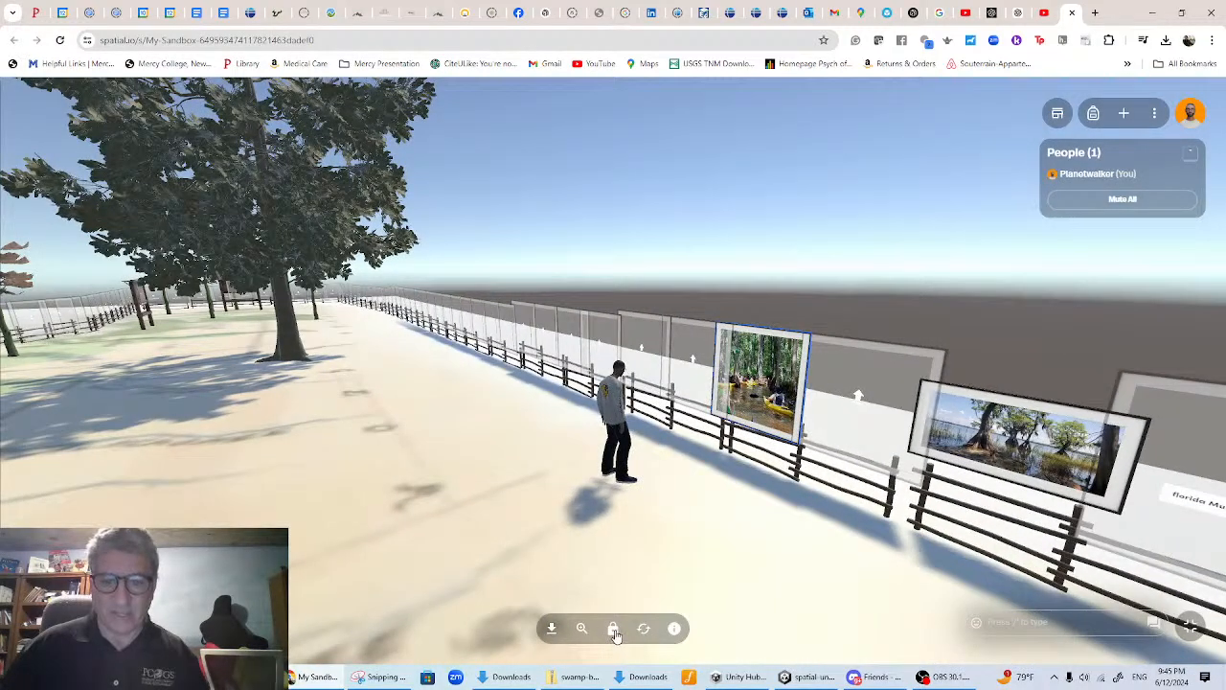
{"action": "left_click", "coordinate": [645, 630]}
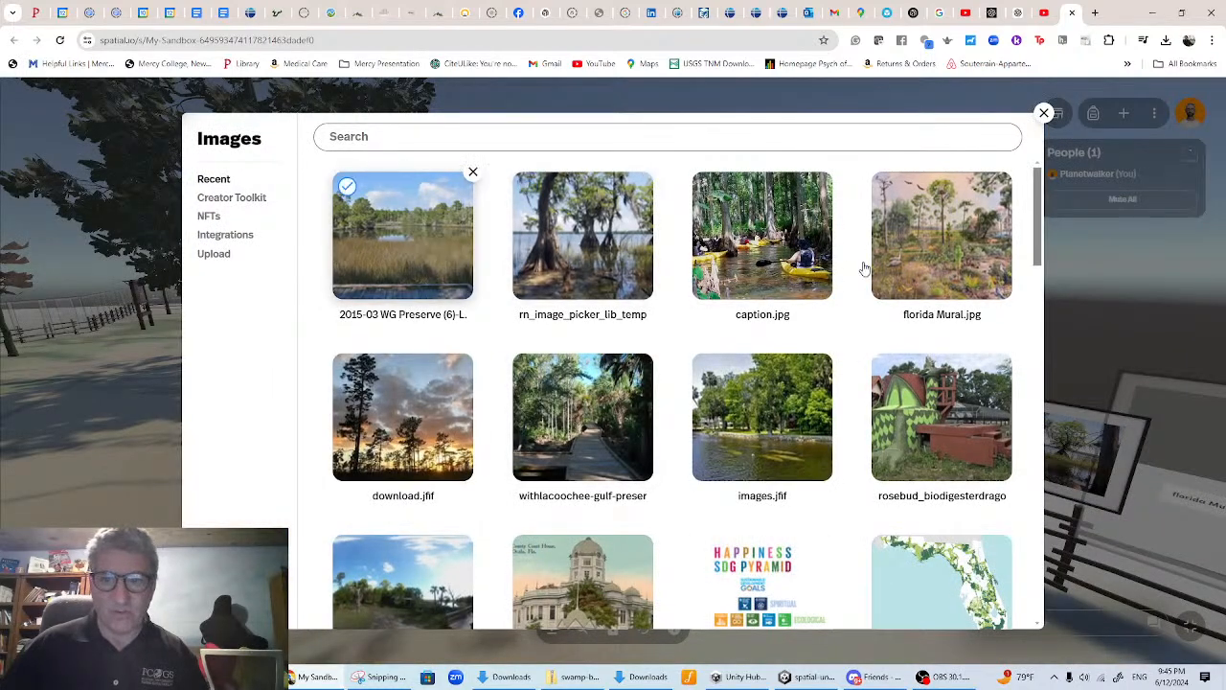
{"action": "left_click", "coordinate": [762, 436]}
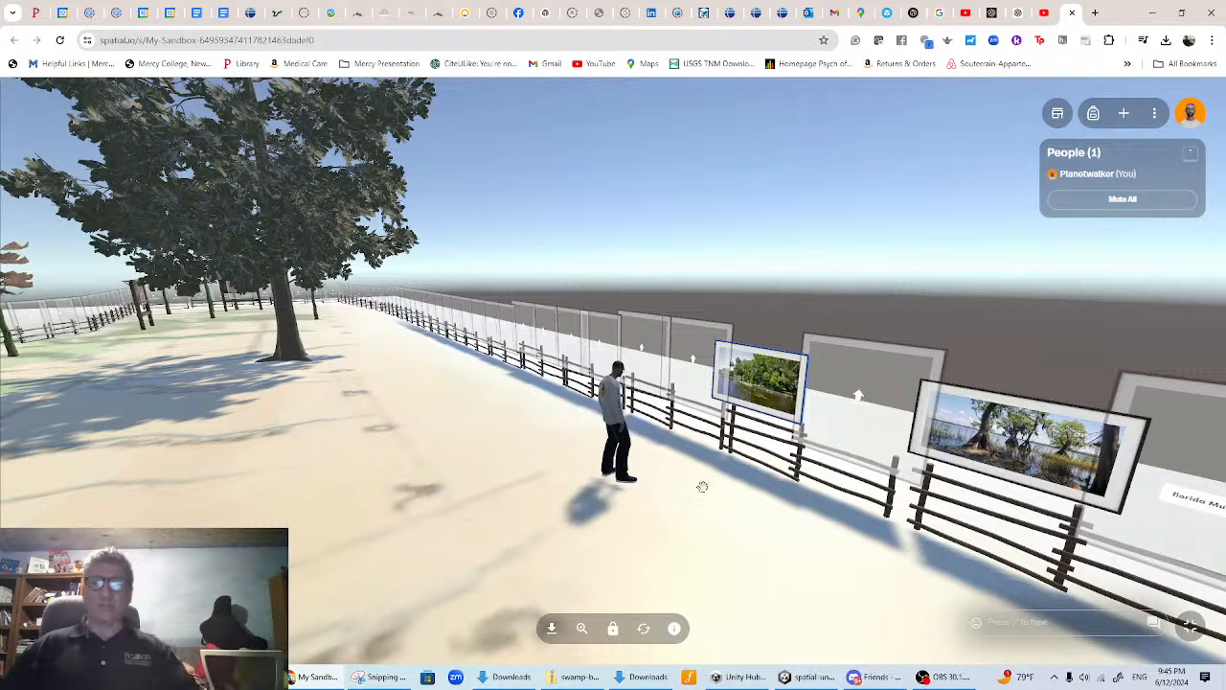
{"action": "left_click_drag", "start_coordinate": [840, 559], "coordinate": [747, 173]}
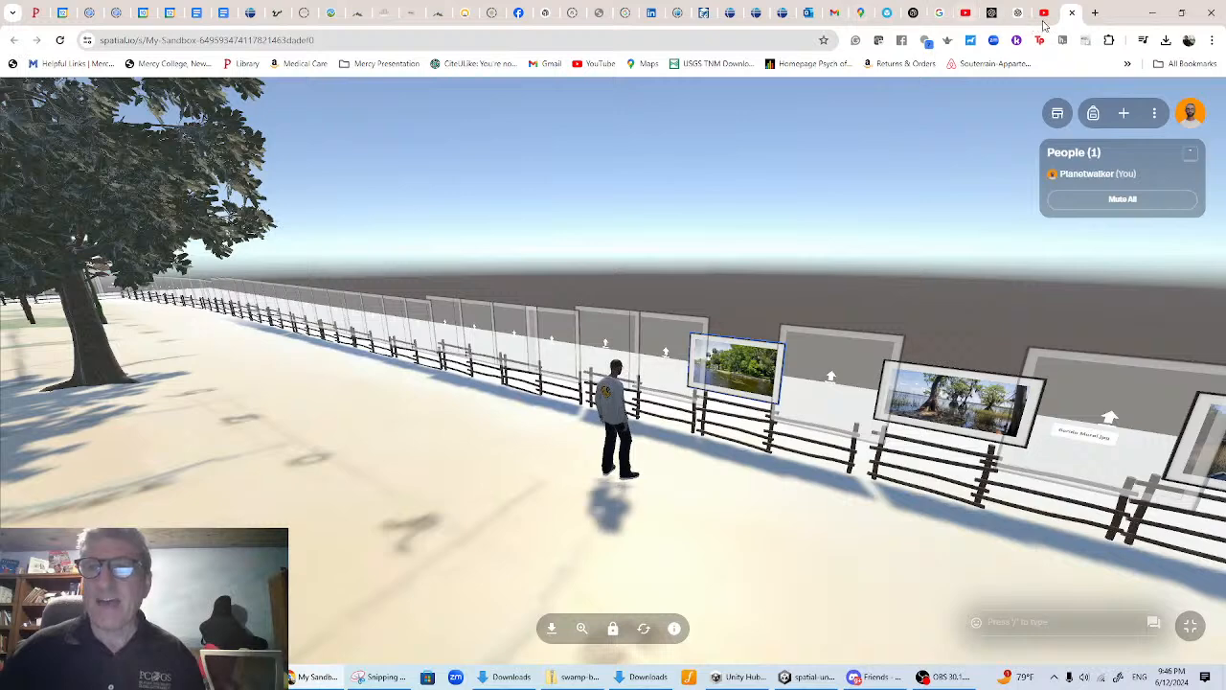
- Close the sandbox test, switch to Unity, and check the FWC Sandbox package's issues and high-vertex models in the Spatial Portal
{"action": "left_click", "coordinate": [1071, 14]}
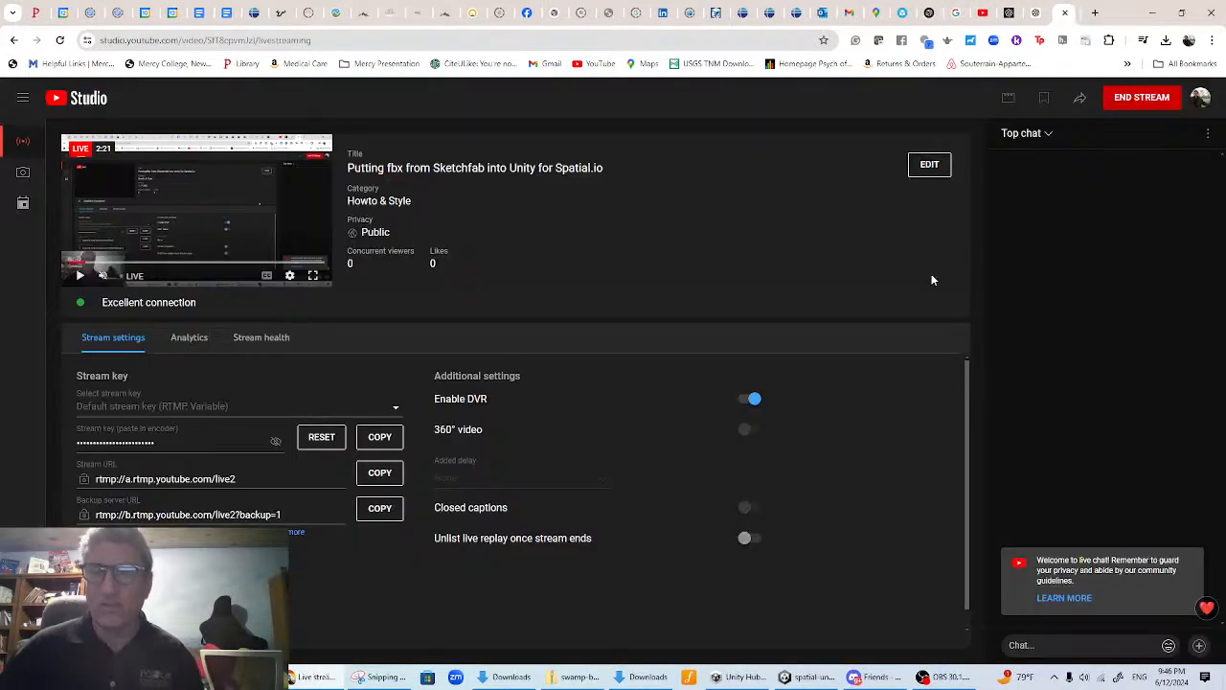
{"action": "left_click", "coordinate": [807, 676]}
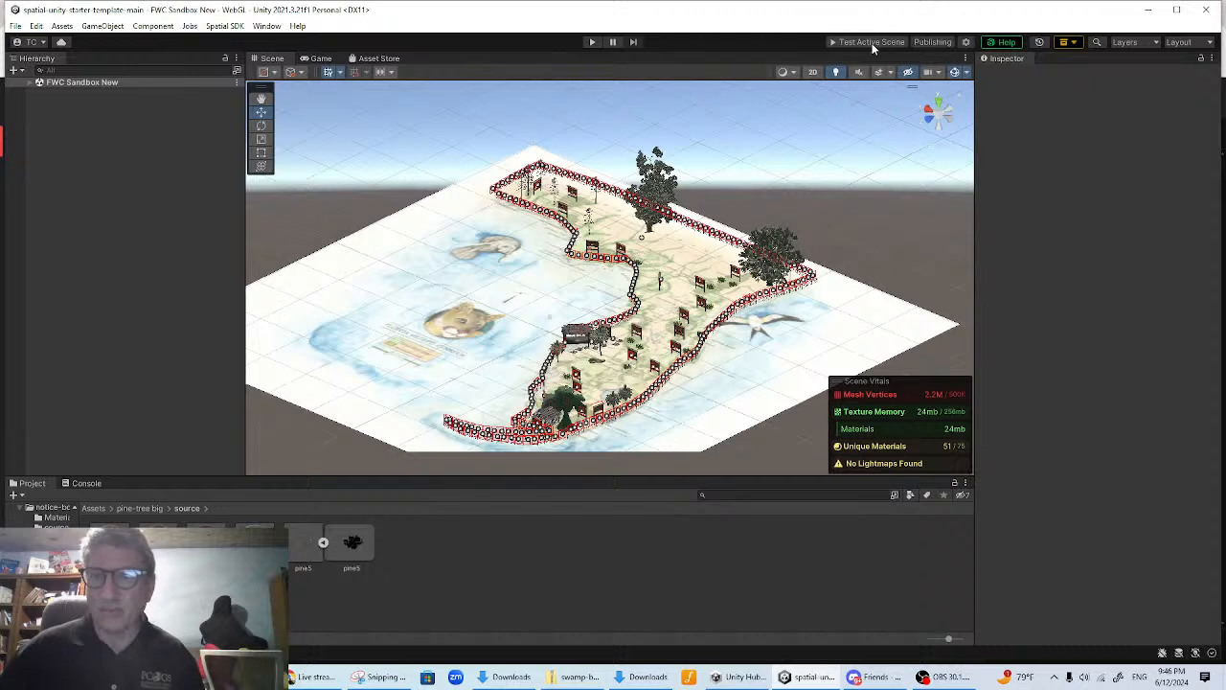
{"action": "left_click", "coordinate": [934, 43]}
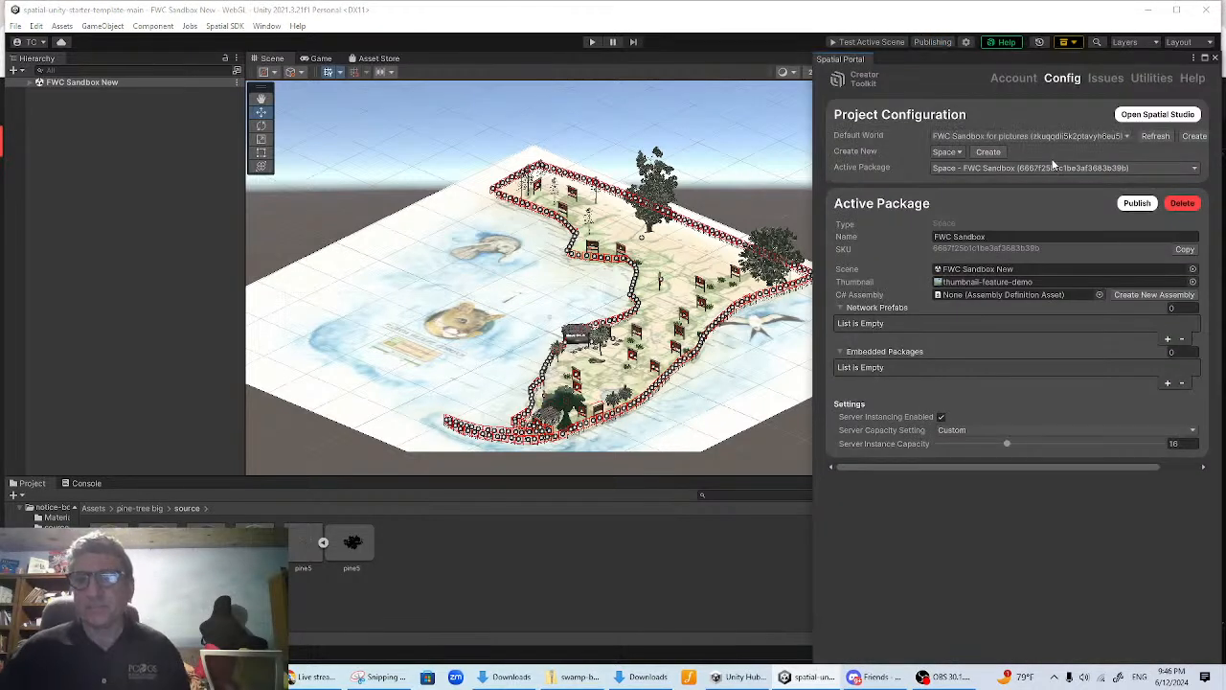
{"action": "left_click", "coordinate": [1105, 79]}
{"action": "left_click", "coordinate": [857, 220]}
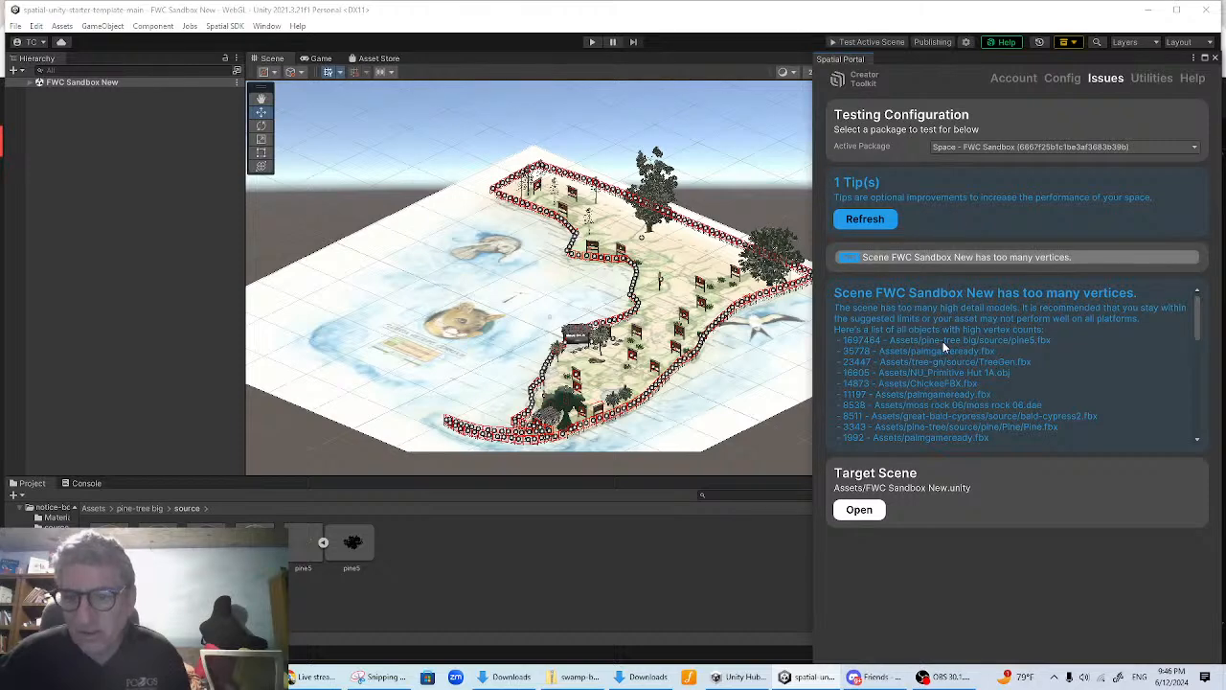
{"action": "left_click_drag", "start_coordinate": [1197, 328], "coordinate": [1200, 283]}
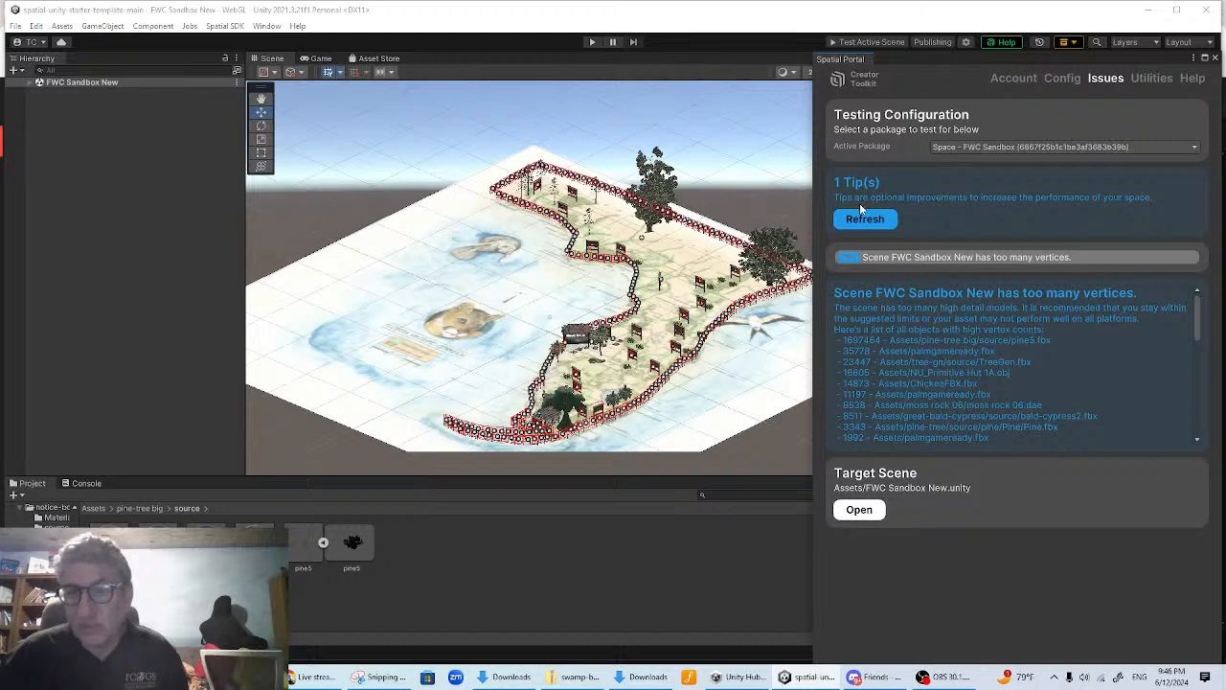
{"action": "left_click", "coordinate": [865, 220]}
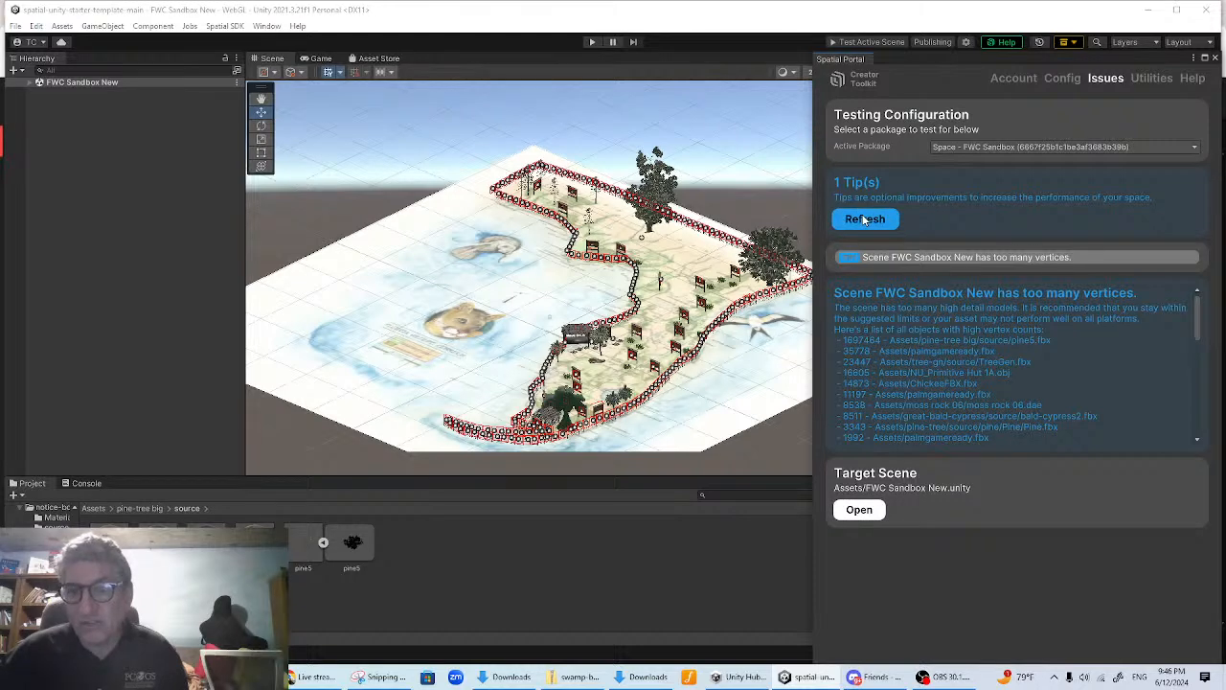
- Publish the FWC Sandbox package to Spatial, reloading the externally modified scene
{"action": "left_click", "coordinate": [1060, 80]}
{"action": "left_click", "coordinate": [1134, 205]}
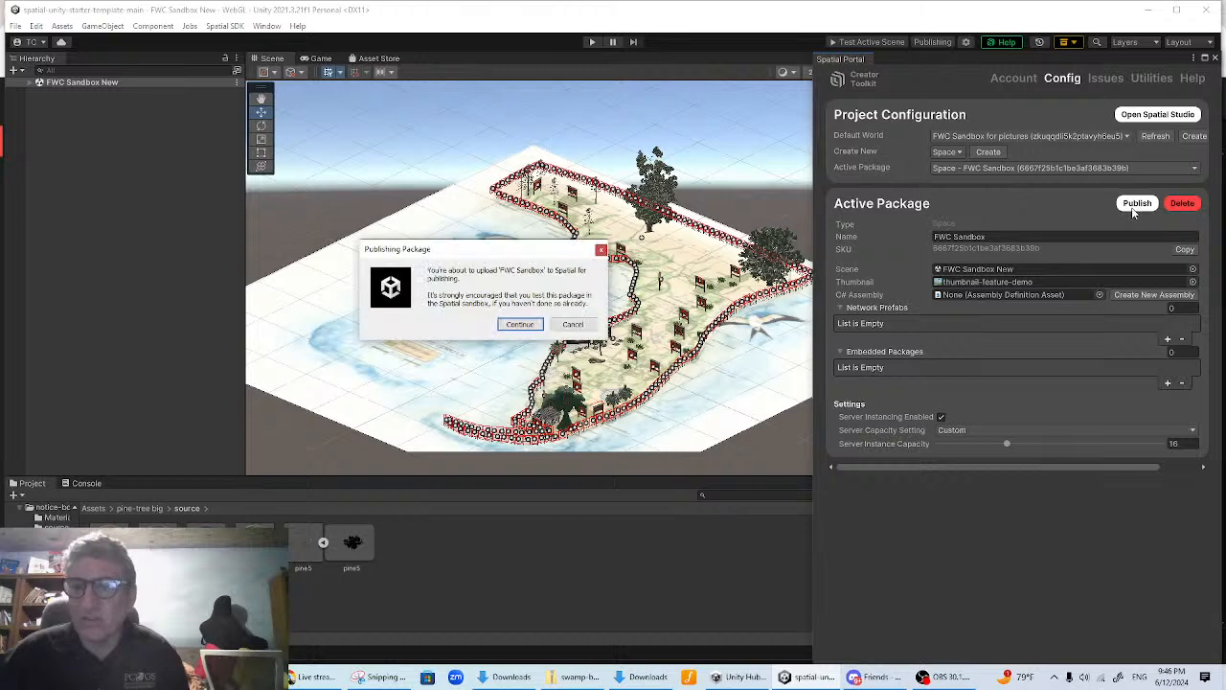
{"action": "left_click", "coordinate": [518, 325]}
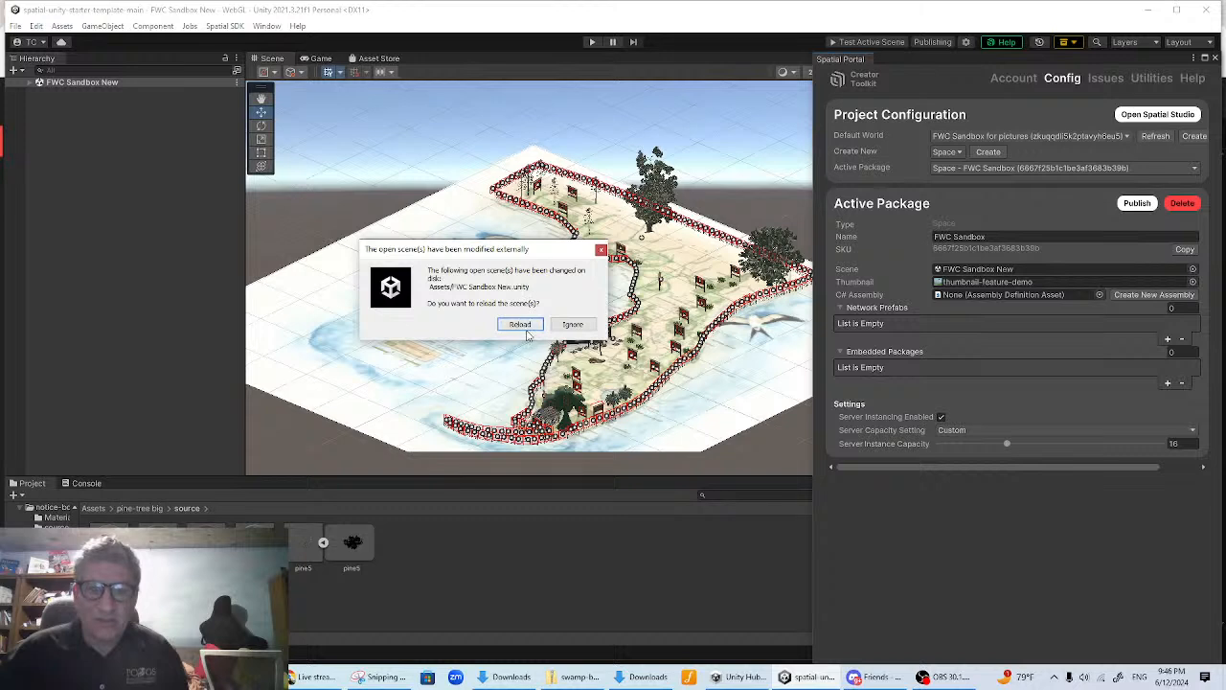
{"action": "left_click", "coordinate": [519, 325]}
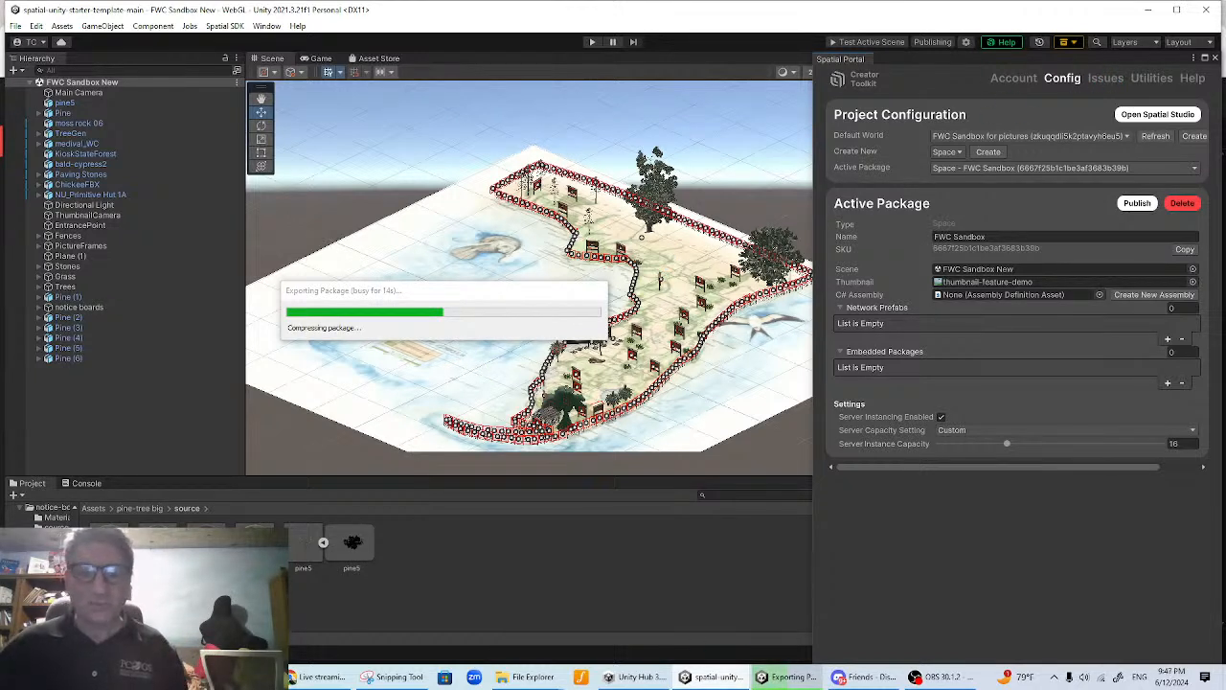
{"action": "mouse_move", "coordinate": [797, 678]}
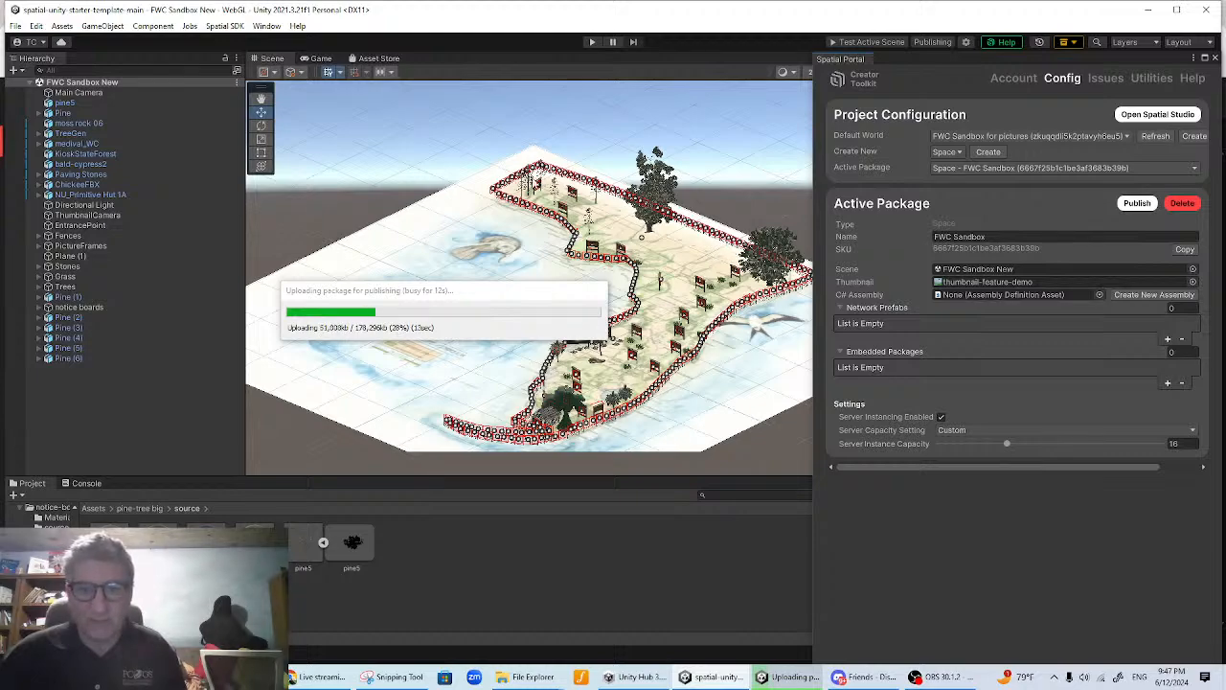
- Look closer at the notice boards and fences in the scene and close the Spatial Portal
{"action": "scroll", "coordinate": [655, 355], "scroll_direction": "up", "scroll_amount": 10}
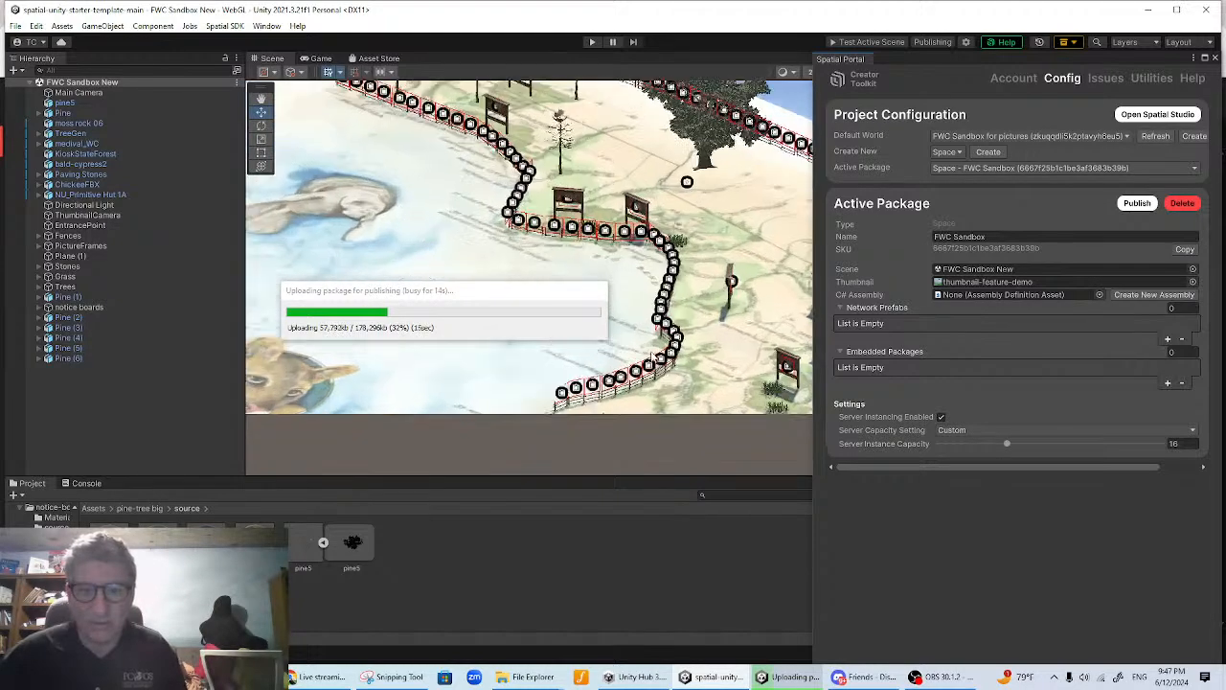
{"action": "middle_click_drag", "start_coordinate": [714, 311], "coordinate": [618, 232]}
{"action": "scroll", "coordinate": [659, 247], "scroll_direction": "up", "scroll_amount": 1}
{"action": "middle_click_drag", "start_coordinate": [715, 286], "coordinate": [700, 381]}
{"action": "mouse_move", "coordinate": [702, 381]}
{"action": "left_mouse_down", "text": "alt"}
{"action": "mouse_move", "coordinate": [723, 244]}
{"action": "mouse_move", "coordinate": [717, 391]}
{"action": "mouse_move", "coordinate": [718, 375]}
{"action": "left_mouse_up", "text": "alt"}
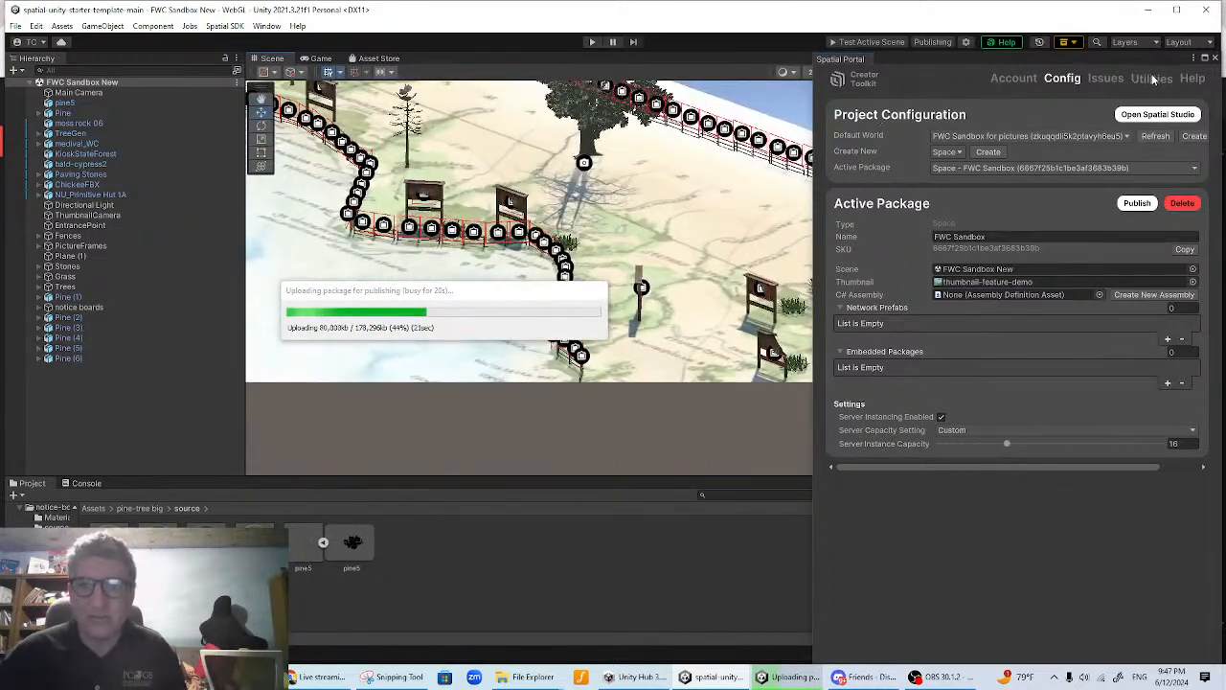
{"action": "left_click", "coordinate": [1213, 58]}
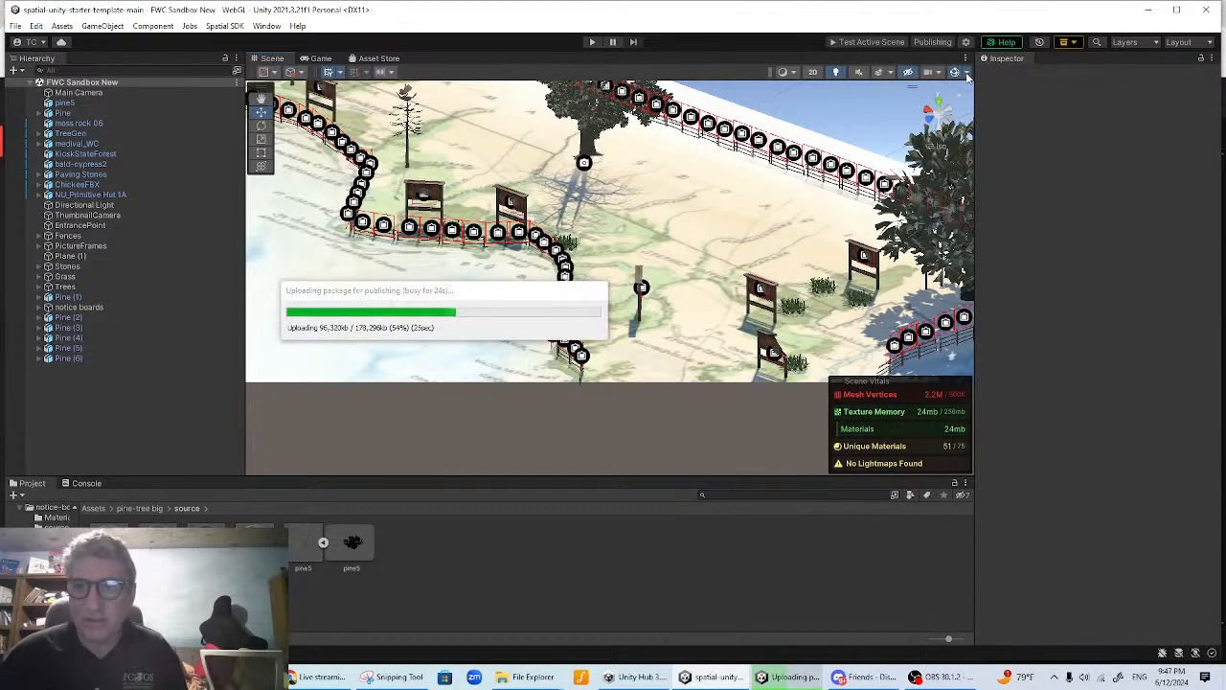
{"action": "left_click", "coordinate": [966, 75]}
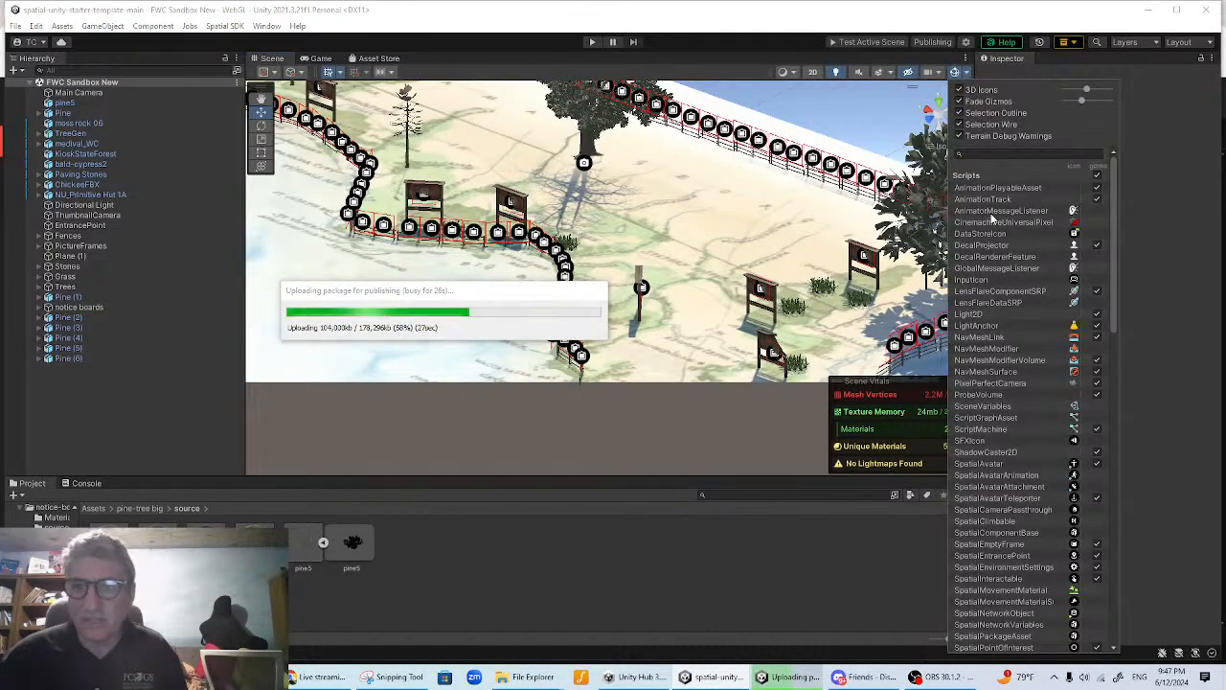
{"action": "left_click", "coordinate": [929, 73]}
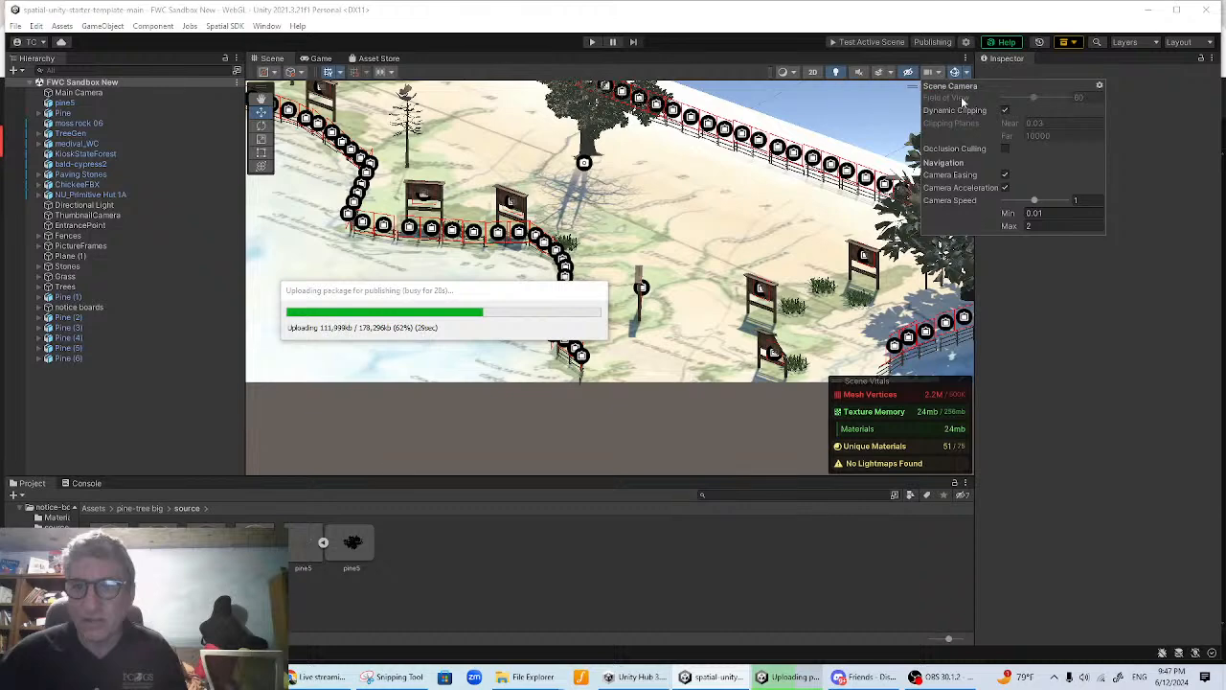
{"action": "left_click", "coordinate": [929, 72]}
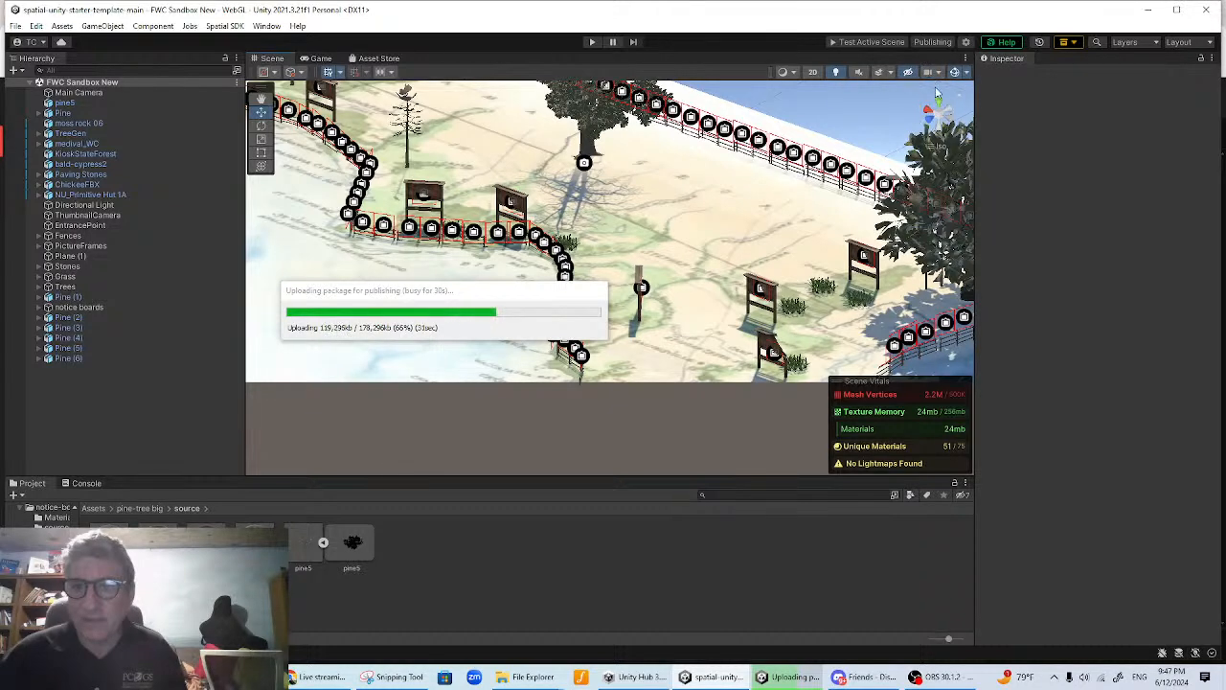
{"action": "left_click", "coordinate": [928, 75]}
{"action": "left_click", "coordinate": [928, 75]}
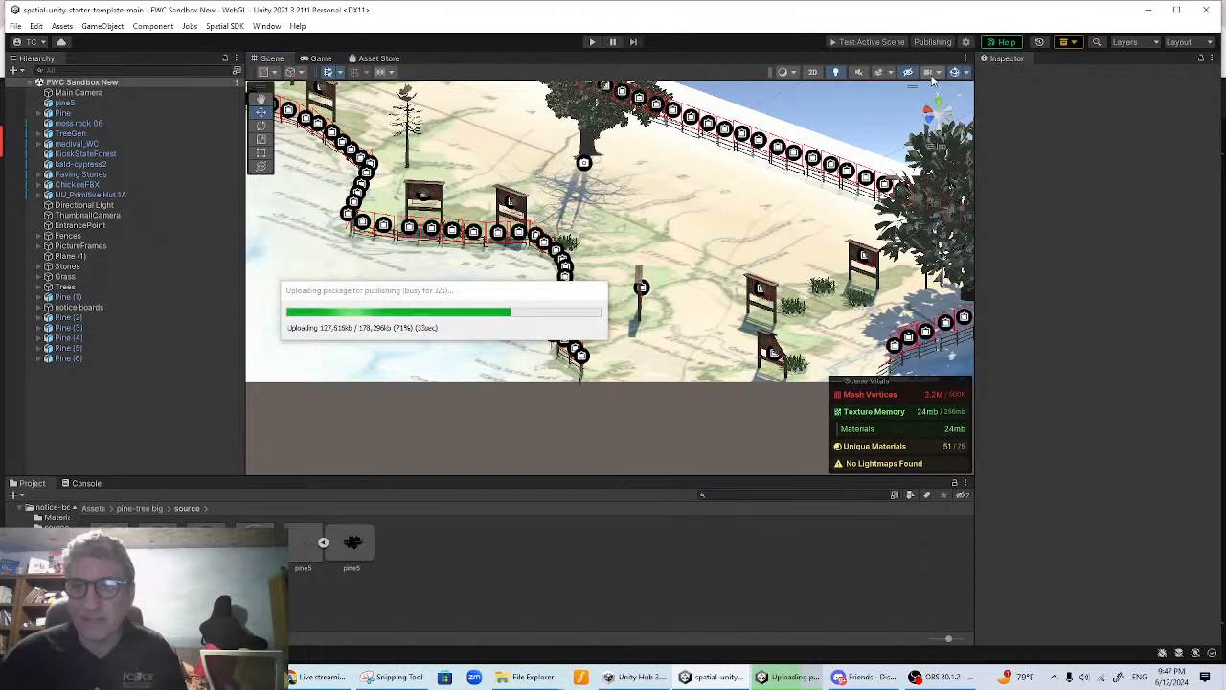
{"action": "scroll", "coordinate": [792, 305], "scroll_direction": "down", "scroll_amount": 10}
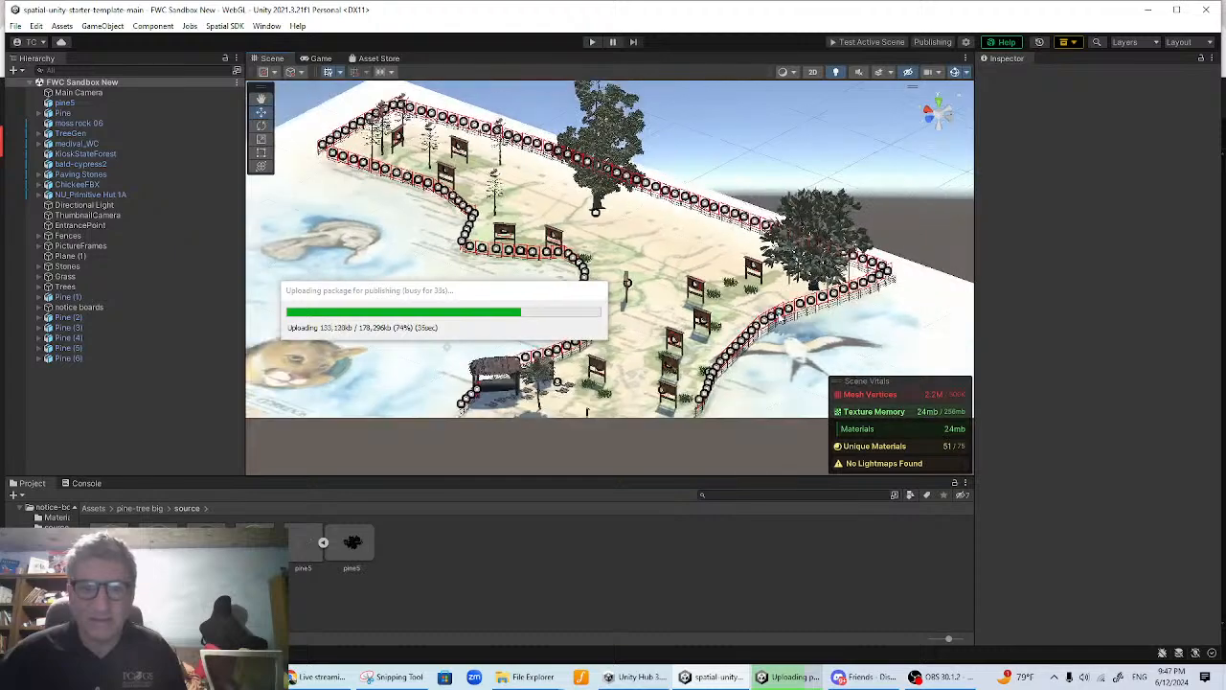
{"action": "left_click_drag", "start_coordinate": [679, 448], "coordinate": [764, 379], "text": "alt"}
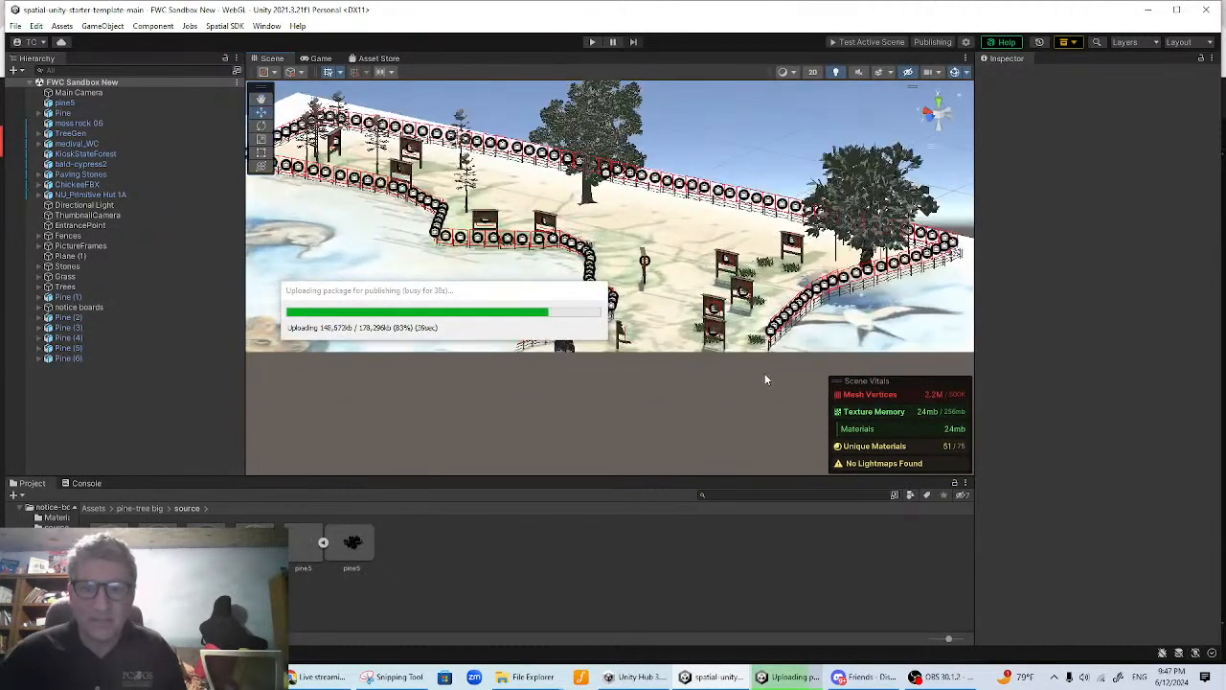
- Turn off the scene camera's dynamic clipping and lower its near clipping plane to 1e-05, dismissing the upload notice
{"action": "left_click", "coordinate": [931, 72]}
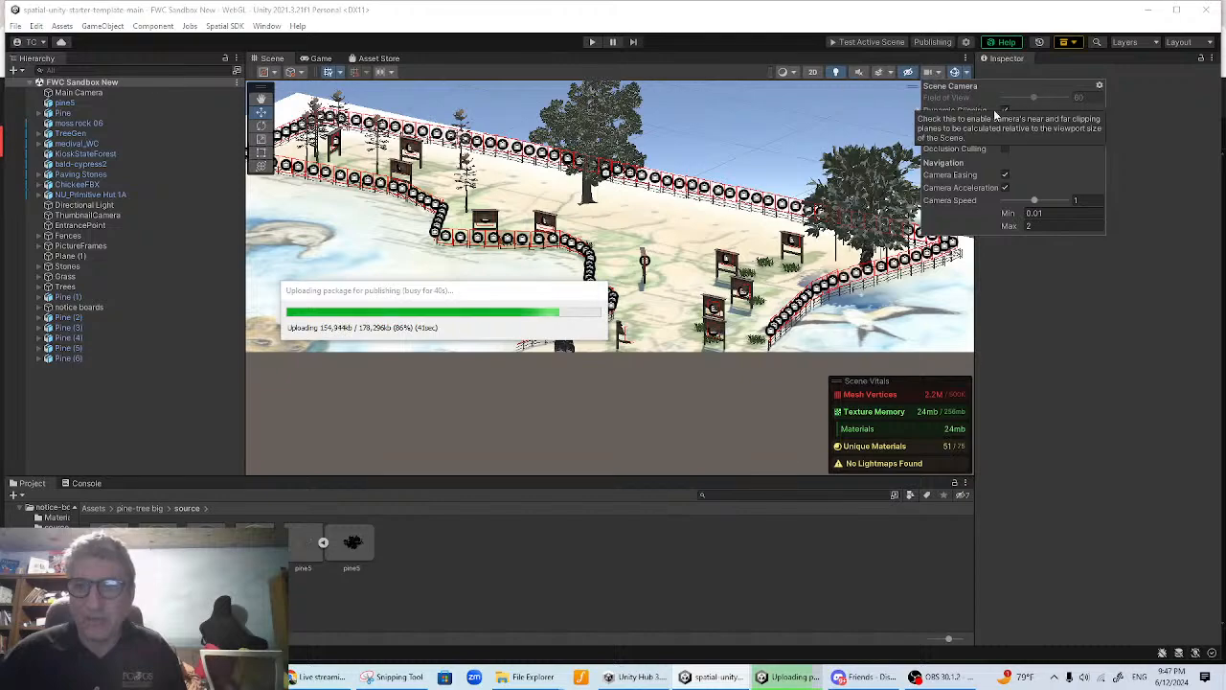
{"action": "mouse_move", "coordinate": [756, 304]}
{"action": "left_mouse_down", "text": "alt"}
{"action": "mouse_move", "coordinate": [741, 311]}
{"action": "mouse_move", "coordinate": [762, 304]}
{"action": "left_mouse_up", "text": "alt"}
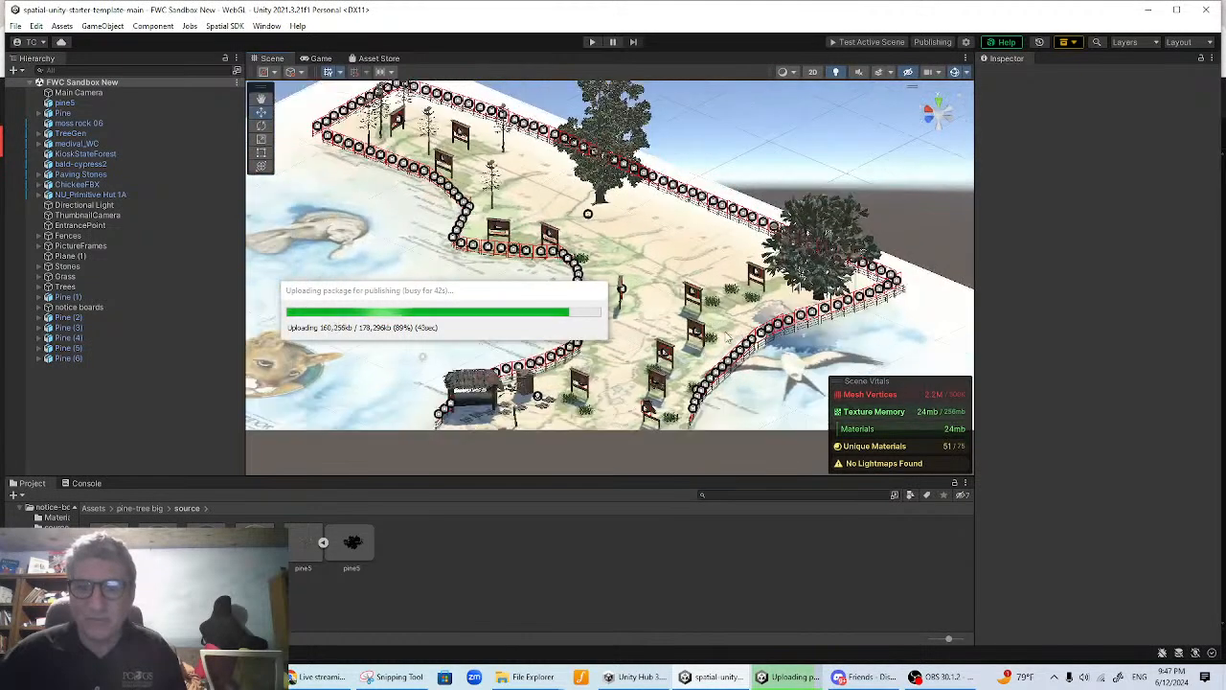
{"action": "left_click", "coordinate": [935, 74]}
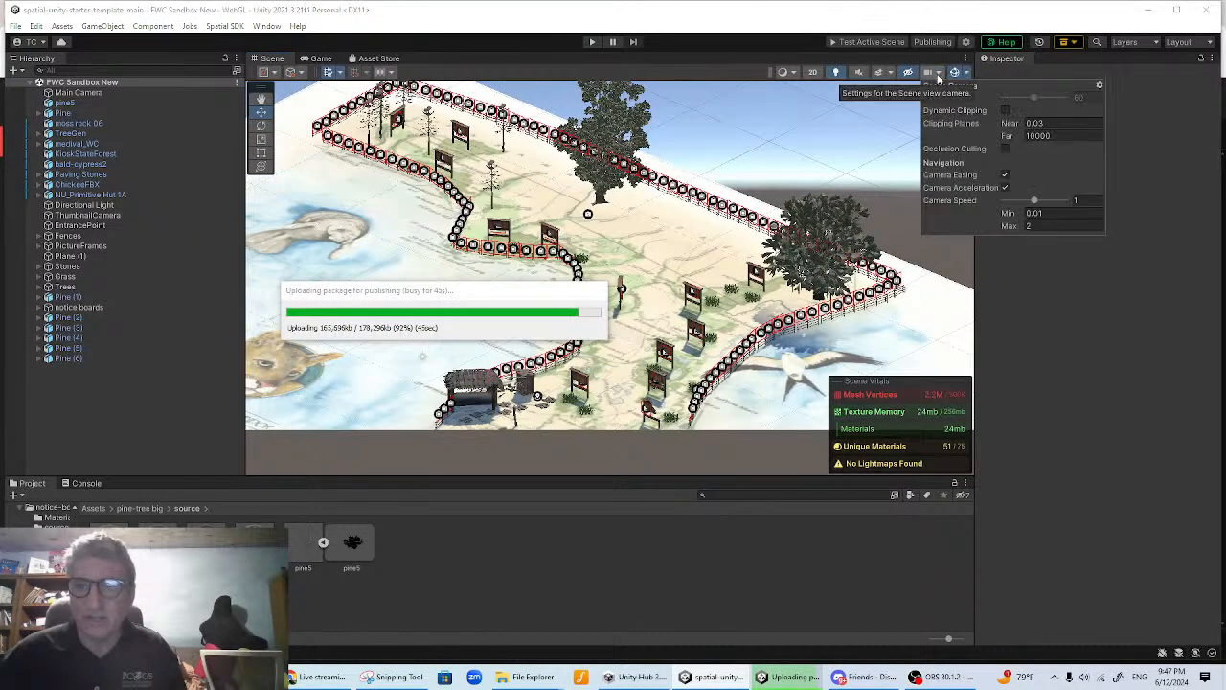
{"action": "left_click", "coordinate": [1042, 123]}
{"action": "left_click", "coordinate": [1011, 126]}
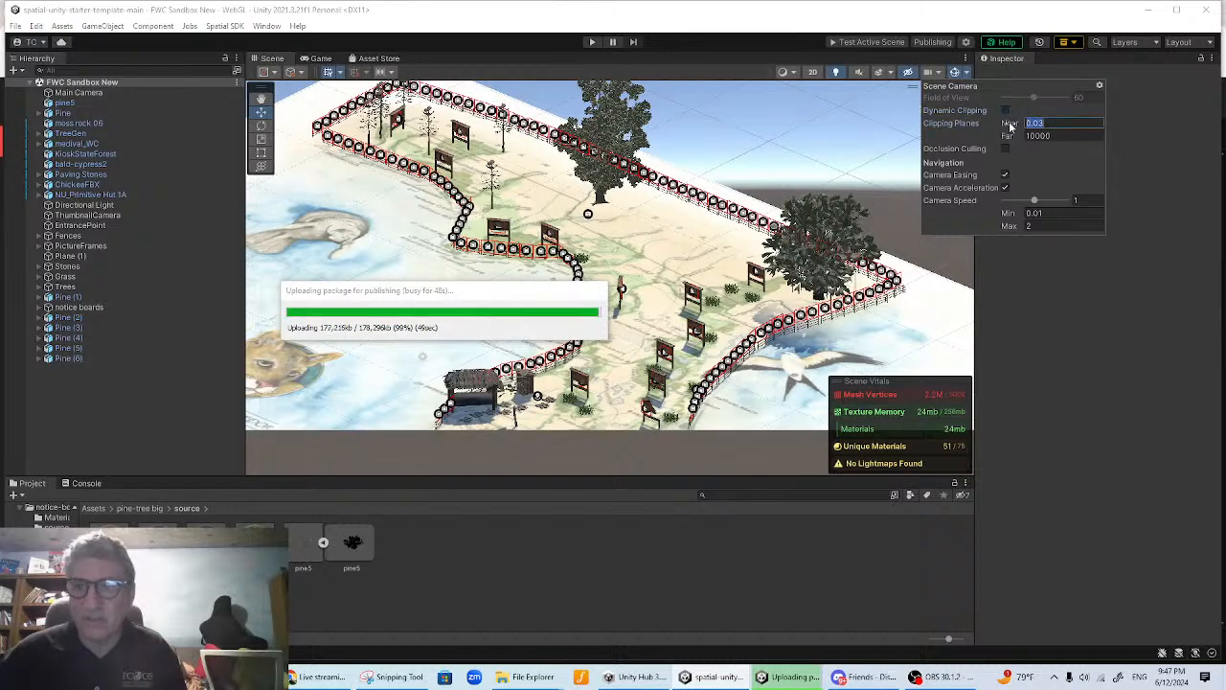
{"action": "left_click_drag", "start_coordinate": [1016, 125], "coordinate": [962, 128]}
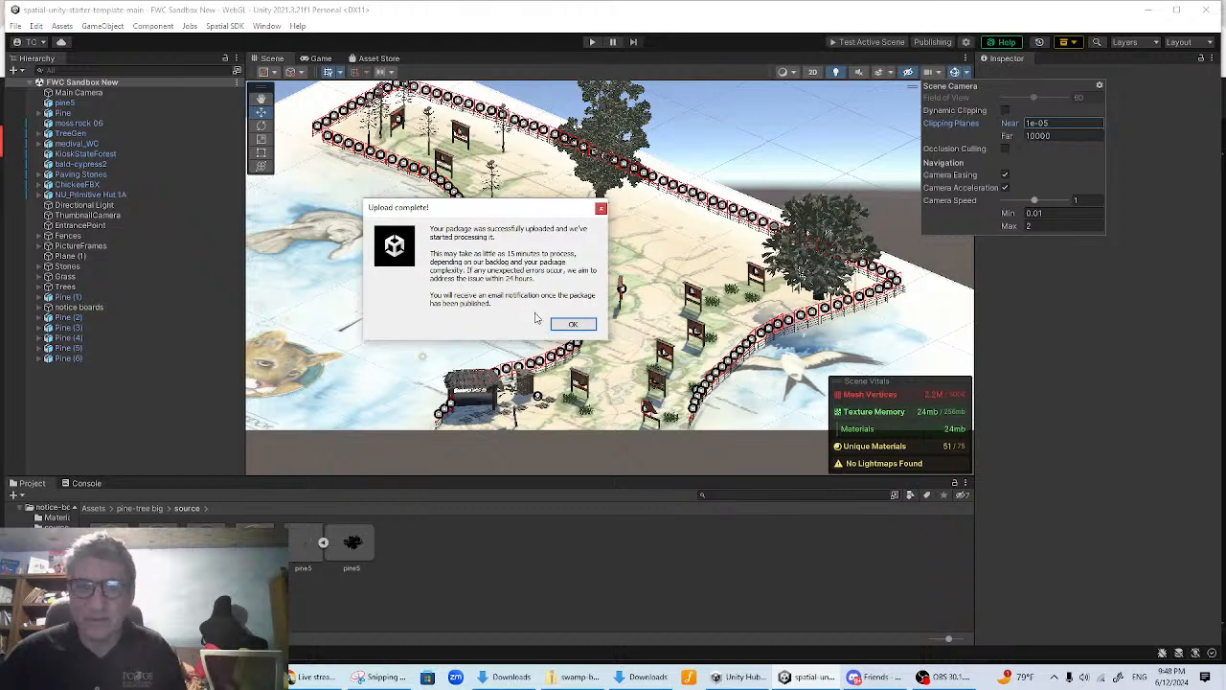
{"action": "left_click", "coordinate": [572, 324]}
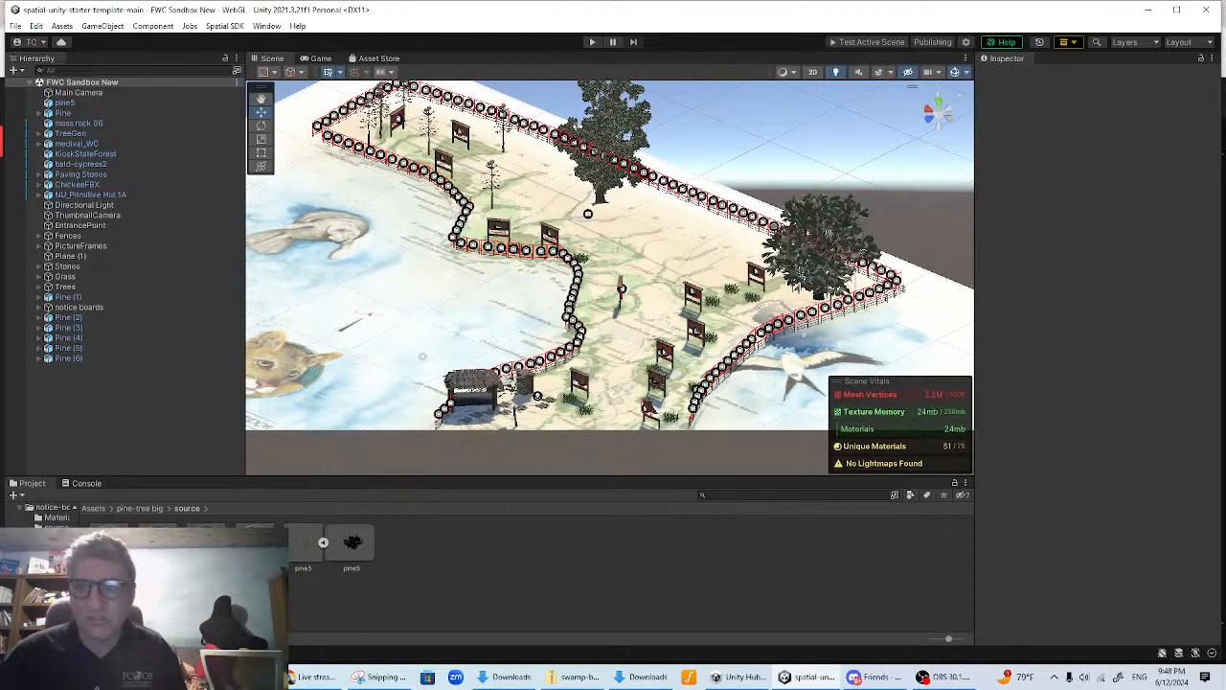
- Set the scene camera's far clipping plane to 10024.65 and inspect the map from a steeper angle
{"action": "left_click", "coordinate": [632, 315]}
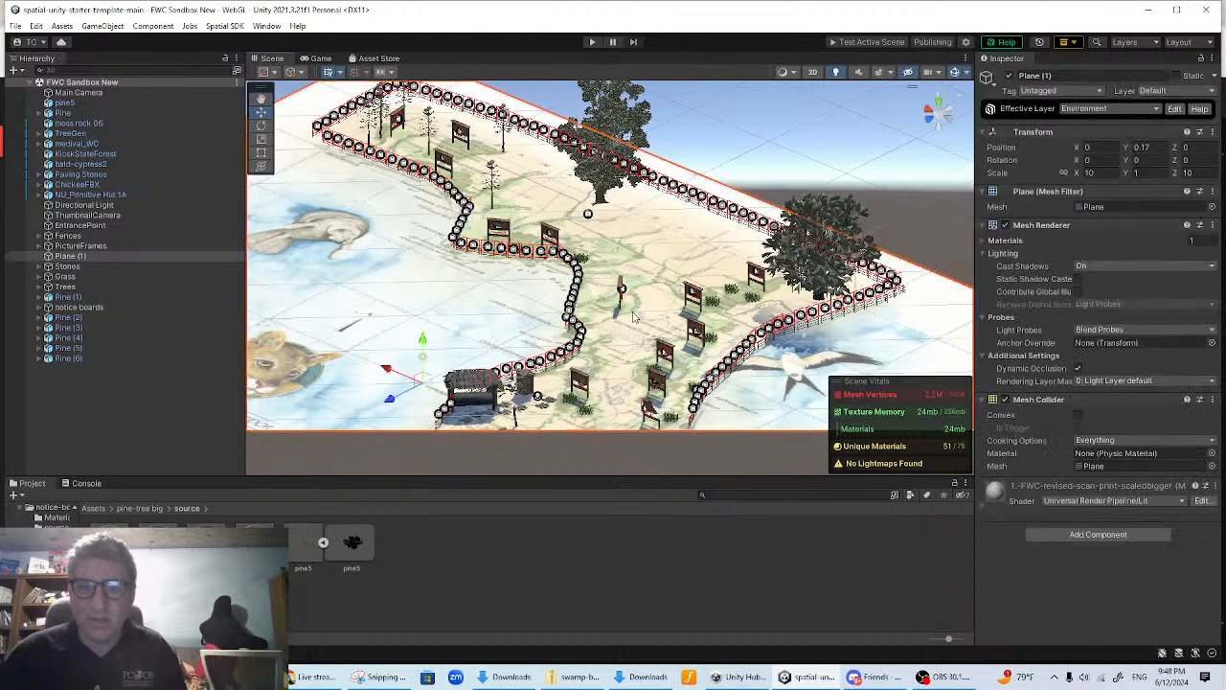
{"action": "left_click", "coordinate": [937, 73]}
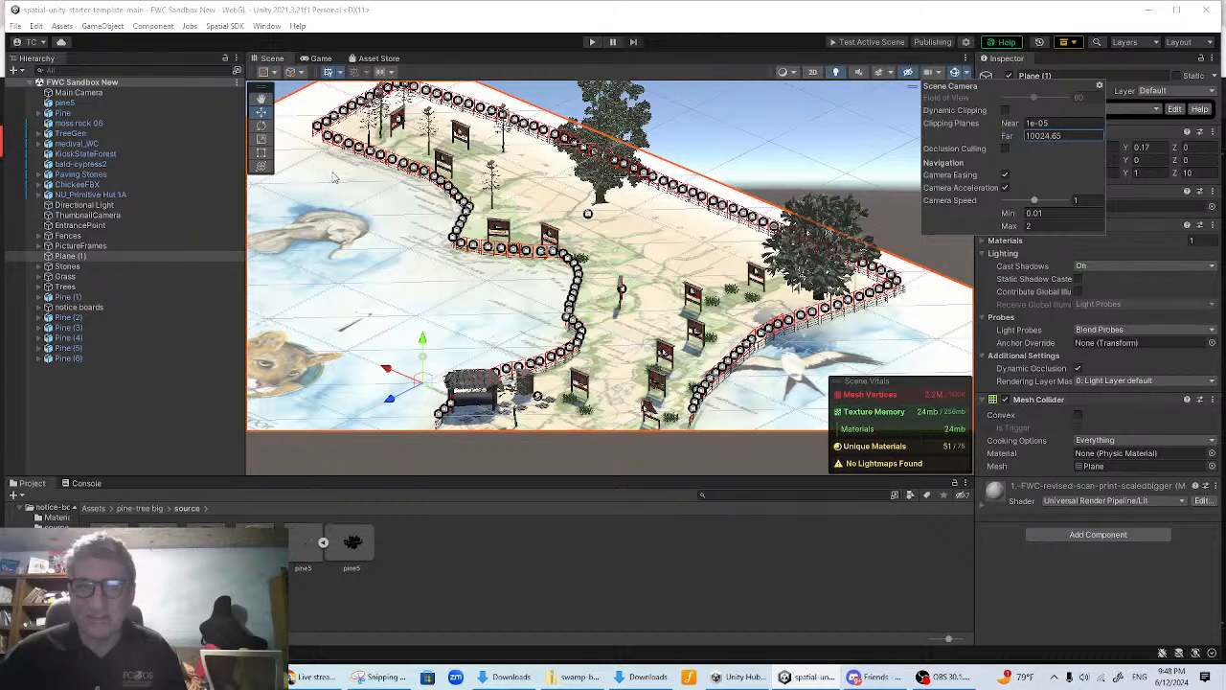
{"action": "left_click", "coordinate": [397, 314]}
{"action": "left_click_drag", "start_coordinate": [511, 311], "coordinate": [613, 582], "text": "alt"}
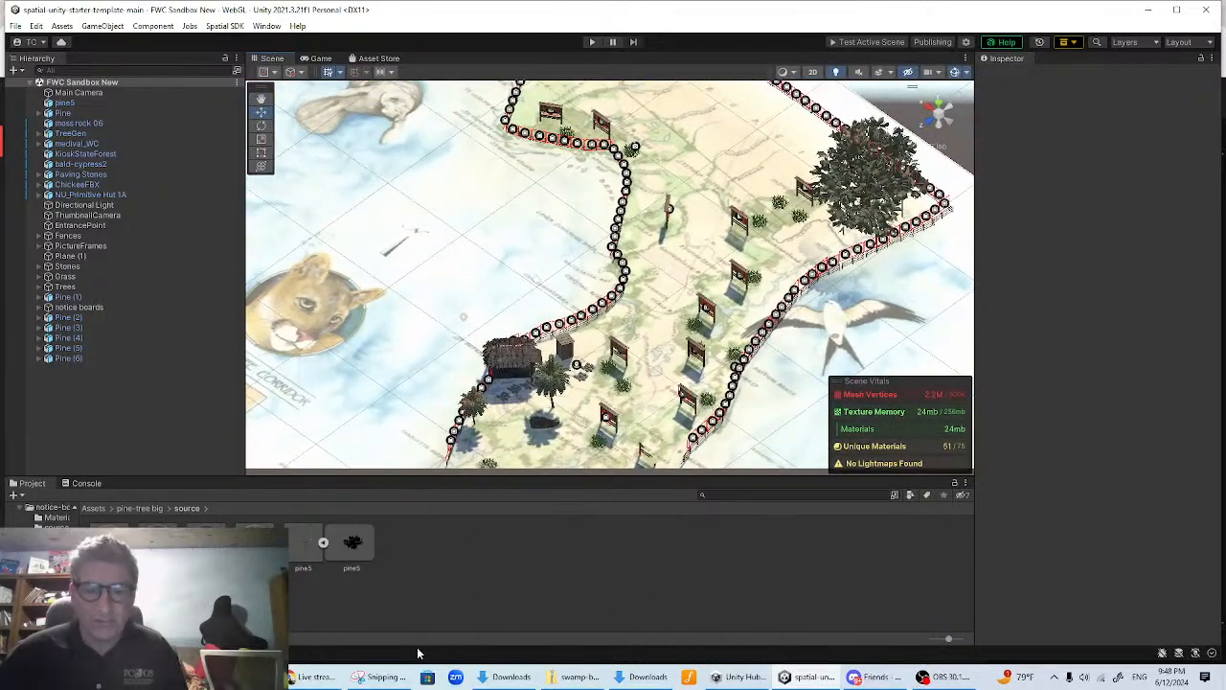
- Switch to the browser and reload the FWC Sandbox space in Spatial to check the published version
{"action": "left_click", "coordinate": [317, 677]}
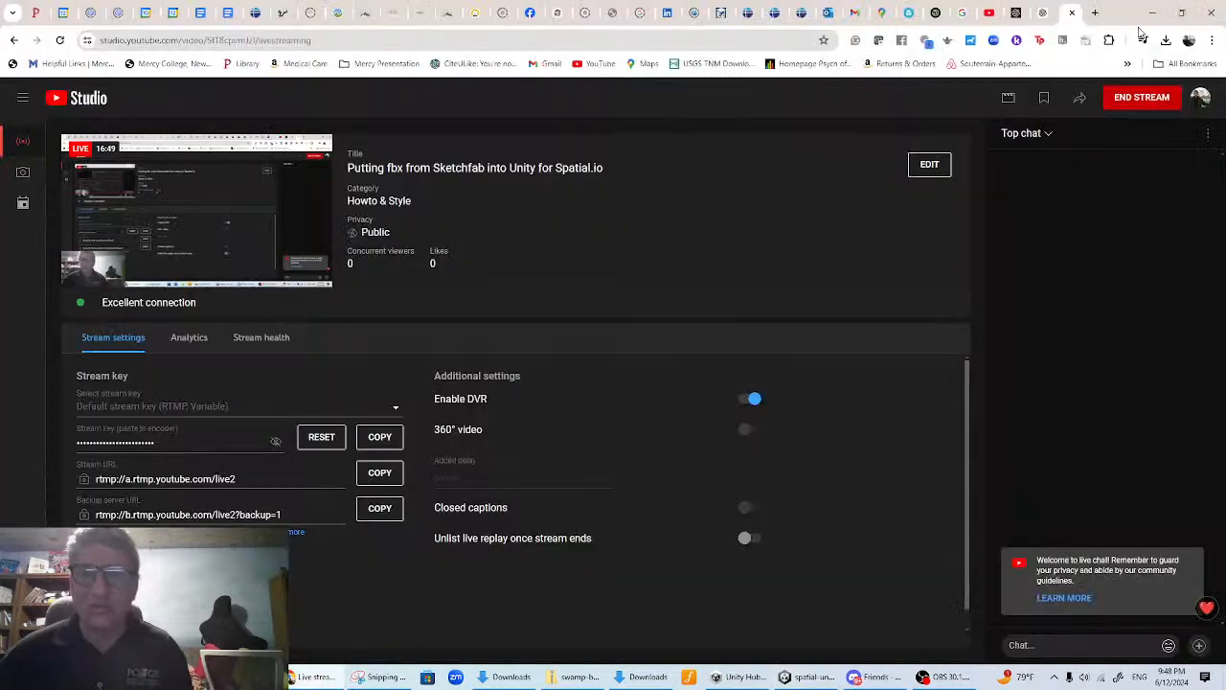
{"action": "left_click", "coordinate": [932, 13]}
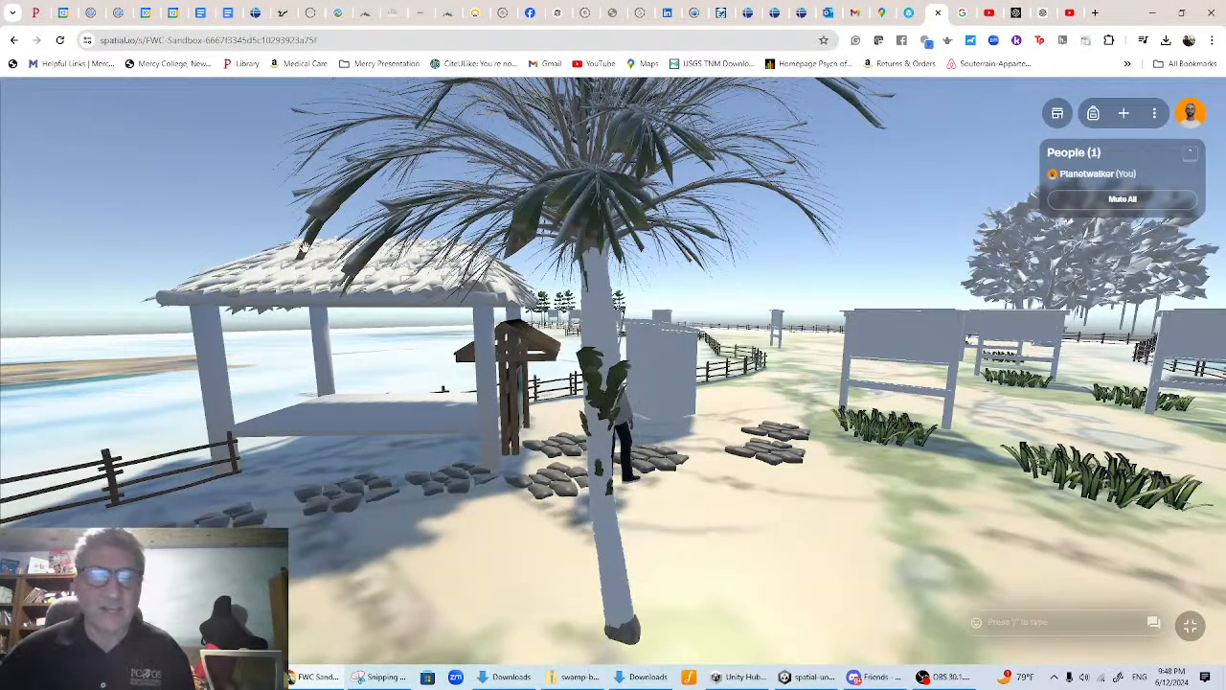
{"action": "left_click", "coordinate": [60, 41]}
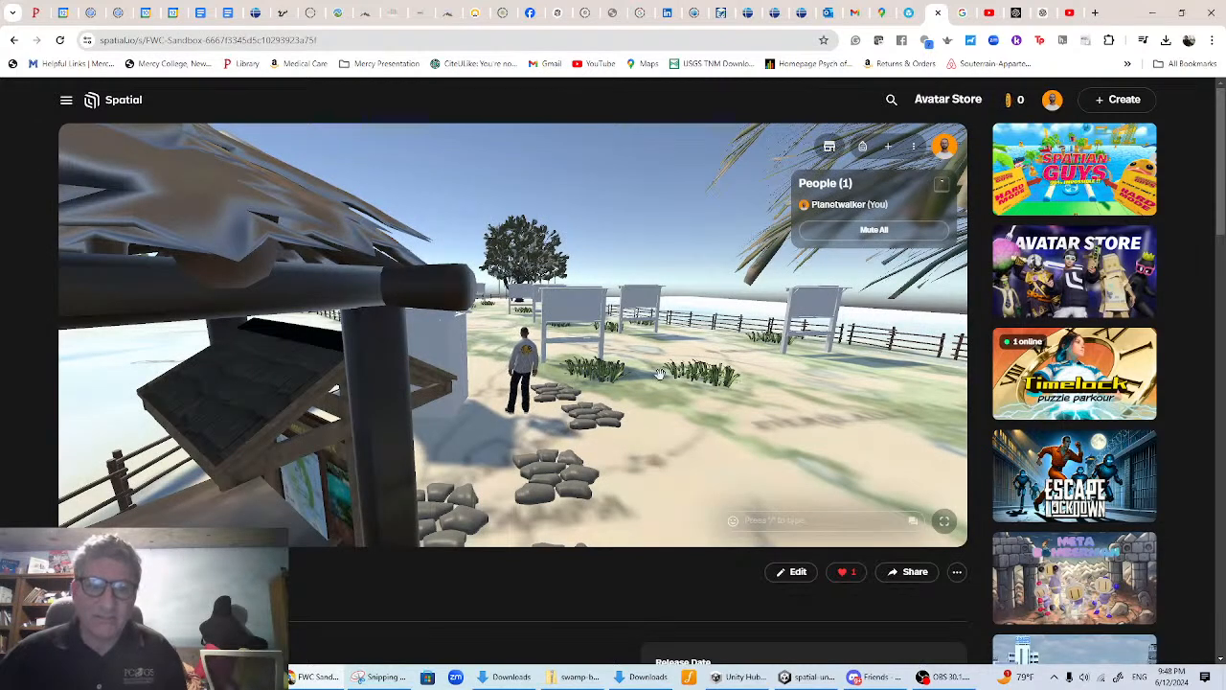
- Walk through the published FWC Sandbox space and examine the hut, notice boards, fences and framed pictures from several angles
{"action": "left_click_drag", "start_coordinate": [624, 382], "coordinate": [823, 420]}
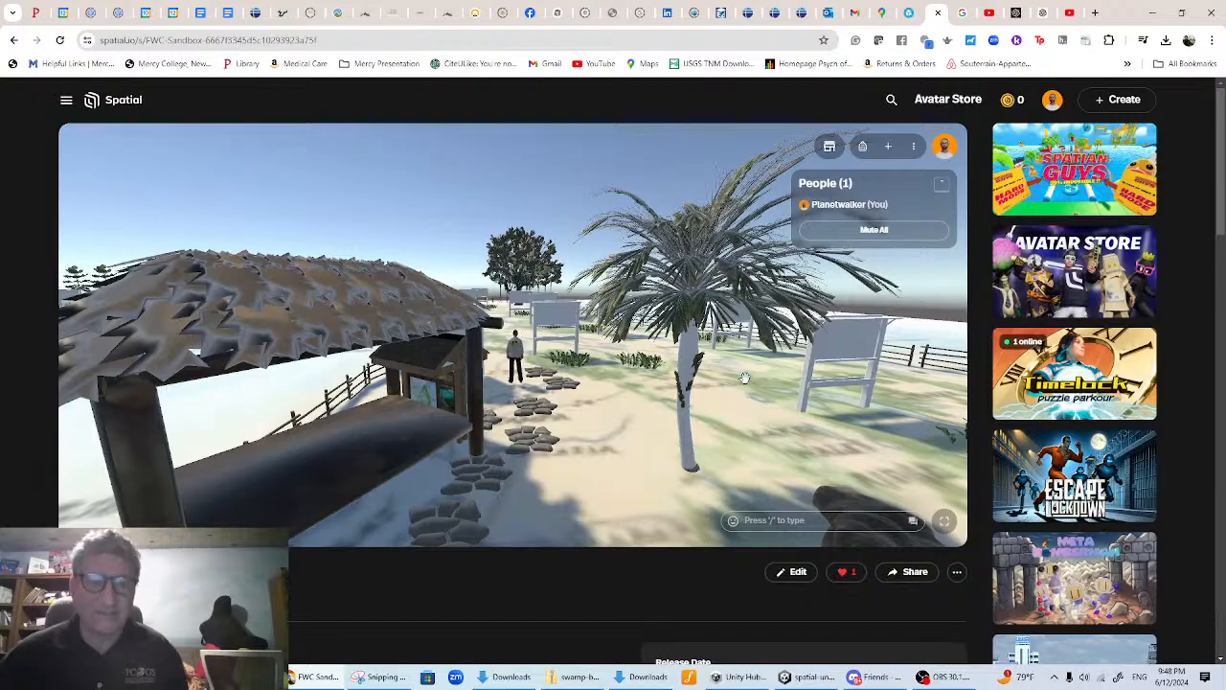
{"action": "left_click_drag", "start_coordinate": [680, 376], "coordinate": [613, 361]}
{"action": "left_click_drag", "start_coordinate": [725, 410], "coordinate": [611, 361]}
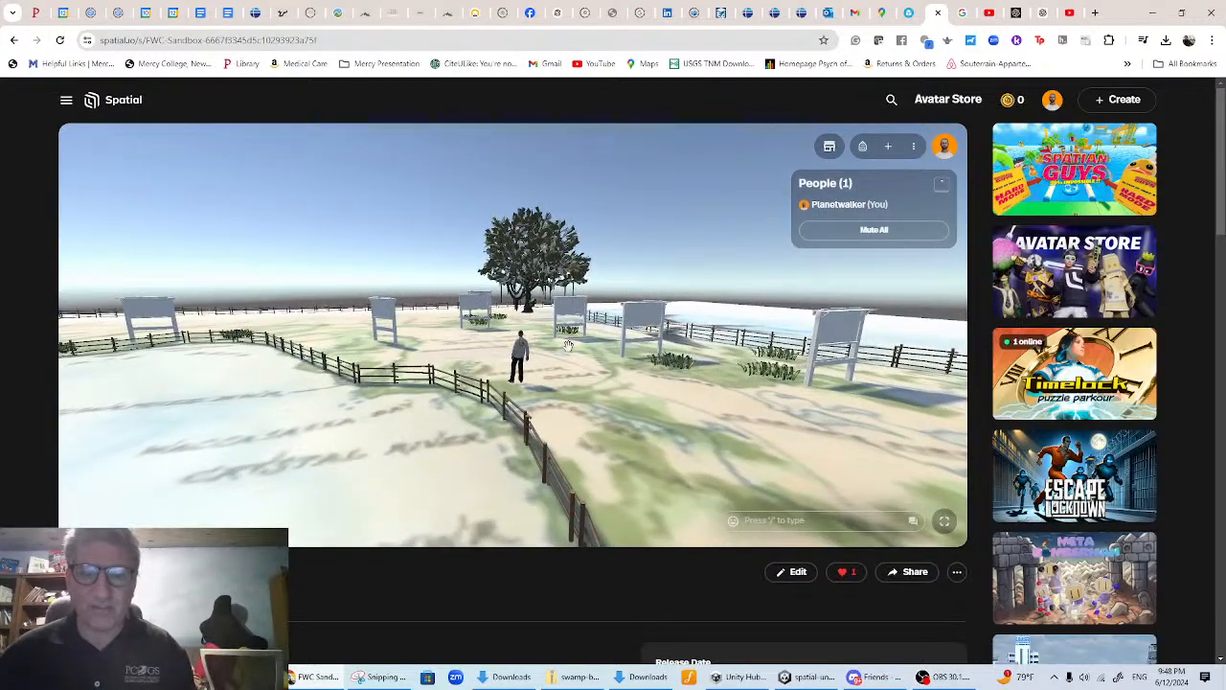
{"action": "key", "text": "s"}
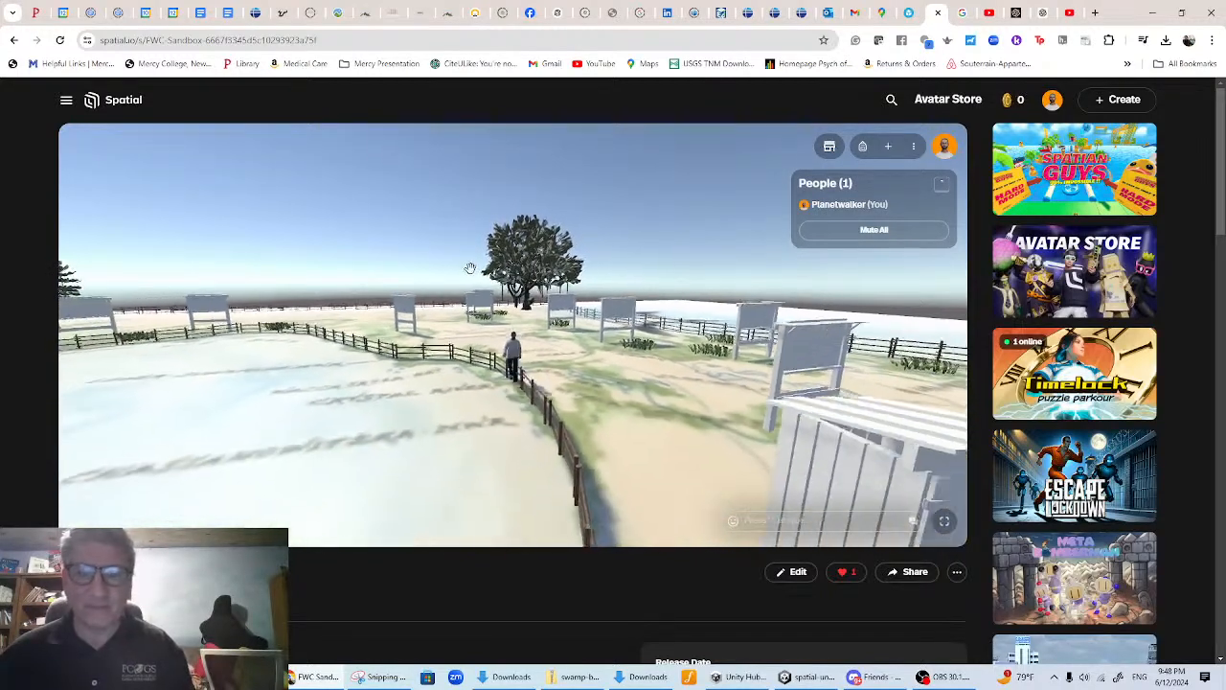
{"action": "key", "text": "d"}
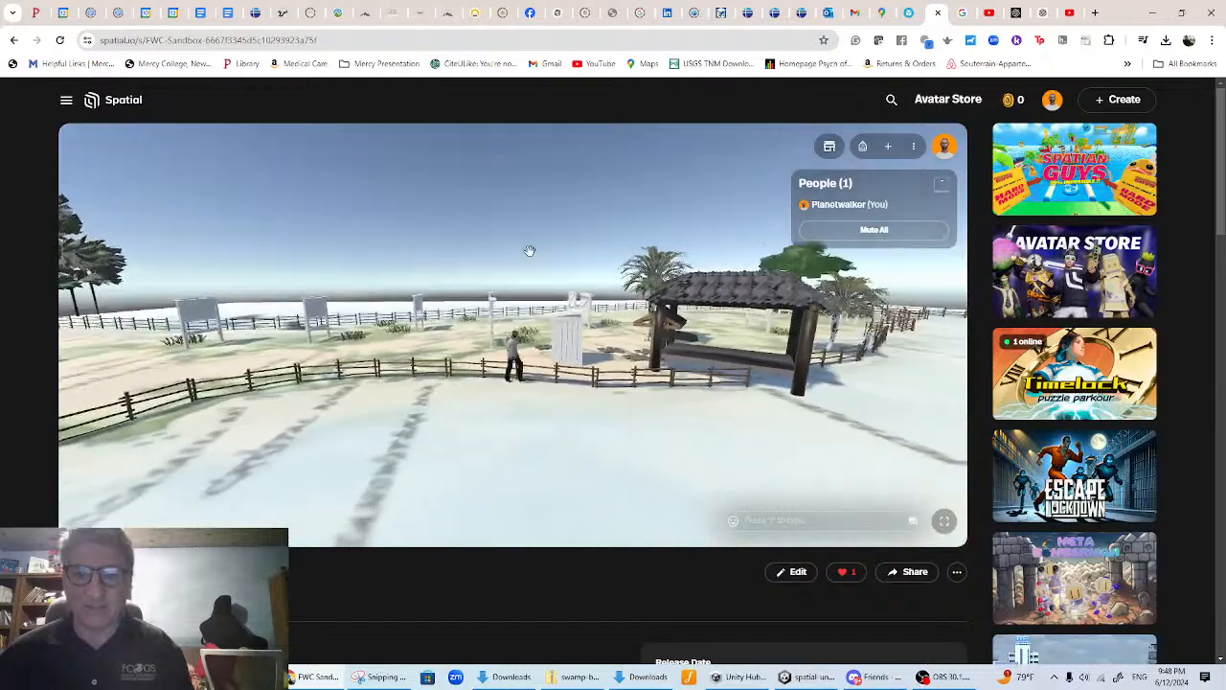
{"action": "key", "text": "w"}
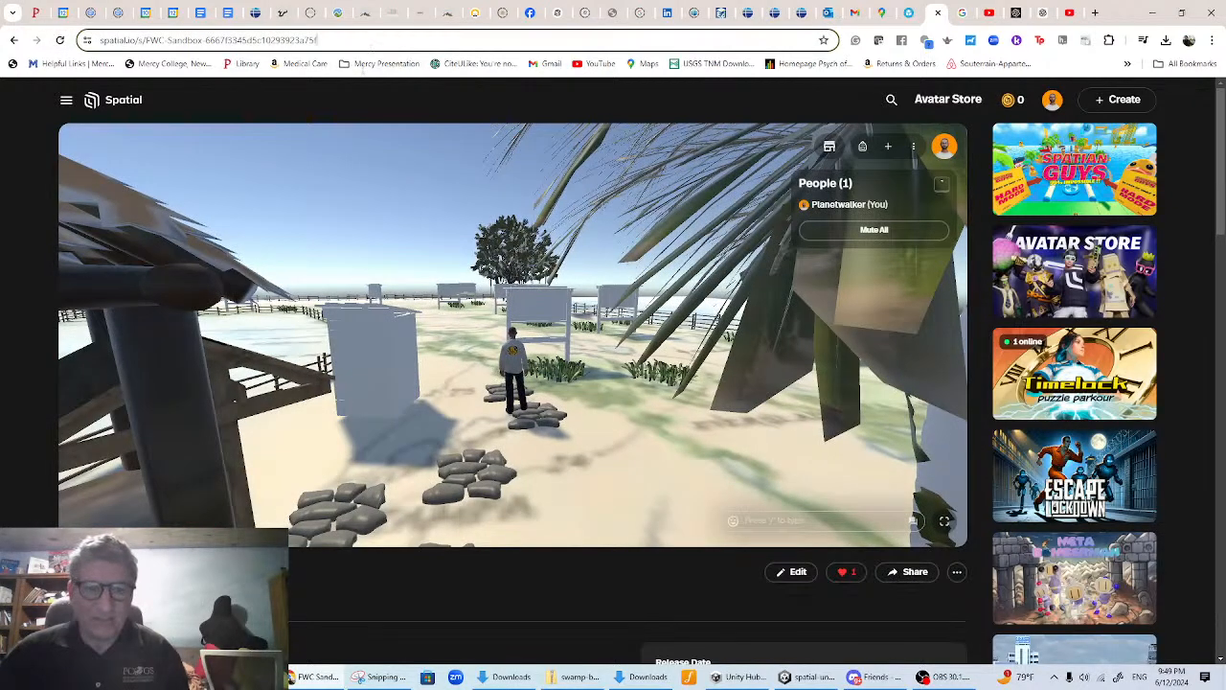
{"action": "left_click_drag", "start_coordinate": [413, 321], "coordinate": [348, 255]}
{"action": "left_click_drag", "start_coordinate": [522, 314], "coordinate": [464, 290]}
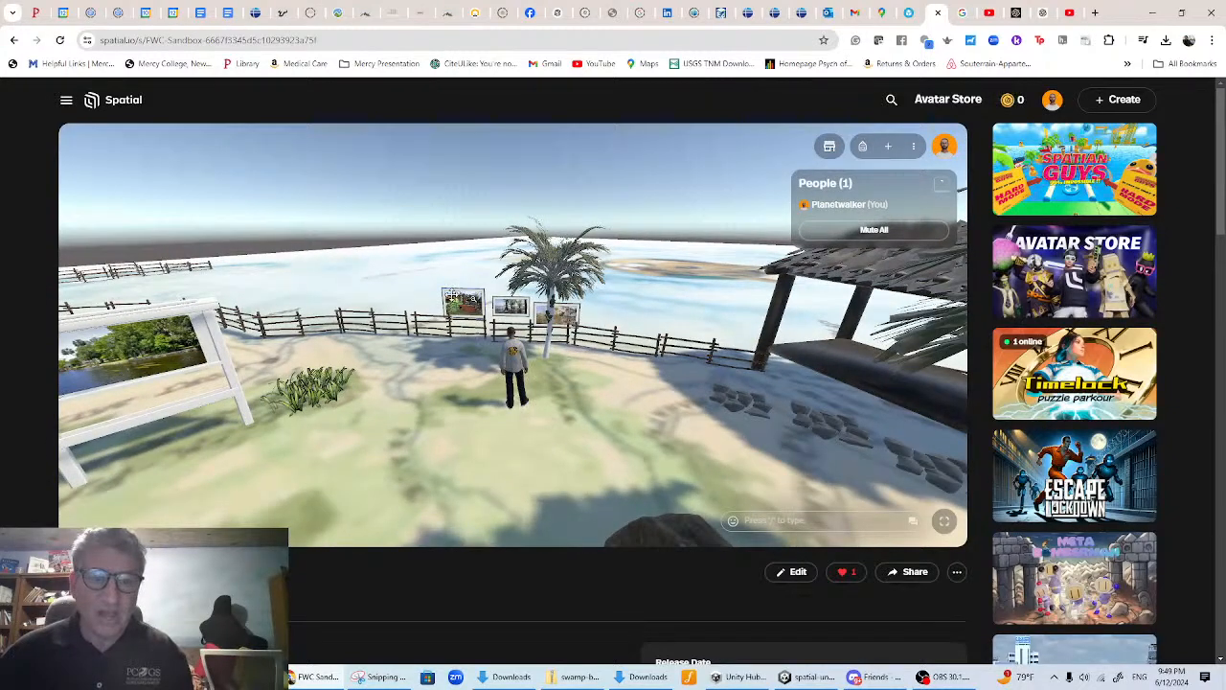
- Add an empty frame from the Stuff content beside the fence pictures and replace its image with the sunset picture download.jfif
{"action": "scroll", "coordinate": [460, 258], "scroll_direction": "up", "scroll_amount": 5}
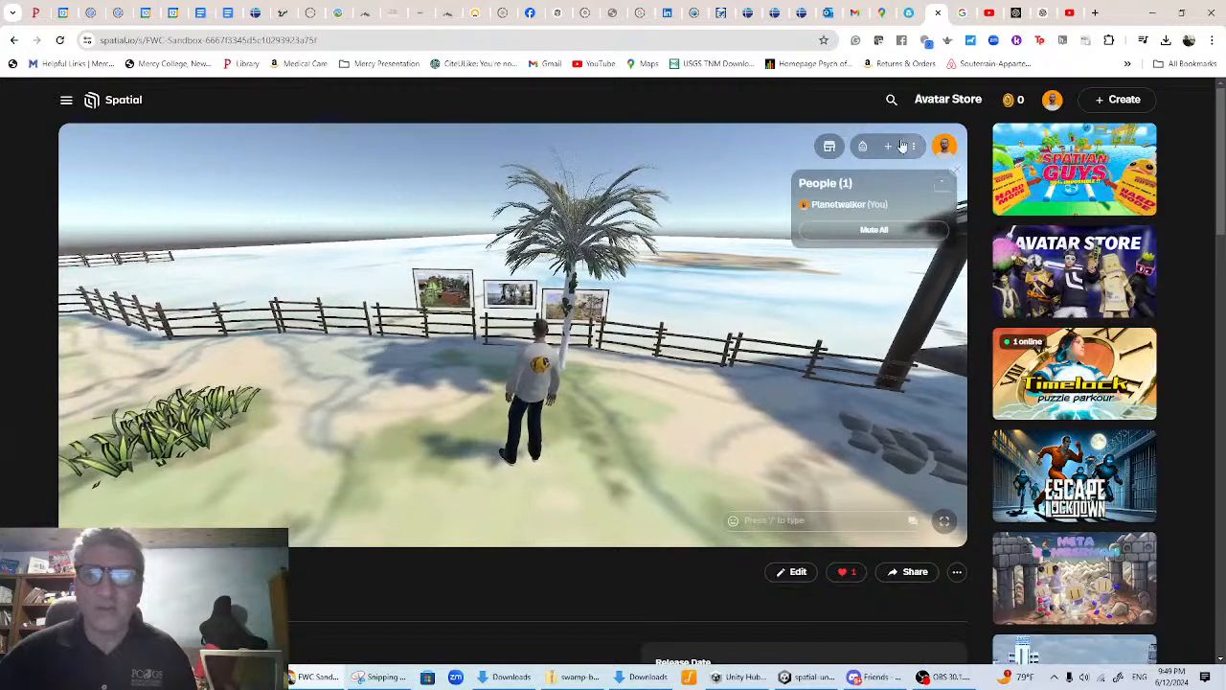
{"action": "left_click", "coordinate": [888, 146]}
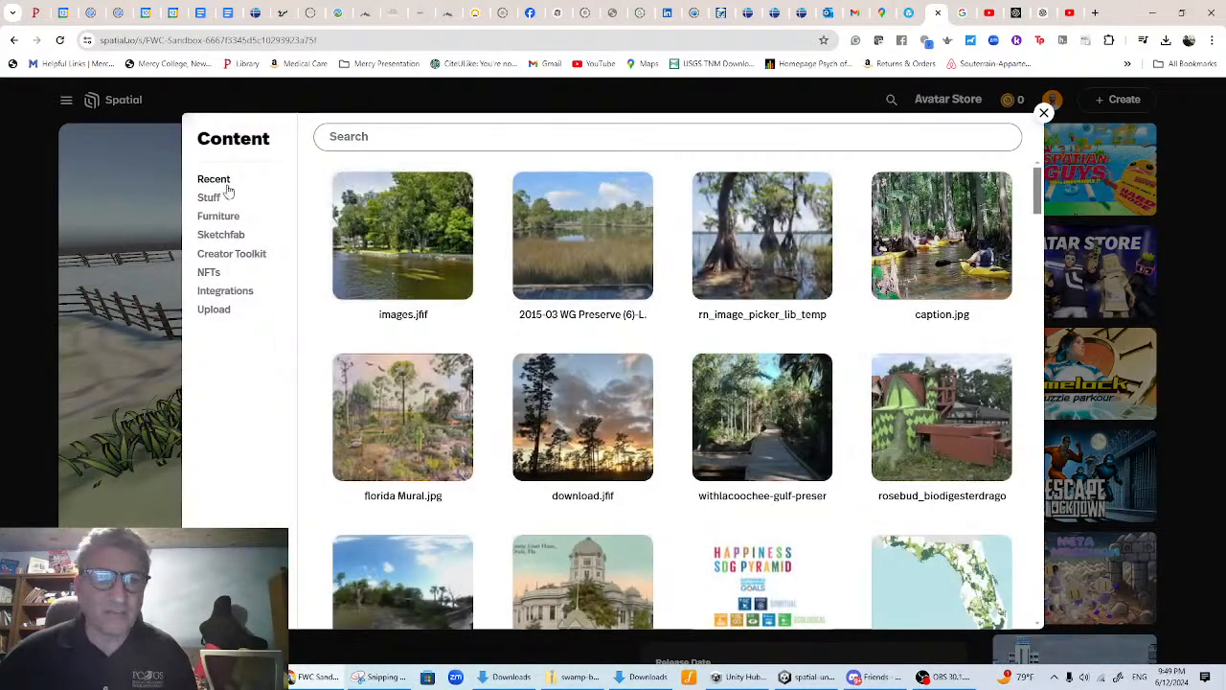
{"action": "left_click", "coordinate": [210, 197]}
{"action": "left_click", "coordinate": [409, 238]}
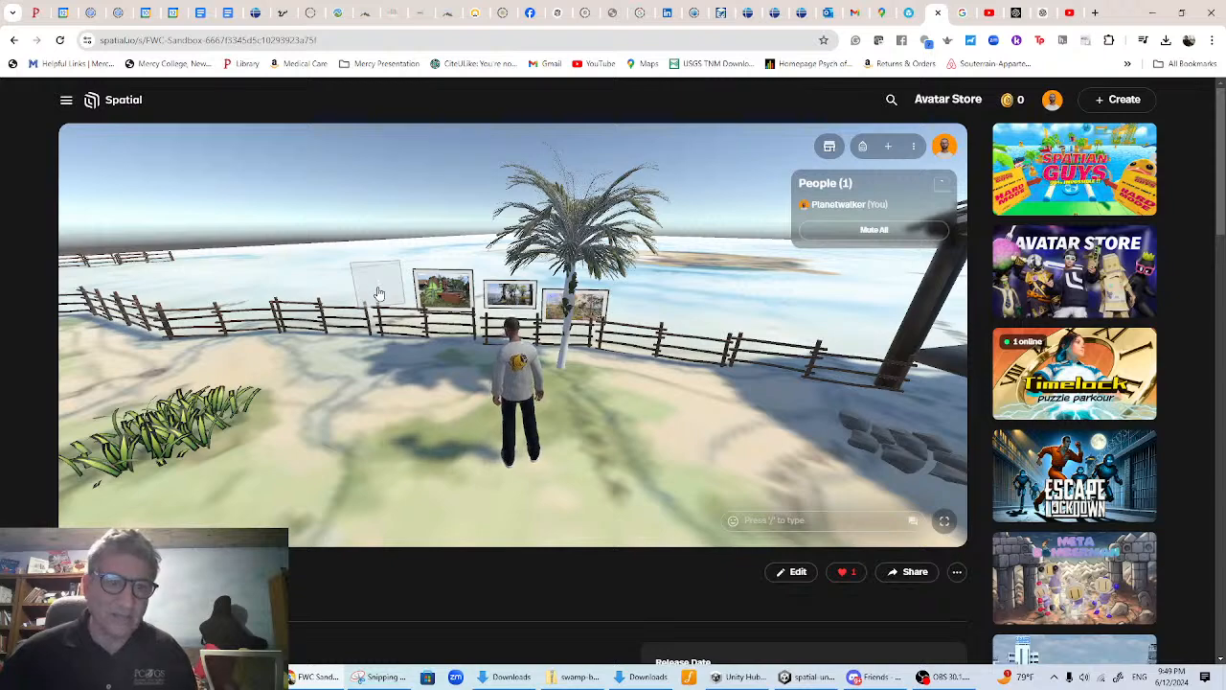
{"action": "left_click", "coordinate": [379, 292]}
{"action": "left_click", "coordinate": [393, 274]}
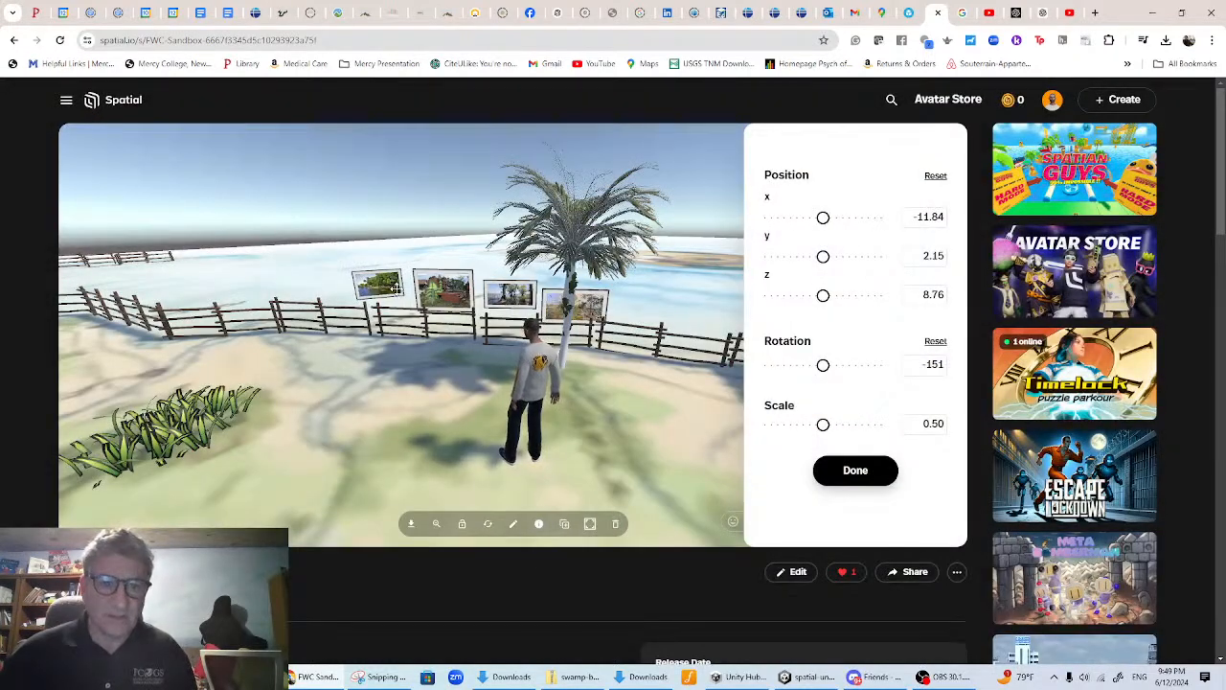
{"action": "left_click", "coordinate": [486, 524]}
{"action": "left_click", "coordinate": [593, 450]}
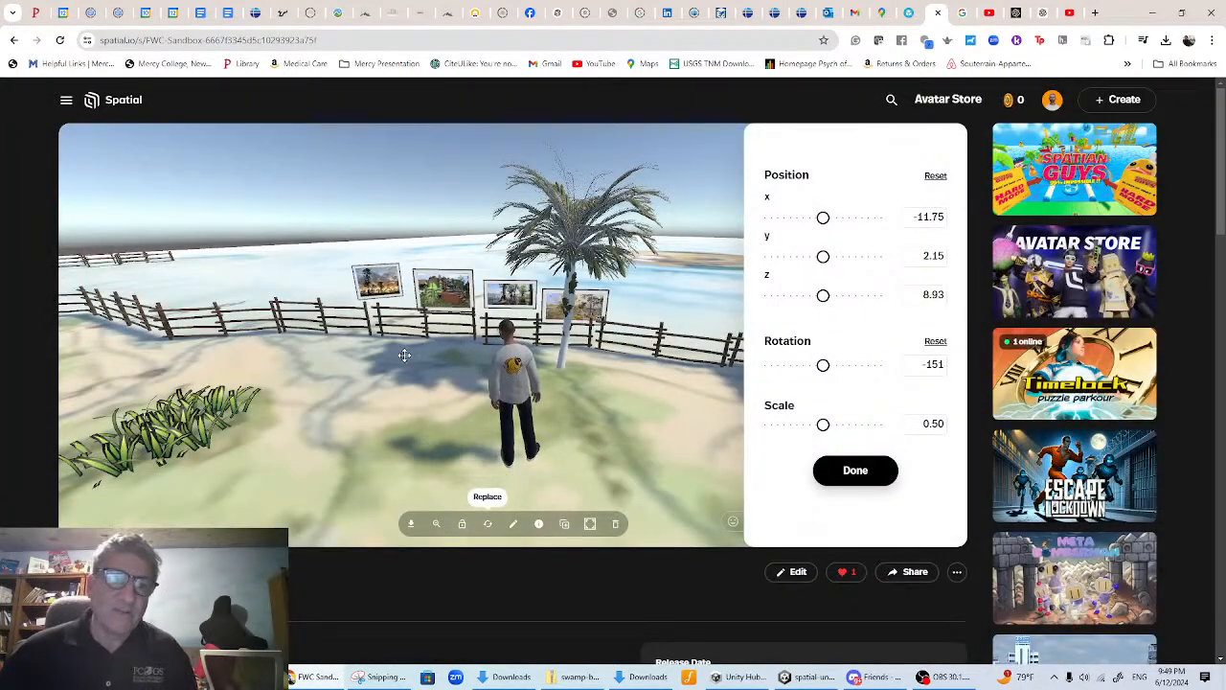
- Move the sunset picture down to the fence at about x -10.19, y 1.65, z 10.68 and rotate it to -126
{"action": "left_click_drag", "start_coordinate": [423, 389], "coordinate": [607, 394]}
{"action": "left_click_drag", "start_coordinate": [326, 306], "coordinate": [329, 393]}
{"action": "left_click_drag", "start_coordinate": [824, 365], "coordinate": [851, 365]}
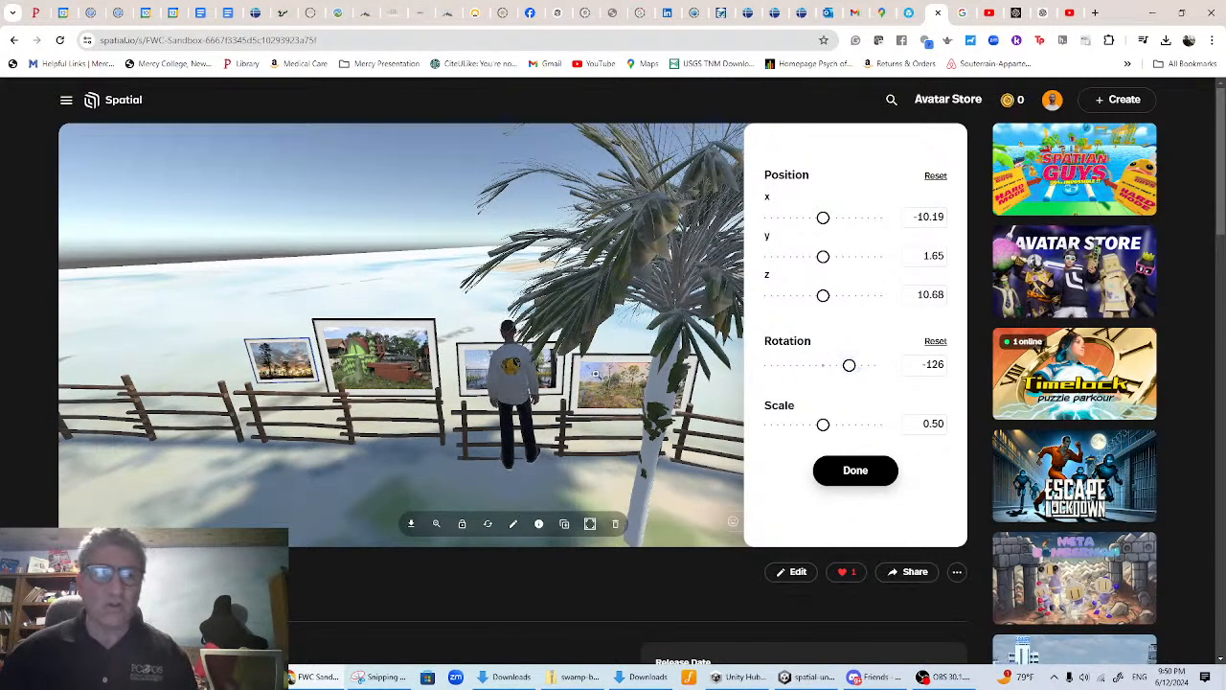
- Switch to Unity and inspect the fence line and notice boards in the scene from different distances and angles
{"action": "left_click", "coordinate": [798, 677]}
{"action": "scroll", "coordinate": [678, 246], "scroll_direction": "up", "scroll_amount": 5}
{"action": "right_click_drag", "start_coordinate": [724, 256], "coordinate": [533, 180]}
{"action": "scroll", "coordinate": [533, 180], "scroll_direction": "up", "scroll_amount": 5}
{"action": "middle_click_drag", "start_coordinate": [533, 180], "coordinate": [614, 321]}
{"action": "right_click_drag", "start_coordinate": [614, 322], "coordinate": [629, 180]}
{"action": "scroll", "coordinate": [630, 180], "scroll_direction": "up", "scroll_amount": 3}
{"action": "scroll", "coordinate": [629, 180], "scroll_direction": "down", "scroll_amount": 6}
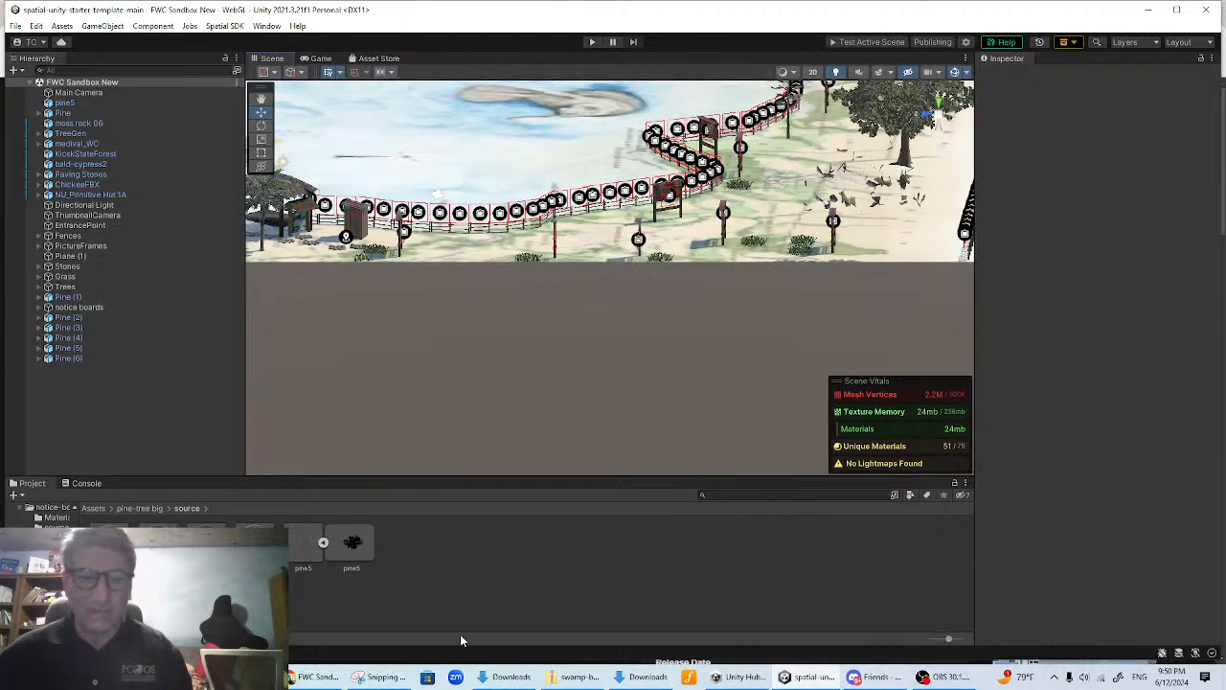
- Return to the Spatial space in the browser, finish editing the sunset picture and lock it in place
{"action": "left_click", "coordinate": [312, 676]}
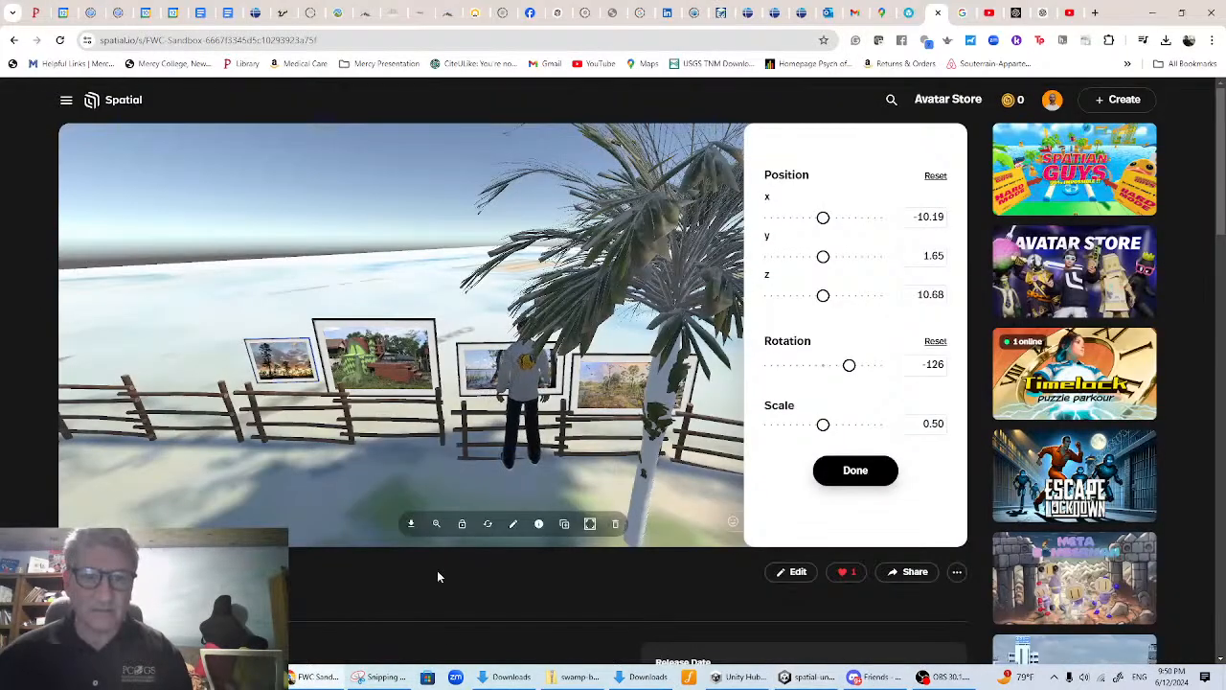
{"action": "left_click", "coordinate": [856, 469]}
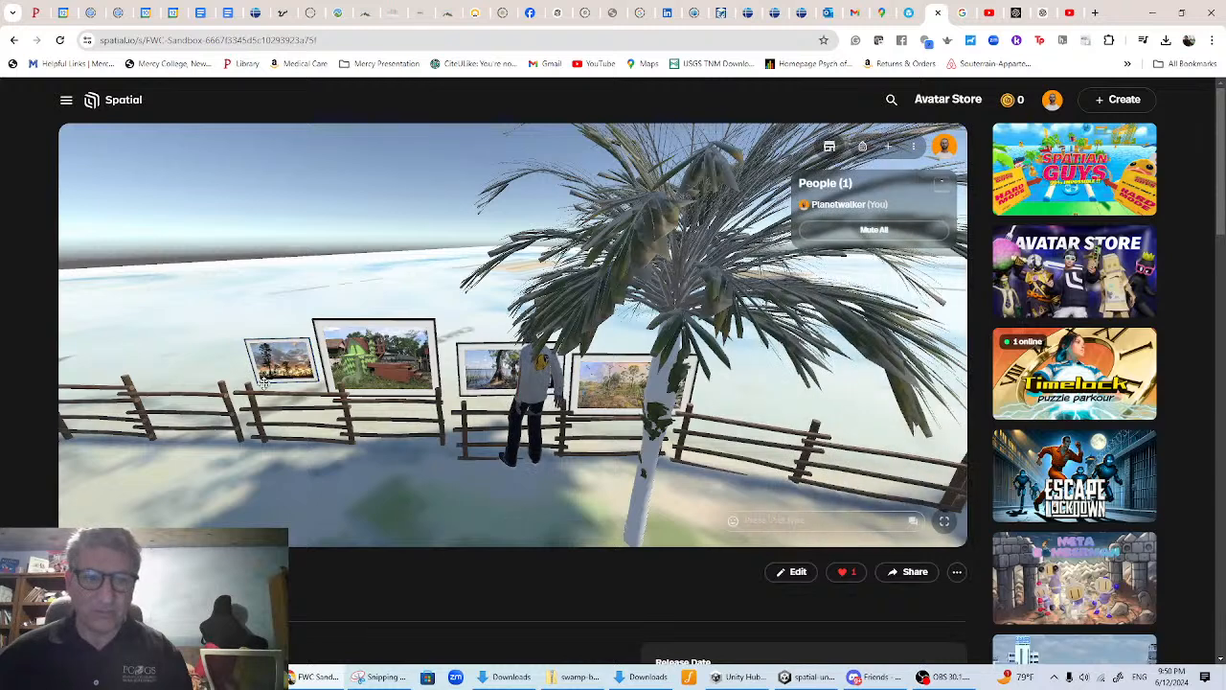
{"action": "left_click", "coordinate": [266, 369]}
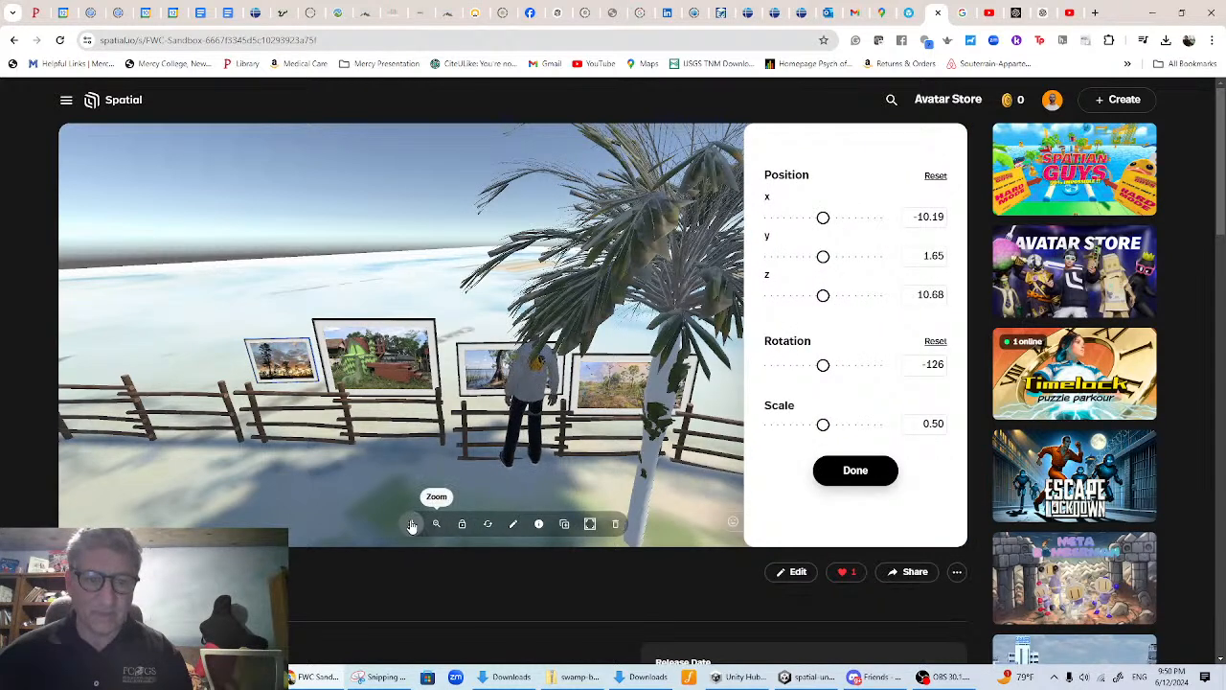
{"action": "left_click", "coordinate": [465, 525]}
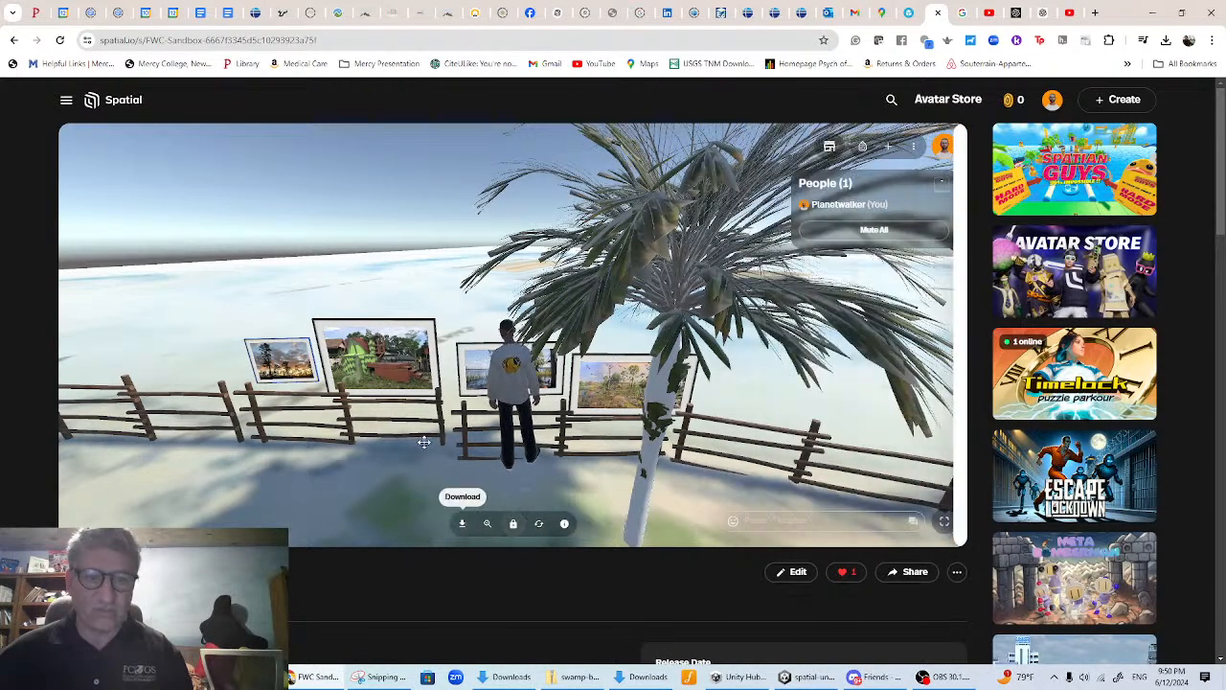
- Move the green dragon building picture to about x -9.14, y 1.57, z 10.36, rotation -131, and lock it and the neighbouring cypress picture
{"action": "left_click_drag", "start_coordinate": [399, 363], "coordinate": [412, 340]}
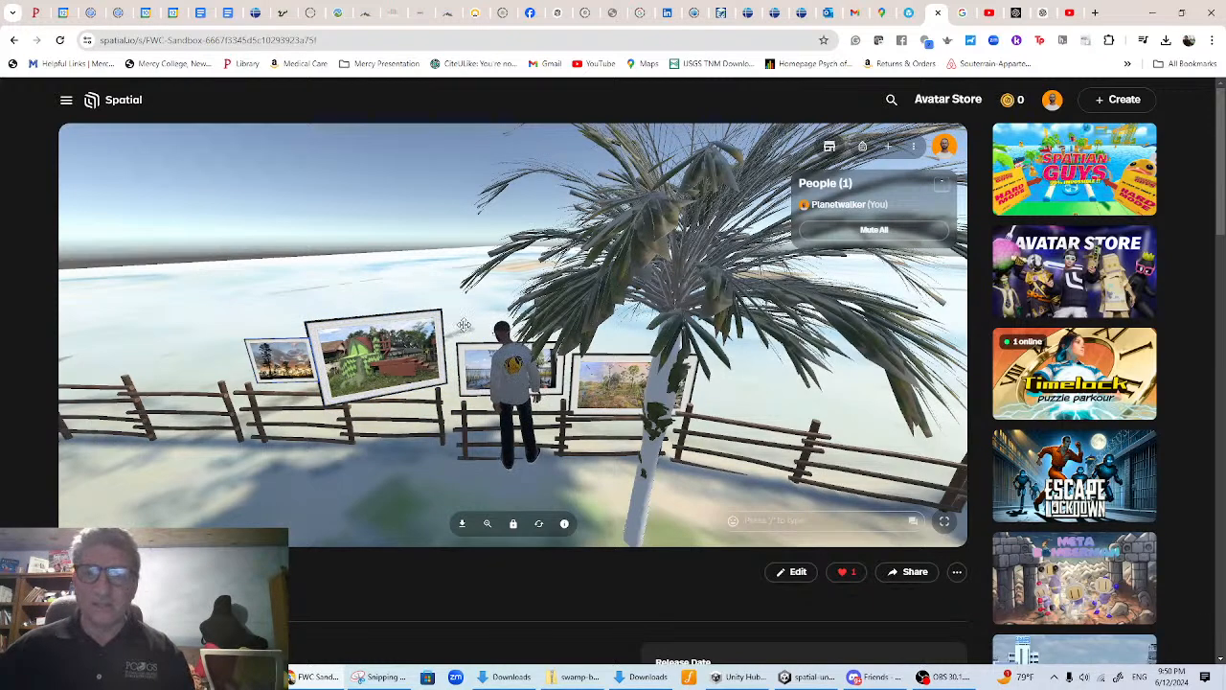
{"action": "left_click", "coordinate": [411, 340]}
{"action": "key", "text": "s"}
{"action": "key", "text": "s"}
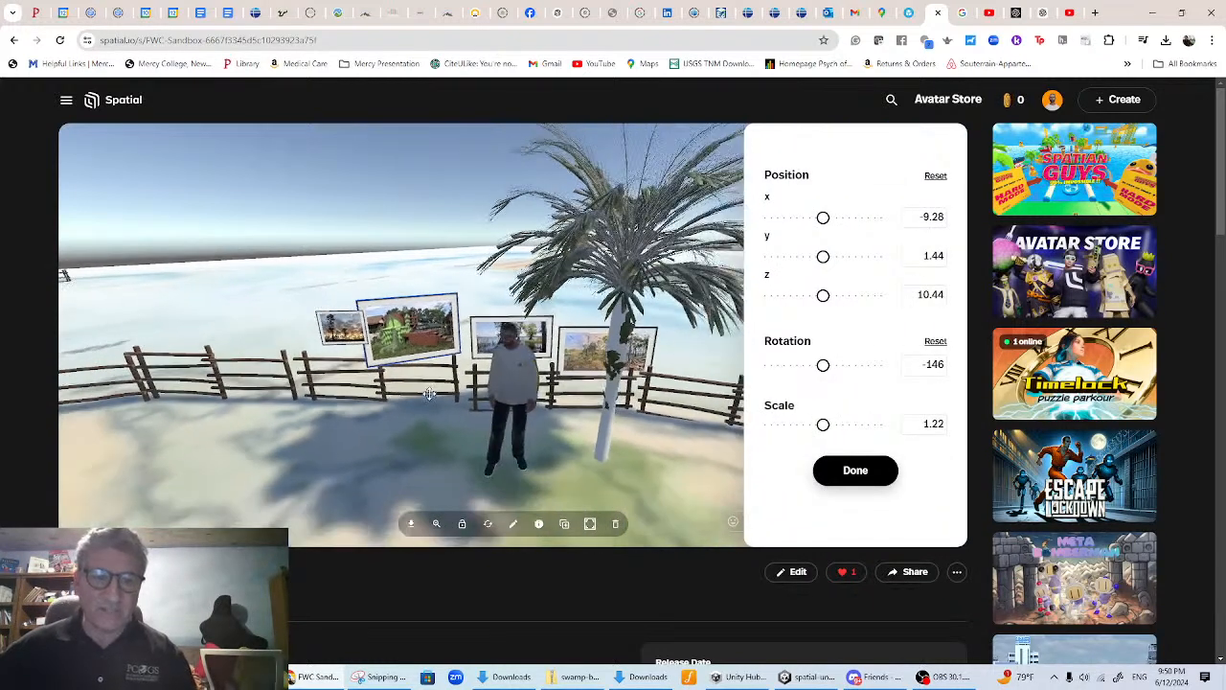
{"action": "left_click_drag", "start_coordinate": [446, 380], "coordinate": [561, 387]}
{"action": "key", "text": "w"}
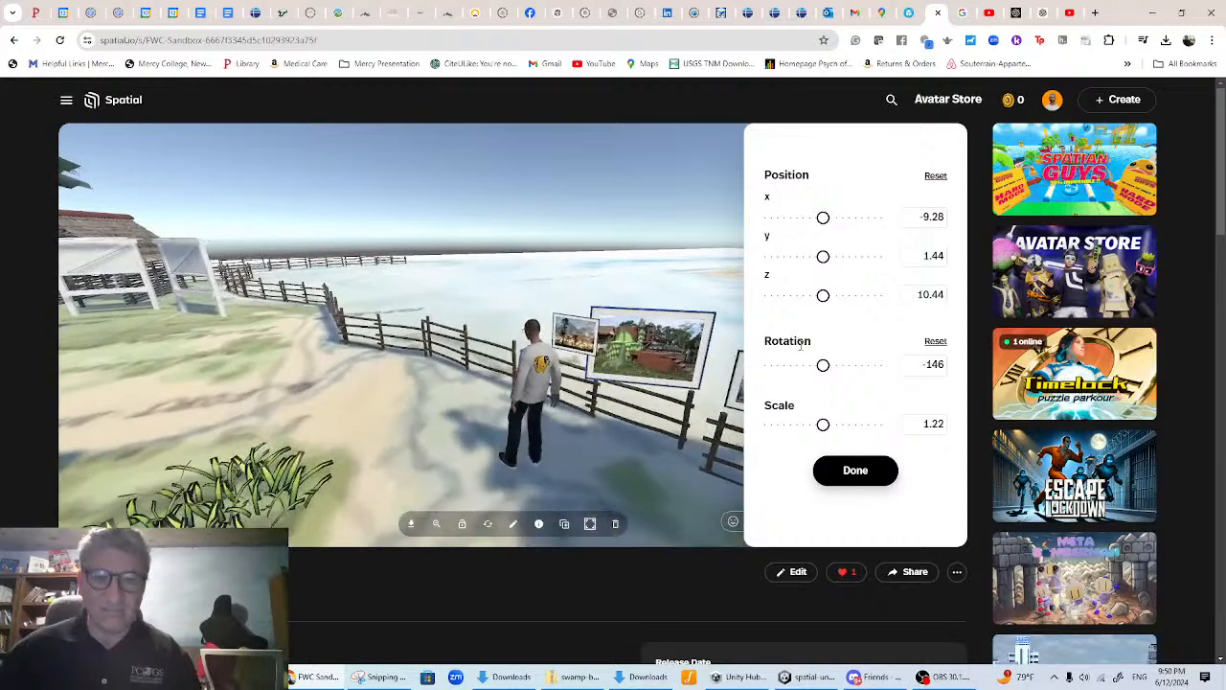
{"action": "left_click_drag", "start_coordinate": [643, 361], "coordinate": [658, 358]}
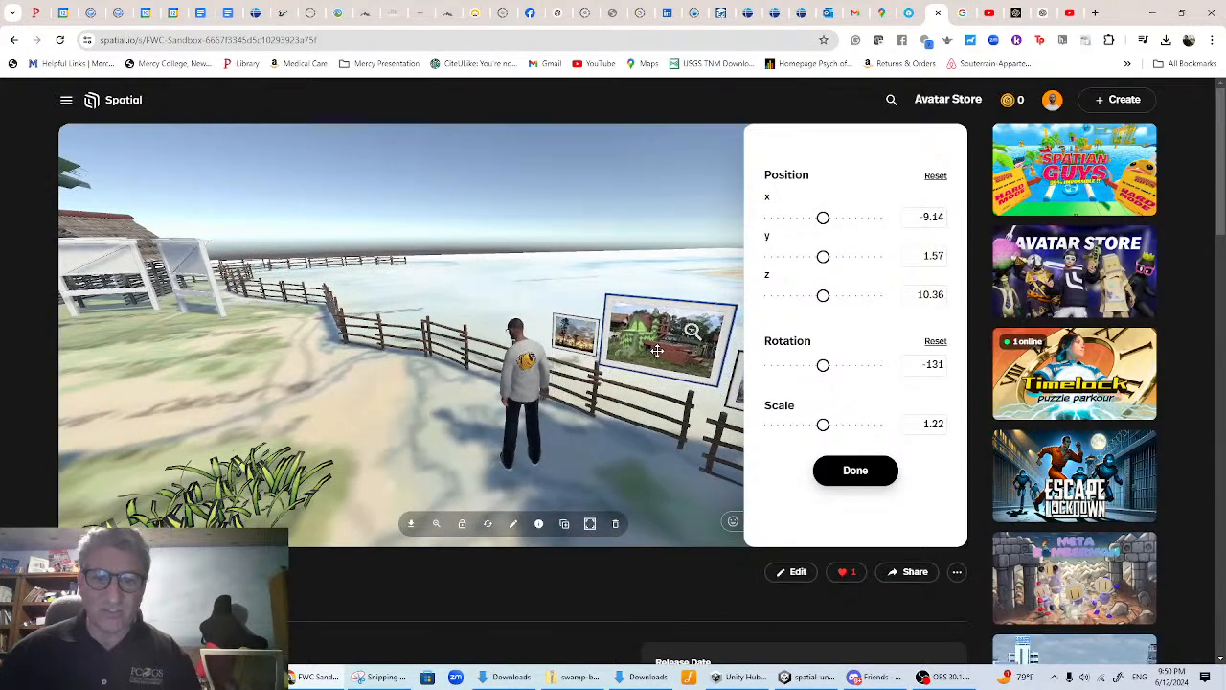
{"action": "left_click", "coordinate": [463, 524]}
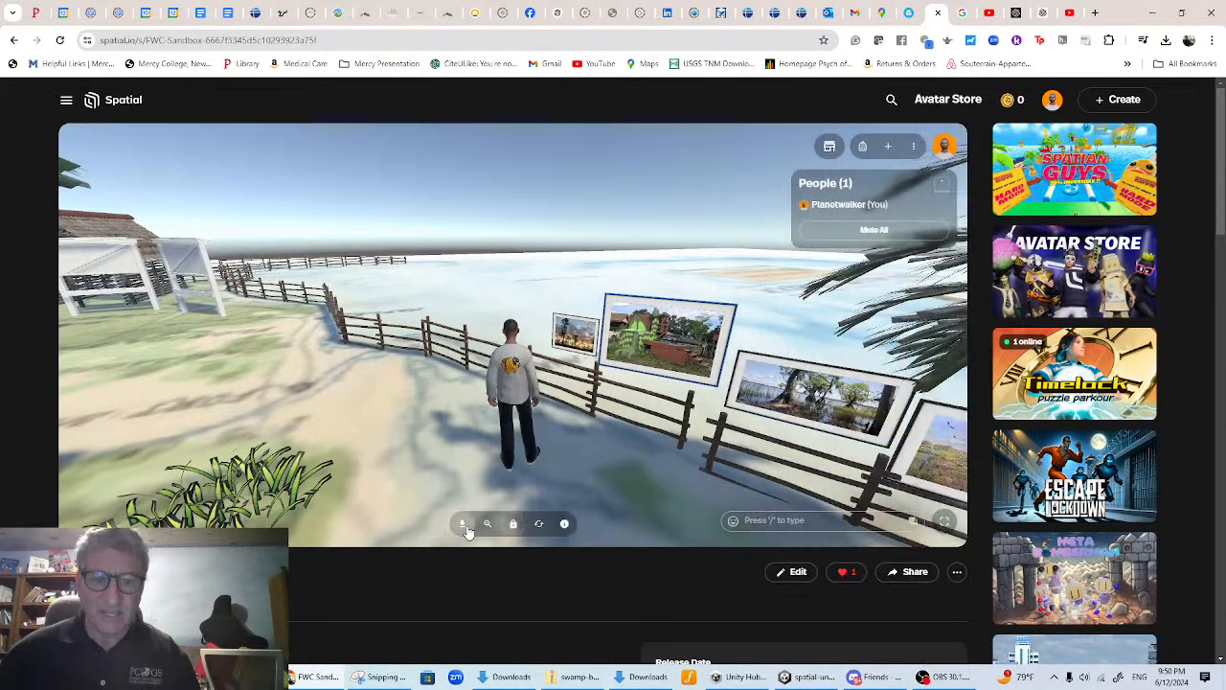
{"action": "left_click", "coordinate": [767, 401]}
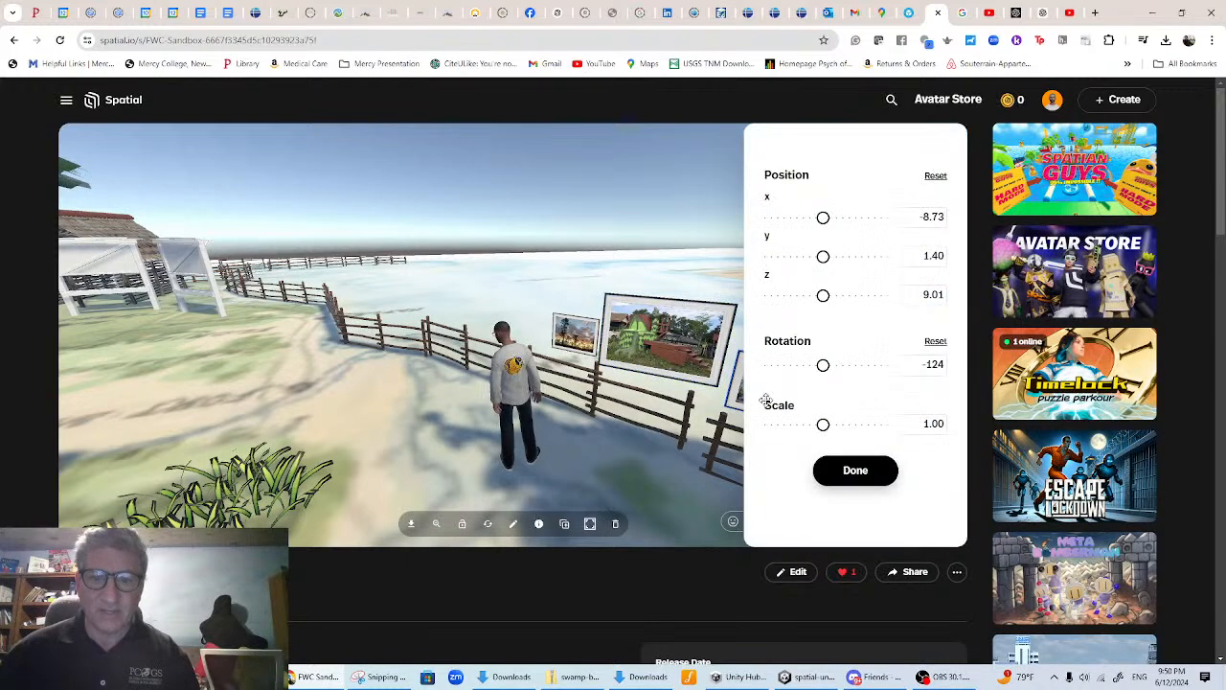
{"action": "left_click", "coordinate": [463, 524]}
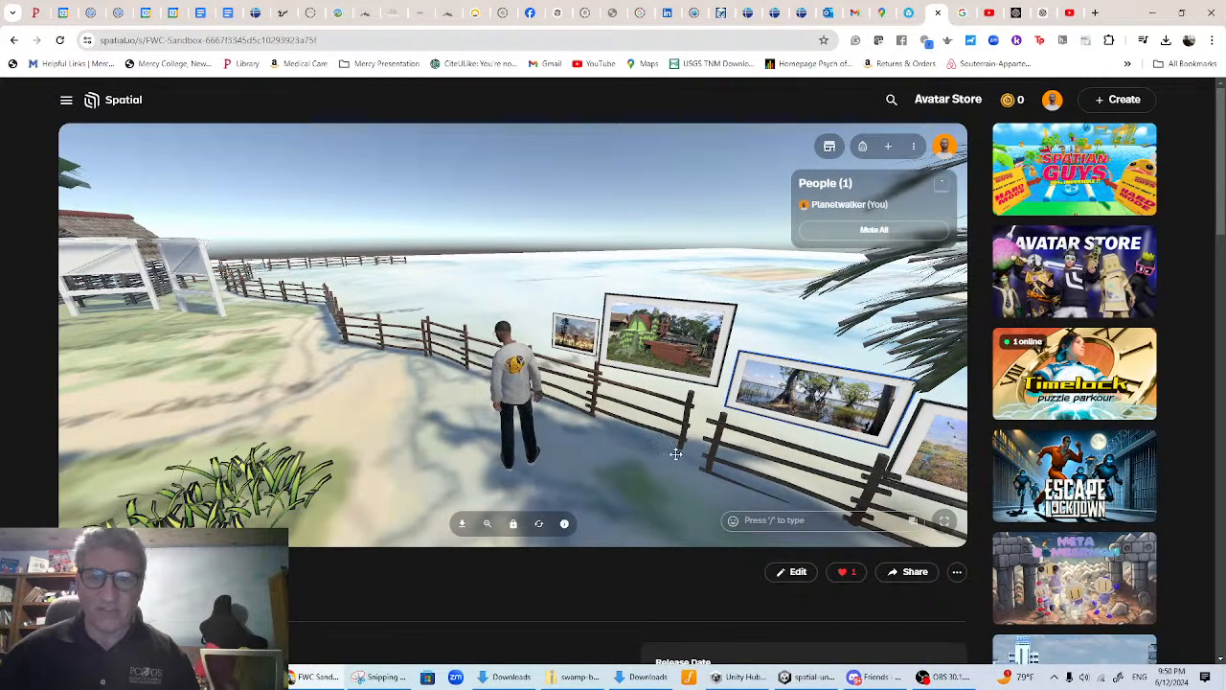
- Unlock the Florida mural picture near the palm, raise it to y 1.48 and lock it again
{"action": "left_click_drag", "start_coordinate": [667, 481], "coordinate": [881, 486]}
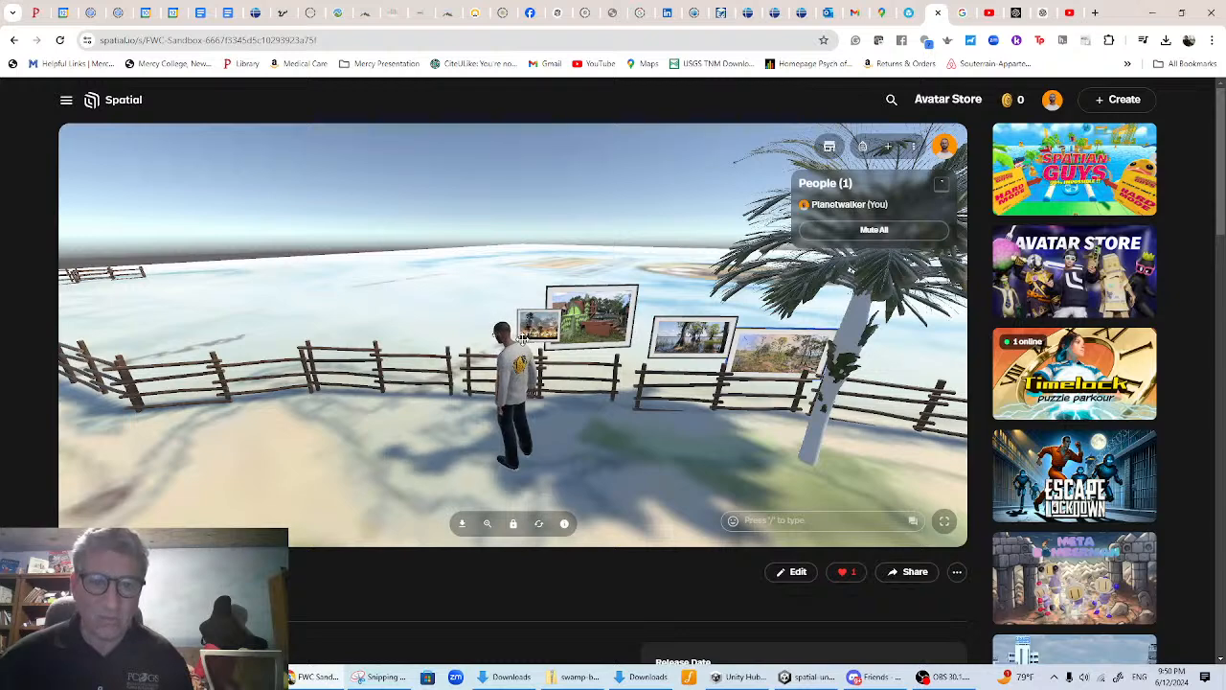
{"action": "left_click", "coordinate": [514, 524]}
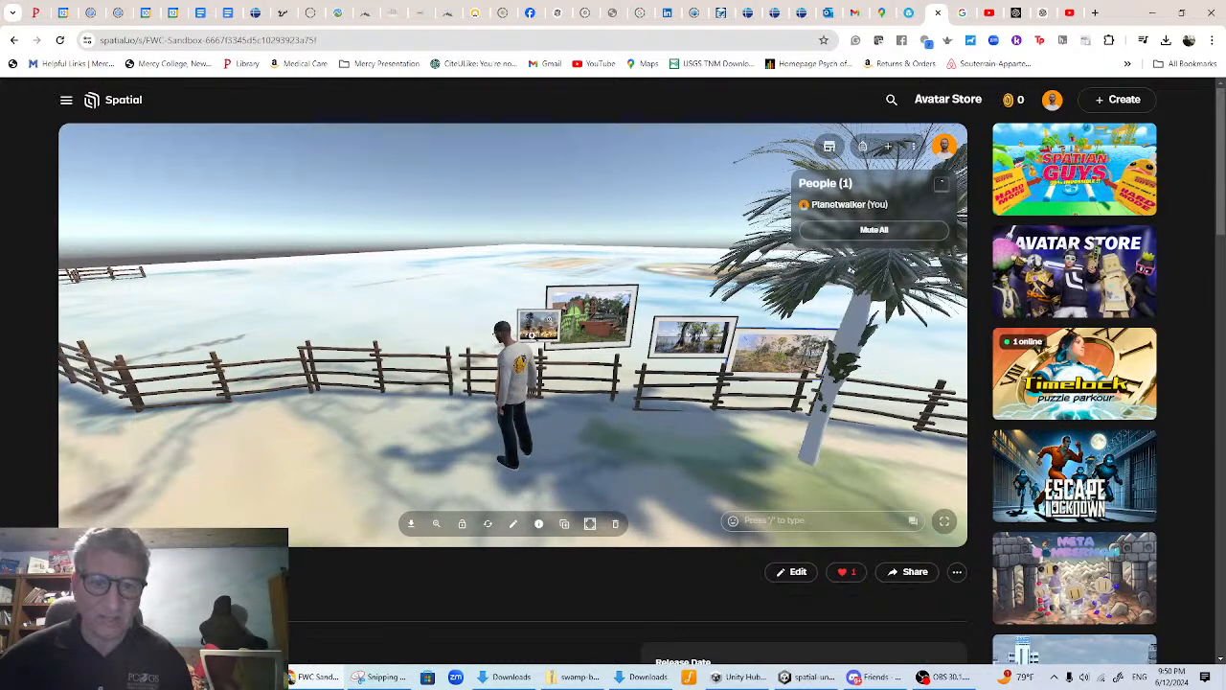
{"action": "left_click", "coordinate": [512, 524]}
{"action": "mouse_move", "coordinate": [824, 256]}
{"action": "left_mouse_down"}
{"action": "mouse_move", "coordinate": [813, 257]}
{"action": "mouse_move", "coordinate": [836, 257]}
{"action": "left_mouse_up"}
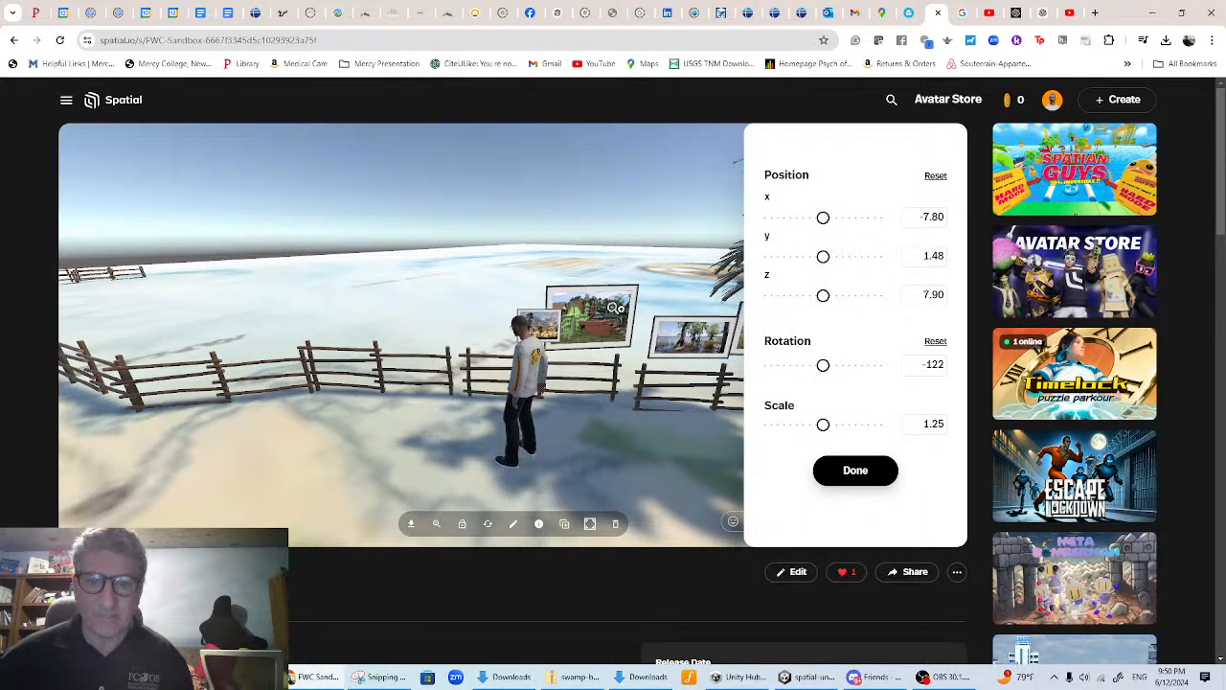
{"action": "left_click", "coordinate": [461, 523]}
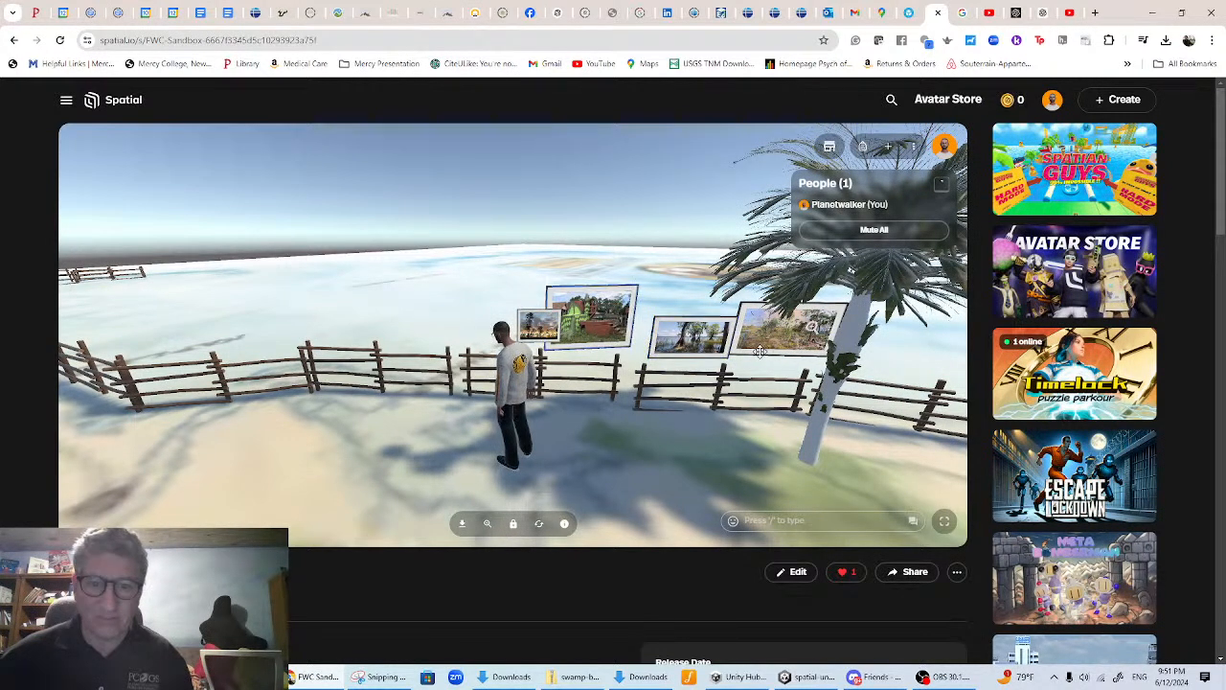
{"action": "left_click", "coordinate": [790, 348]}
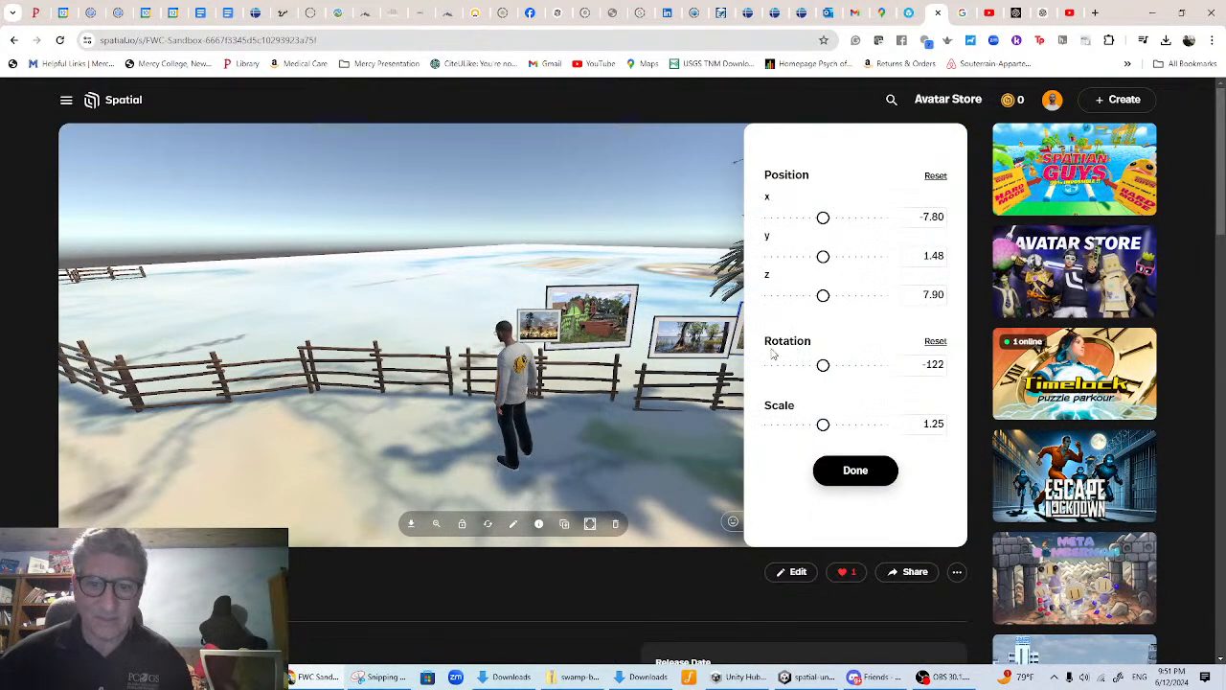
{"action": "left_click", "coordinate": [463, 525]}
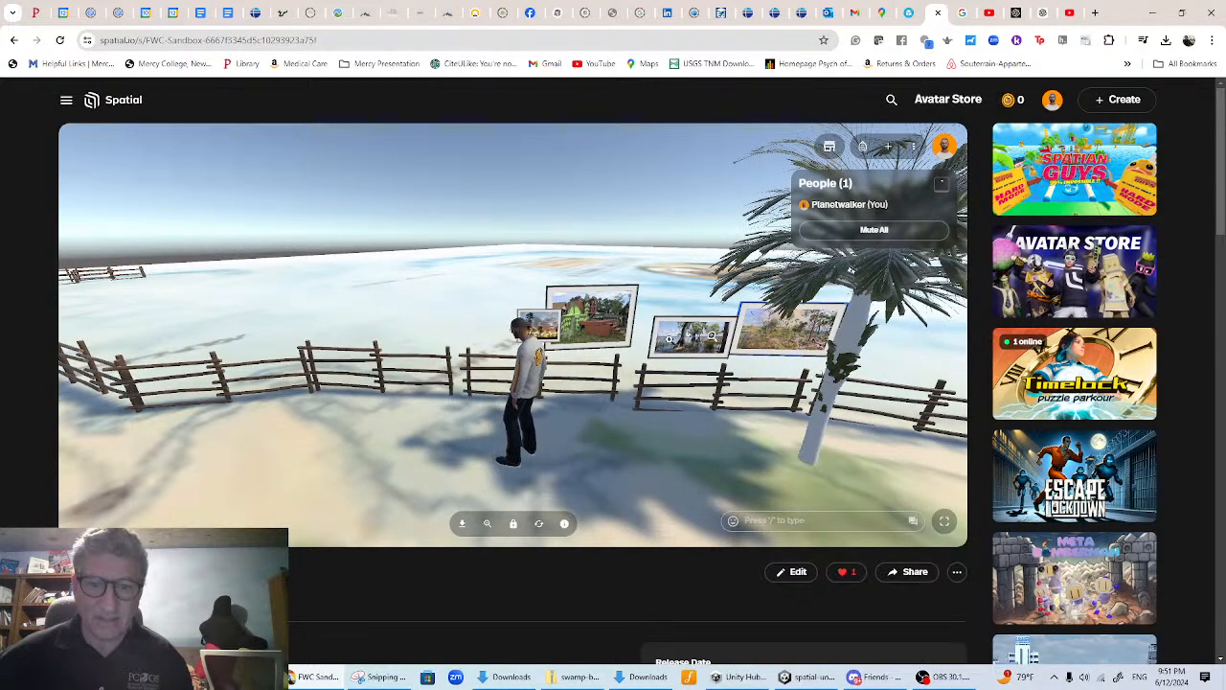
- Unlock the sunset picture and move it clear of the larger picture to about x -10.35, y 1.60, z 11.27
{"action": "key", "text": "w"}
{"action": "key", "text": "a"}
{"action": "key", "text": "d"}
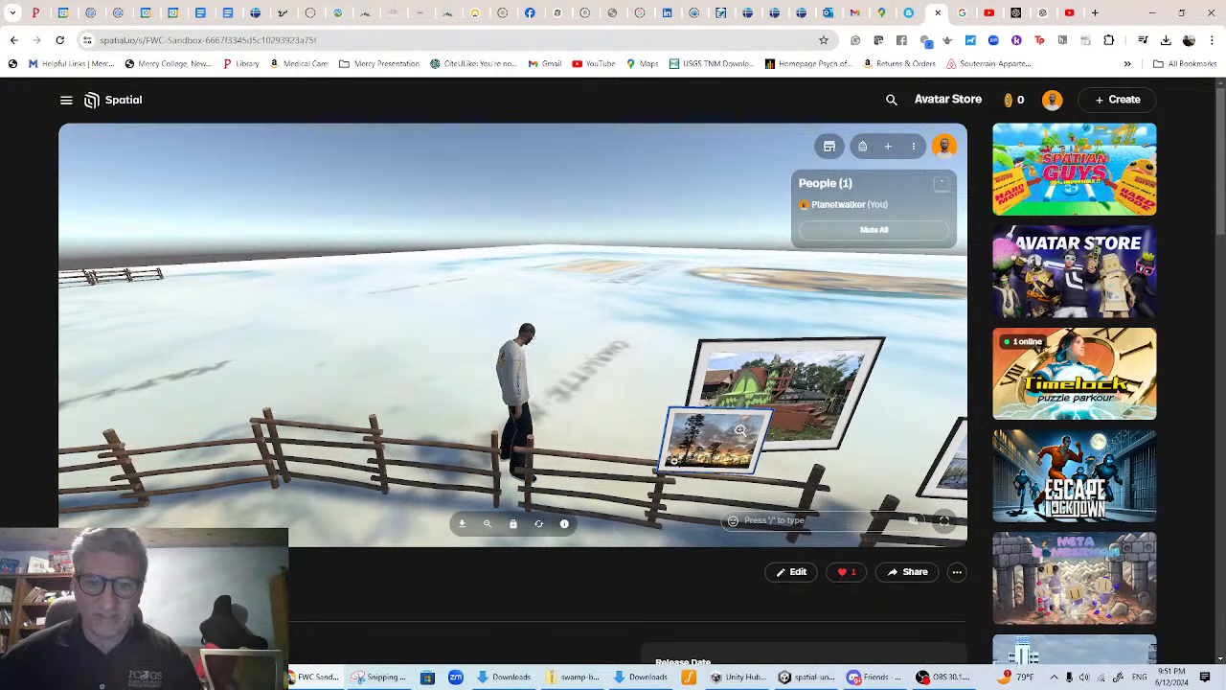
{"action": "left_click", "coordinate": [515, 524]}
{"action": "left_click_drag", "start_coordinate": [714, 448], "coordinate": [591, 418]}
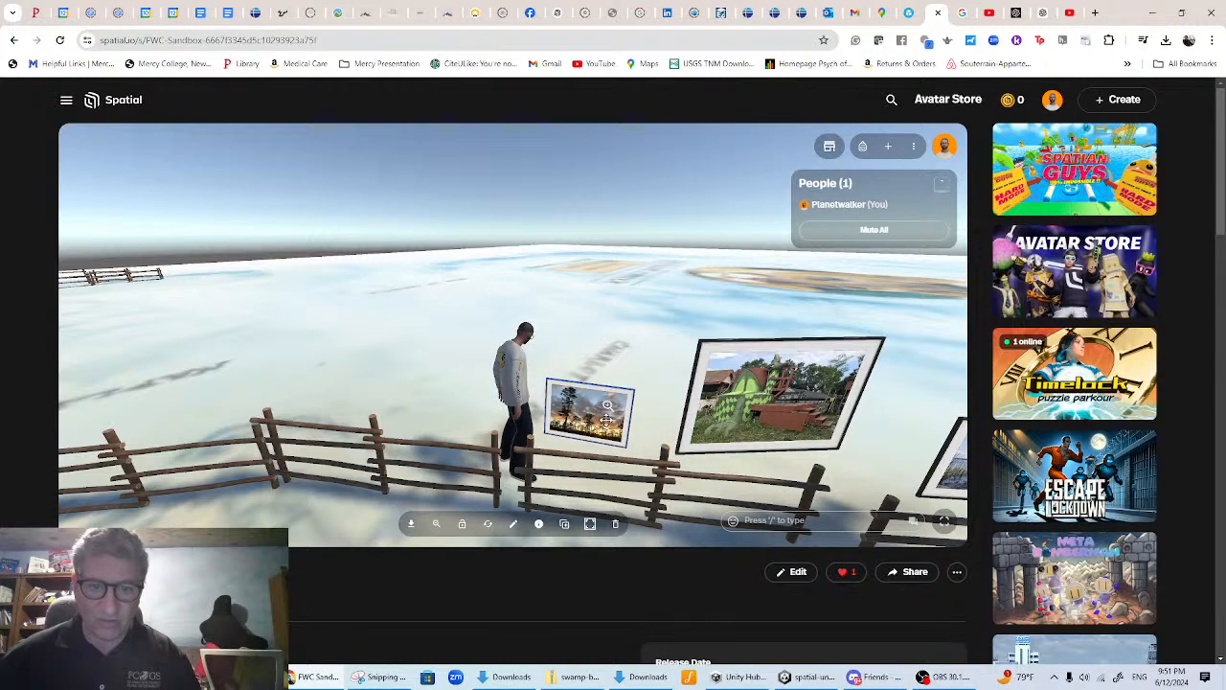
{"action": "left_click", "coordinate": [513, 525]}
{"action": "left_click_drag", "start_coordinate": [822, 256], "coordinate": [817, 297]}
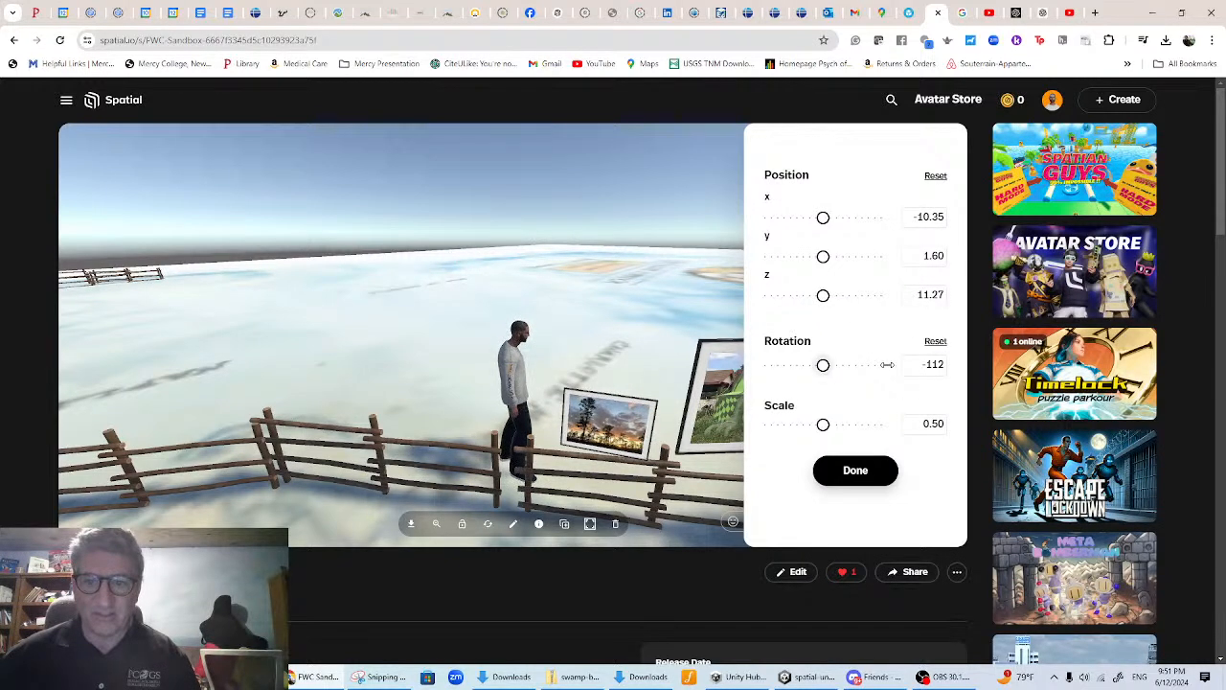
- Scale the sunset picture to 0.70, rotate it to -121, raise it to y 1.70 above the fence and lock it
{"action": "left_click_drag", "start_coordinate": [823, 364], "coordinate": [811, 365]}
{"action": "left_click_drag", "start_coordinate": [823, 424], "coordinate": [835, 425]}
{"action": "left_click_drag", "start_coordinate": [620, 418], "coordinate": [614, 406]}
{"action": "left_click_drag", "start_coordinate": [822, 365], "coordinate": [815, 365]}
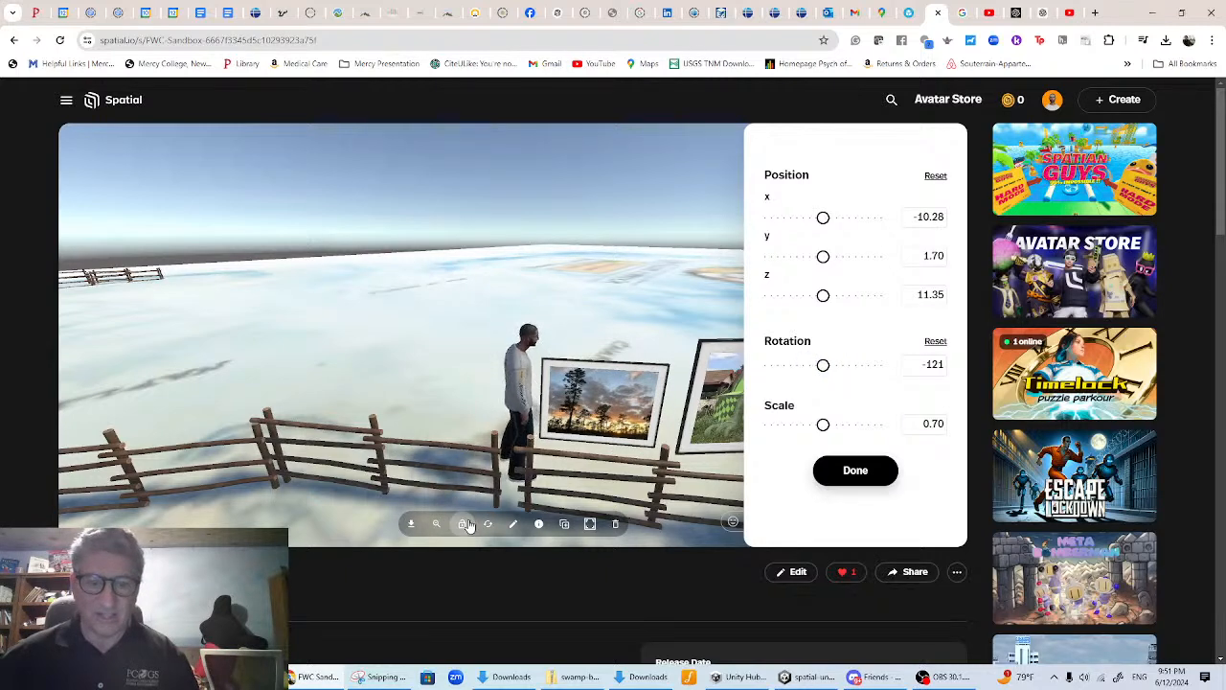
{"action": "left_click", "coordinate": [463, 523]}
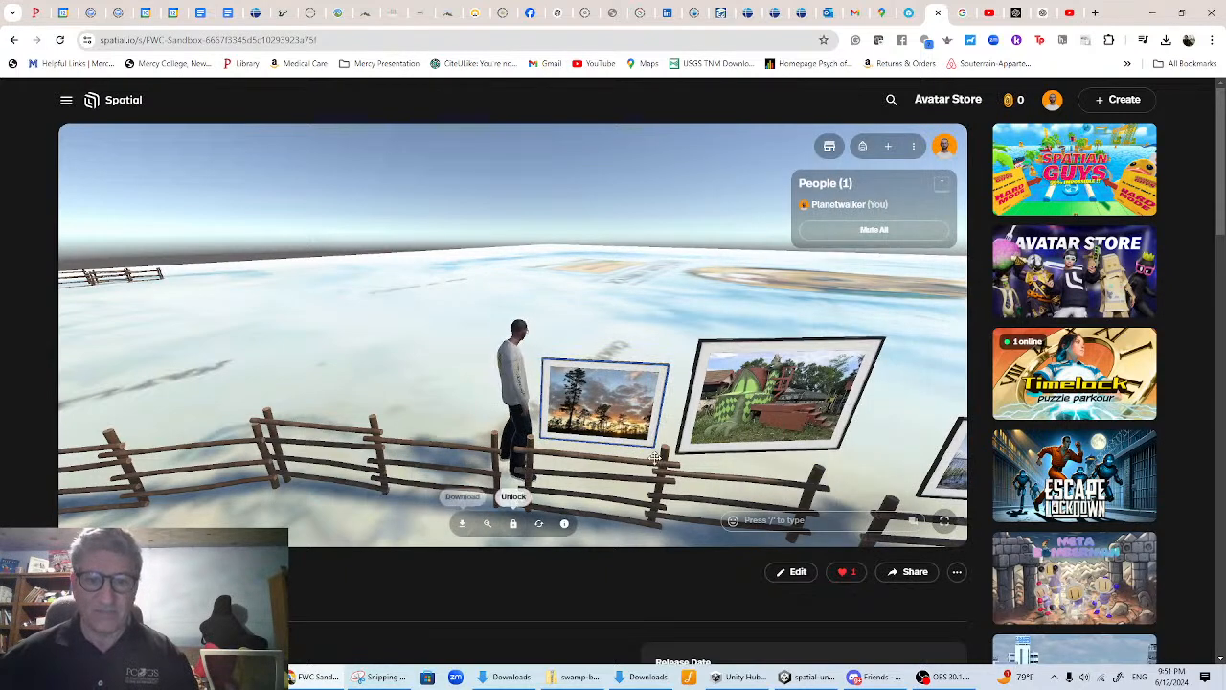
- Replace the small sunset picture's image with florida Mural.jpg and, as the final choice, the withlacoochee-gulf-preser boardwalk photo
{"action": "left_click", "coordinate": [539, 523]}
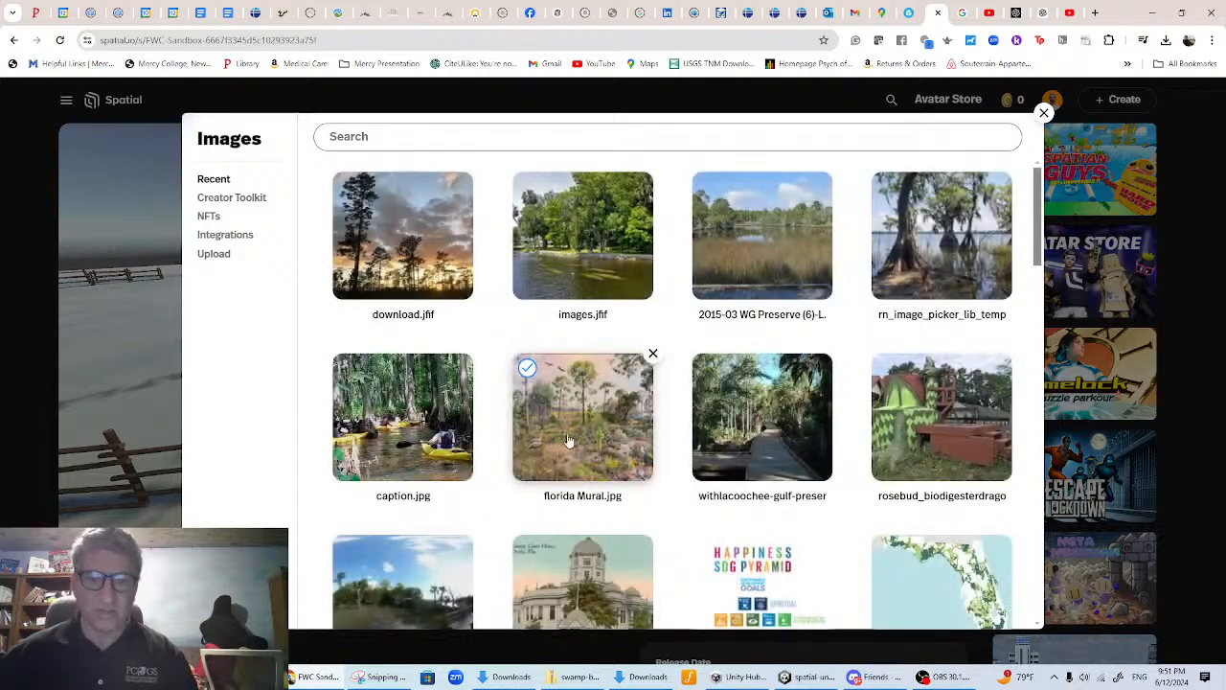
{"action": "left_click", "coordinate": [608, 432]}
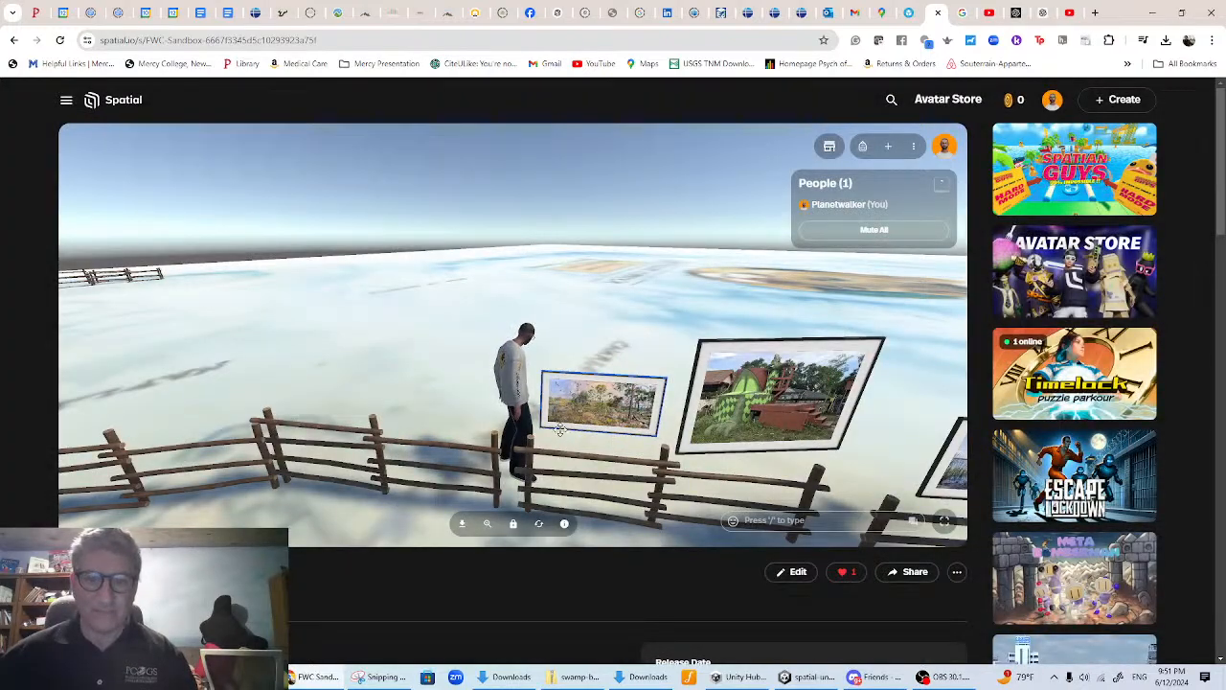
{"action": "left_click", "coordinate": [539, 523]}
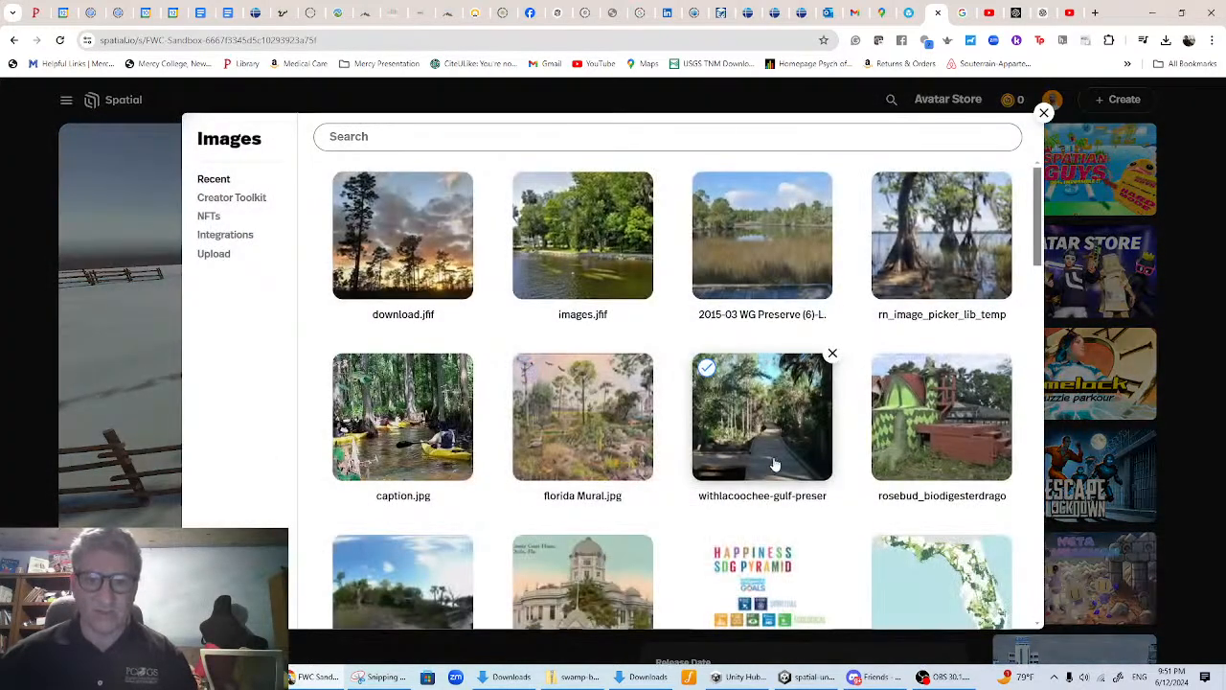
{"action": "left_click", "coordinate": [780, 453]}
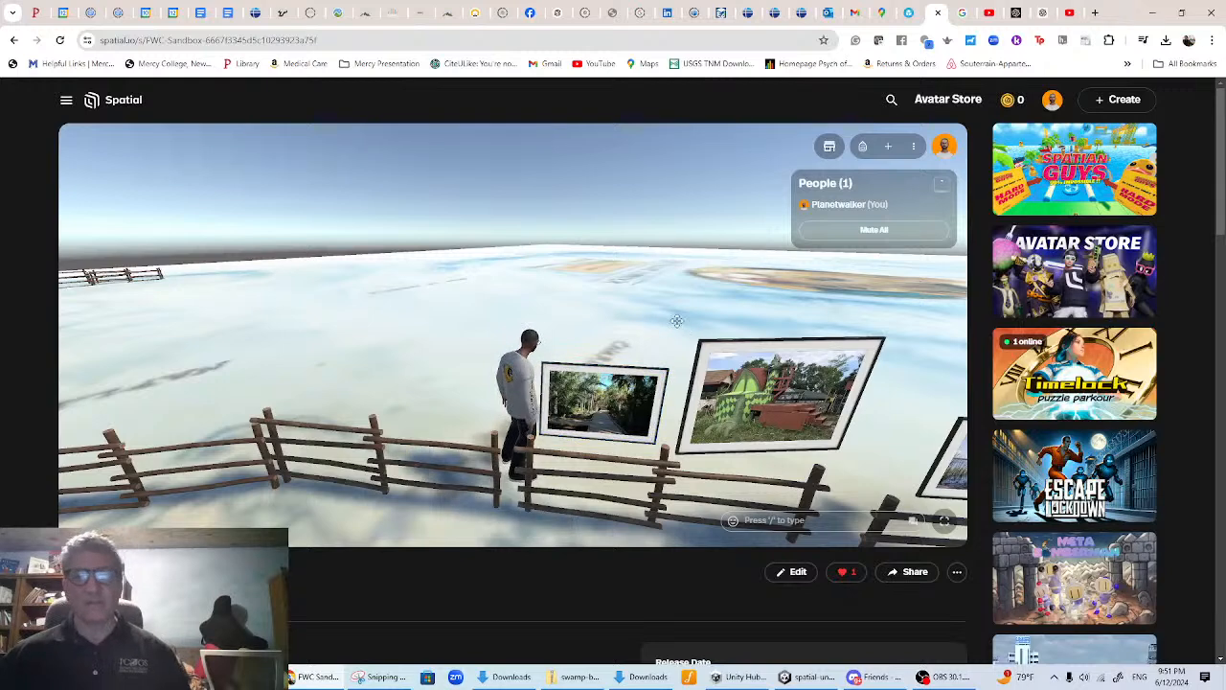
- Reload the FWC Sandbox space and walk the avatar along the path past the untextured kiosk and notice boards to check the published scene
{"action": "left_click", "coordinate": [61, 40]}
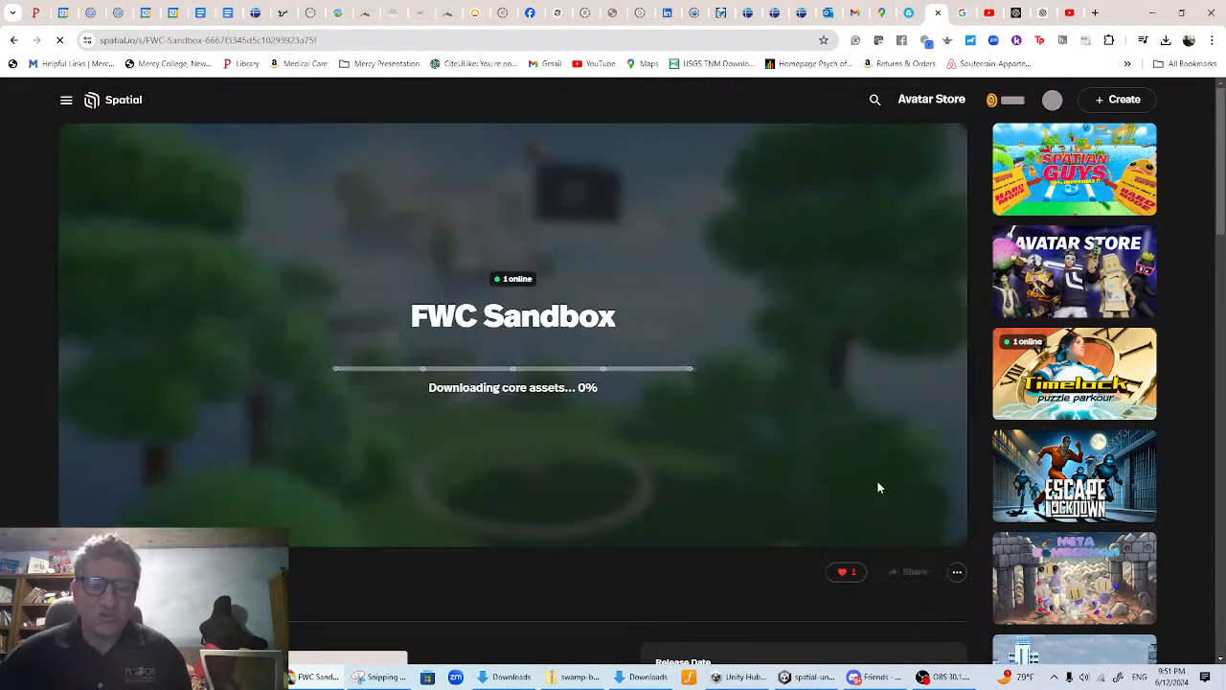
{"action": "left_click", "coordinate": [810, 680]}
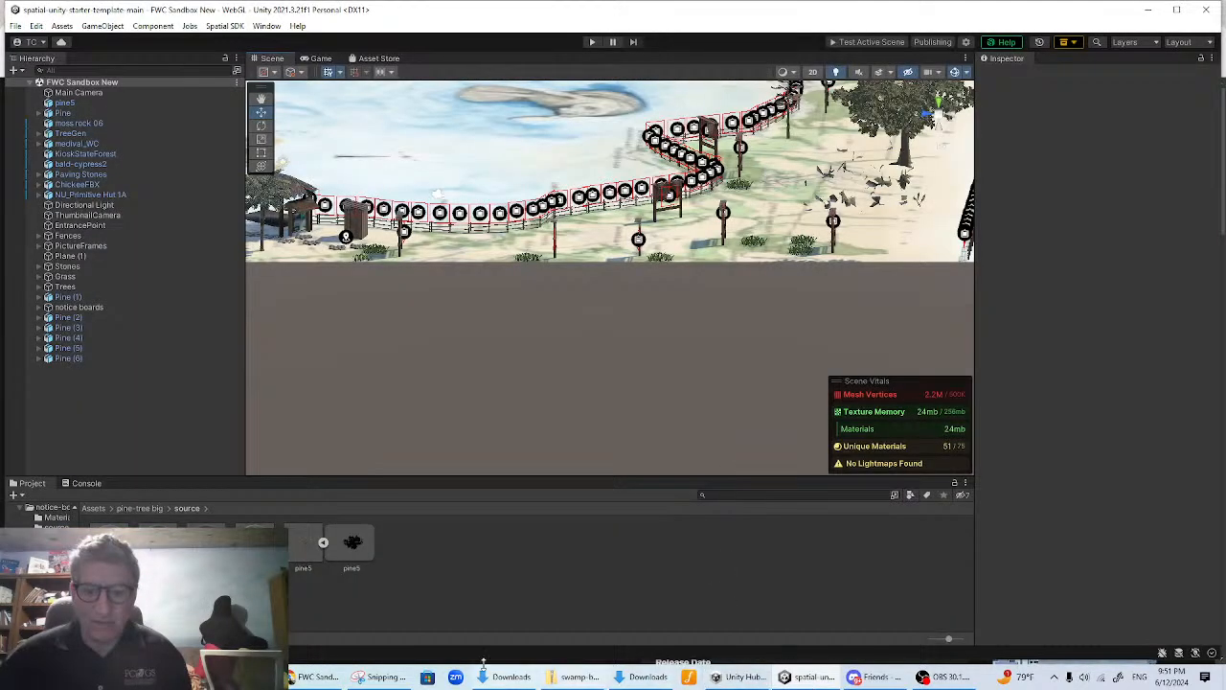
{"action": "left_click", "coordinate": [318, 677]}
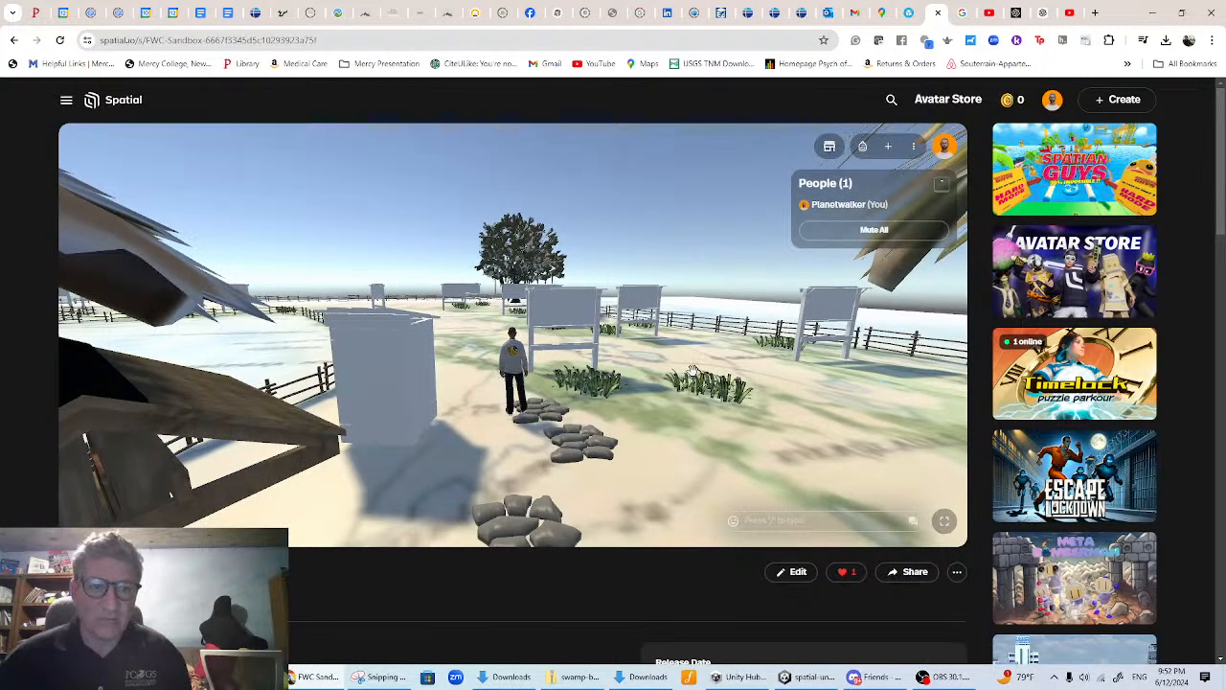
{"action": "scroll", "coordinate": [785, 377], "scroll_direction": "down", "scroll_amount": 3}
{"action": "key", "text": "w"}
{"action": "key", "text": "a"}
{"action": "key", "text": "w"}
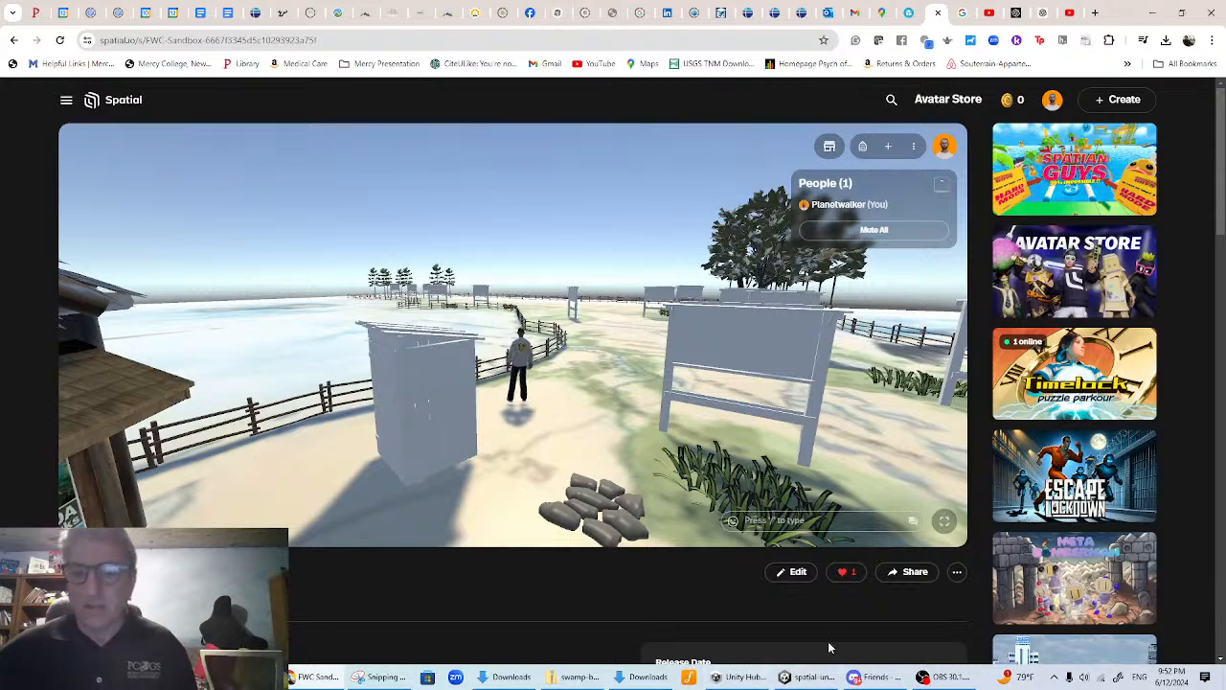
{"action": "left_click", "coordinate": [948, 677]}
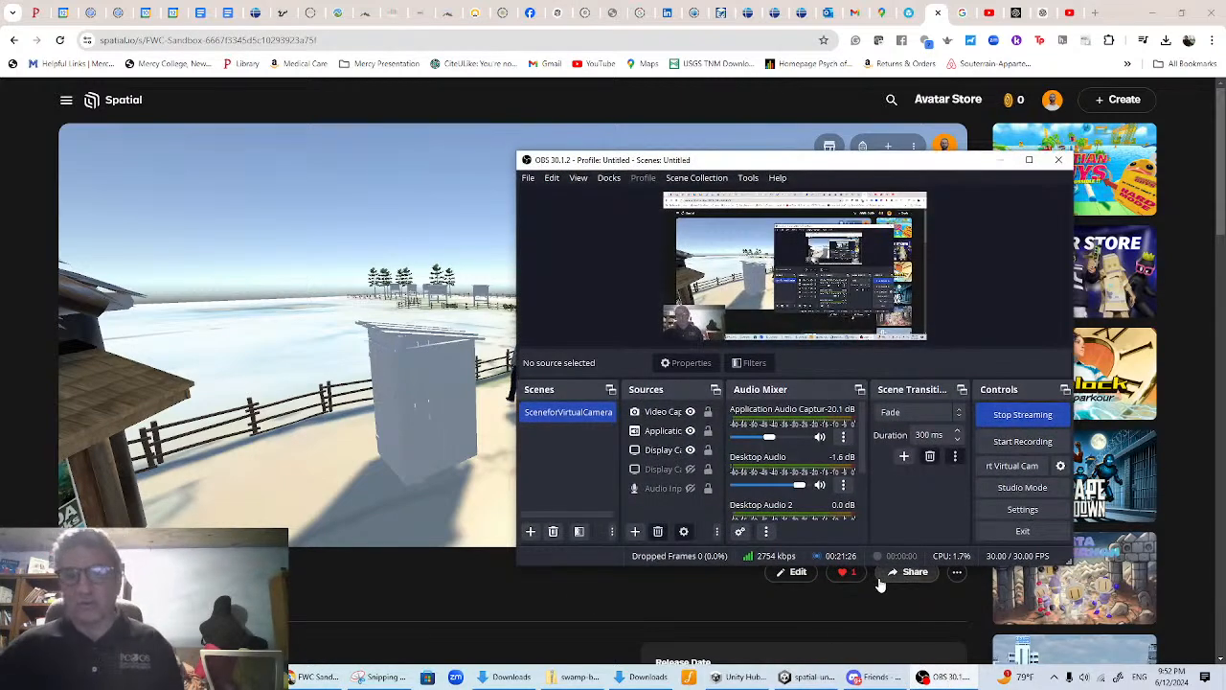